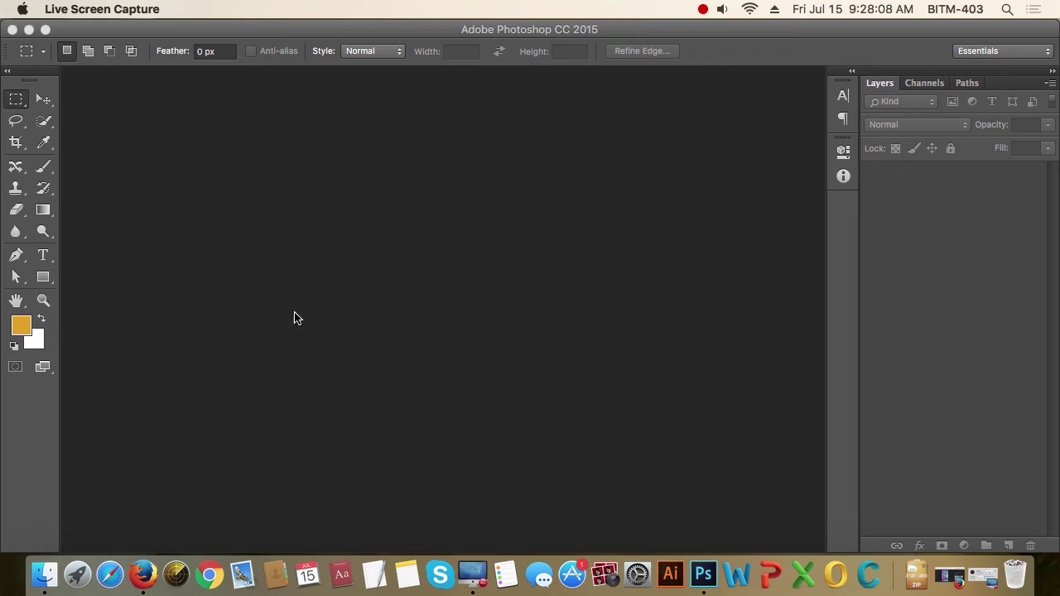
Step: Create a new blank Untitled-1 document with default settings and select the Move tool
click(289, 196)
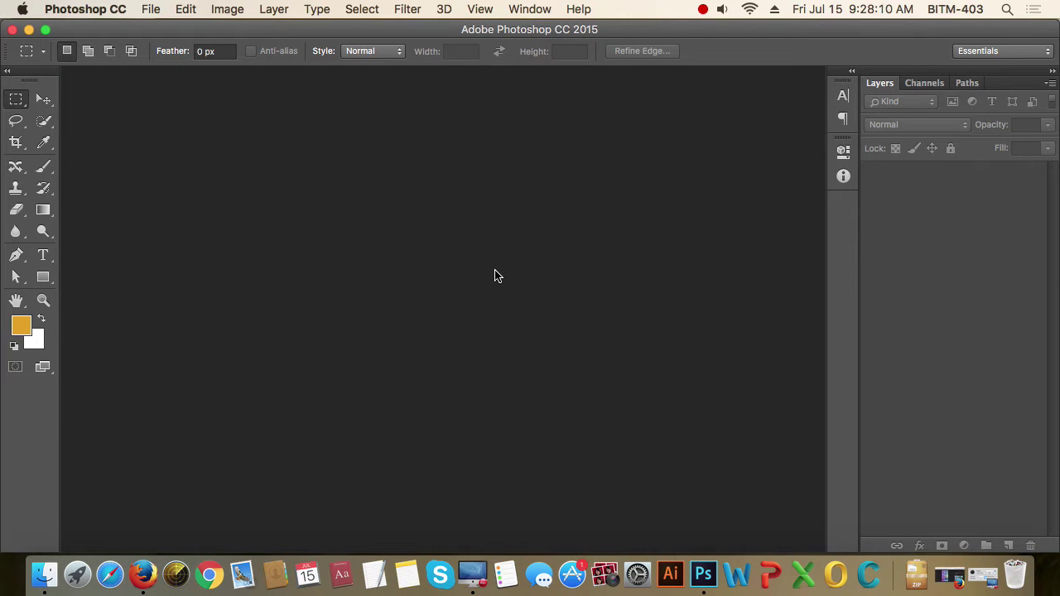
key(super+n)
key(Return)
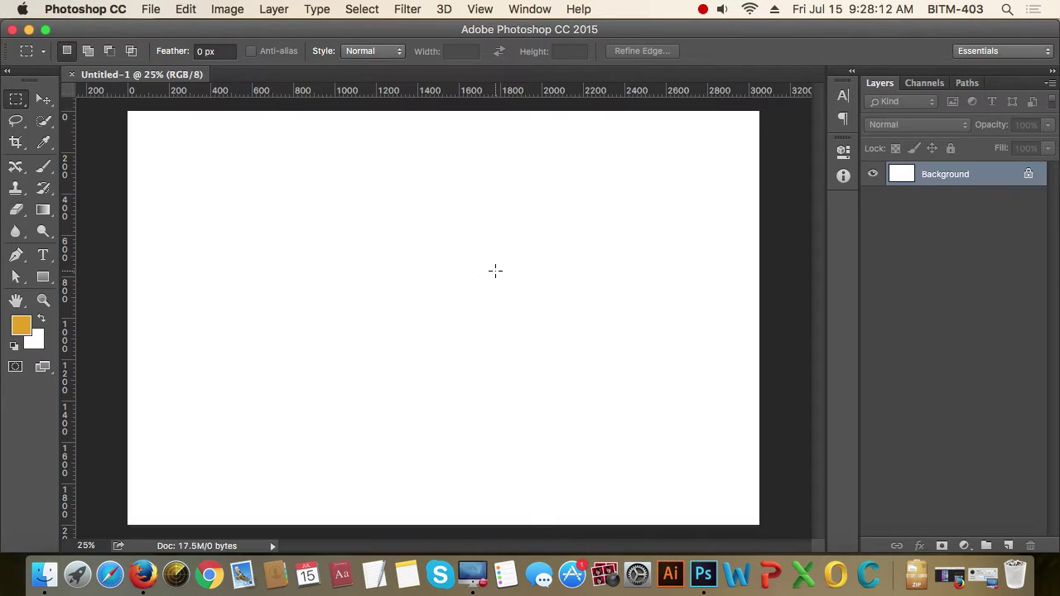
click(43, 99)
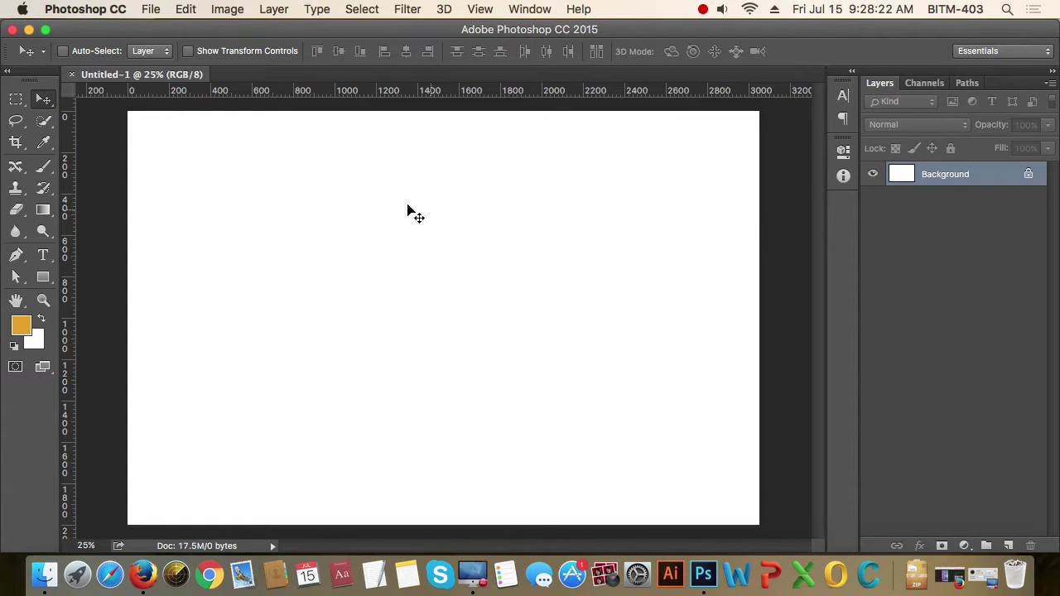
click(29, 29)
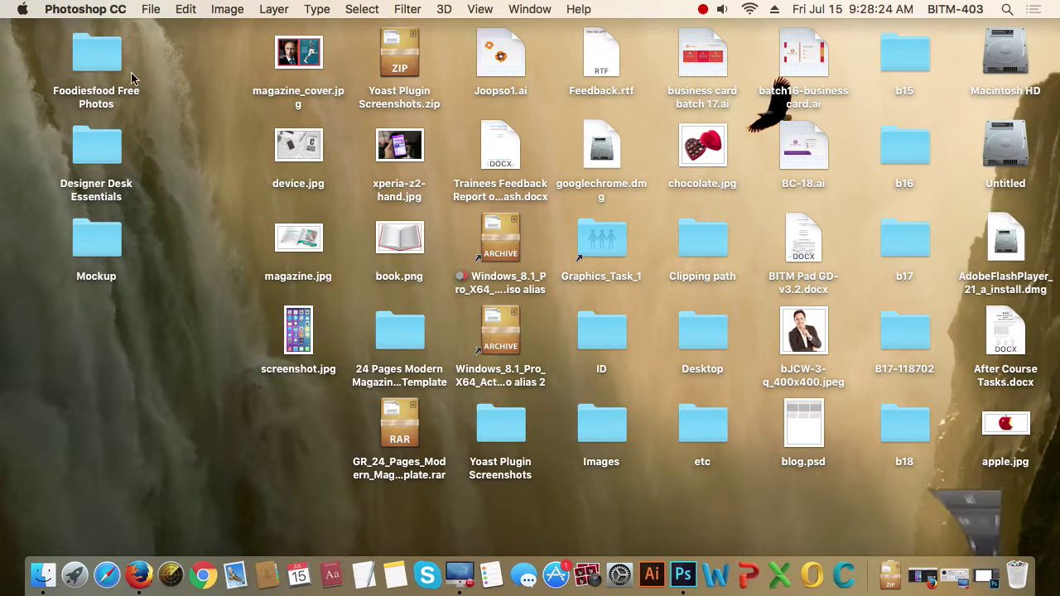
drag(235, 43, 355, 403)
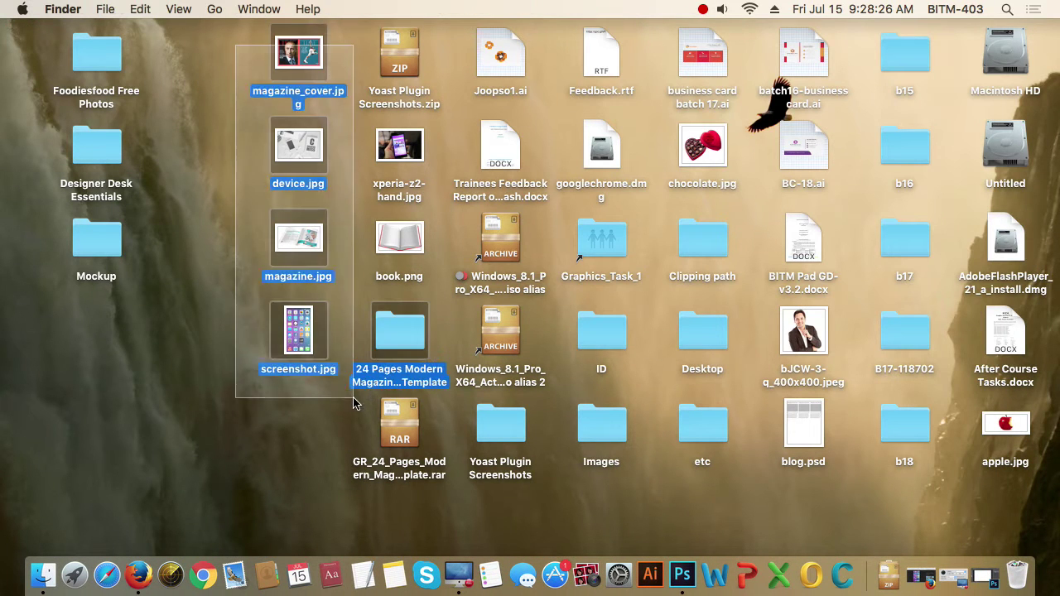
click(233, 71)
drag(233, 66, 319, 385)
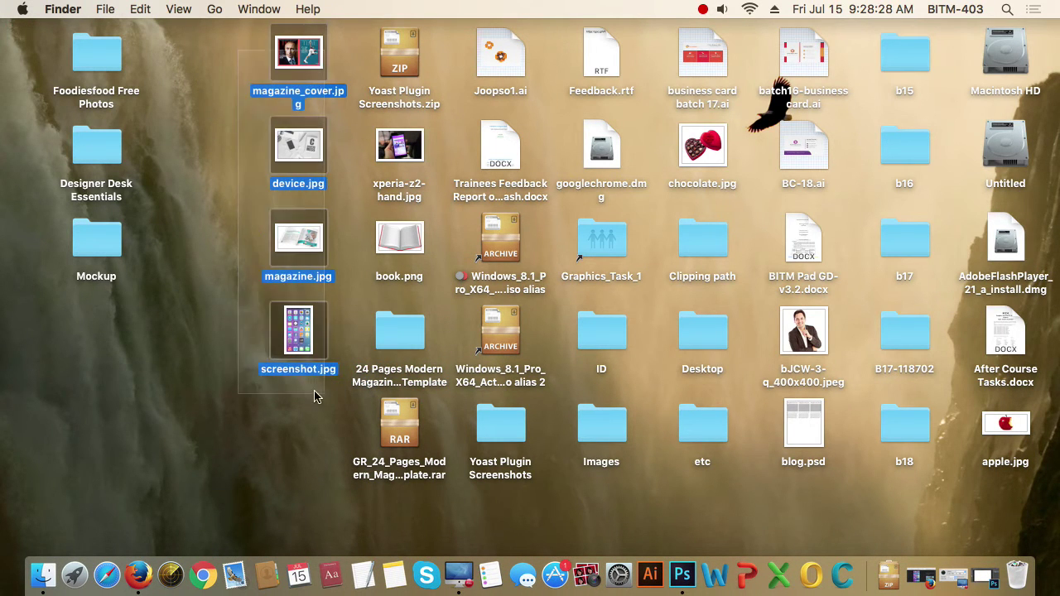
click(198, 162)
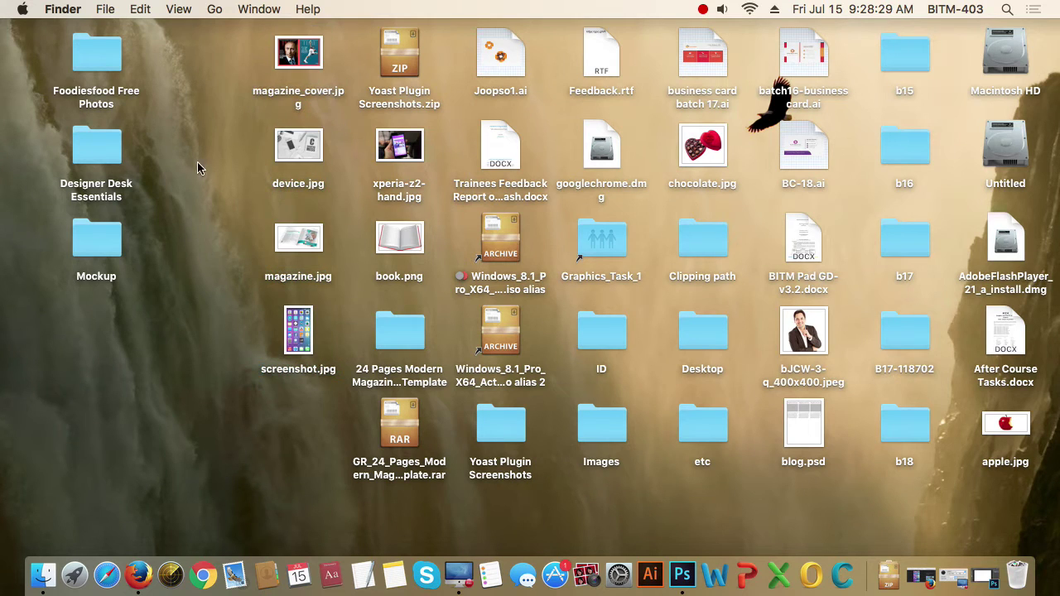
drag(238, 56, 330, 343)
click(223, 66)
drag(229, 65, 324, 364)
click(208, 163)
drag(238, 124, 354, 164)
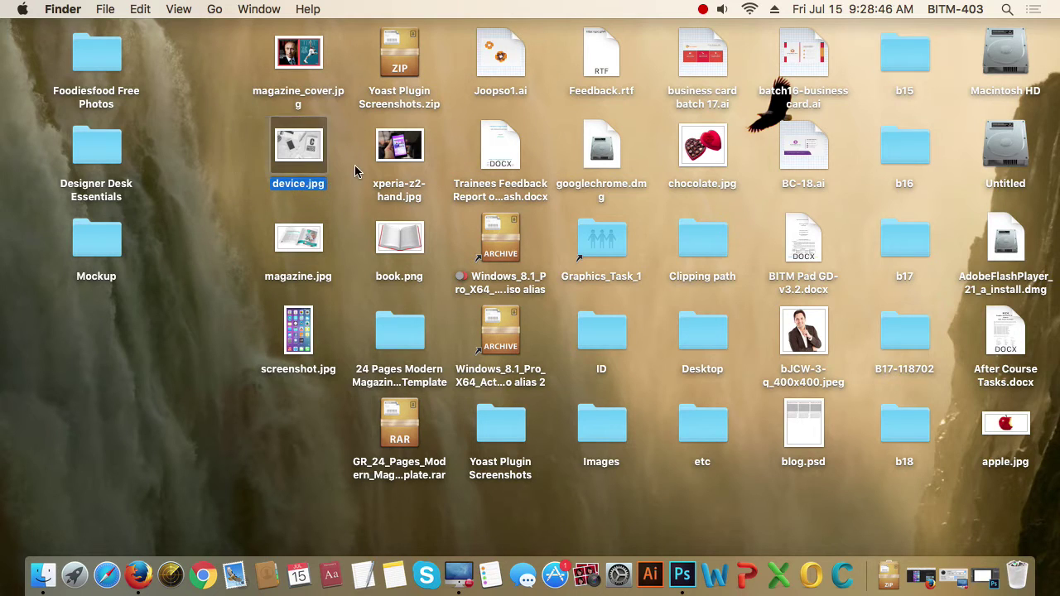
click(355, 165)
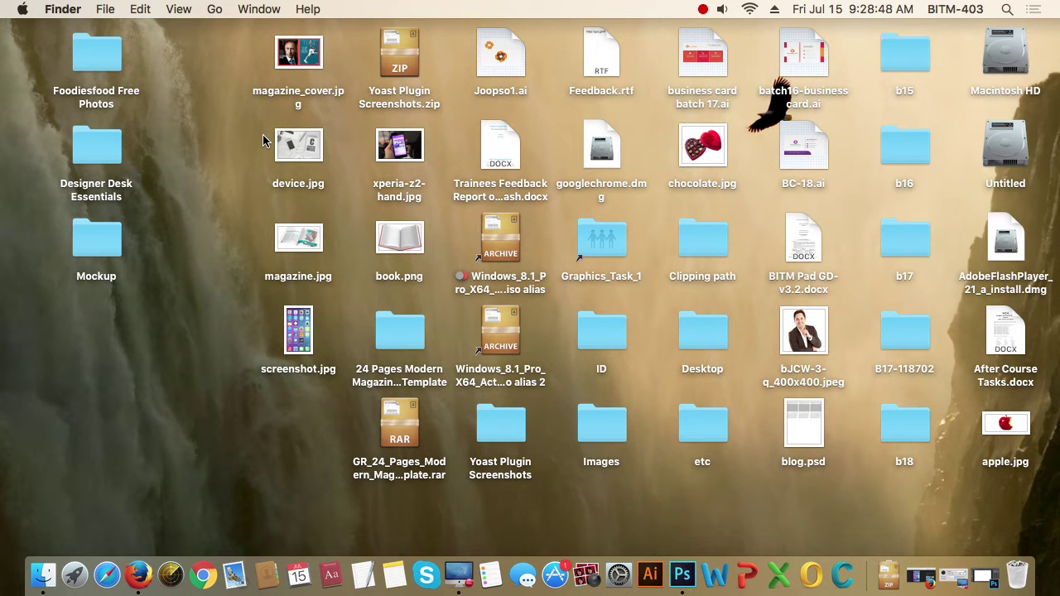
click(309, 142)
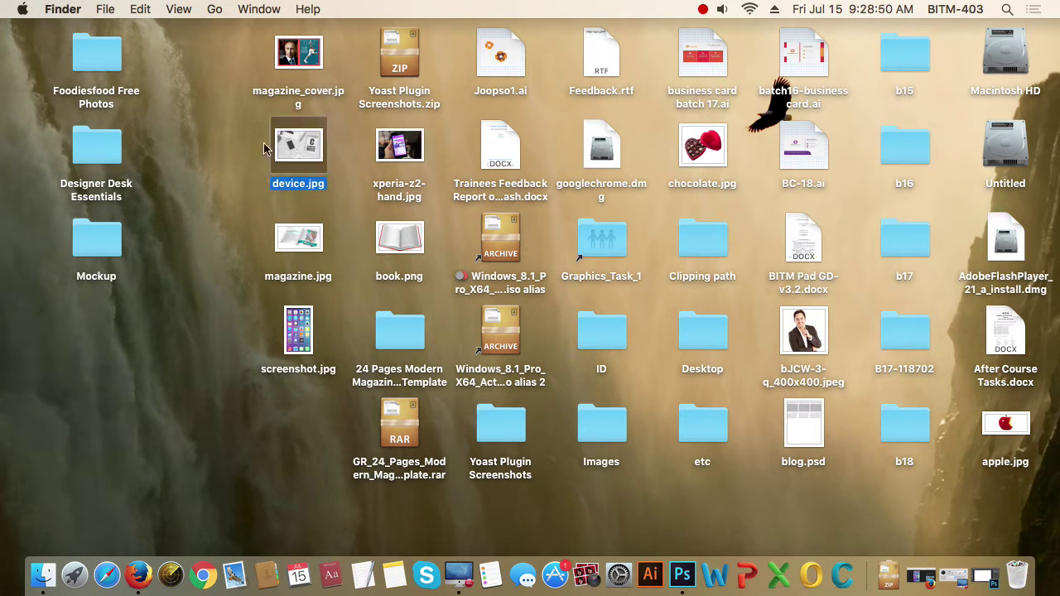
click(252, 142)
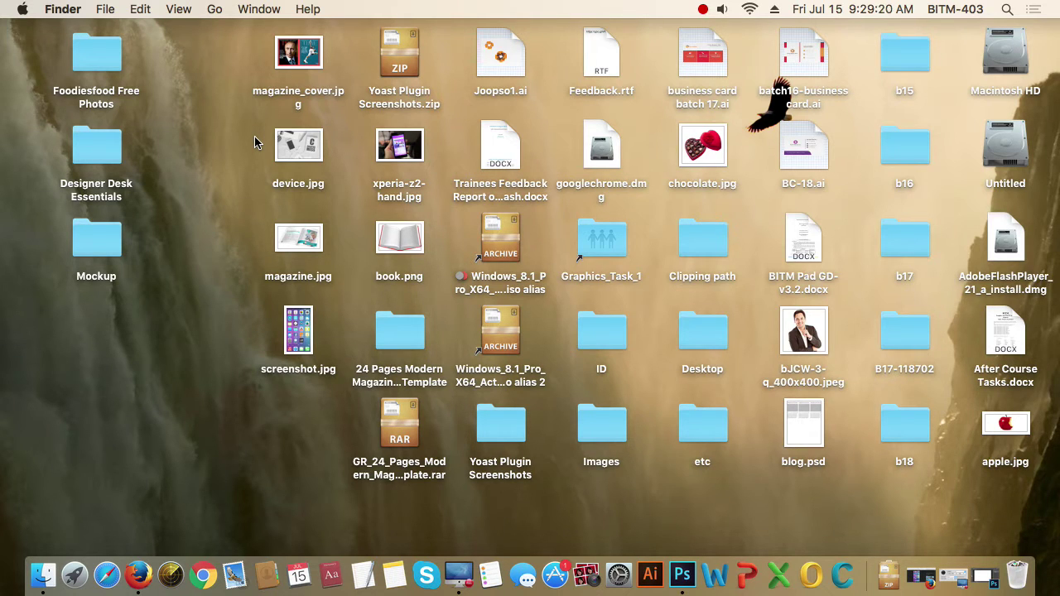
Step: Try selecting the four mockup image files and device.jpg in Finder, then clear the selection
click(298, 146)
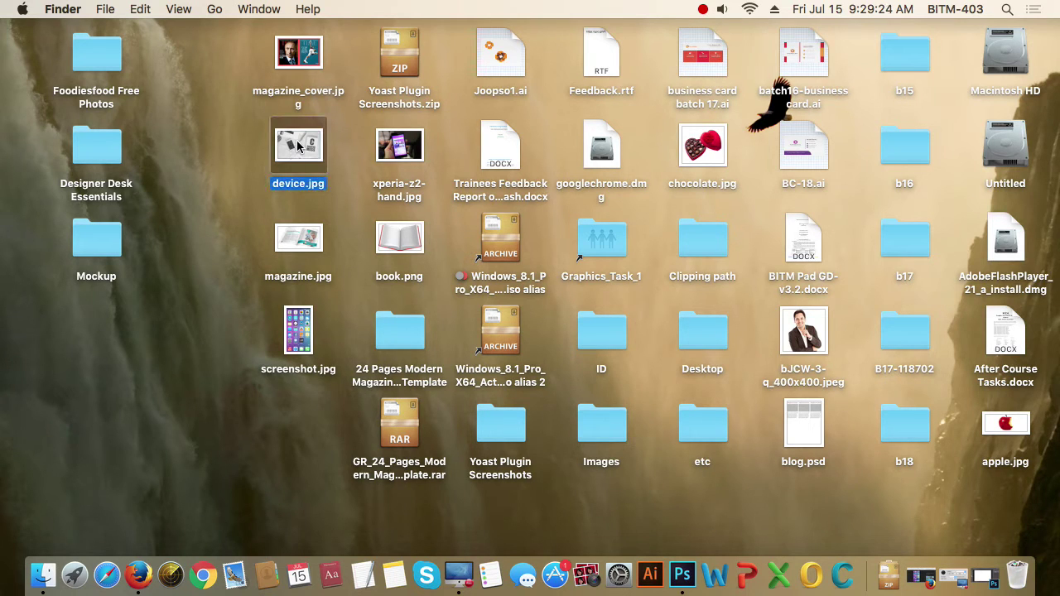
drag(250, 54, 316, 383)
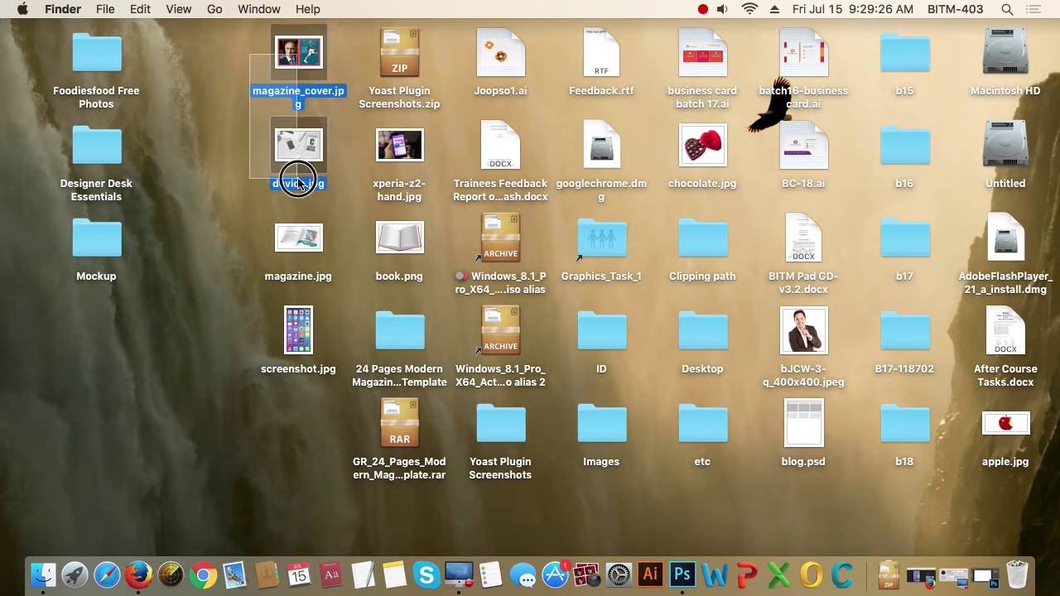
click(215, 130)
drag(256, 31, 332, 421)
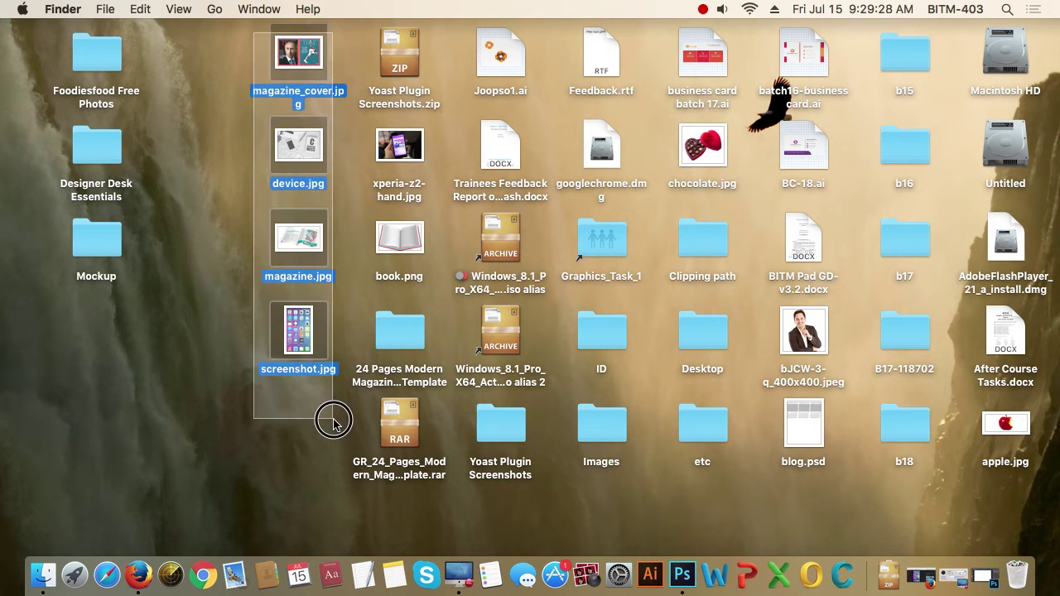
drag(249, 50, 319, 357)
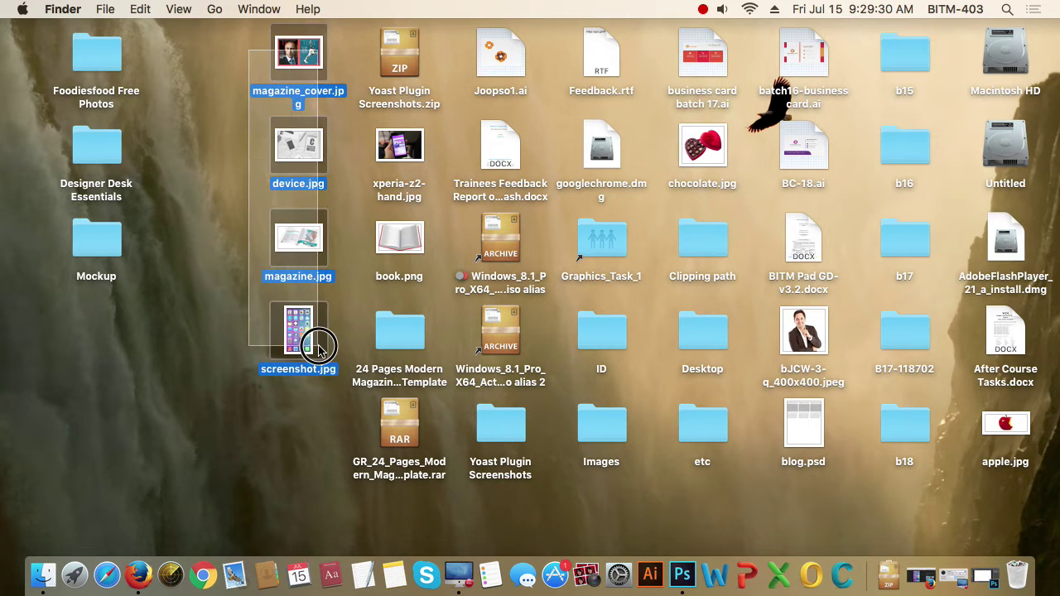
click(235, 243)
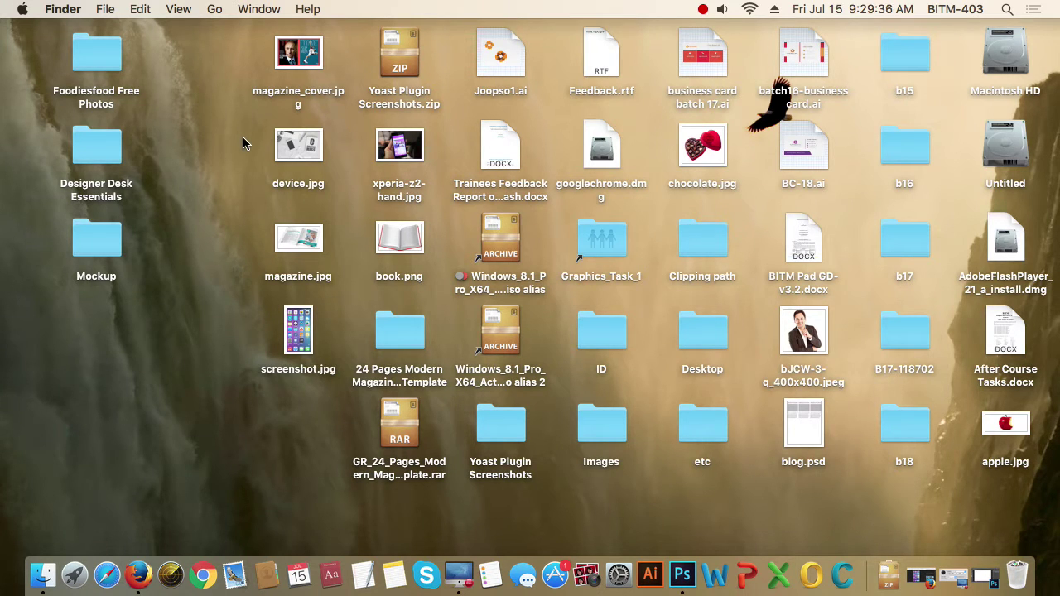
drag(242, 137, 329, 176)
click(345, 175)
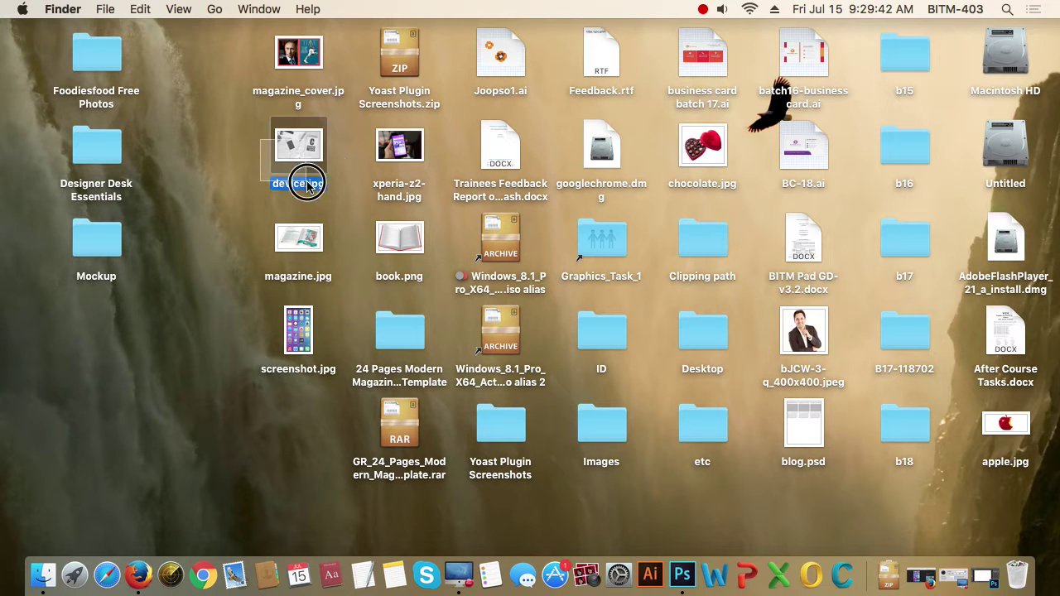
drag(260, 118, 332, 189)
click(346, 178)
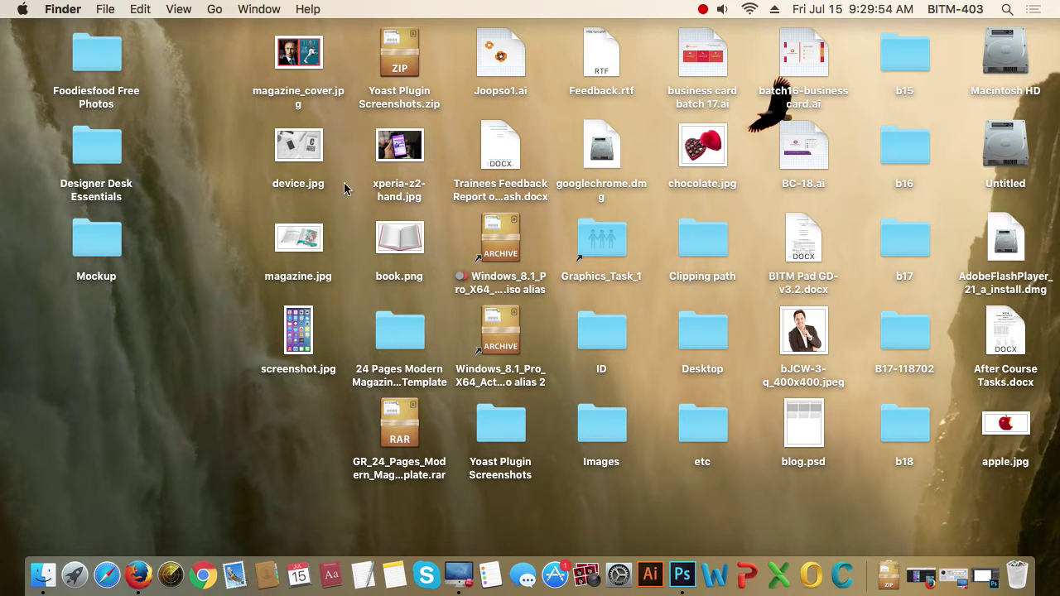
Step: Open device.jpg with Adobe Photoshop CC 2015.app
click(317, 148)
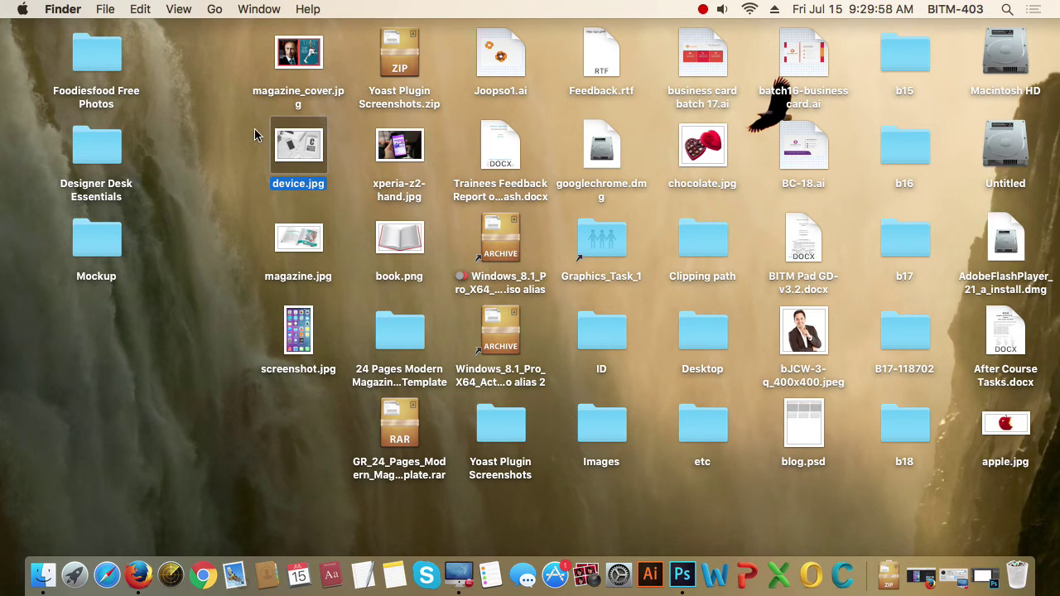
click(242, 152)
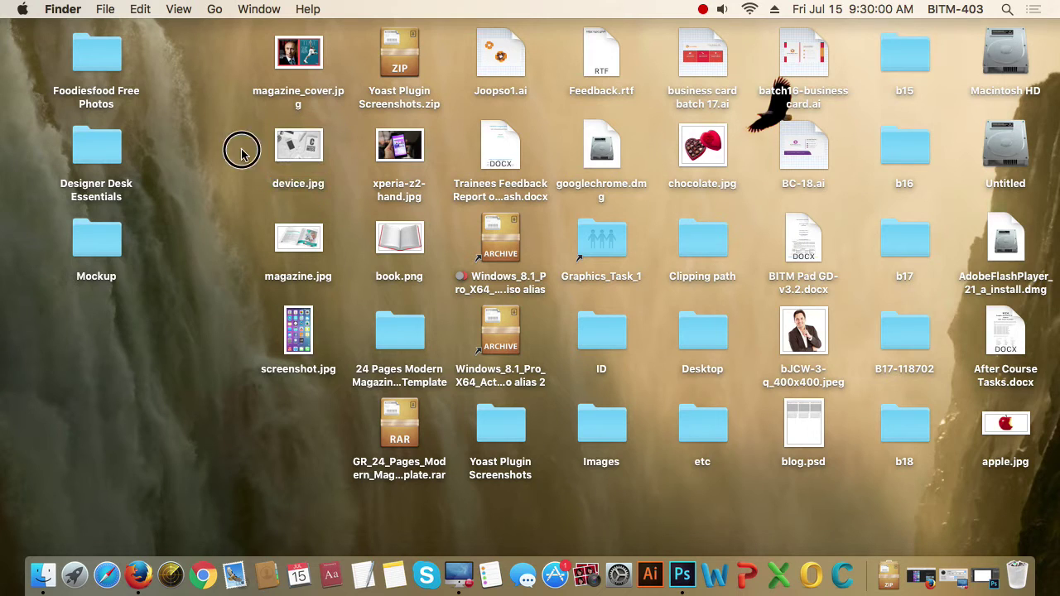
click(292, 144)
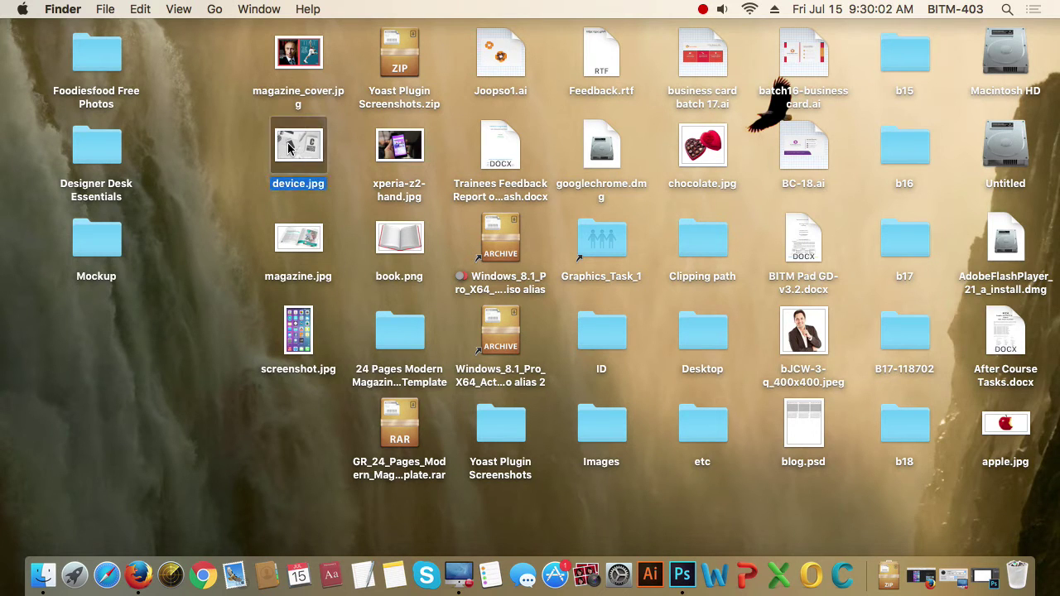
right_click(290, 143)
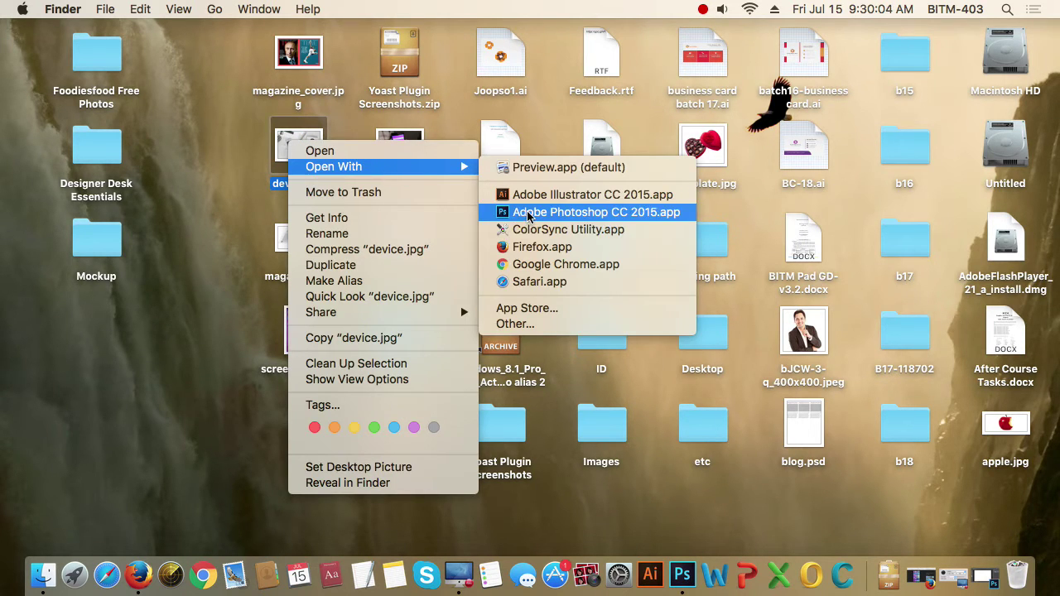
click(545, 212)
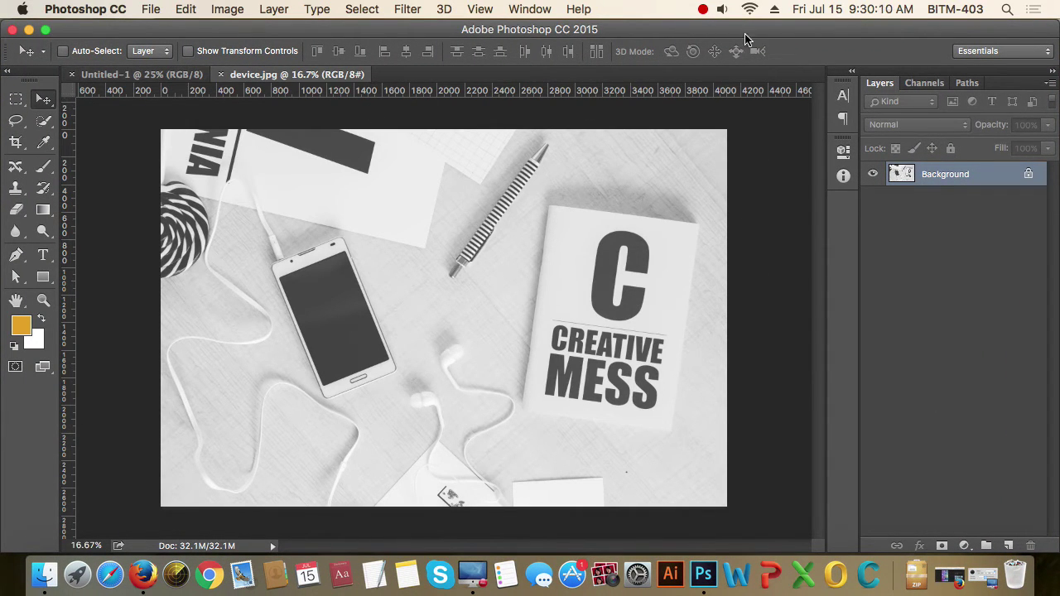
click(703, 10)
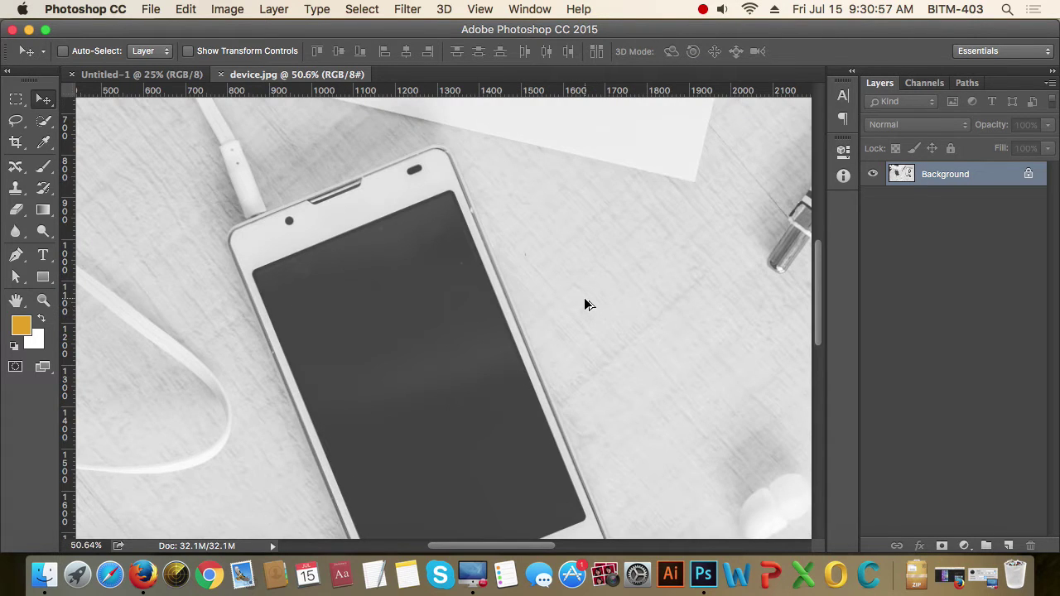
scroll(584, 305, down, 2)
scroll(585, 305, down, 2)
scroll(585, 305, down, 2)
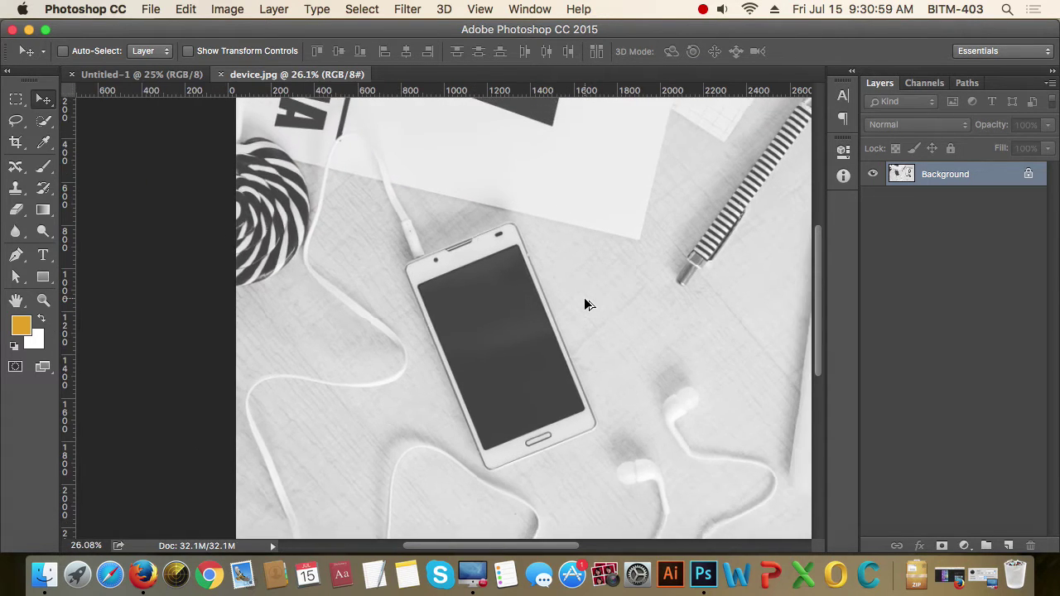
scroll(585, 305, down, 1)
drag(610, 301, 414, 243)
scroll(414, 243, down, 1)
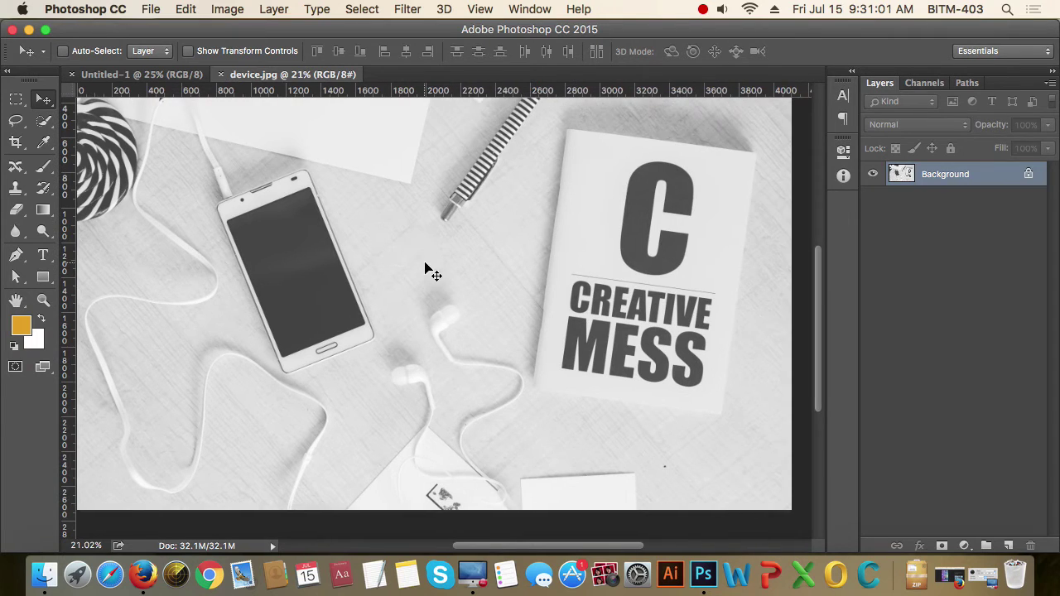
scroll(271, 294, up, 2)
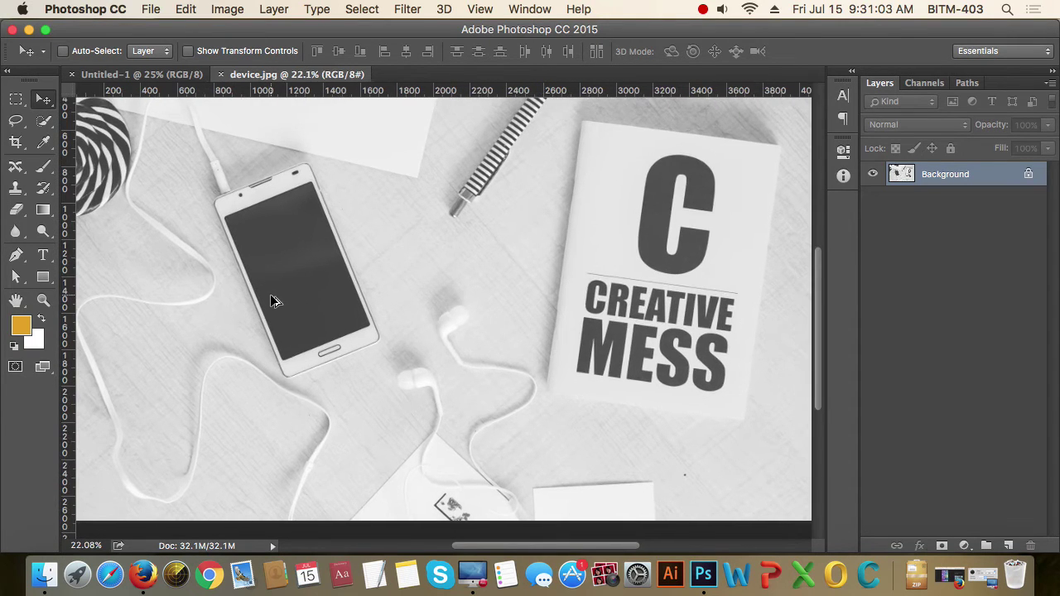
scroll(270, 294, up, 3)
scroll(311, 348, up, 2)
scroll(319, 356, up, 1)
mouse_move(322, 355)
mouse_down()
mouse_move(420, 390)
mouse_move(440, 351)
mouse_up()
scroll(422, 381, down, 1)
scroll(424, 383, down, 1)
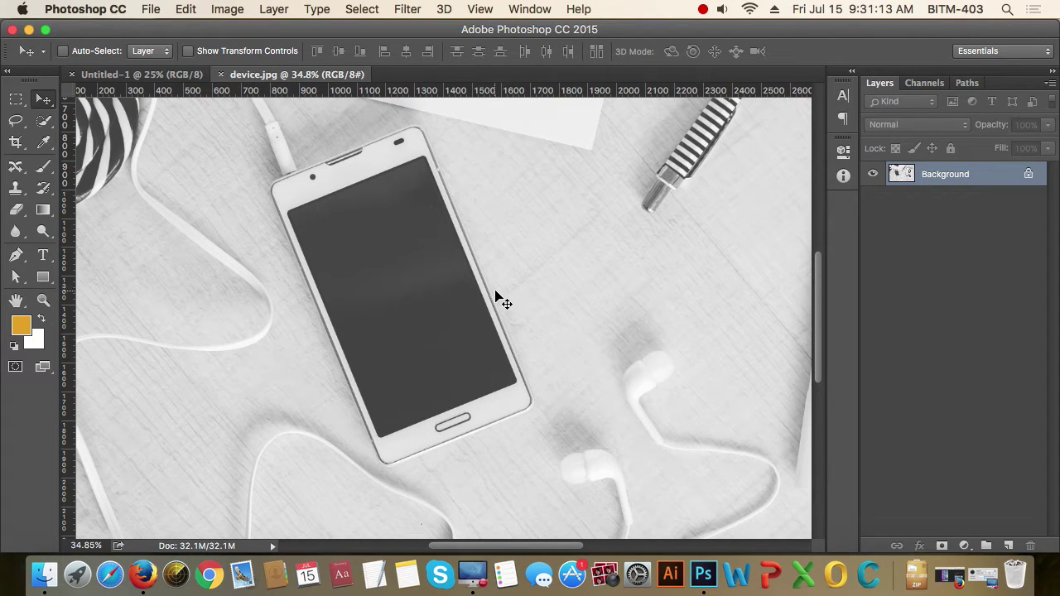
scroll(489, 288, down, 1)
drag(561, 277, 515, 260)
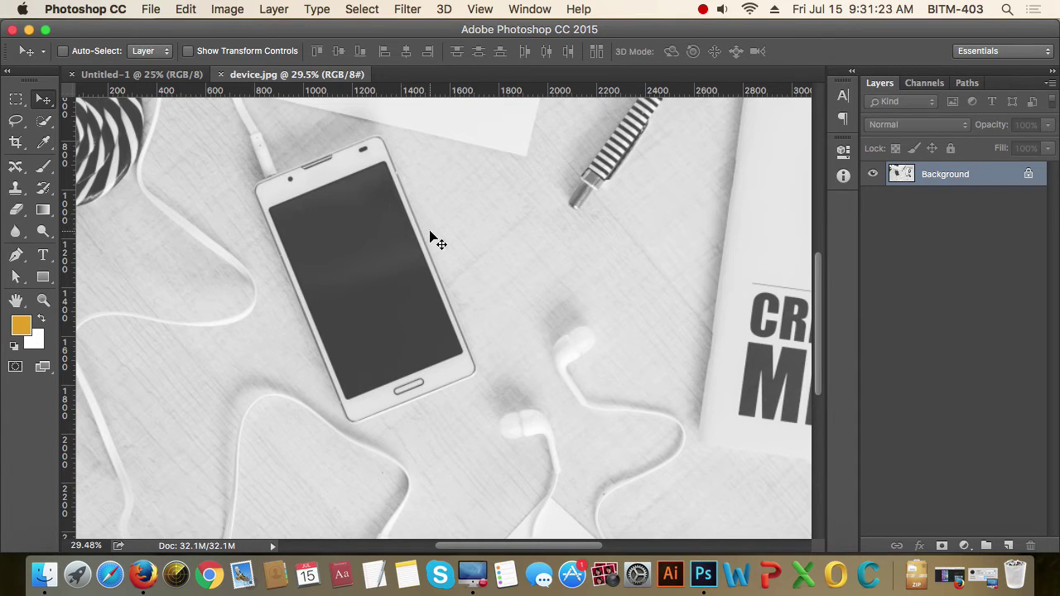
scroll(431, 234, down, 2)
scroll(455, 246, down, 1)
scroll(469, 259, down, 2)
scroll(468, 259, down, 1)
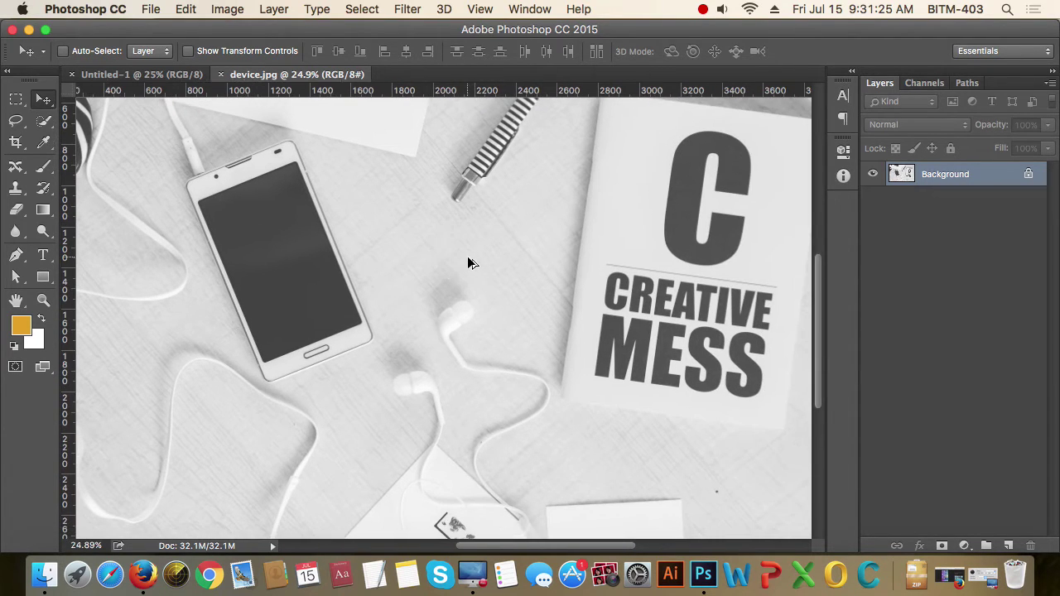
scroll(468, 264, down, 1)
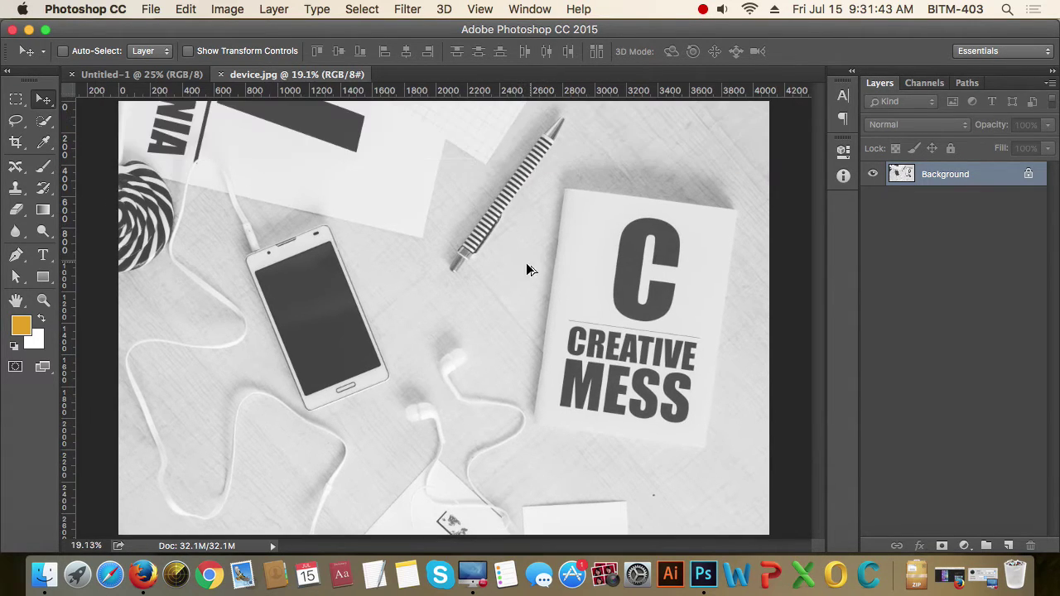
scroll(315, 360, up, 3)
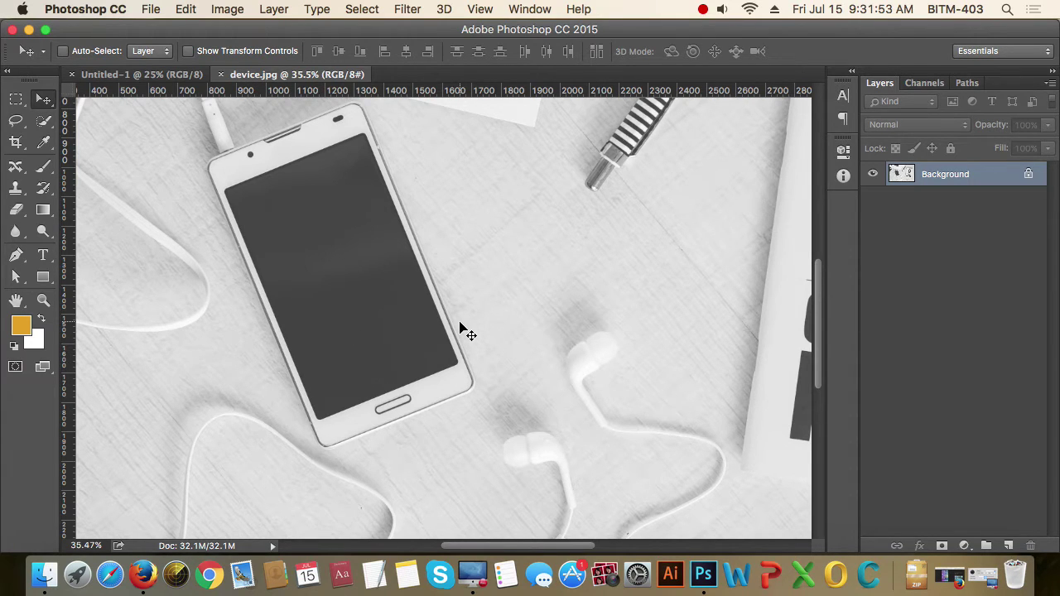
scroll(516, 330, down, 1)
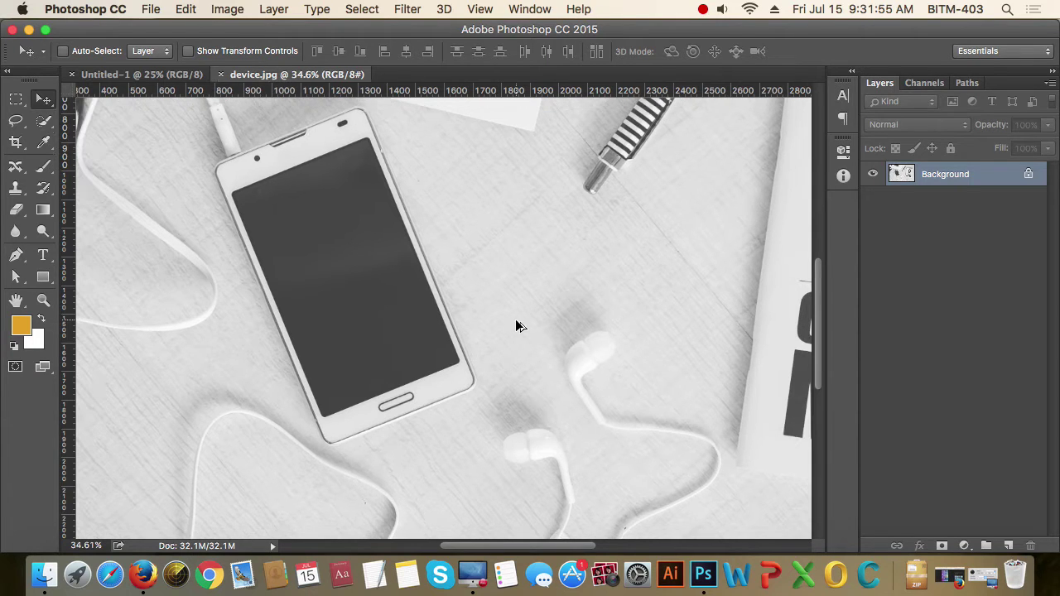
scroll(574, 296, down, 2)
scroll(578, 305, down, 2)
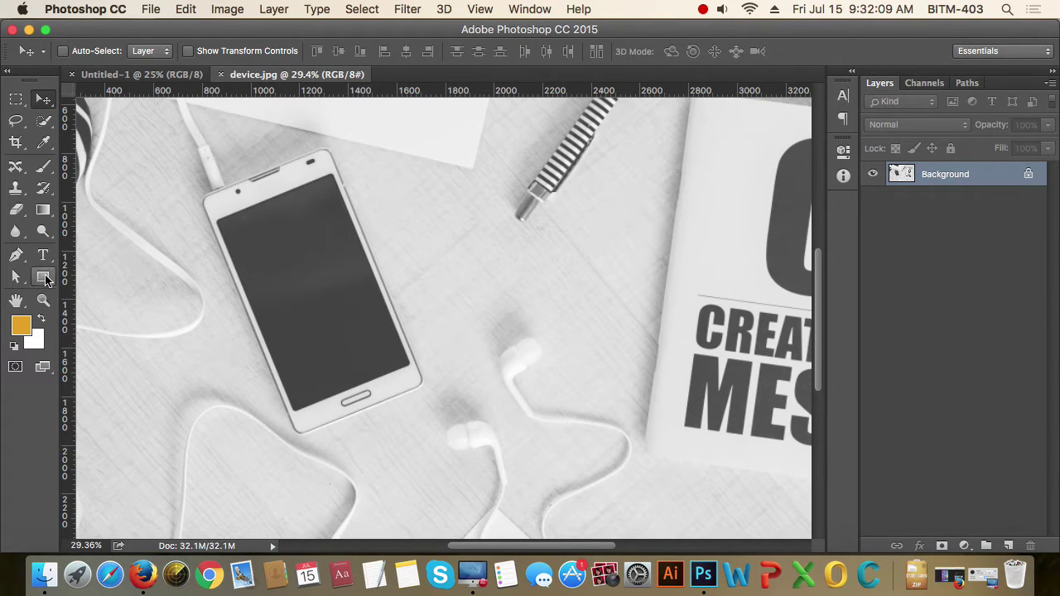
Step: Draw a tall red rectangle, about 732 × 1092 px, on the desk beside the phone
click(44, 278)
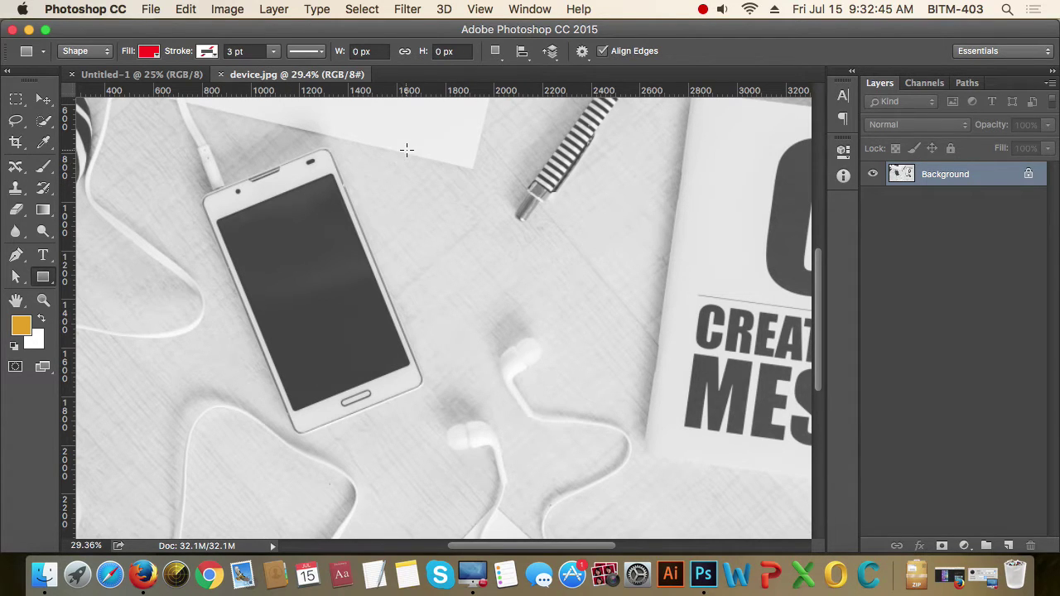
drag(407, 150, 589, 445)
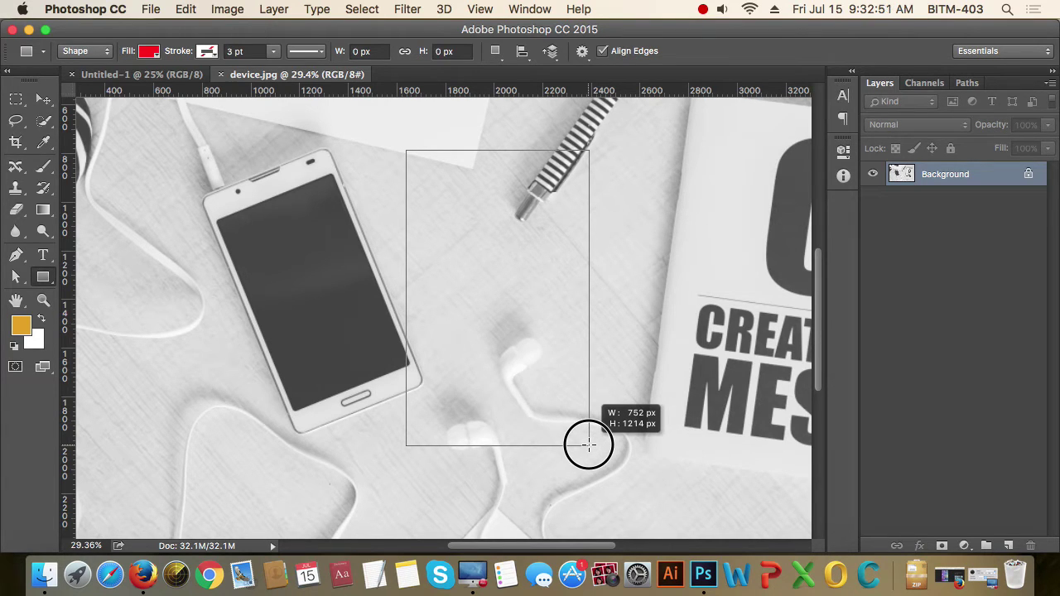
drag(588, 445, 770, 322)
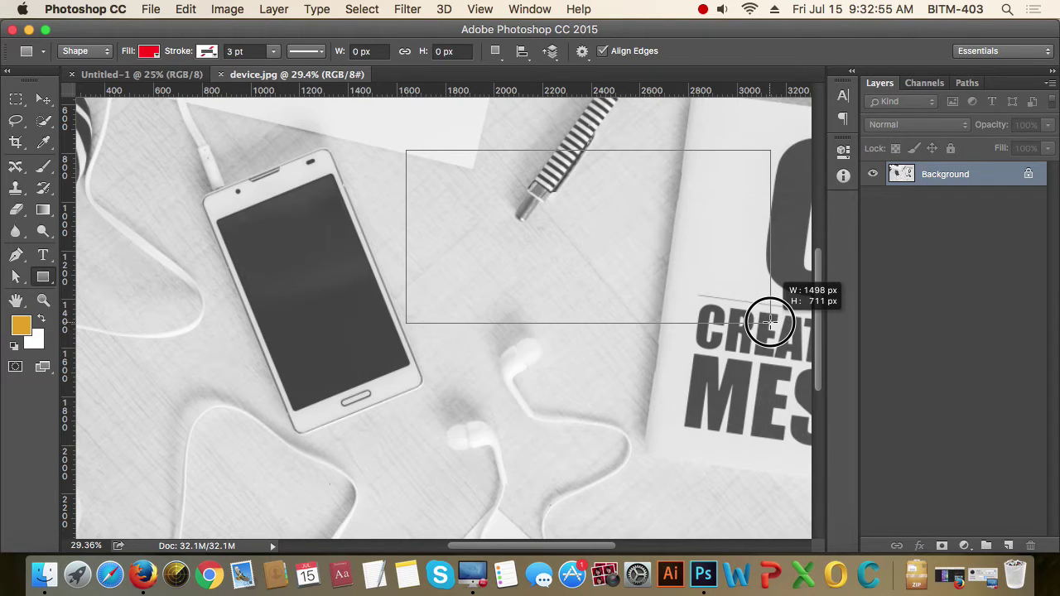
drag(770, 322, 571, 454)
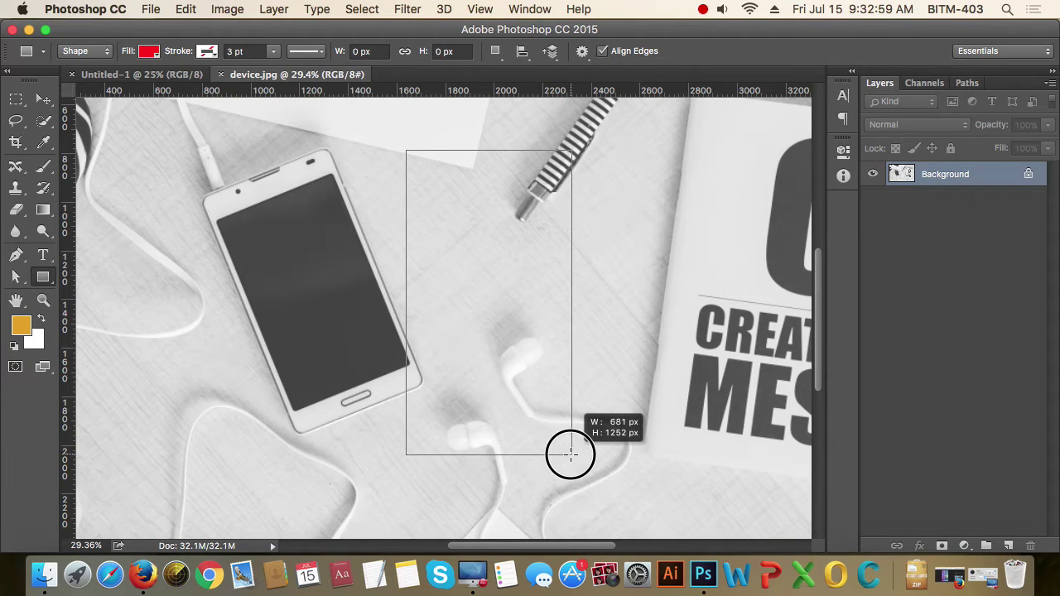
mouse_move(570, 454)
mouse_down()
mouse_move(586, 454)
mouse_move(584, 416)
mouse_up()
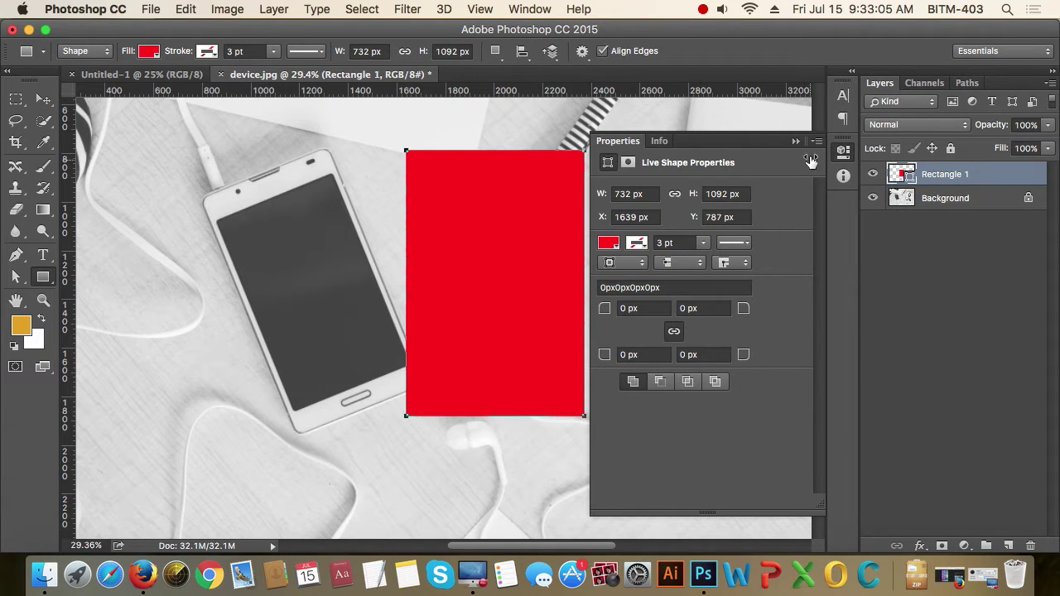
Step: Convert the red Rectangle 1 layer into a smart object
click(797, 142)
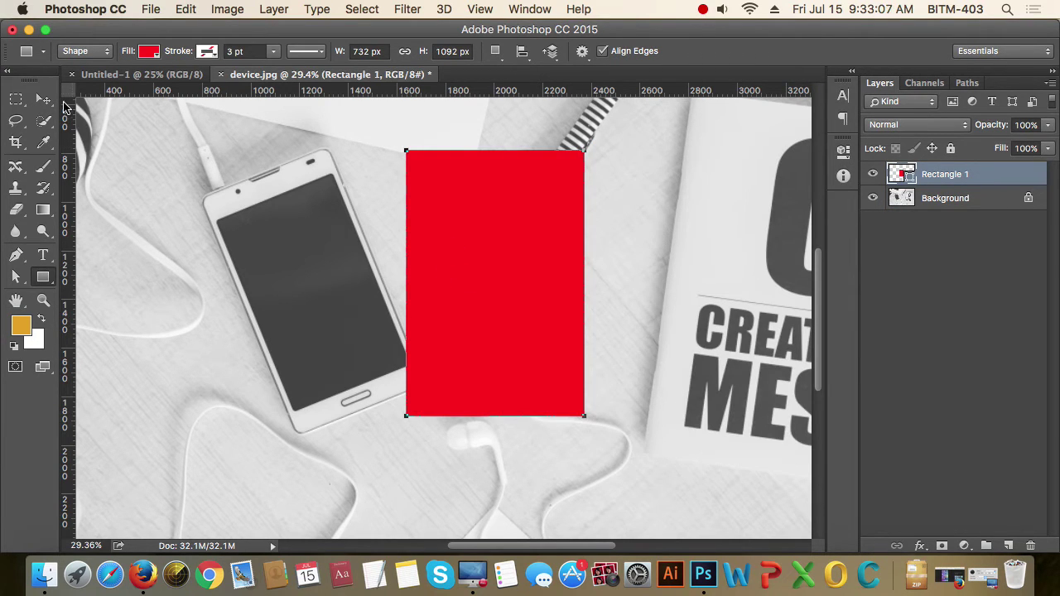
click(43, 99)
drag(438, 237, 442, 248)
right_click(950, 180)
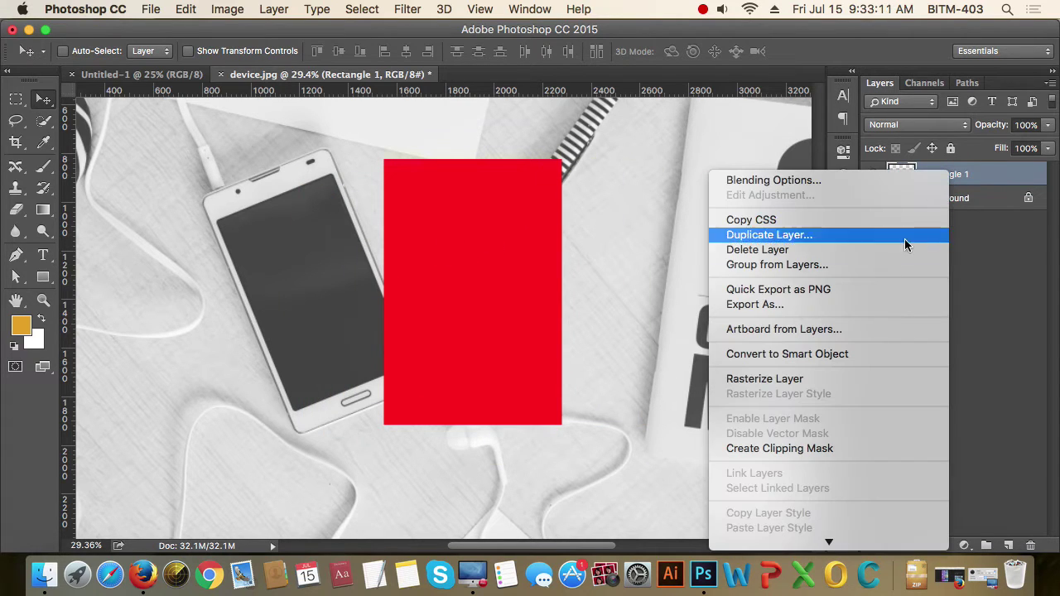
click(829, 353)
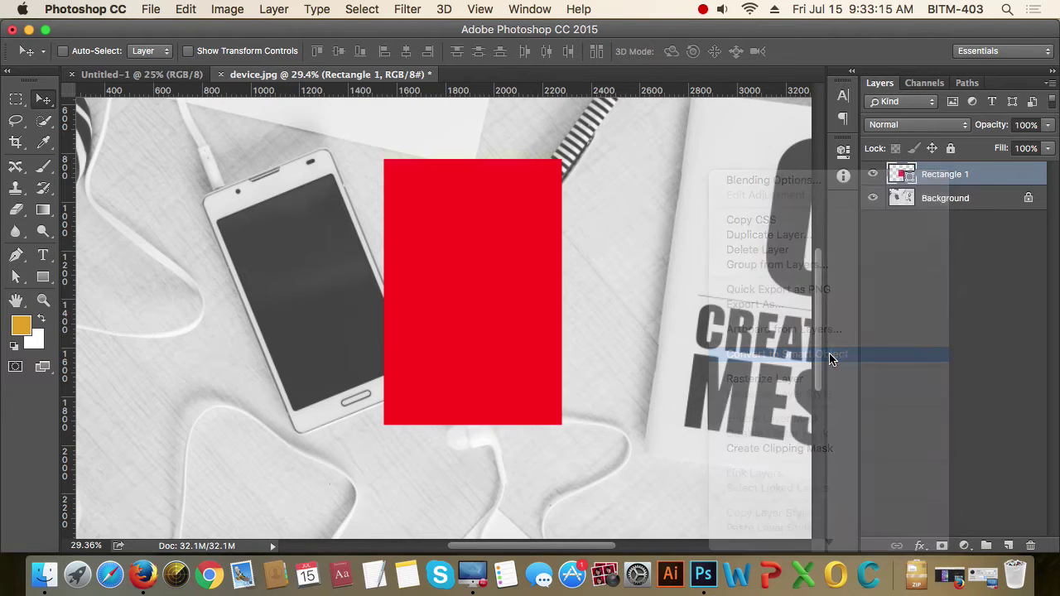
Step: Move the red rectangle over the phone screen and commit its new position
click(496, 212)
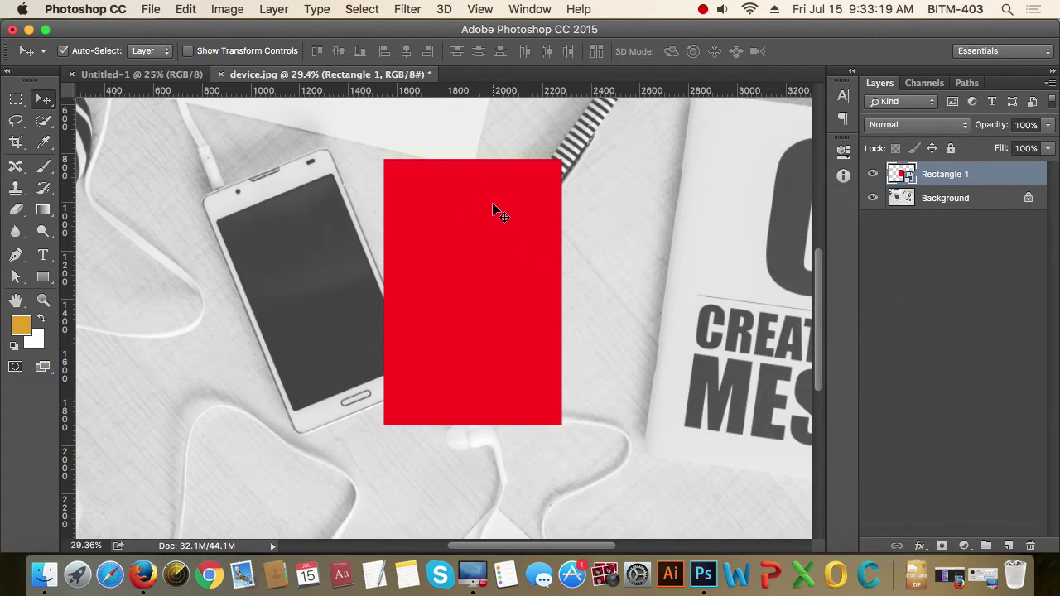
key(super+t)
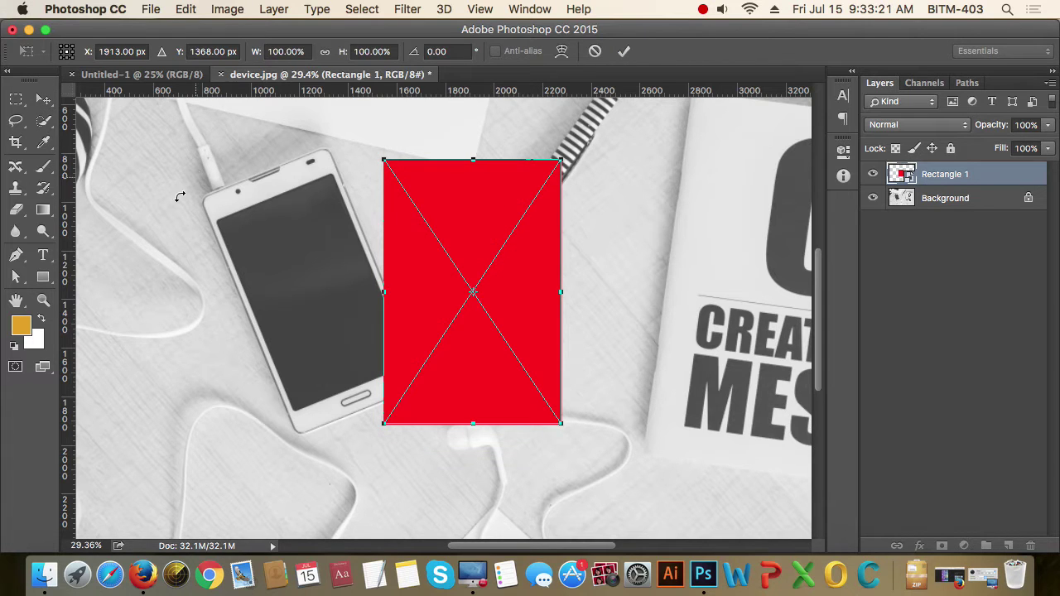
drag(457, 203, 425, 218)
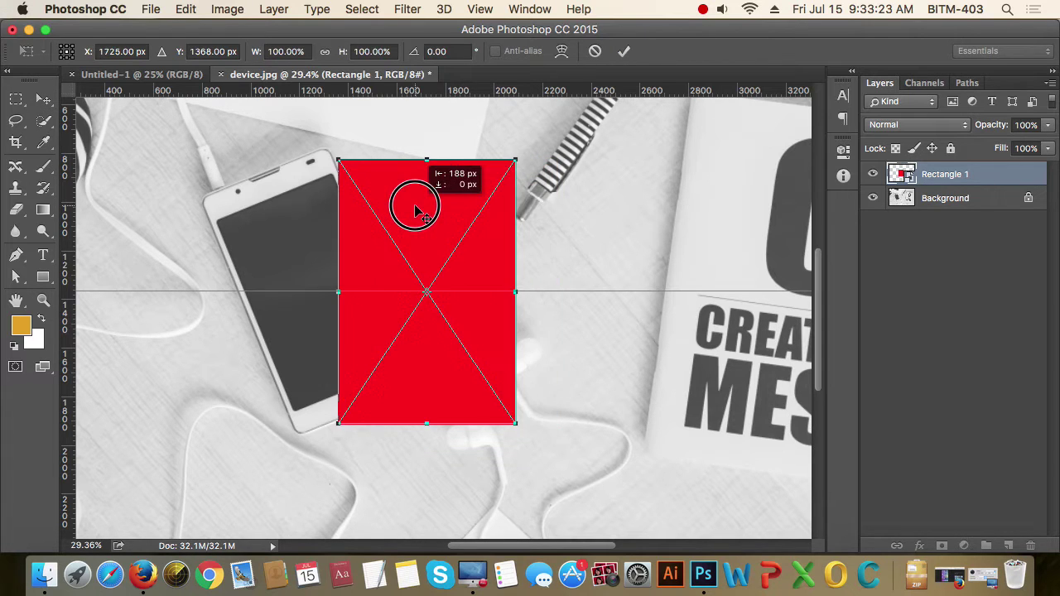
scroll(265, 224, up, 2)
scroll(265, 224, up, 2)
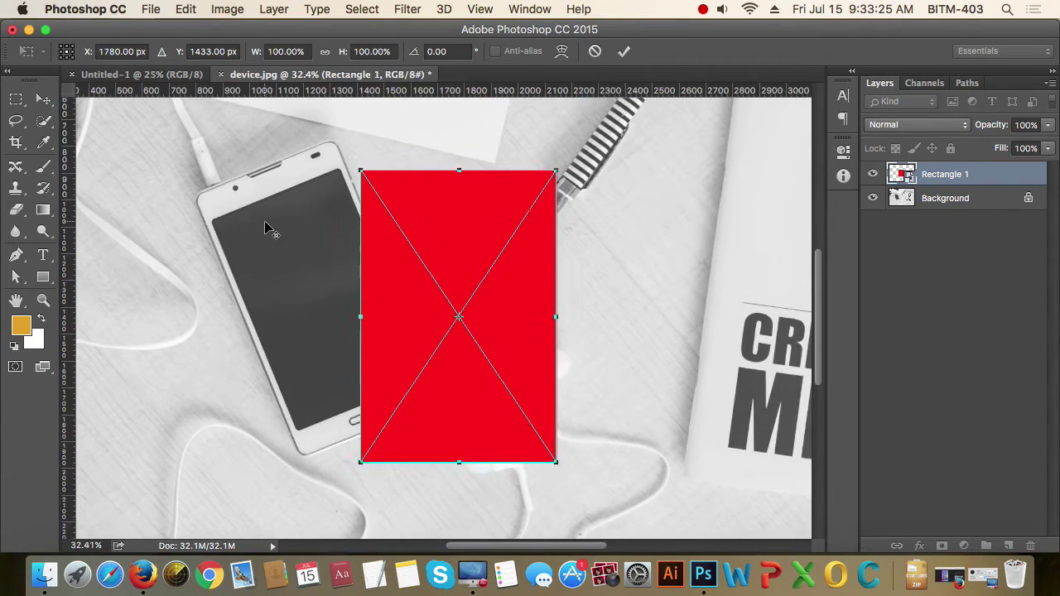
scroll(265, 224, up, 2)
scroll(265, 224, up, 3)
scroll(362, 224, left, 2)
scroll(364, 227, down, 2)
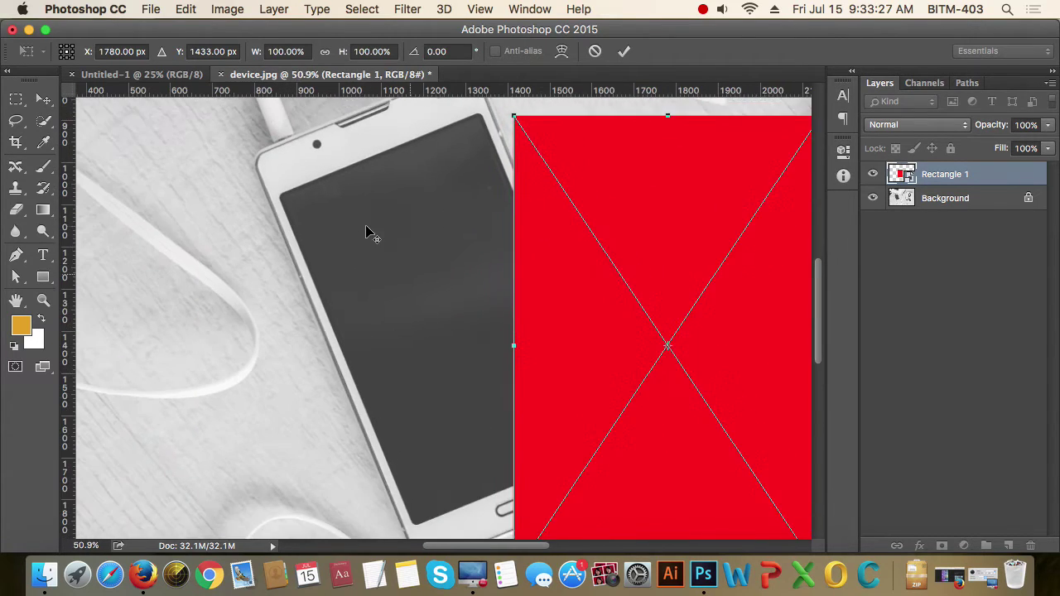
scroll(369, 230, down, 2)
scroll(381, 248, down, 2)
drag(601, 221, 552, 205)
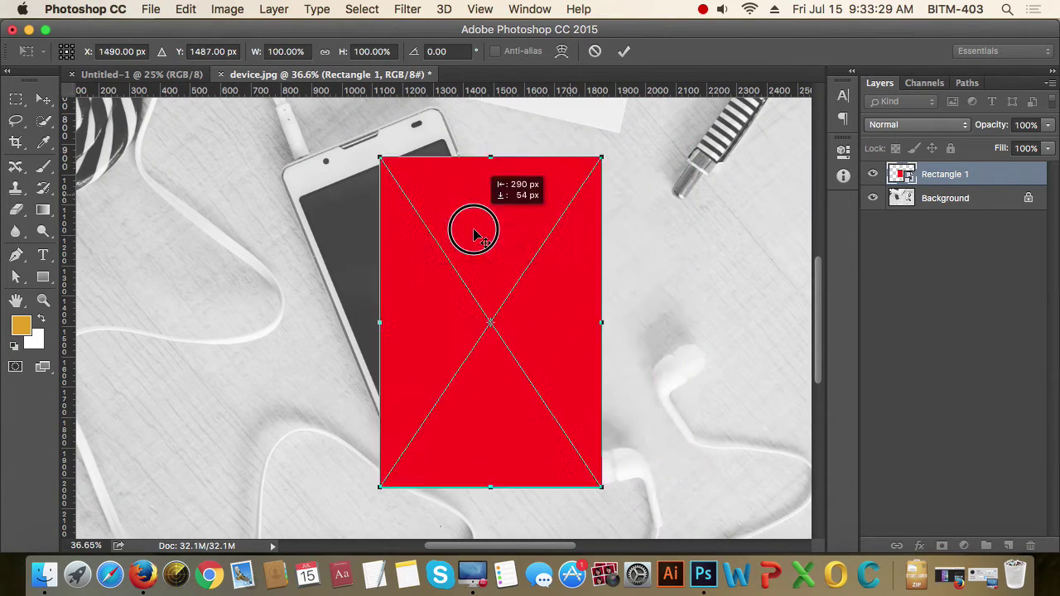
key(Return)
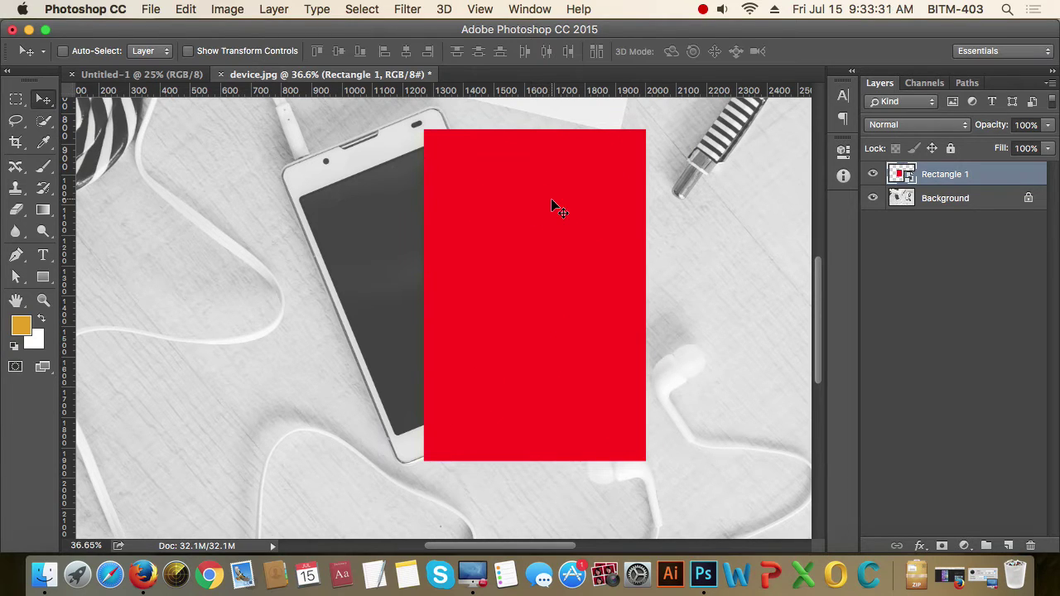
Step: Start a new free transform on the rectangle and bring up its transform modes
click(552, 202)
key(super)
key(super+t)
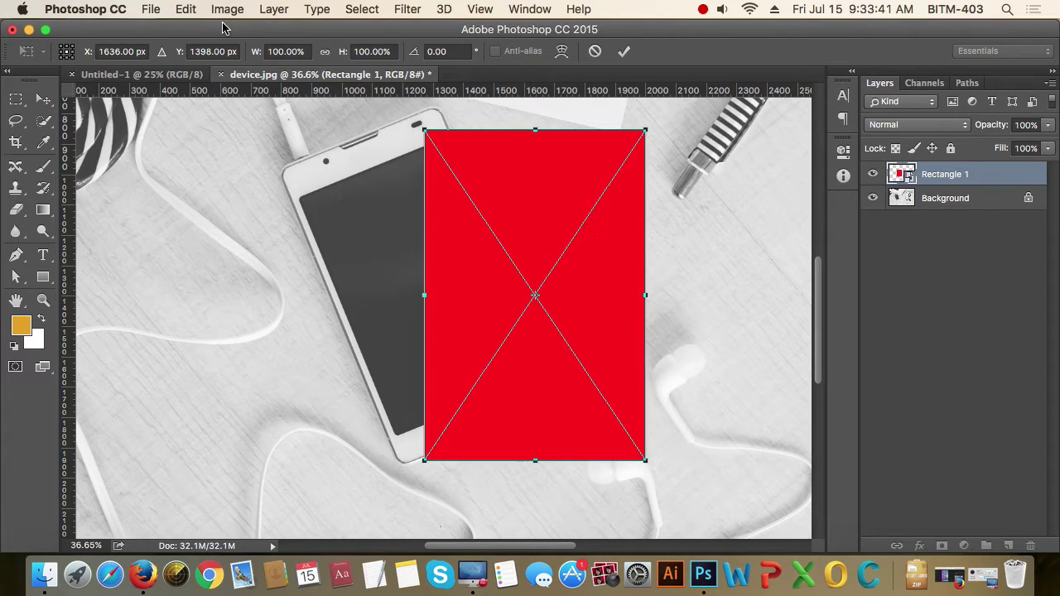
click(187, 10)
mouse_move(212, 362)
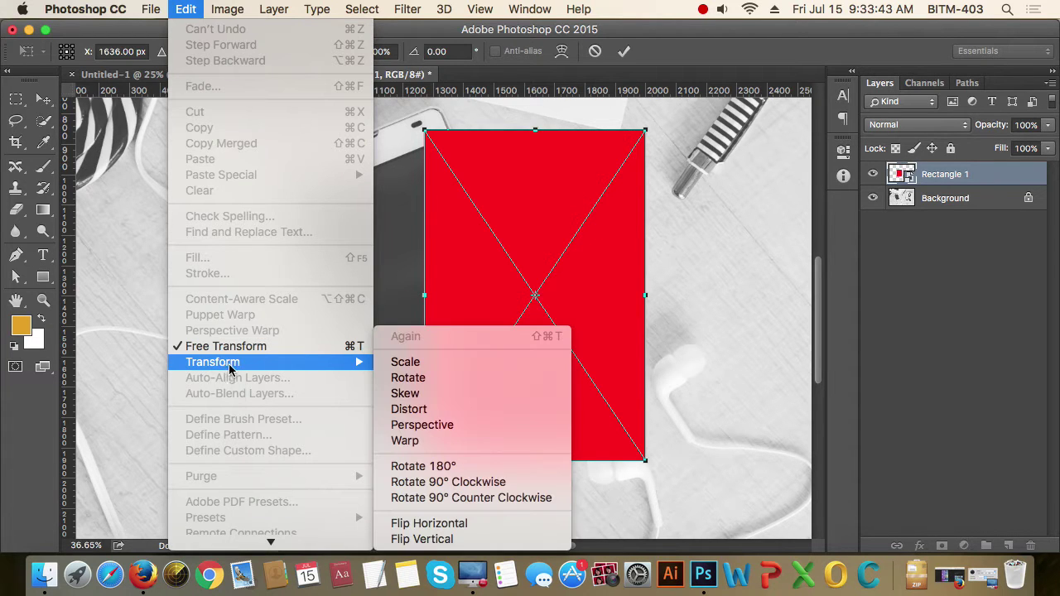
right_click(586, 227)
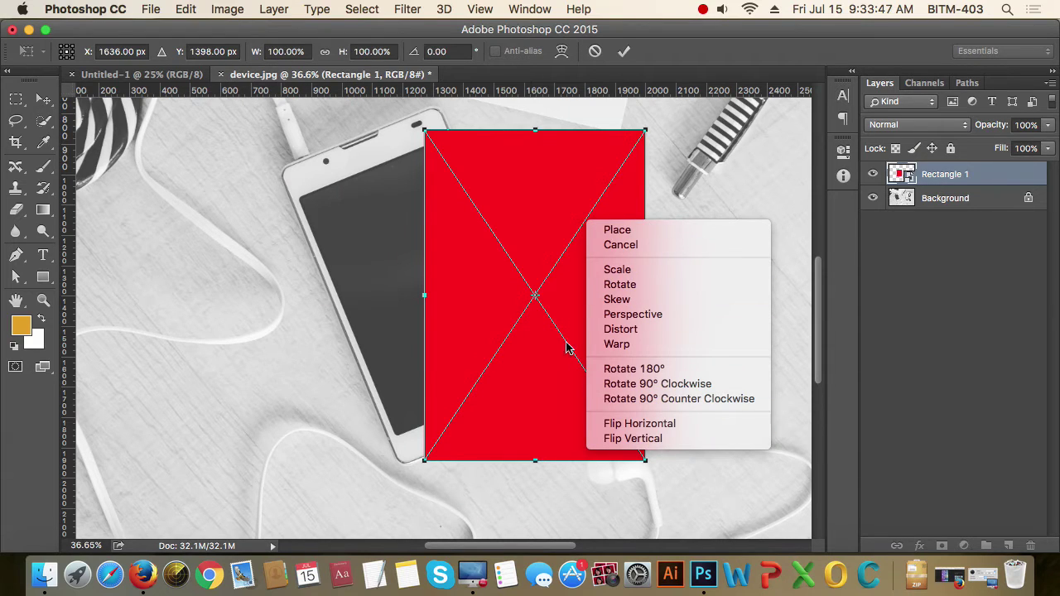
Step: Switch to Distort and pull the four corners roughly onto the phone screen's corners
click(627, 331)
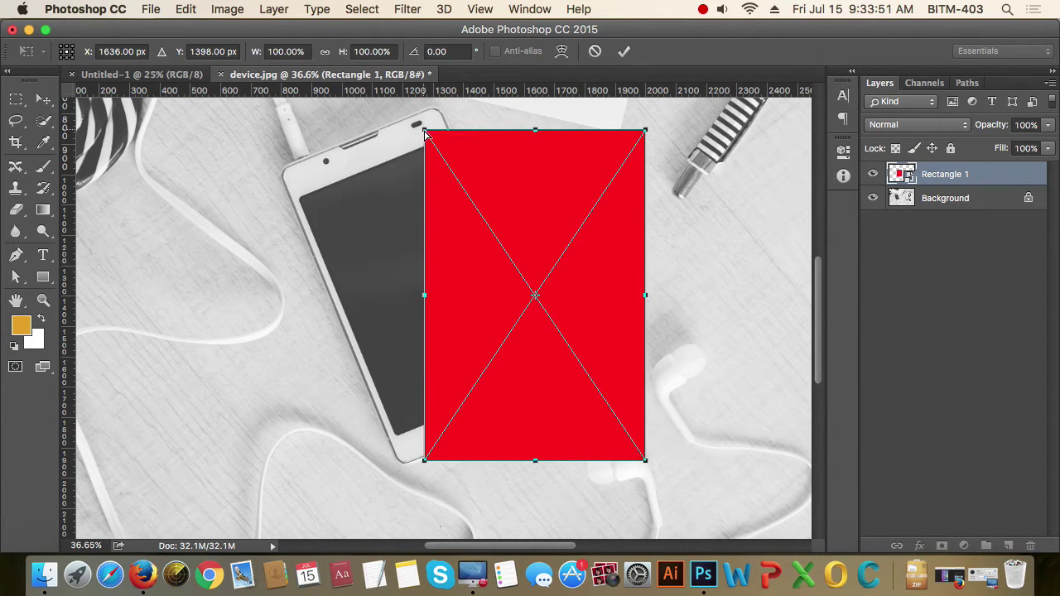
drag(425, 132, 306, 204)
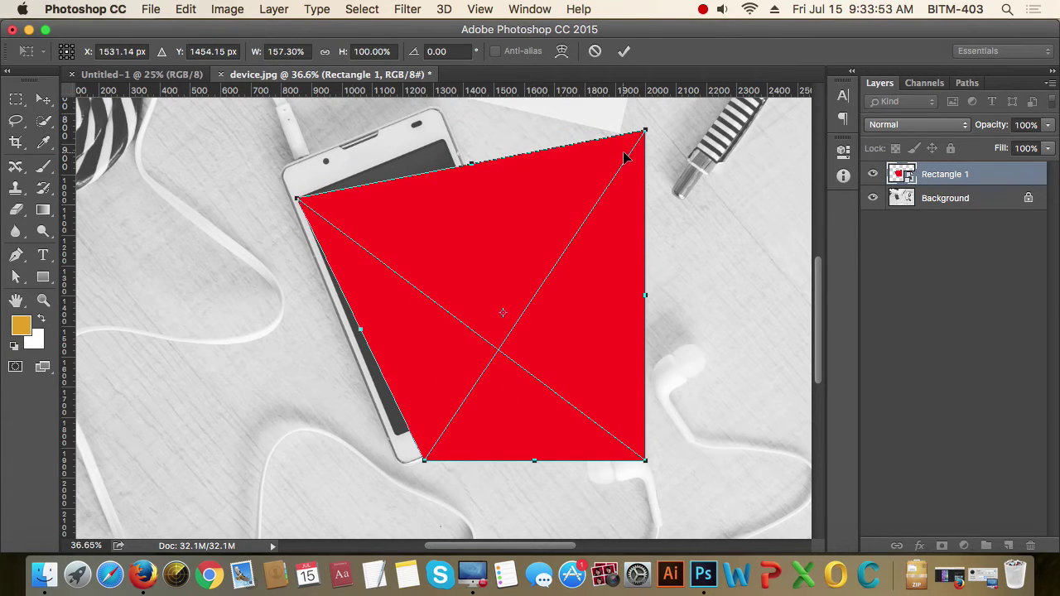
drag(647, 136, 442, 140)
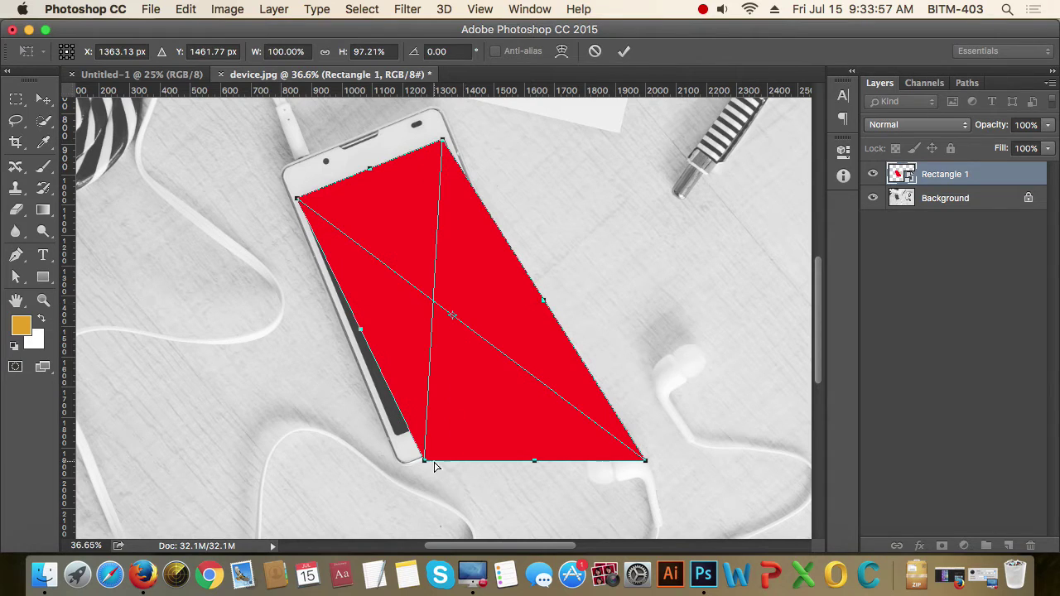
drag(425, 462, 395, 437)
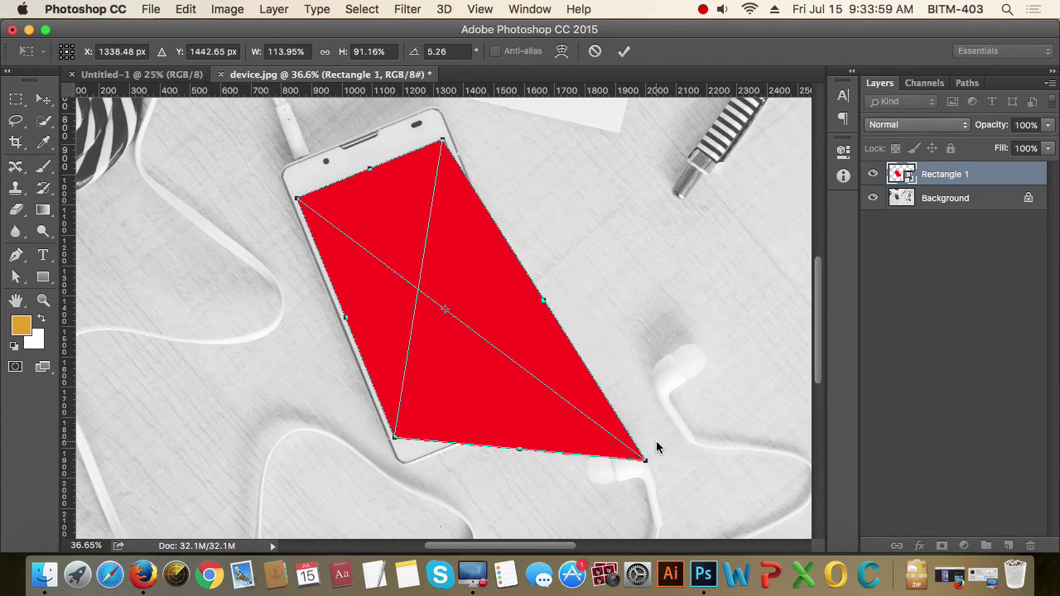
drag(646, 461, 541, 377)
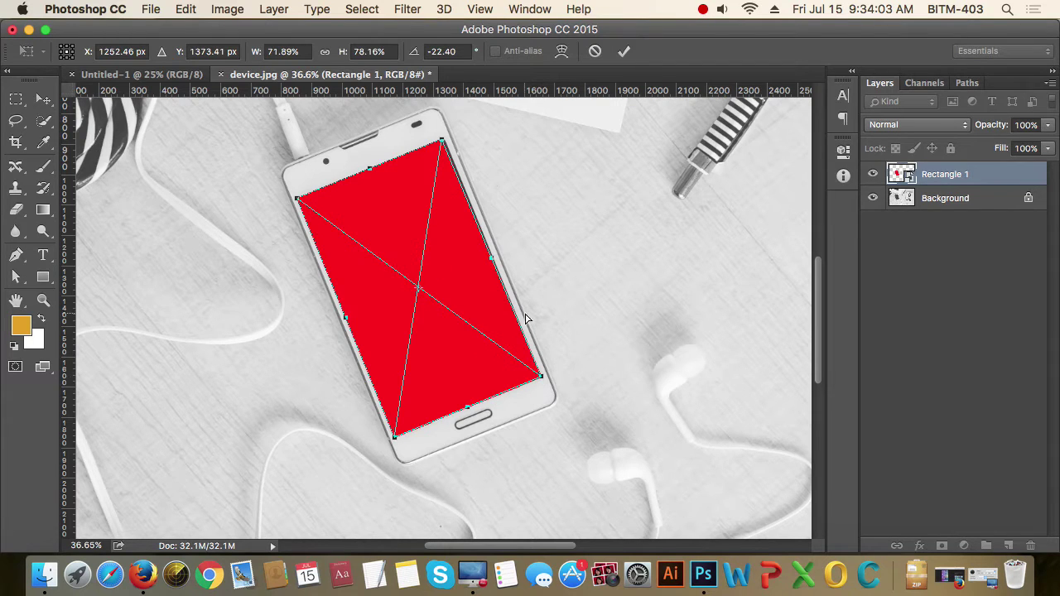
scroll(260, 185, up, 3)
scroll(367, 232, up, 5)
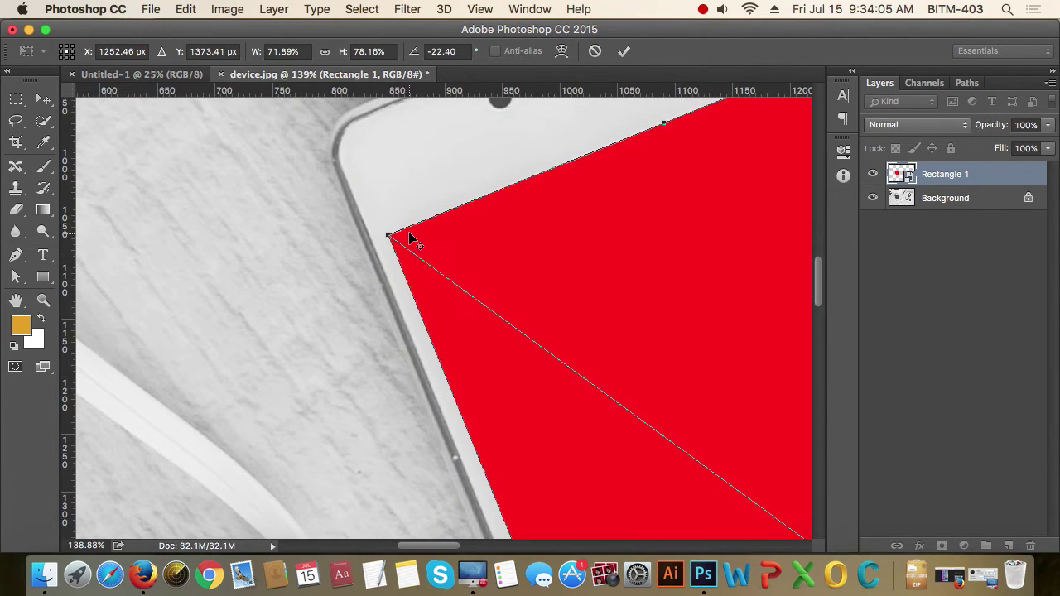
scroll(409, 239, up, 3)
Step: Fine-tune the top corners so they sit exactly on the screen edges
drag(382, 237, 459, 258)
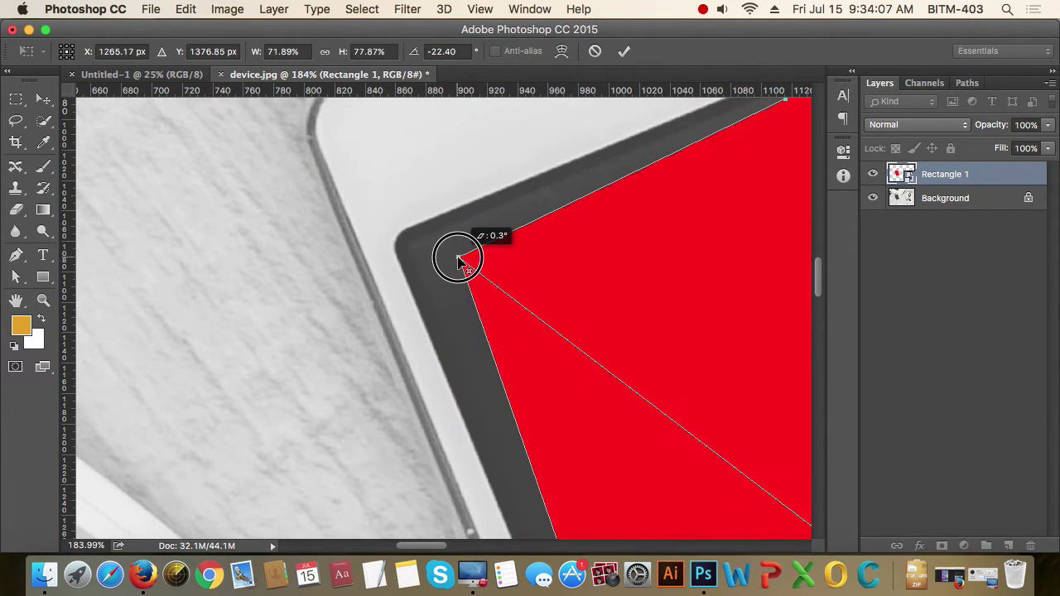
scroll(401, 240, up, 2)
scroll(402, 241, up, 2)
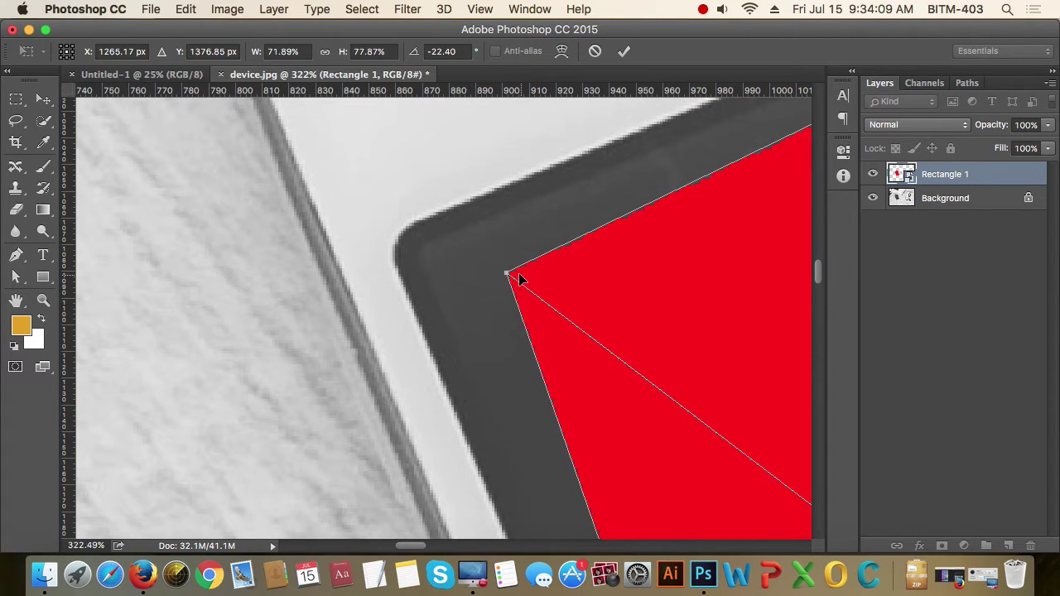
drag(507, 275, 384, 239)
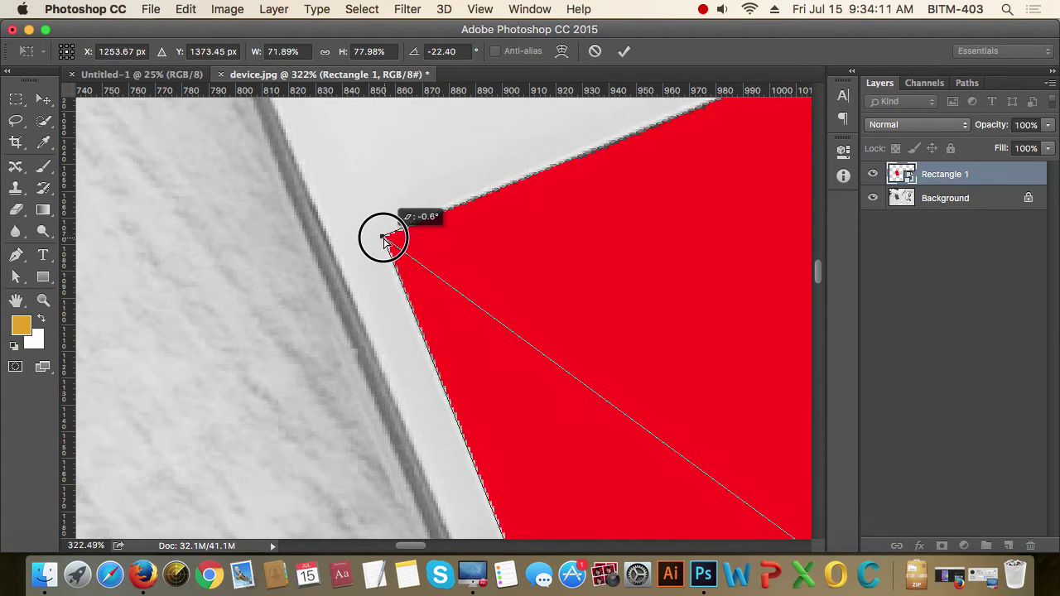
drag(384, 240, 386, 233)
scroll(450, 279, down, 3)
drag(580, 270, 394, 254)
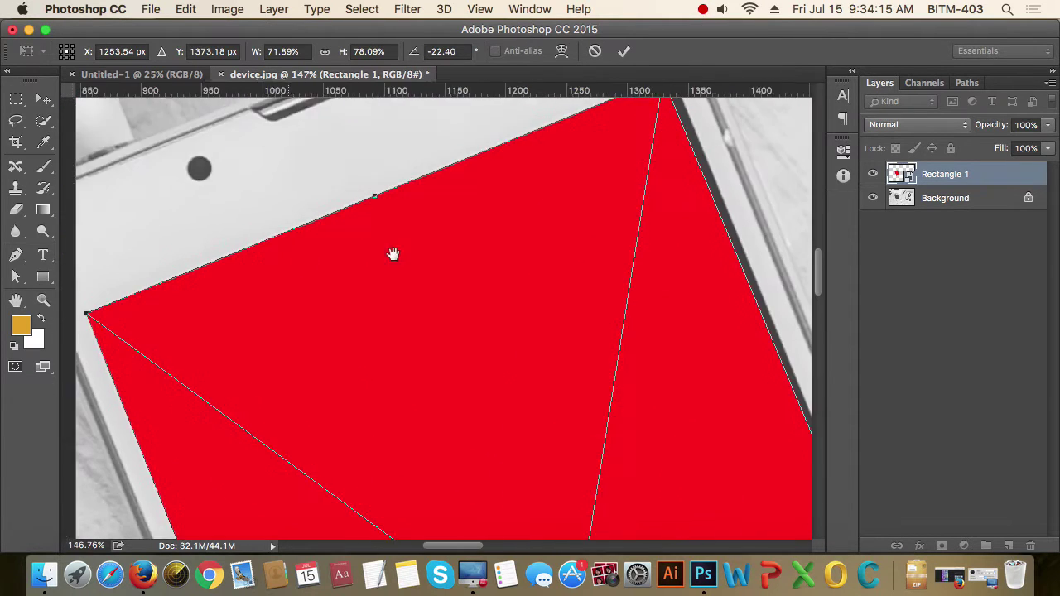
scroll(518, 285, right, 5)
scroll(519, 285, up, 2)
scroll(357, 230, up, 5)
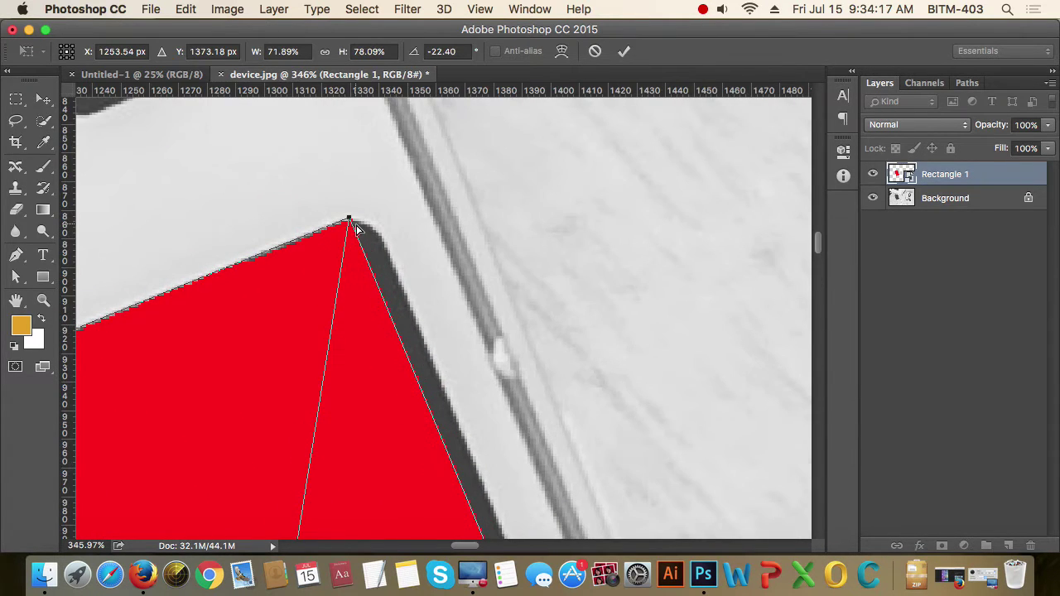
drag(349, 222, 372, 208)
scroll(374, 214, down, 2)
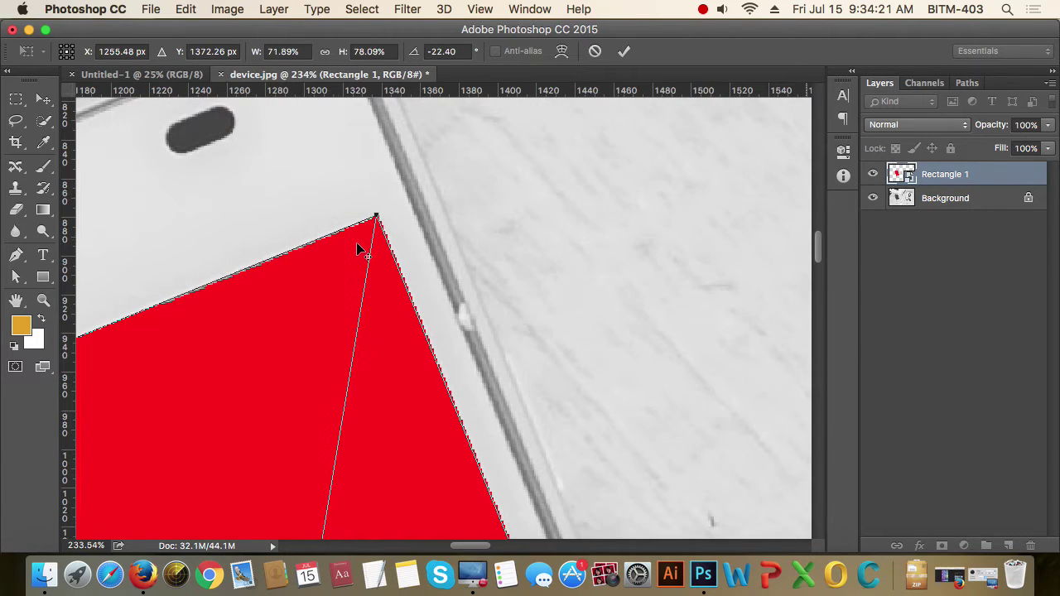
scroll(358, 249, up, 1)
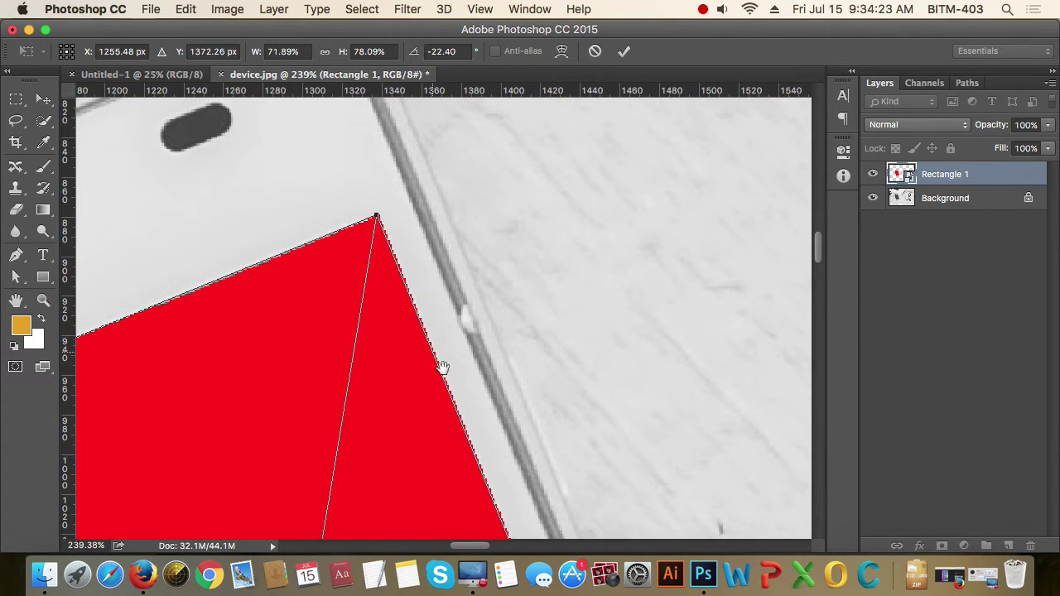
scroll(443, 367, down, 3)
scroll(502, 415, down, 3)
scroll(561, 410, down, 3)
scroll(389, 197, down, 3)
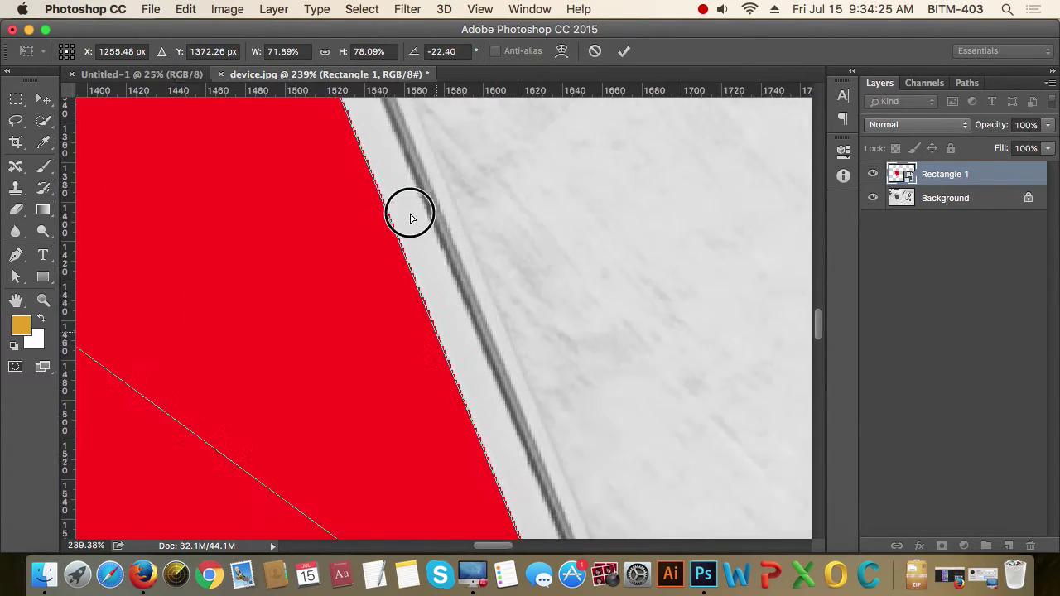
scroll(411, 218, down, 3)
scroll(471, 287, up, 3)
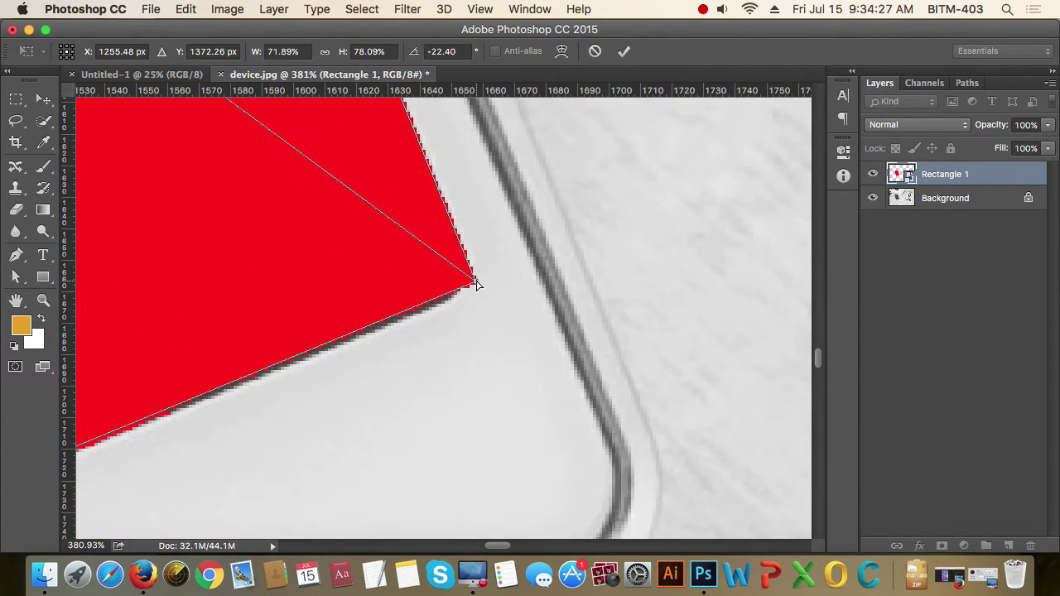
Step: Align the remaining corners with the screen and apply the distortion
drag(476, 284, 470, 284)
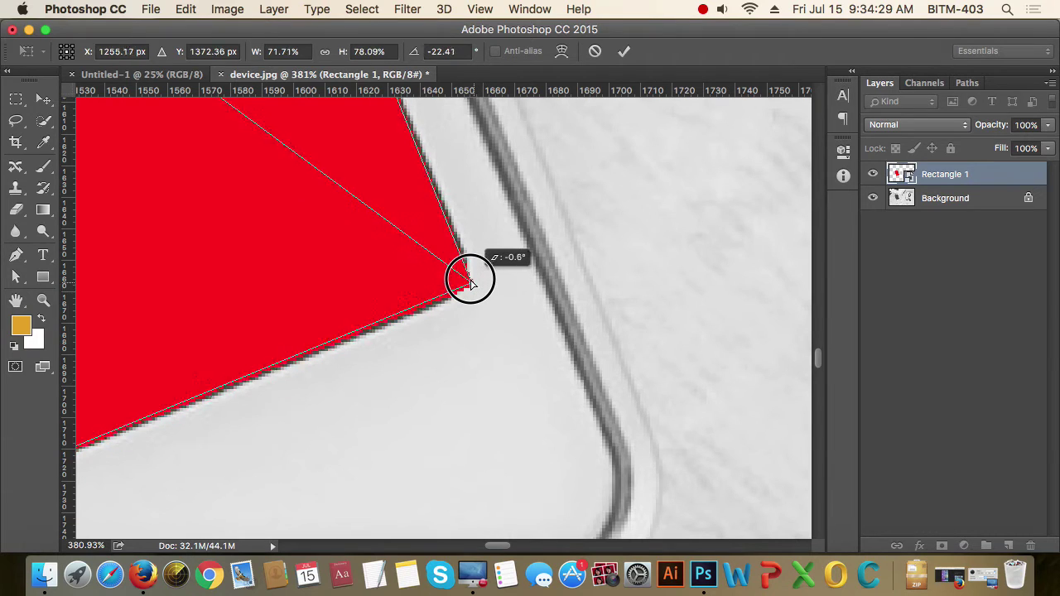
drag(471, 284, 480, 291)
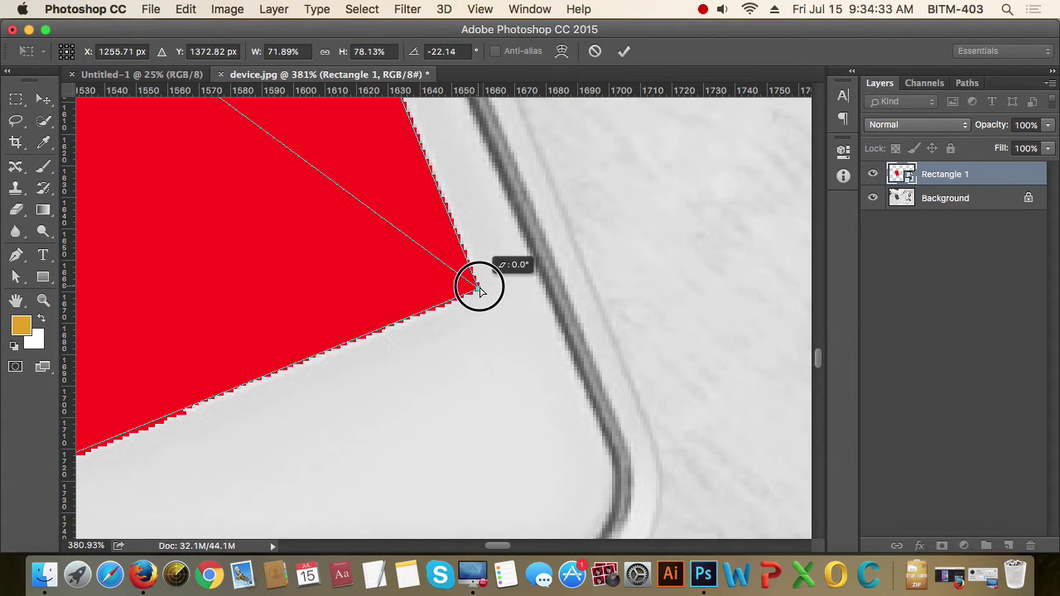
scroll(480, 291, down, 3)
scroll(499, 298, down, 3)
mouse_move(390, 350)
mouse_down()
mouse_move(635, 343)
mouse_move(428, 287)
mouse_move(401, 220)
mouse_up()
scroll(580, 307, up, 3)
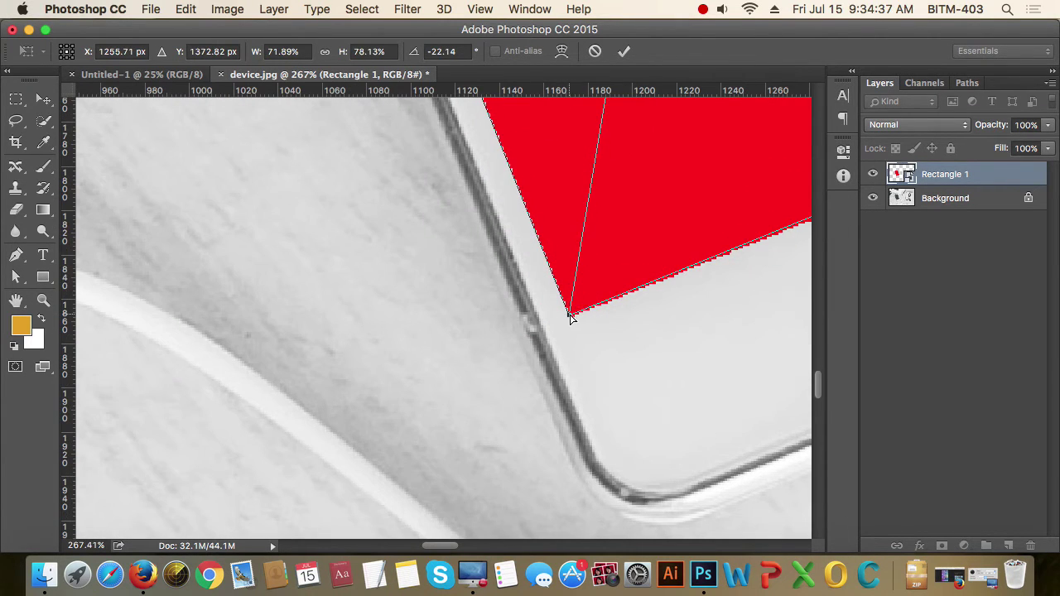
drag(589, 252, 582, 309)
scroll(583, 308, down, 4)
scroll(582, 309, down, 3)
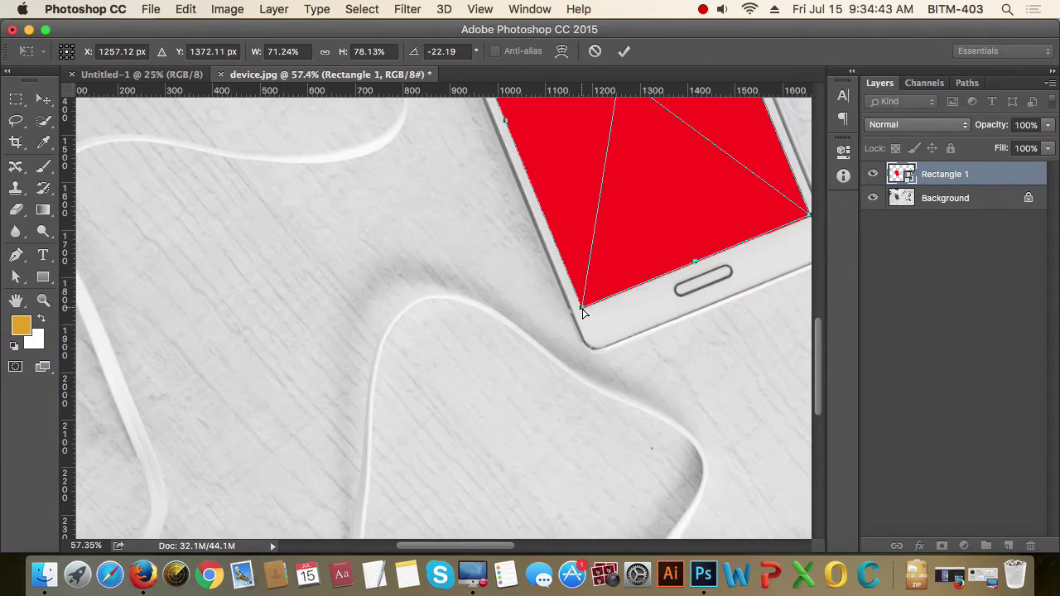
scroll(564, 323, down, 2)
scroll(510, 365, down, 2)
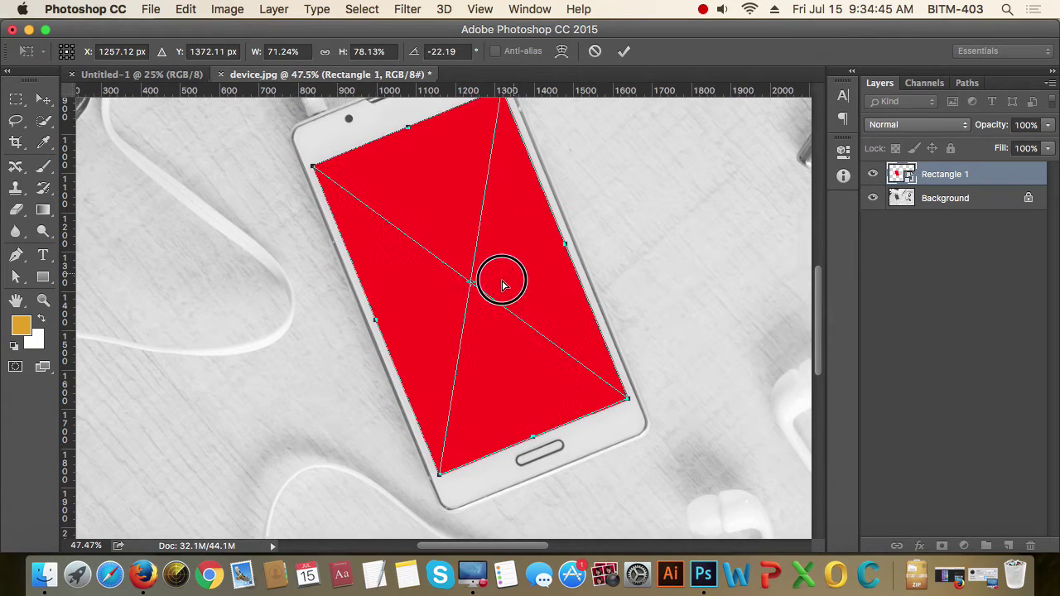
key(Return)
scroll(493, 298, down, 1)
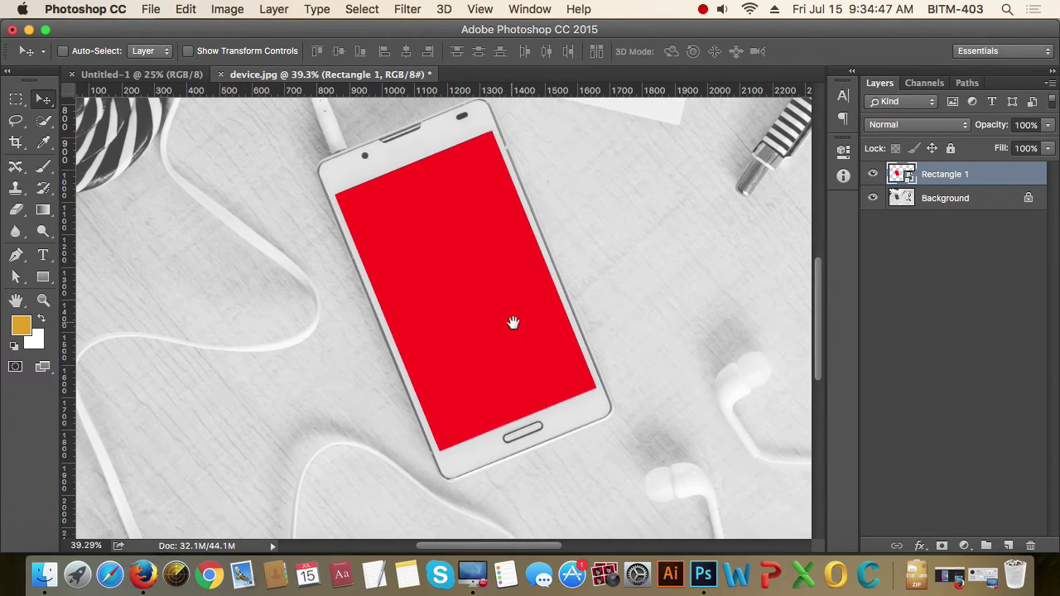
Step: Open the Rectangle 1 smart object as Rectangle 1.psb and zoom out to see it
scroll(497, 315, down, 2)
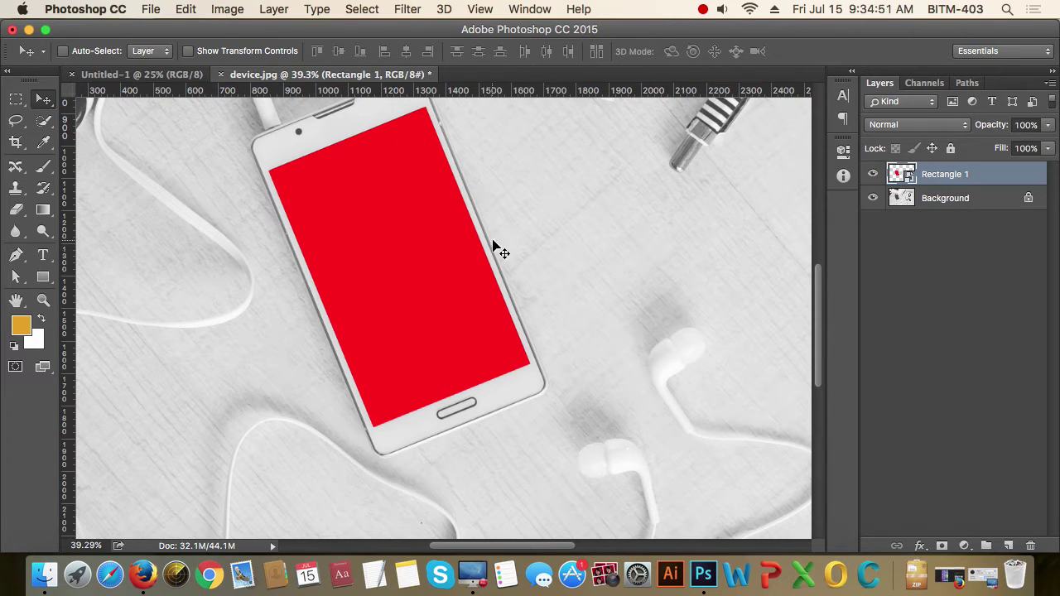
scroll(543, 311, up, 2)
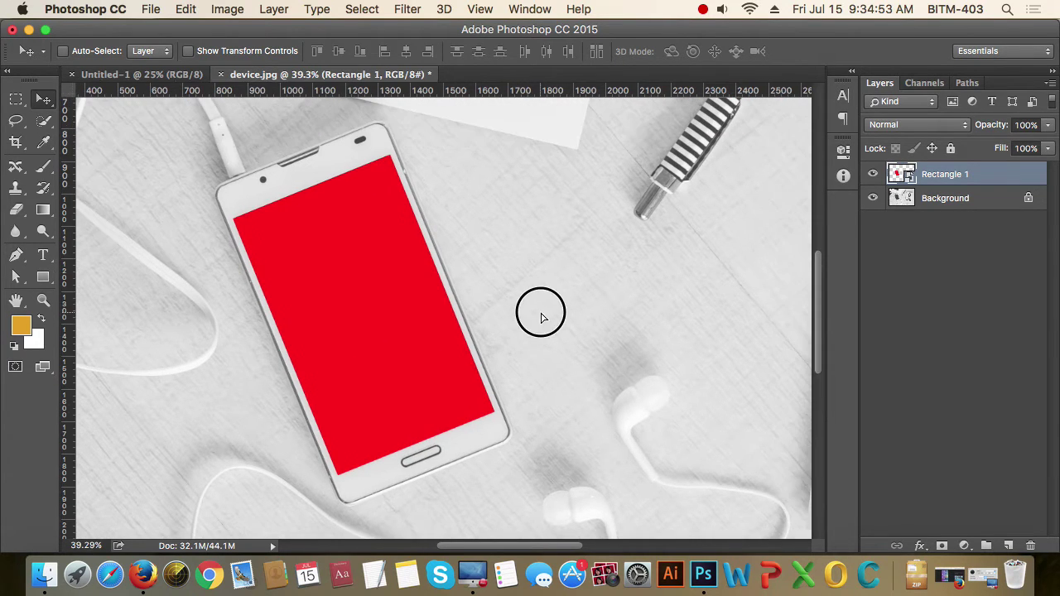
scroll(543, 318, up, 1)
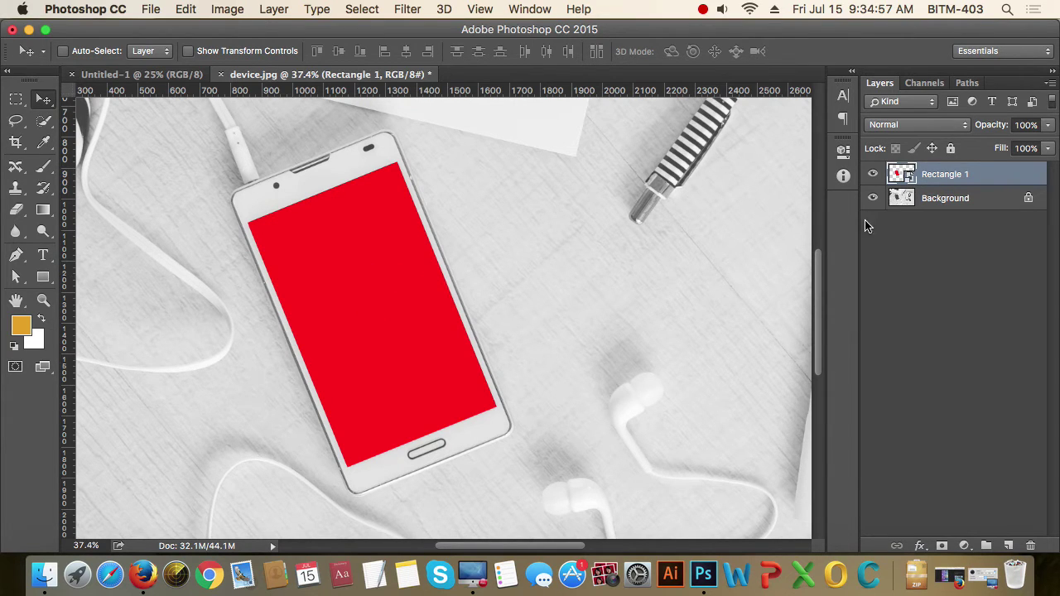
double_click(910, 177)
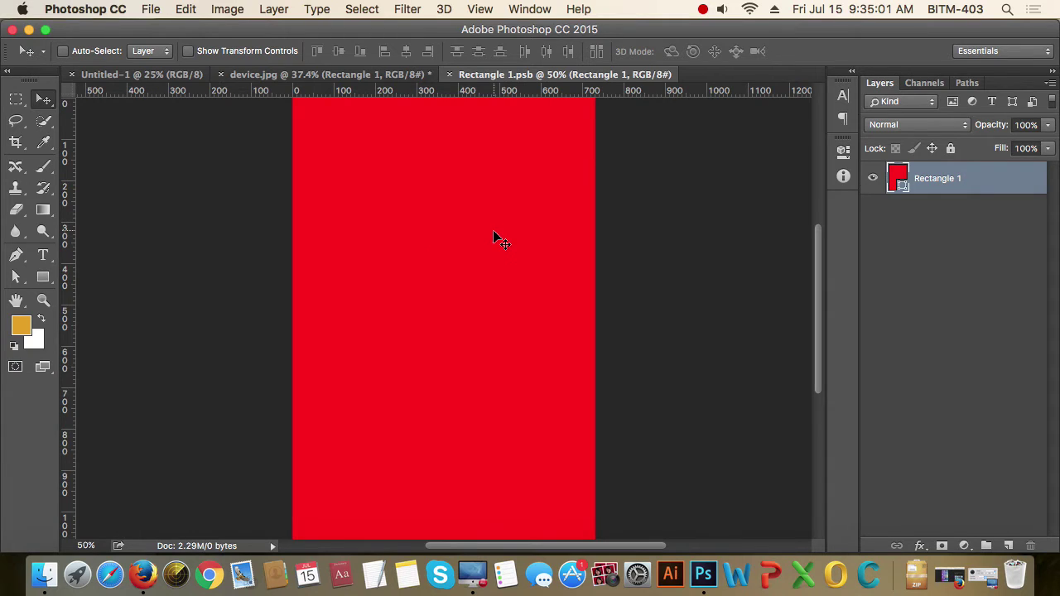
key(super+minus)
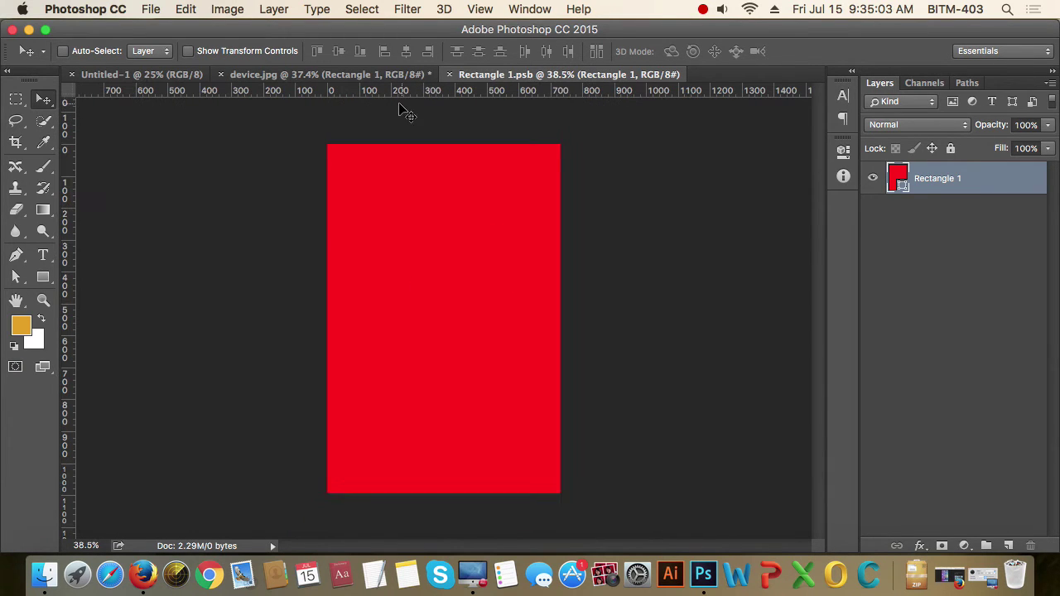
Step: Switch between the Rectangle 1.psb and device.jpg tabs, ending on device.jpg
click(385, 76)
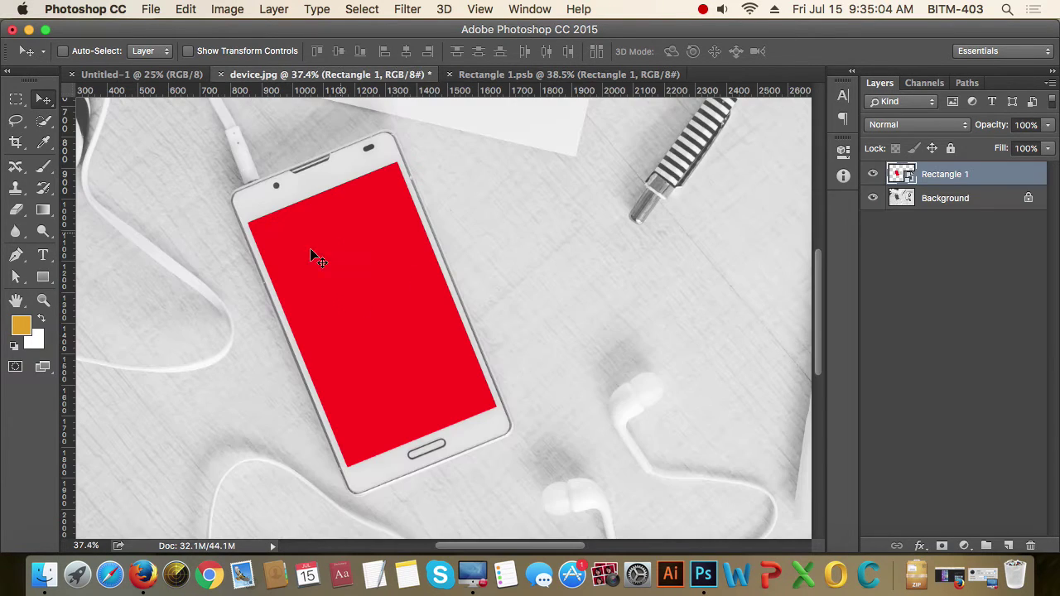
click(537, 77)
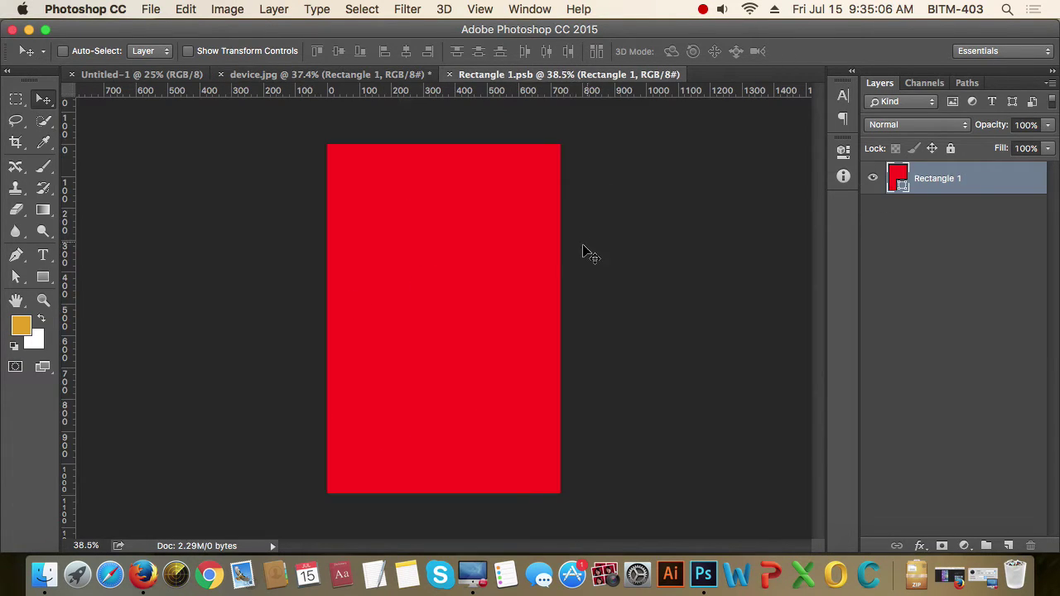
click(340, 80)
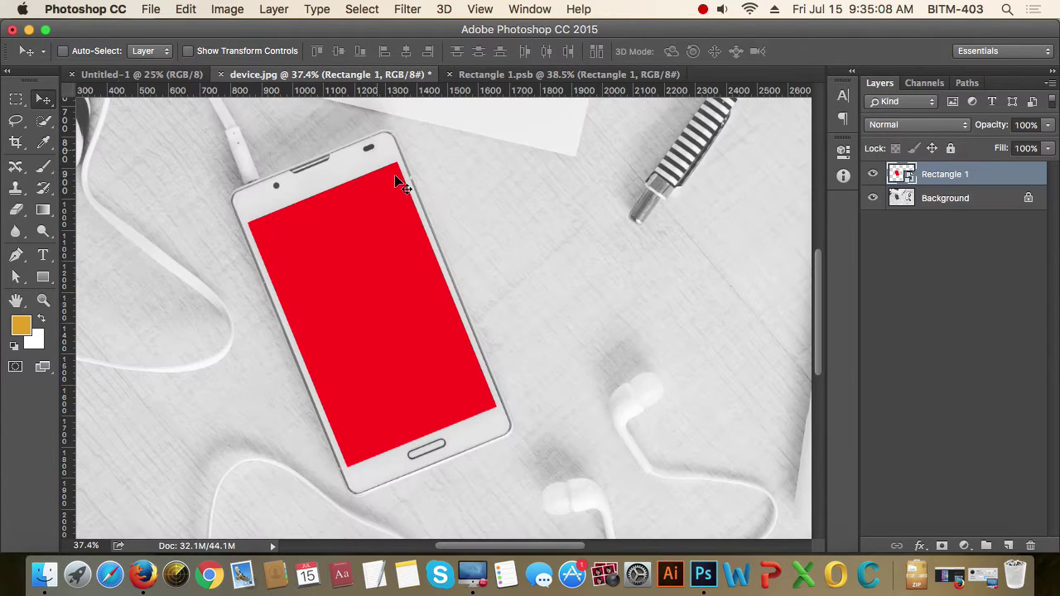
click(585, 76)
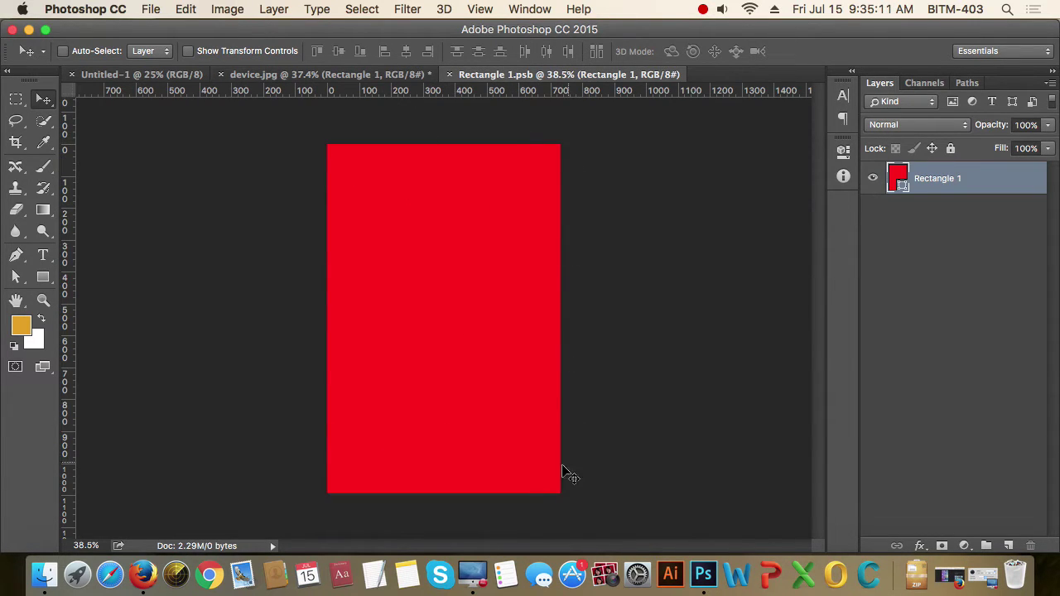
click(336, 76)
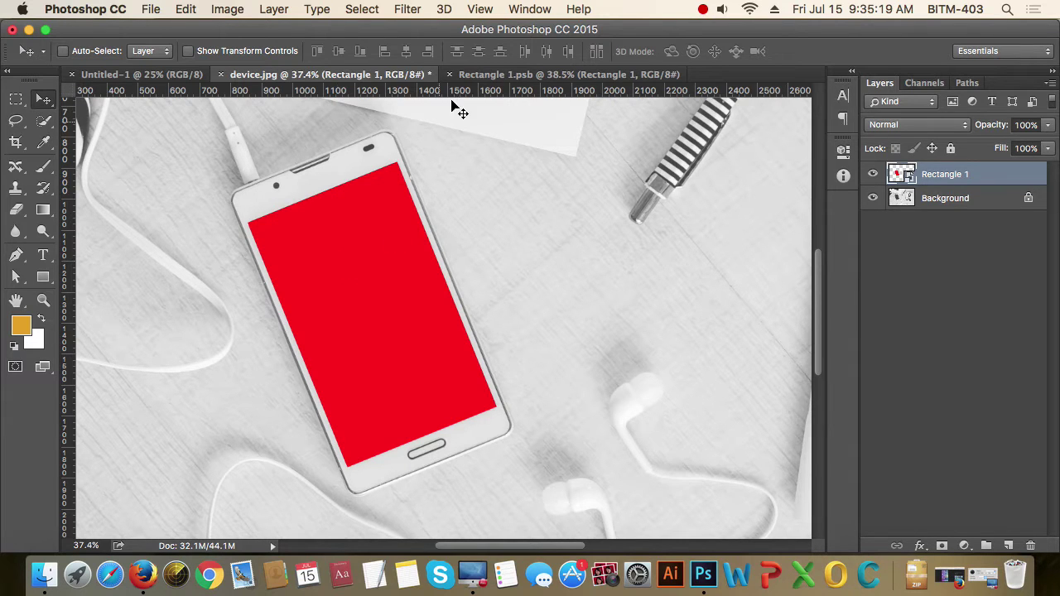
Step: Draw a red Rectangle 2 across the phone, hide Rectangle 1, and make Rectangle 2 a smart object
click(494, 74)
click(341, 80)
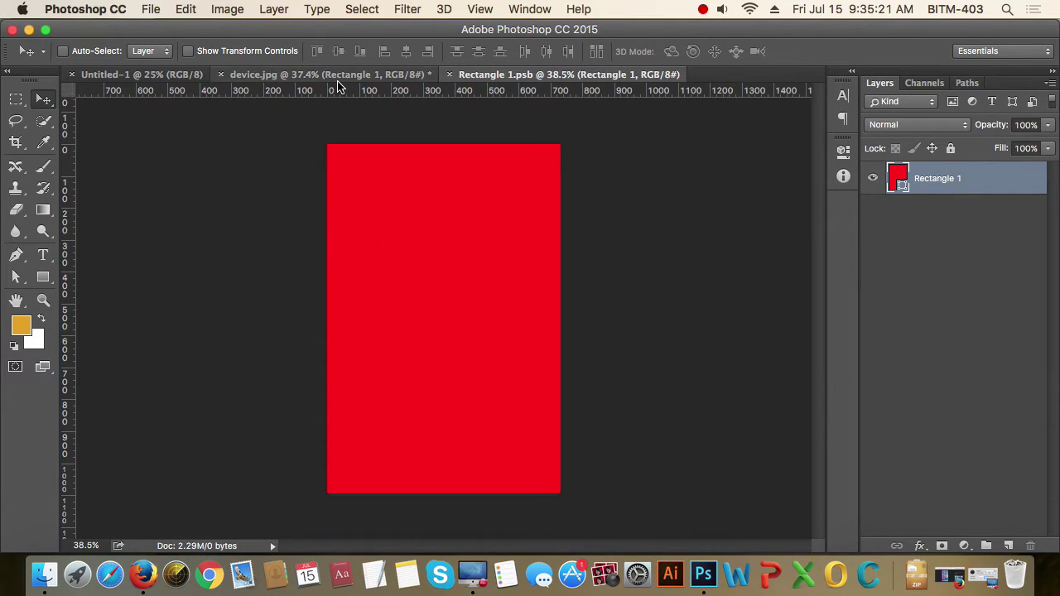
click(43, 276)
drag(266, 182, 689, 351)
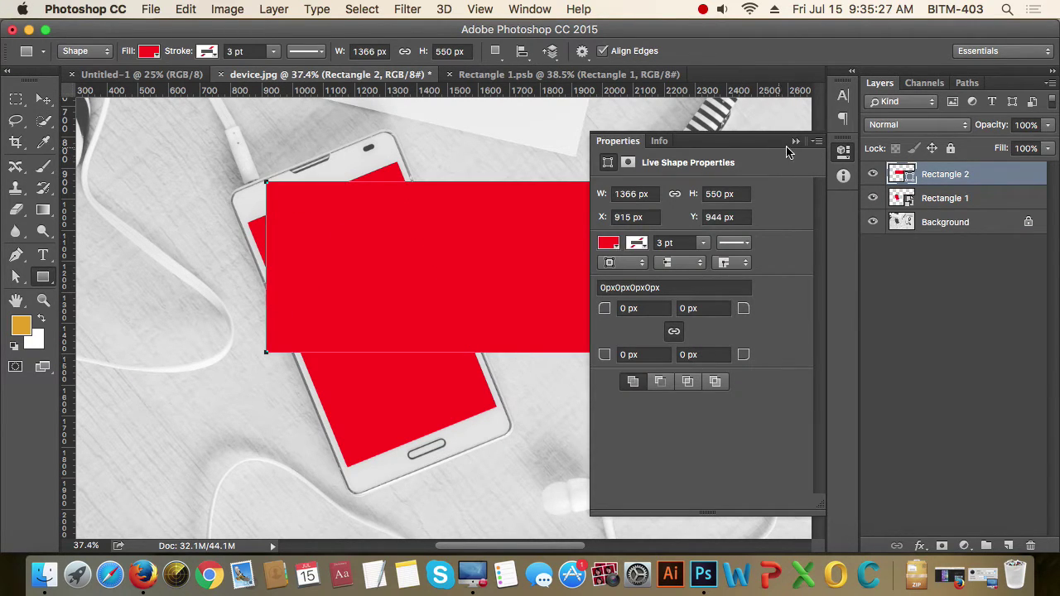
click(795, 142)
click(874, 198)
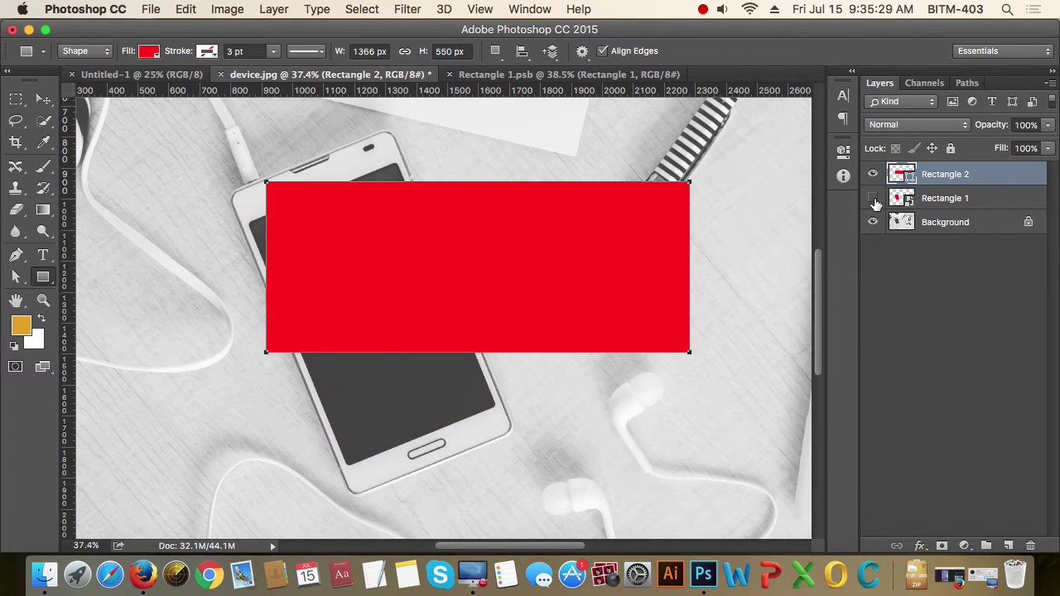
right_click(950, 184)
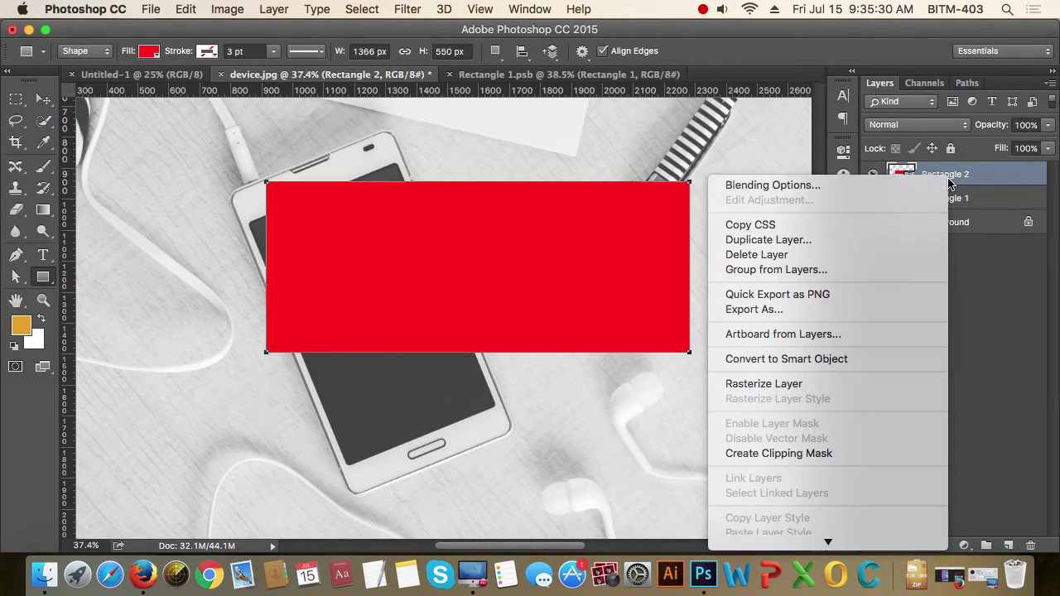
click(830, 360)
Step: Distort Rectangle 2's corners onto the phone screen, apply, and open Rectangle 2.psb
key(v)
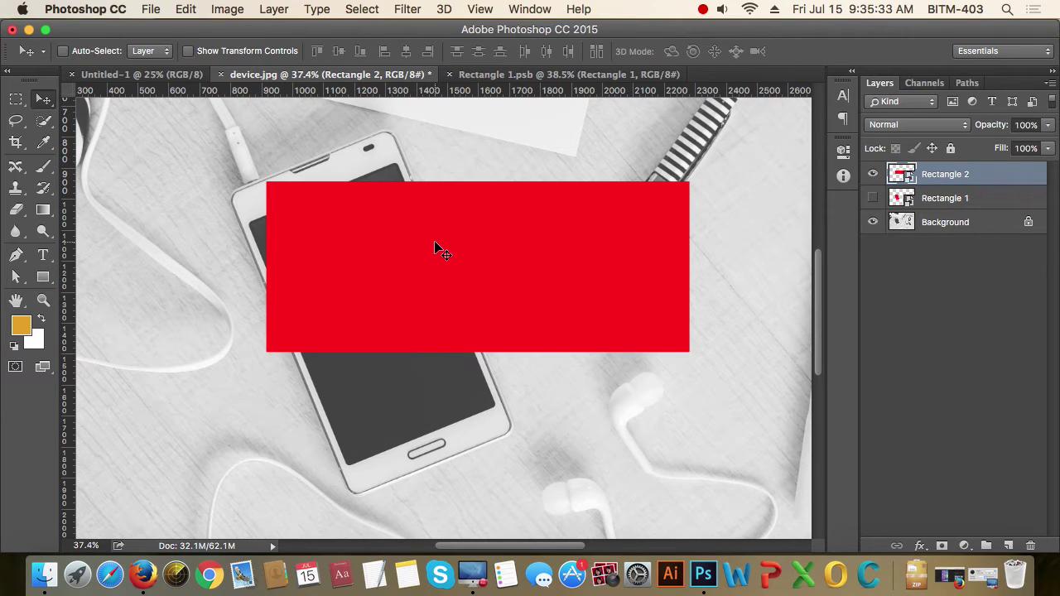
key(ctrl+t)
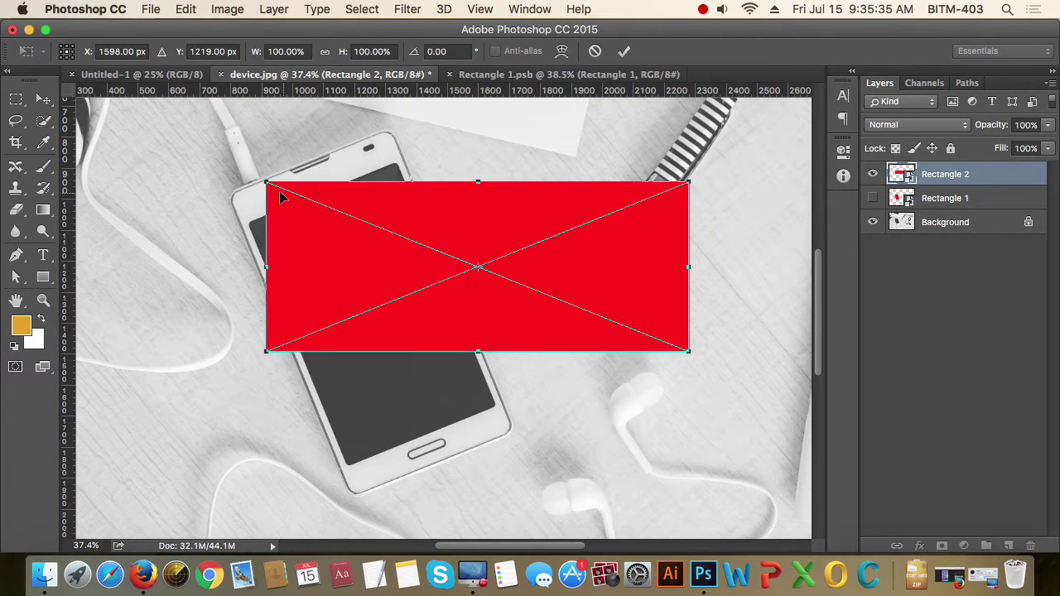
right_click(352, 246)
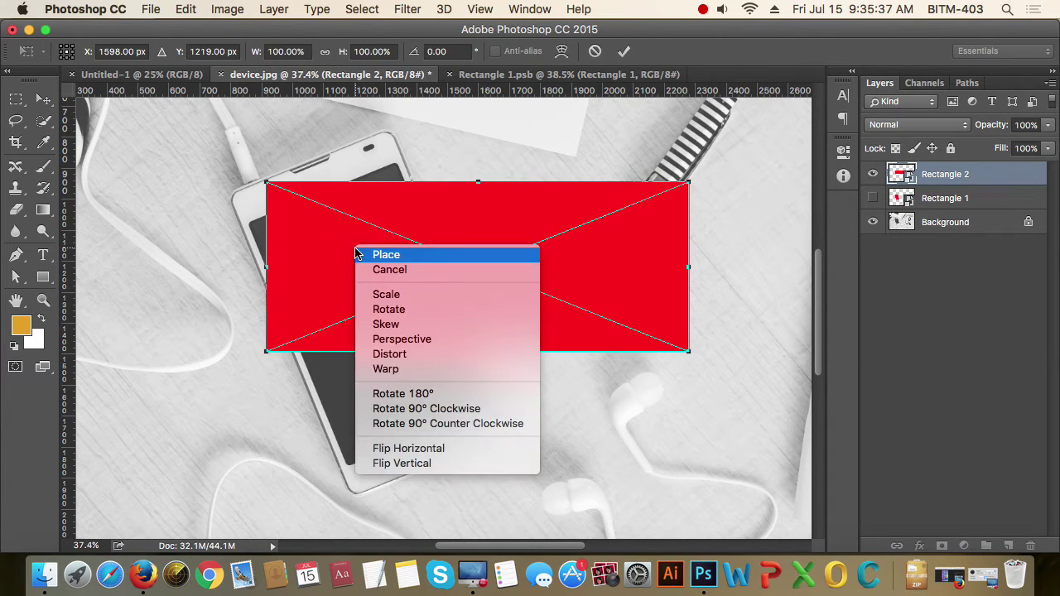
click(390, 349)
drag(272, 360, 348, 470)
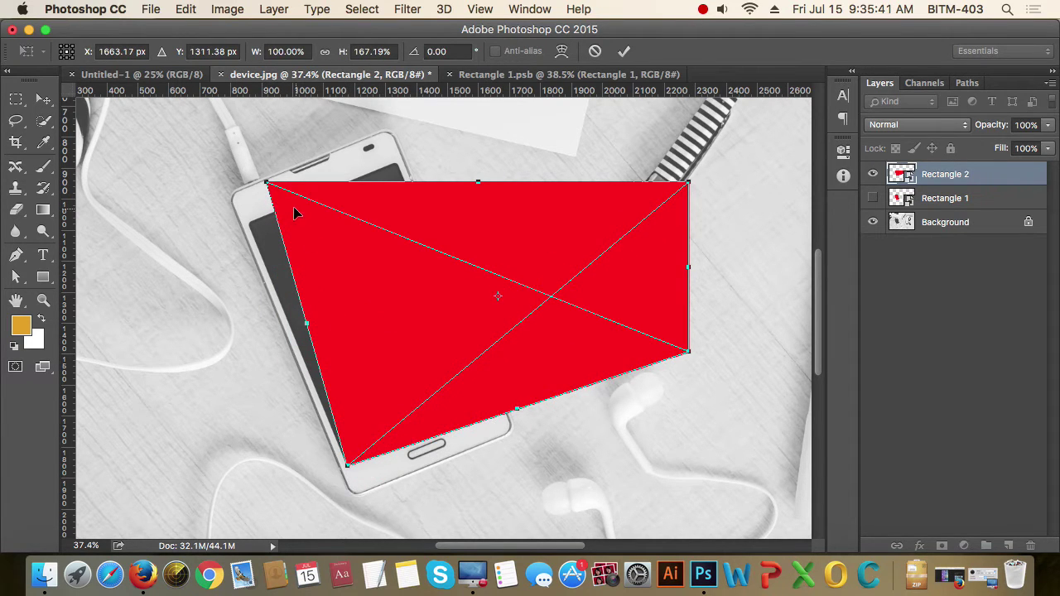
drag(269, 188, 249, 222)
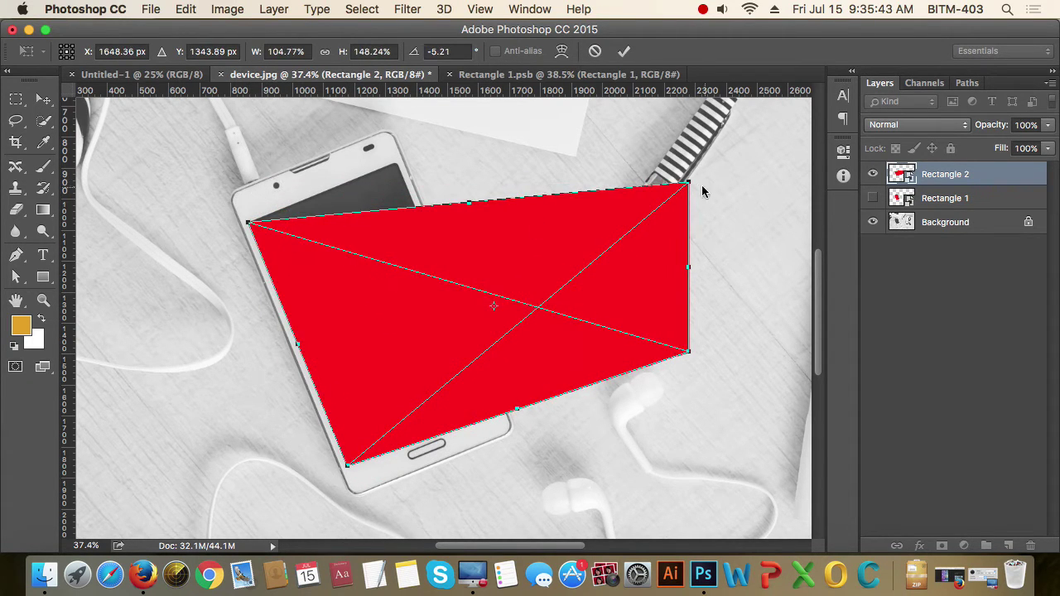
drag(689, 184, 395, 166)
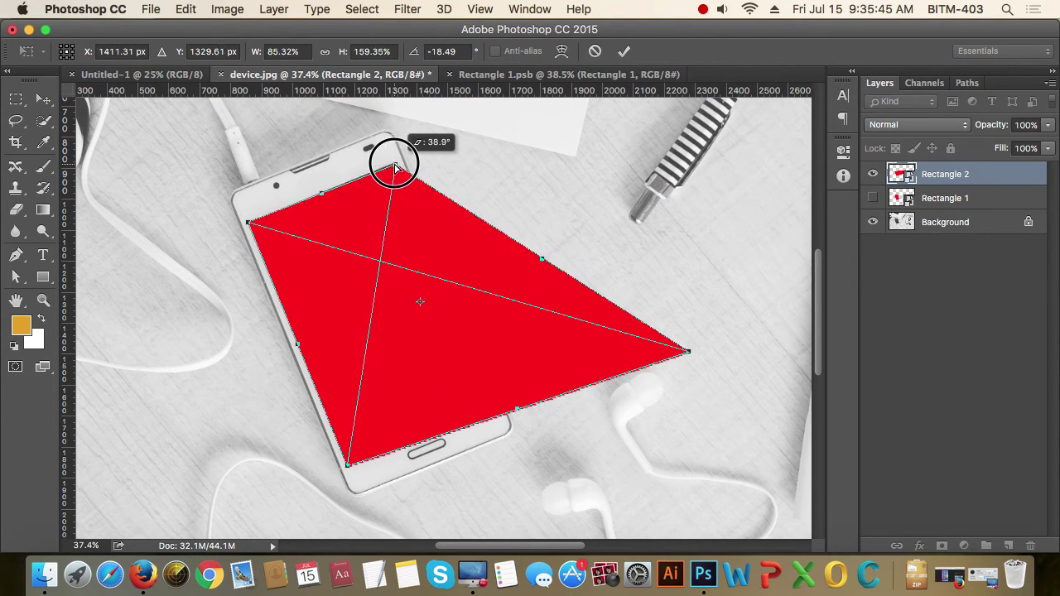
drag(686, 354, 496, 407)
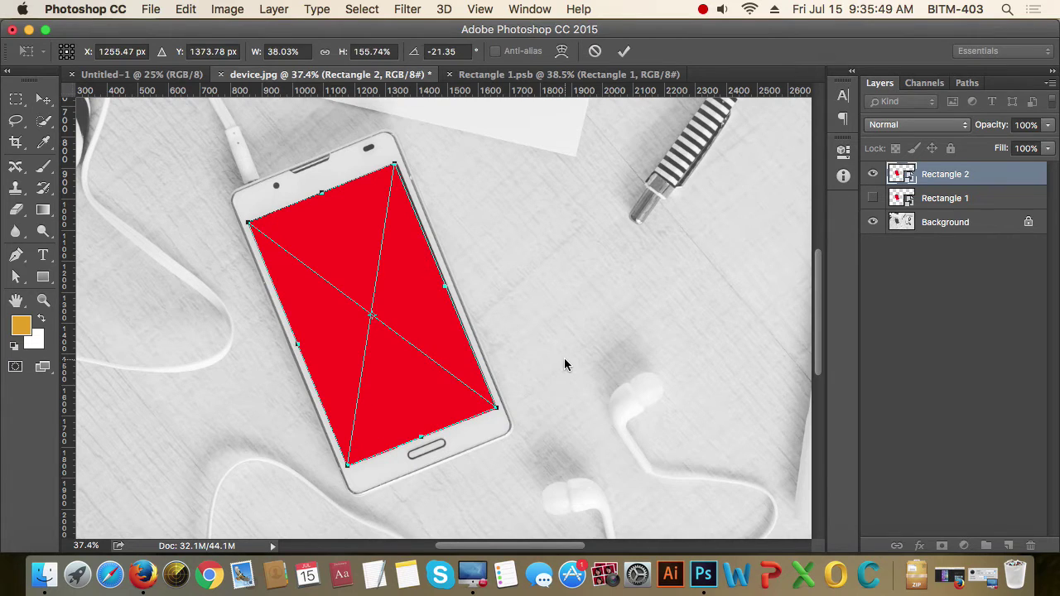
key(Return)
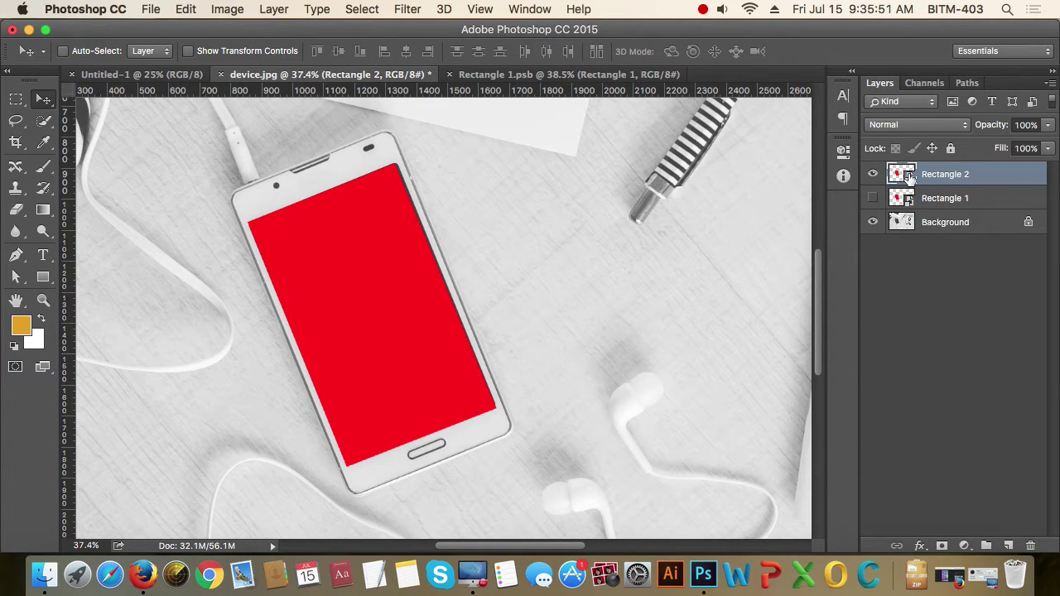
double_click(908, 177)
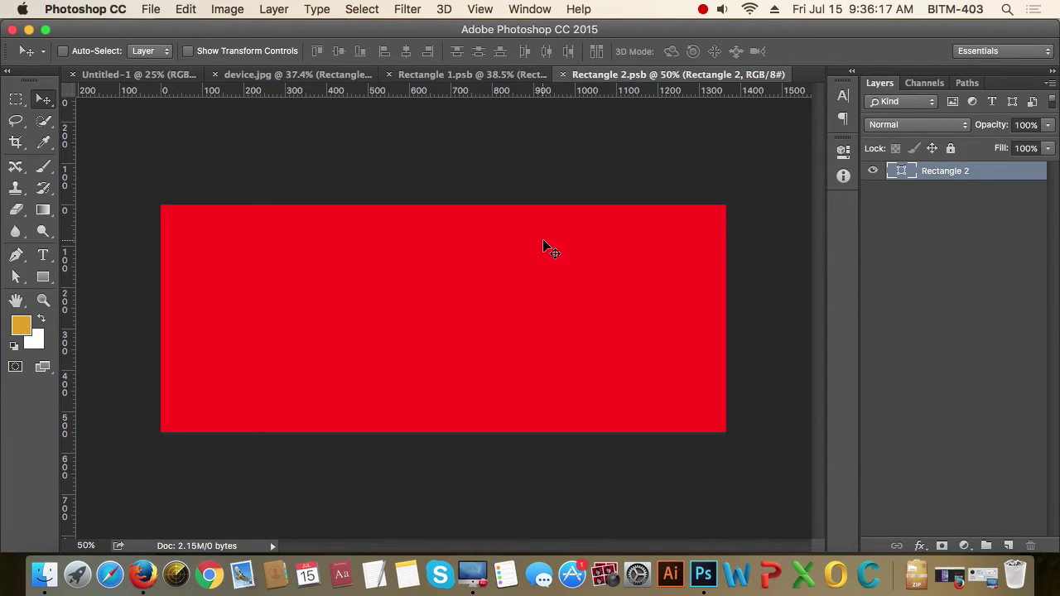
Step: Go back to device.jpg and click the canvas with the Rectangle tool for a 100 × 100 px prompt
click(166, 74)
click(335, 75)
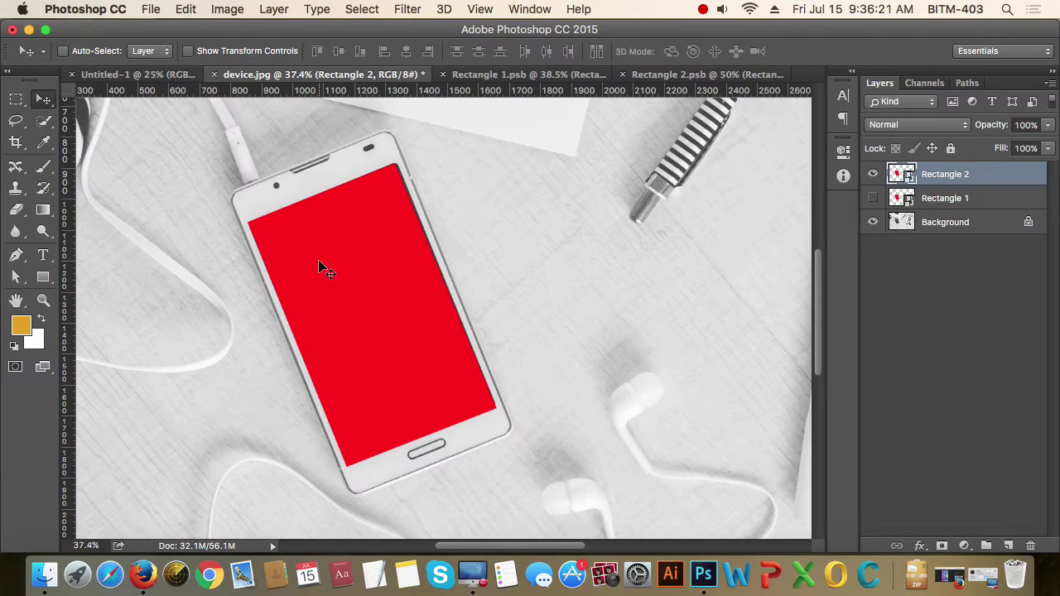
click(47, 279)
click(536, 245)
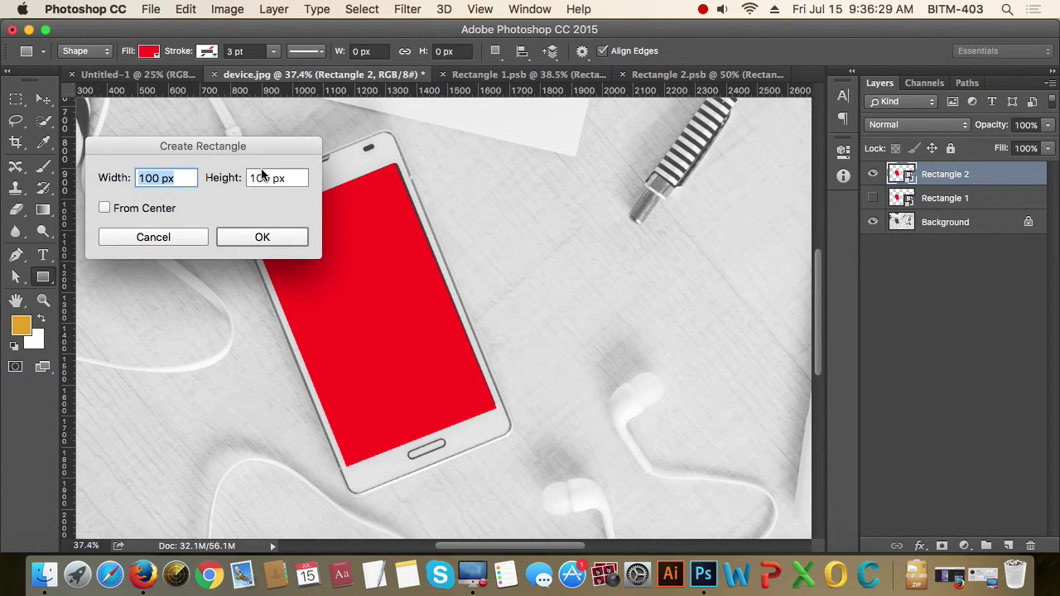
Step: Cancel the Create Rectangle prompt, then open and close Rectangle 2.psb
drag(268, 148, 356, 146)
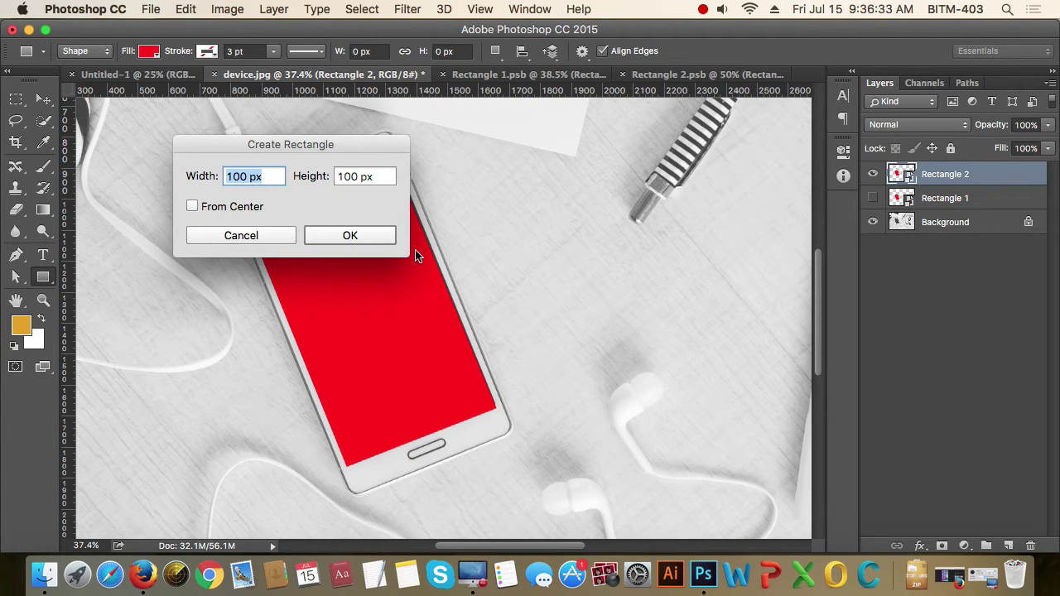
click(256, 238)
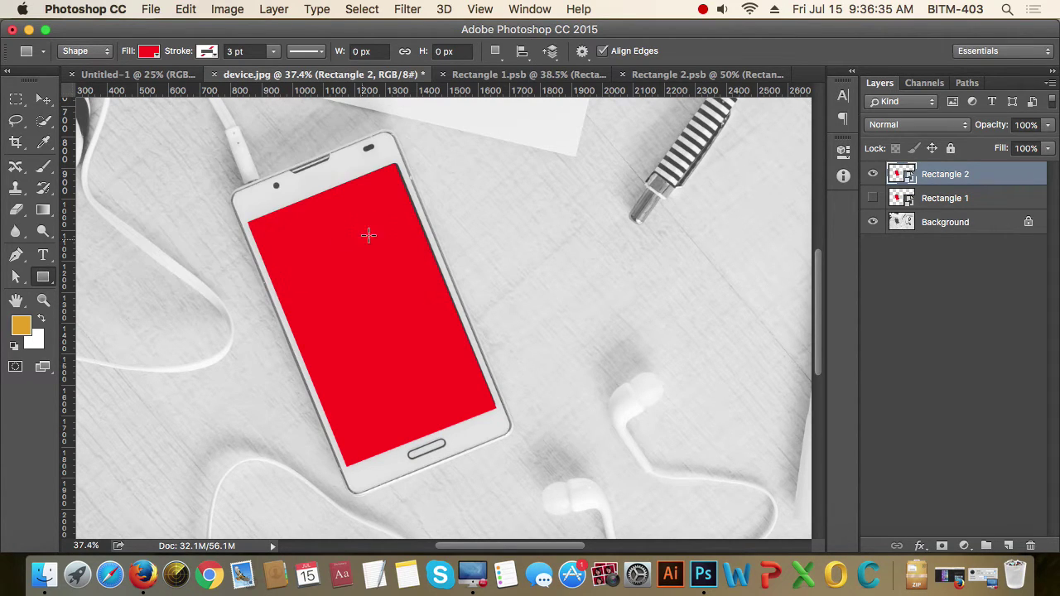
click(871, 200)
double_click(902, 175)
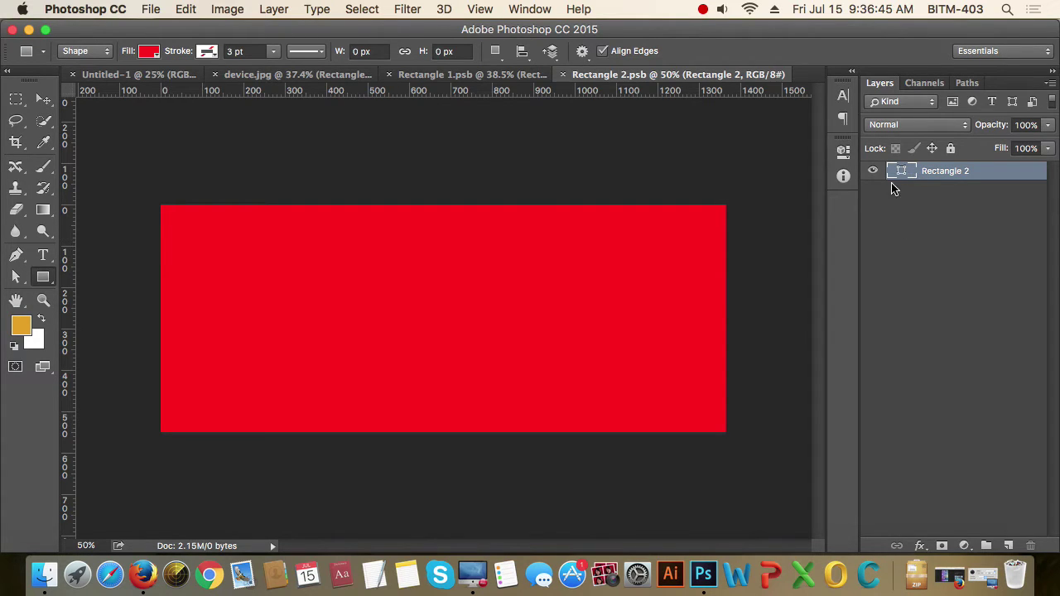
click(561, 75)
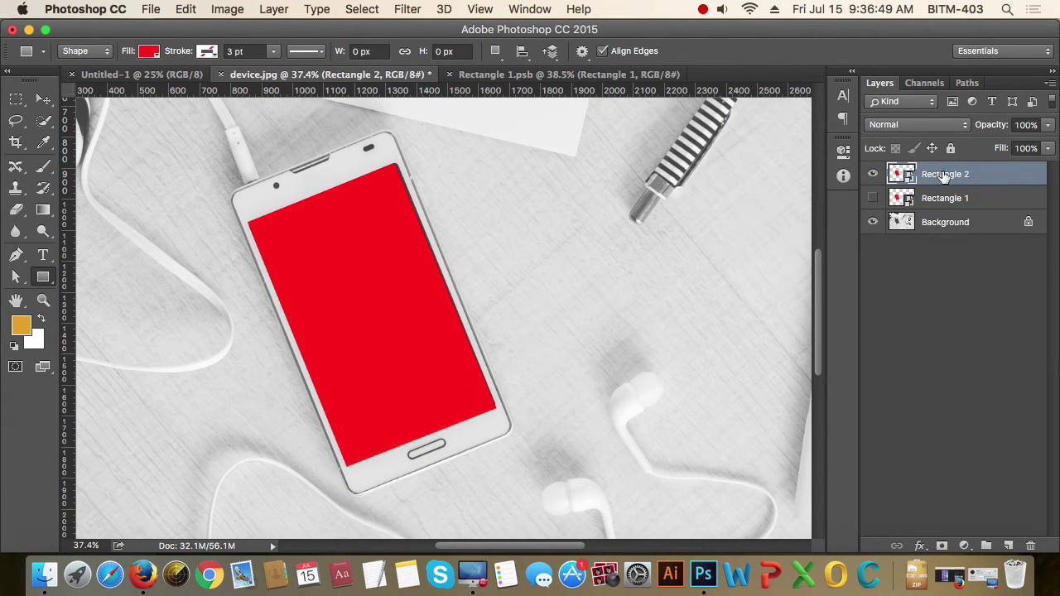
Step: Delete the Rectangle 2 layer, show Rectangle 1 again, and select the Move tool
key(Delete)
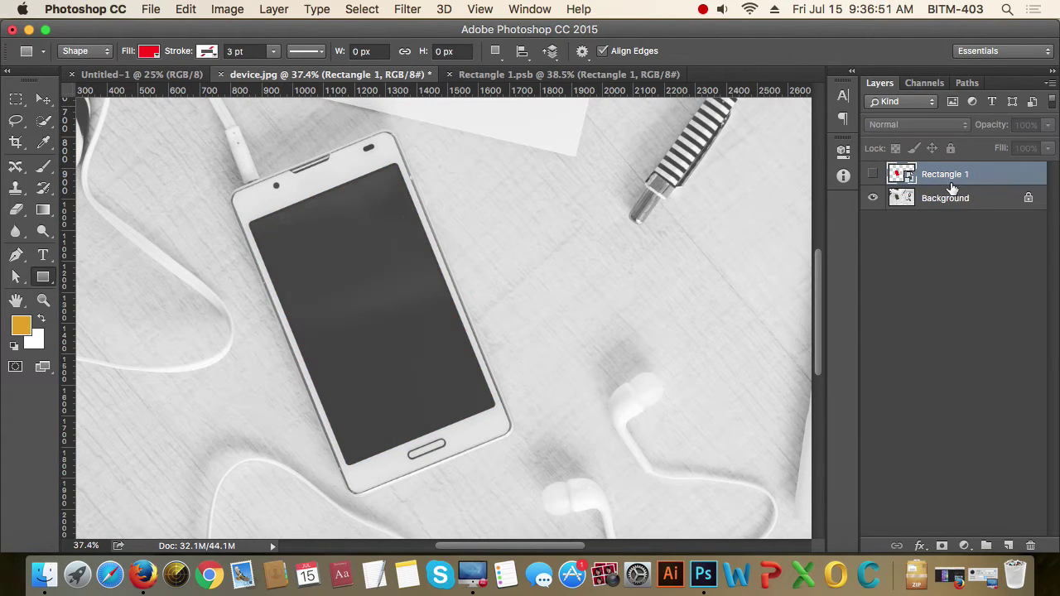
click(873, 174)
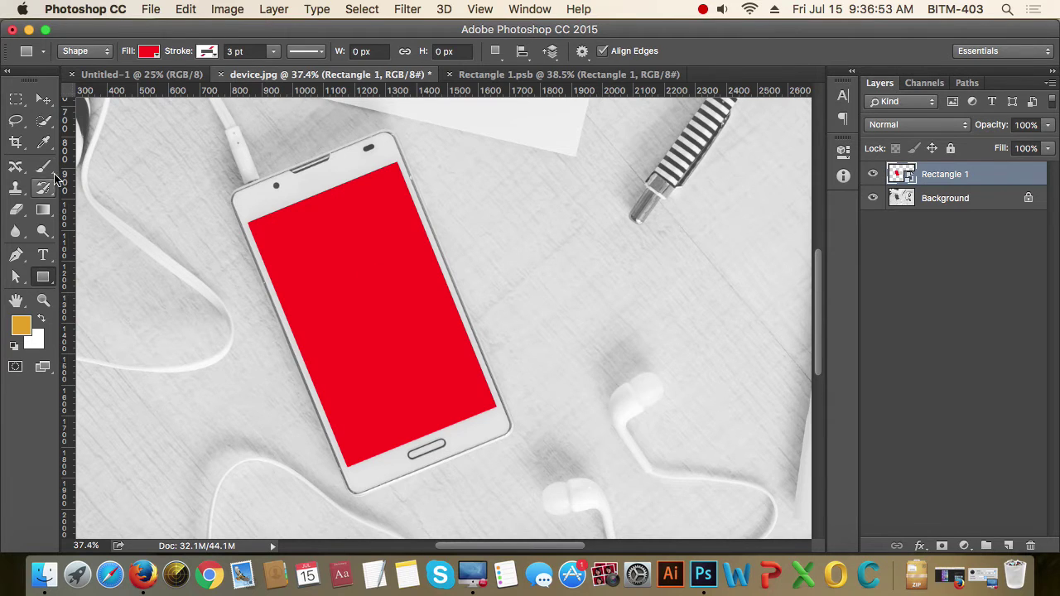
click(43, 100)
Step: Open screenshot.jpg from the desktop in Photoshop, select all of it, then return to Rectangle 1.psb
click(560, 77)
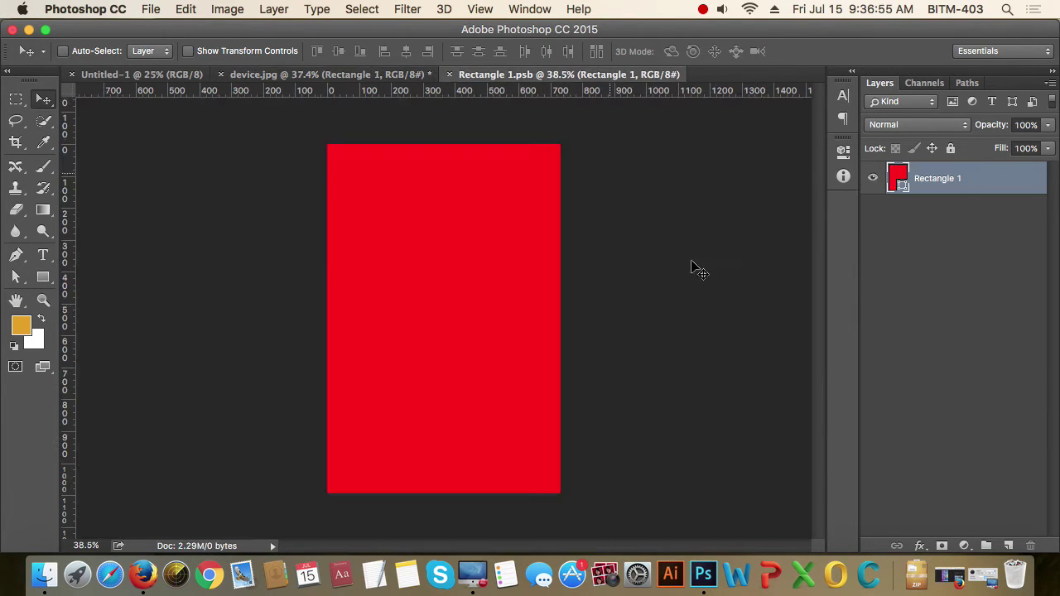
click(28, 30)
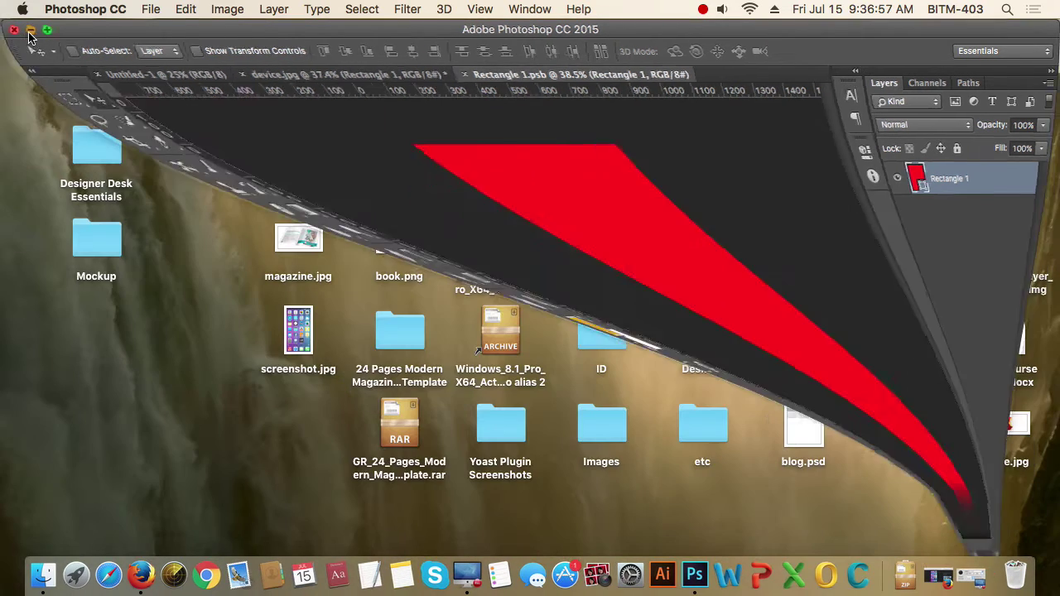
click(295, 330)
right_click(298, 331)
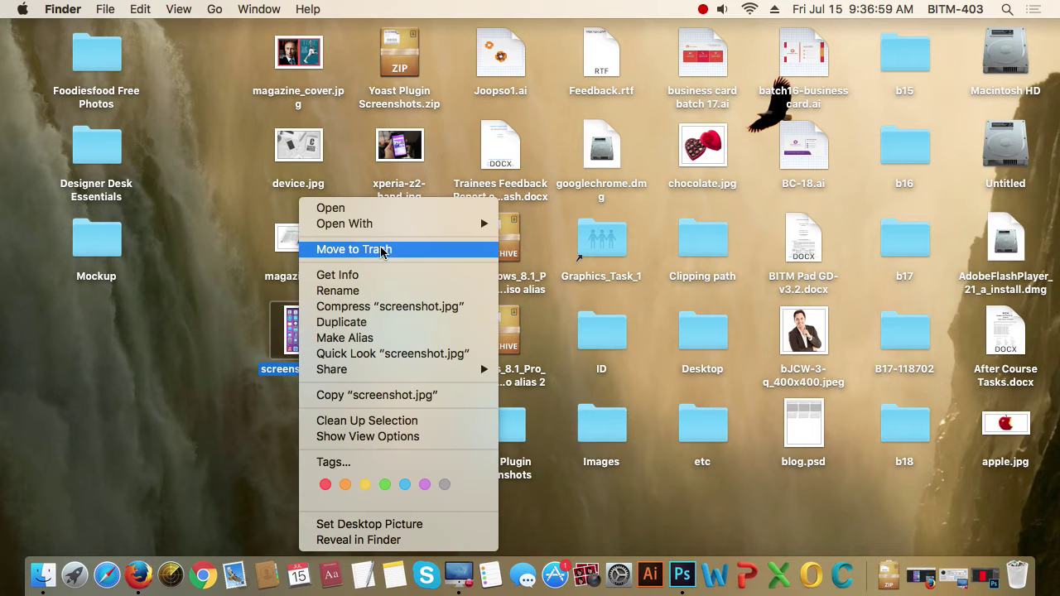
mouse_move(345, 224)
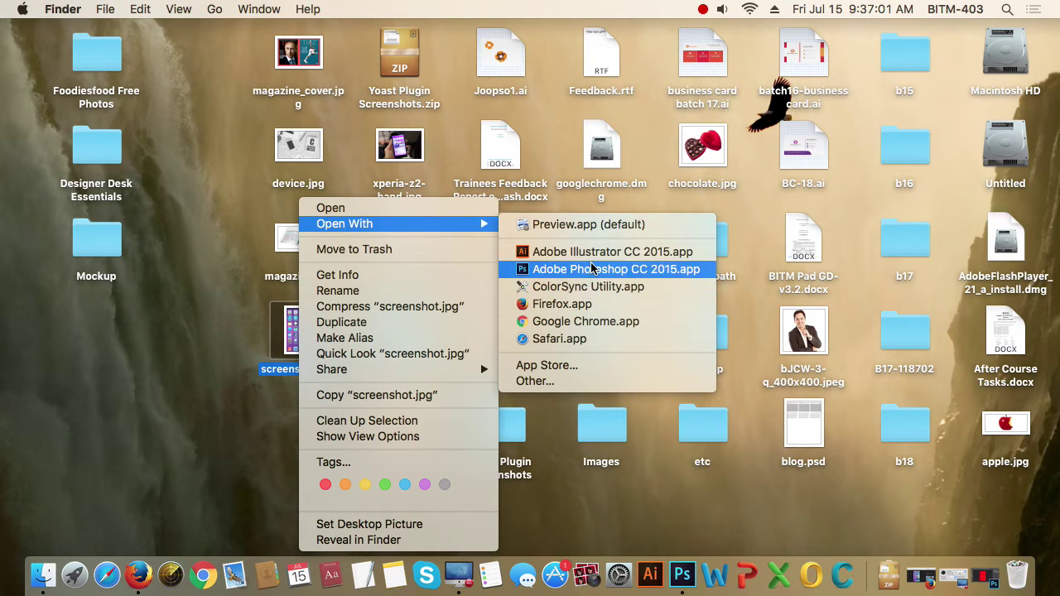
click(595, 269)
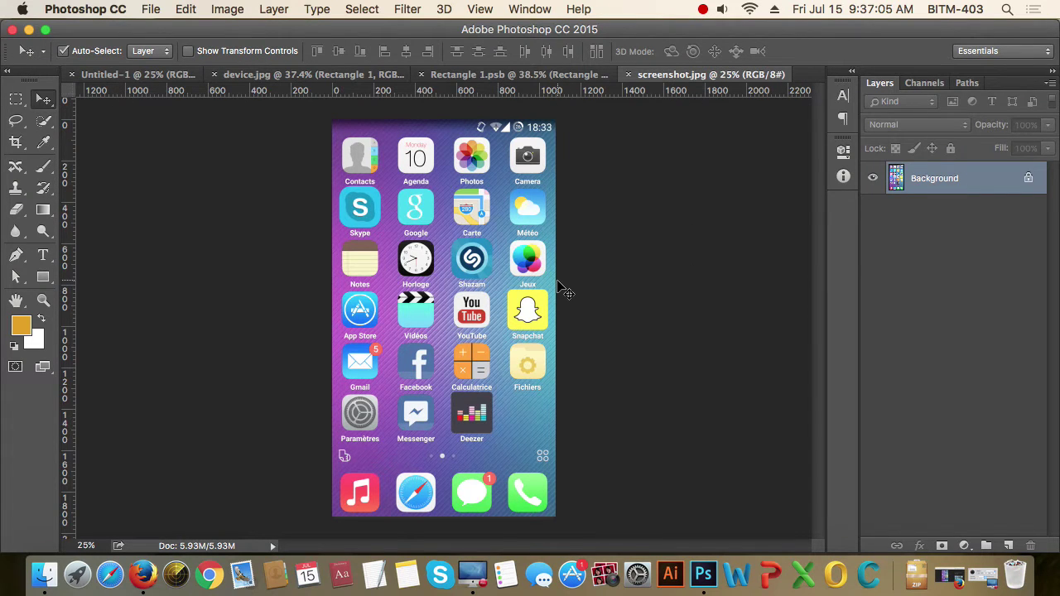
key(super+a)
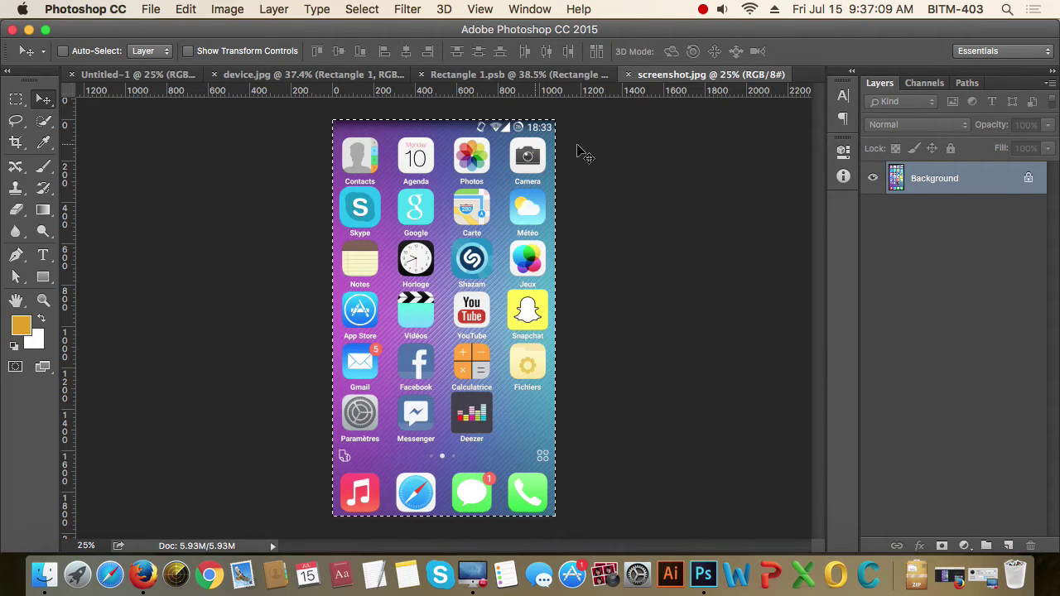
click(491, 76)
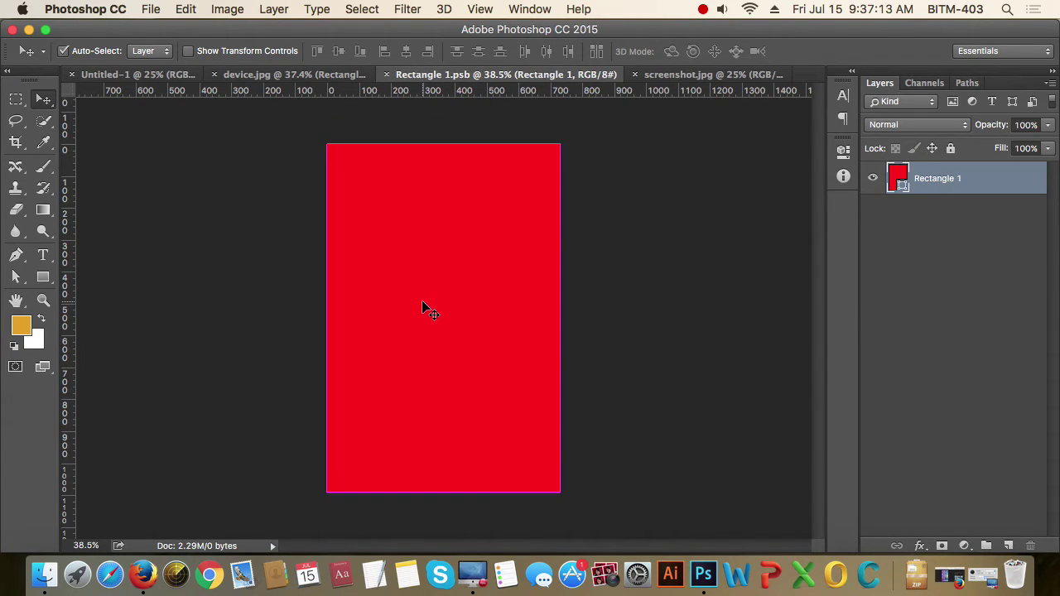
Step: Paste the phone screenshot as Layer 1 and scale it down to about 68%
key(super+v)
scroll(451, 301, down, 2)
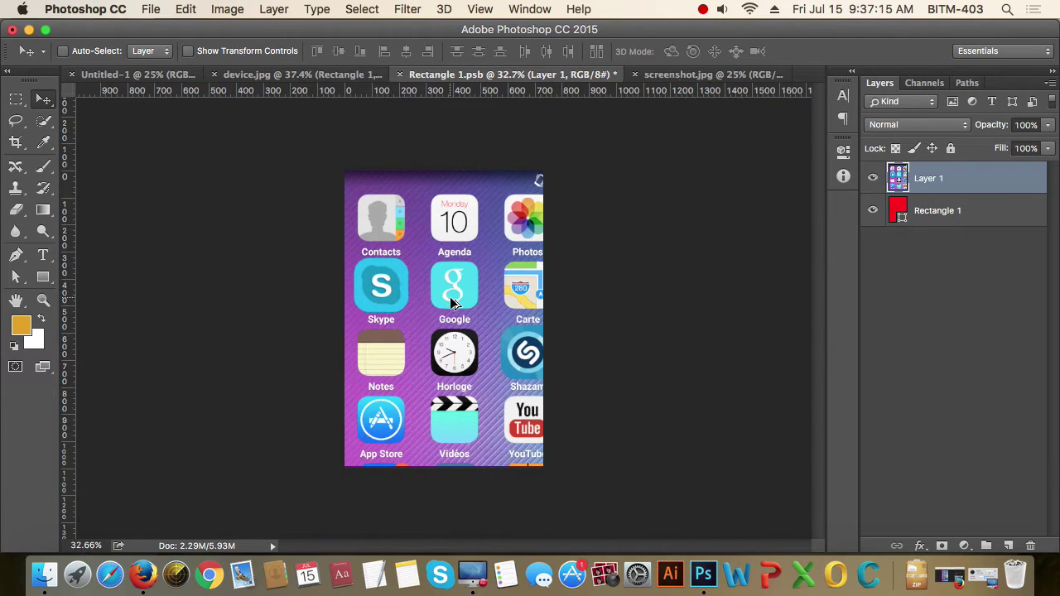
scroll(452, 302, down, 2)
scroll(451, 301, down, 2)
key(super+t)
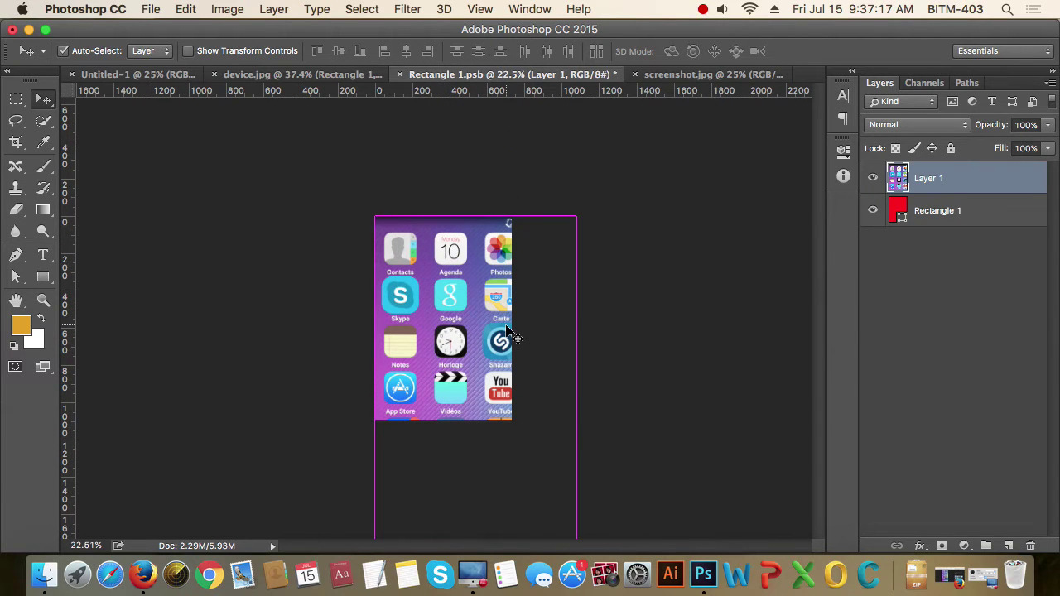
scroll(507, 329, down, 1)
scroll(512, 332, down, 2)
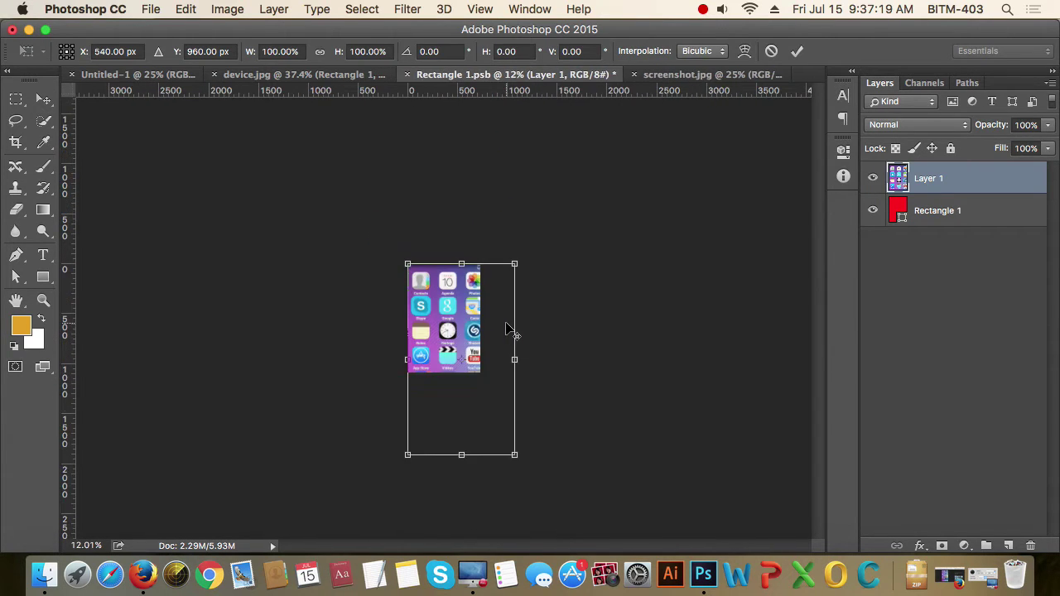
drag(515, 455, 489, 410)
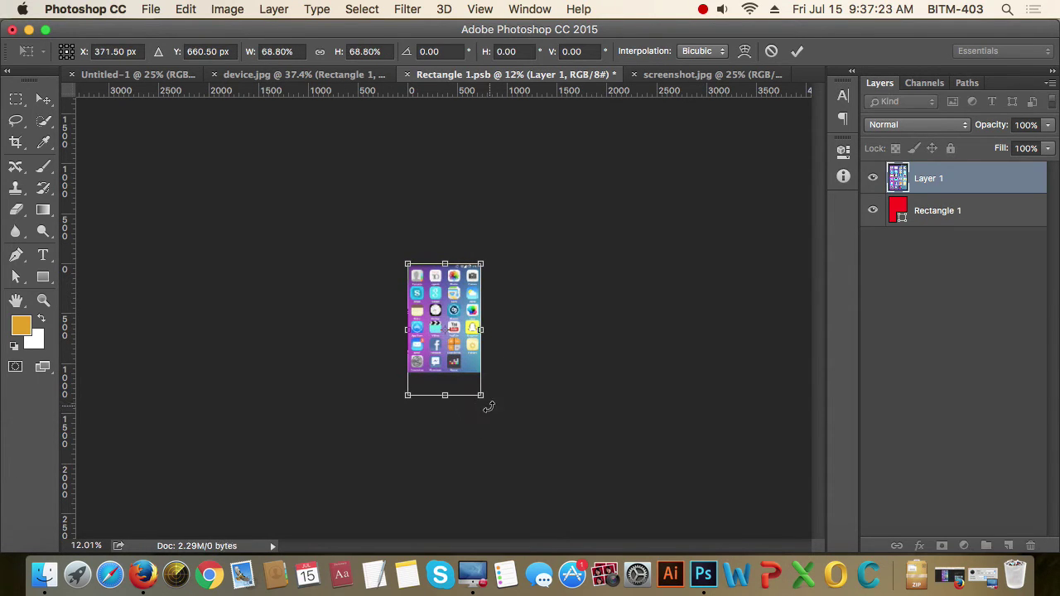
scroll(487, 411, up, 1)
scroll(476, 426, up, 3)
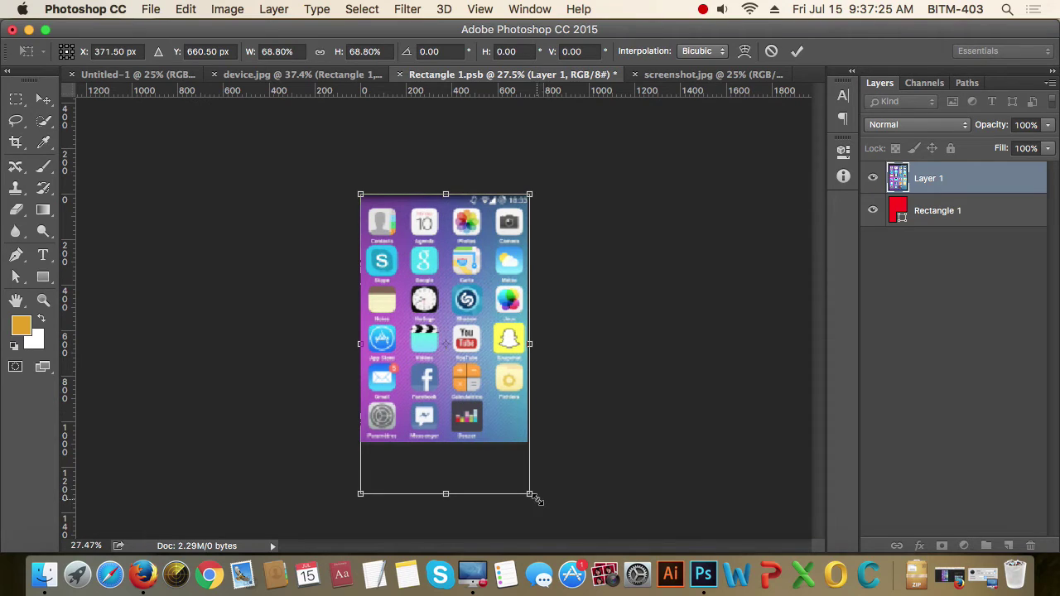
drag(530, 495, 528, 491)
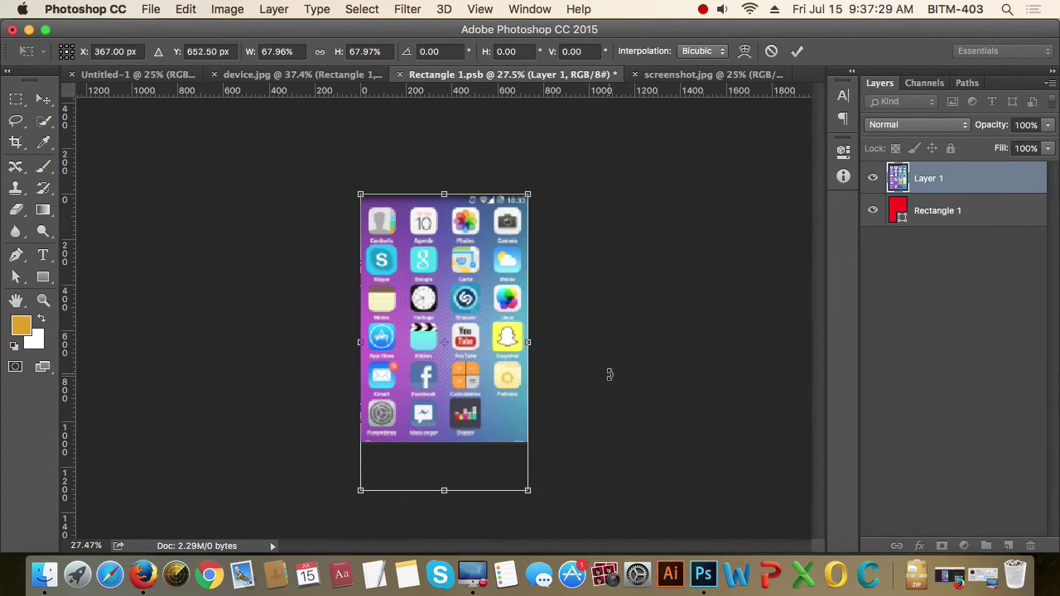
key(Return)
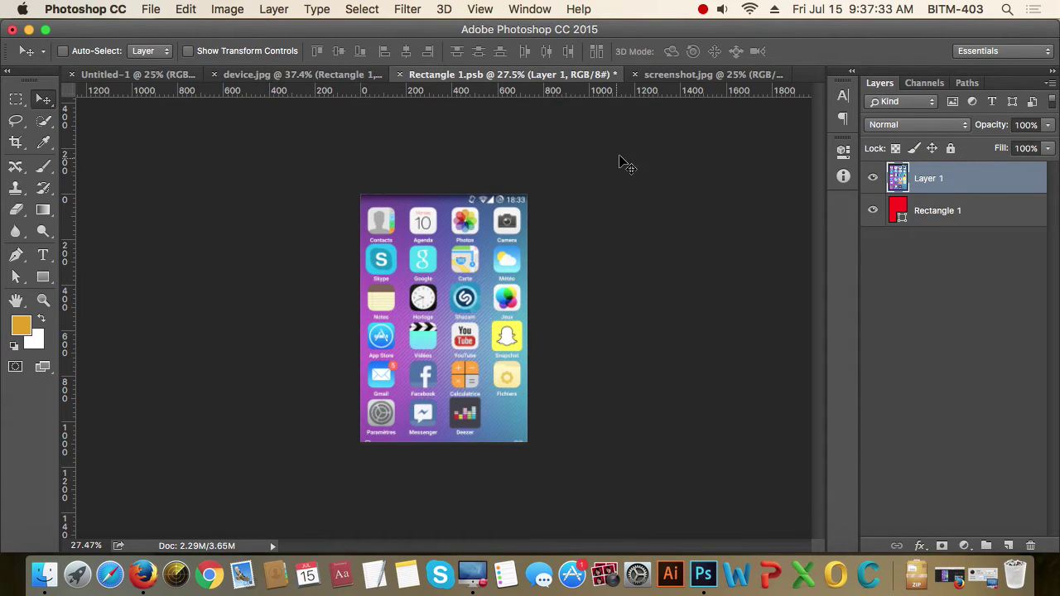
Step: Check the Canvas Size of screenshot.jpg, then dismiss the dialog
click(703, 81)
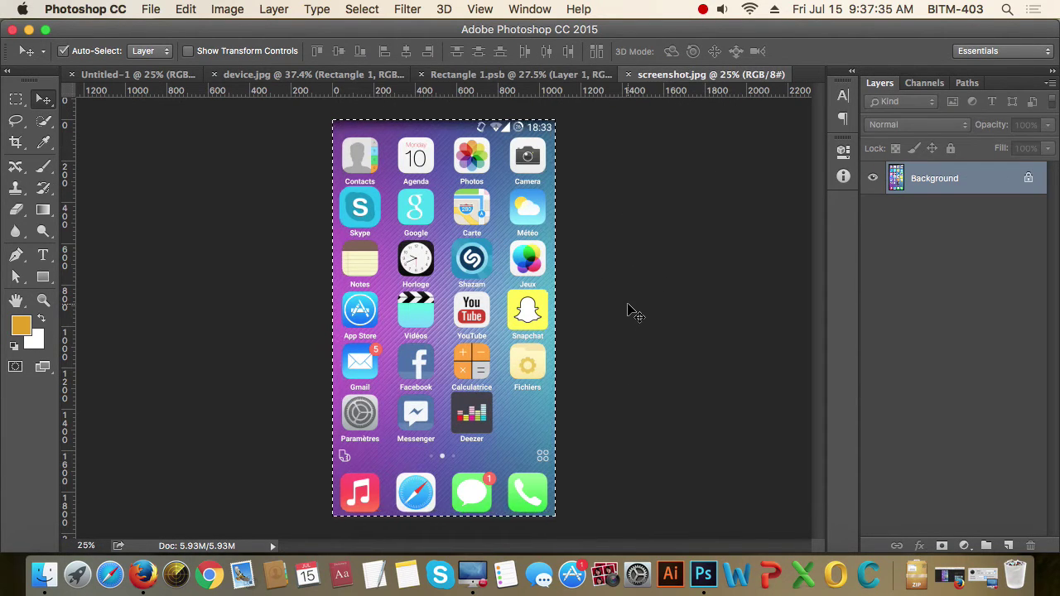
key(ctrl+alt+c)
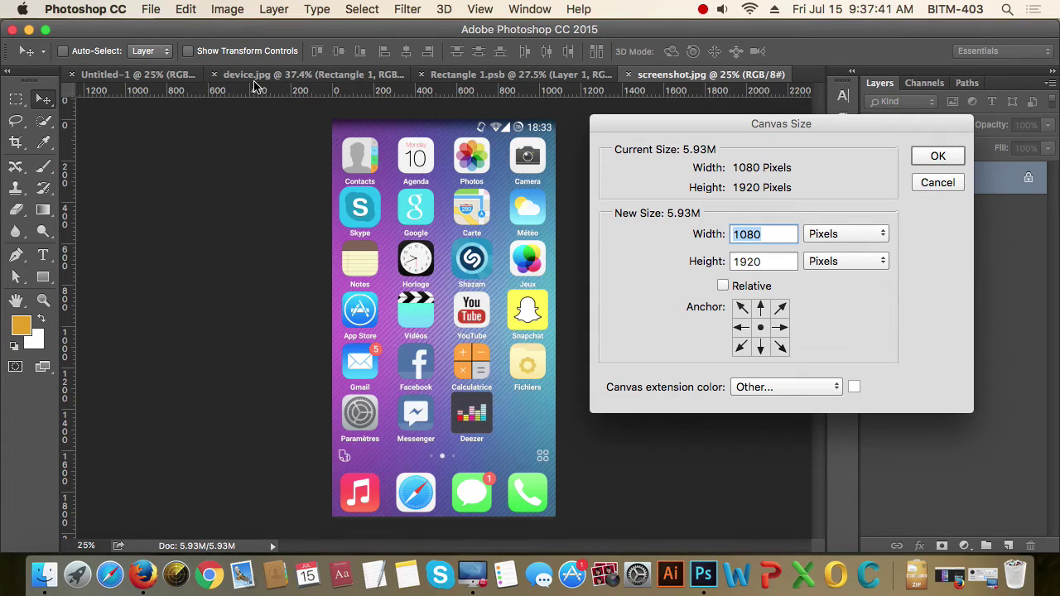
click(937, 182)
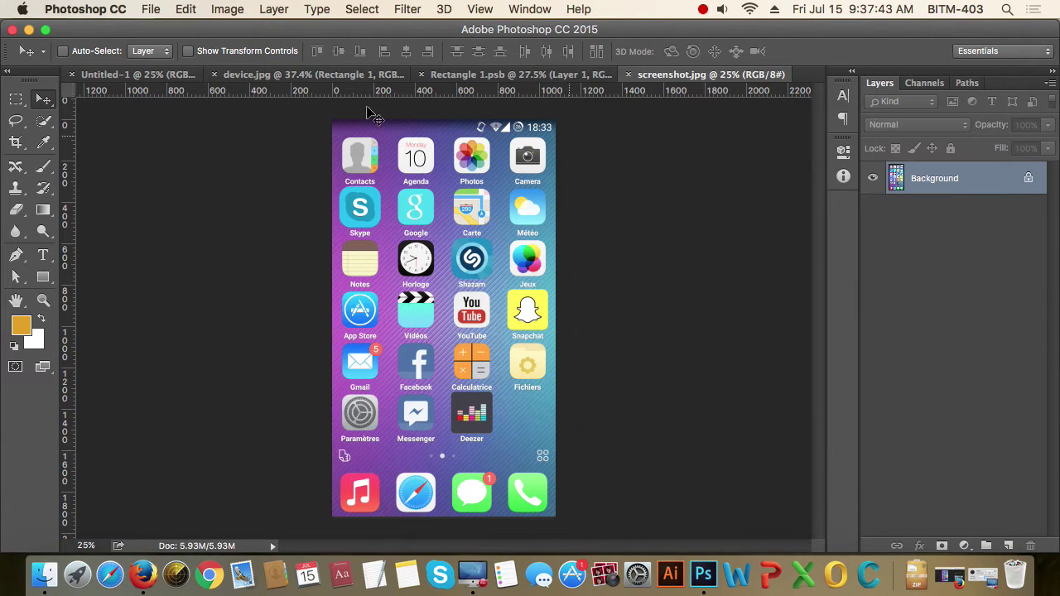
Step: Return to Rectangle 1.psb and save the smart object contents
click(309, 76)
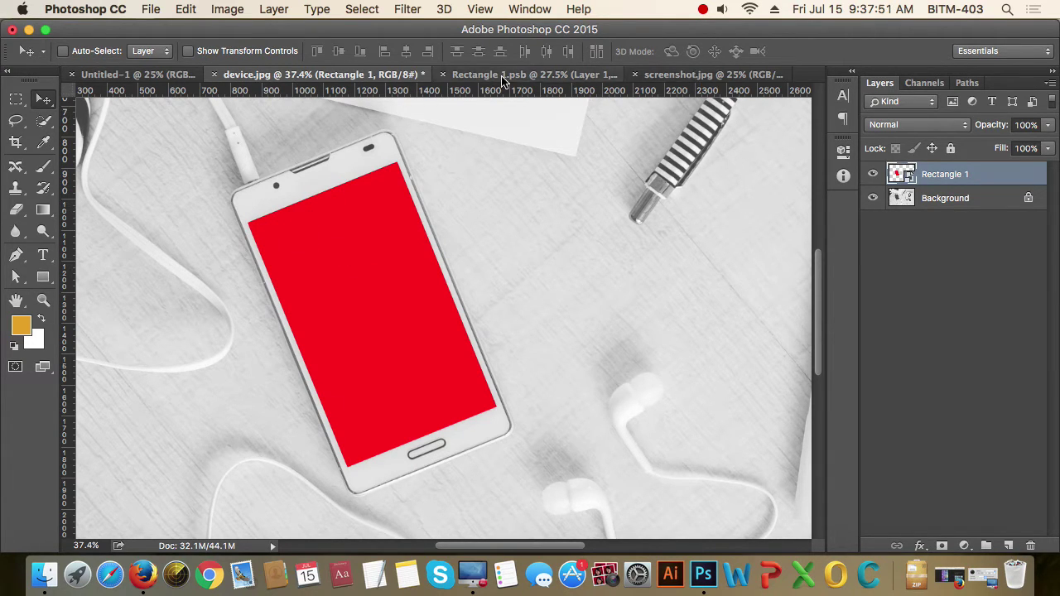
click(535, 74)
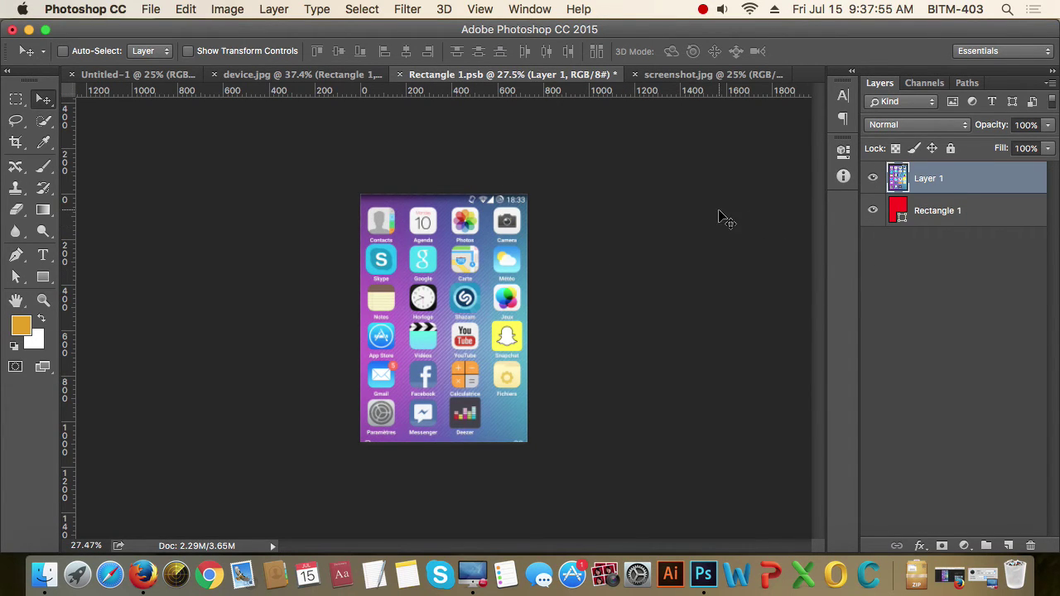
key(super+s)
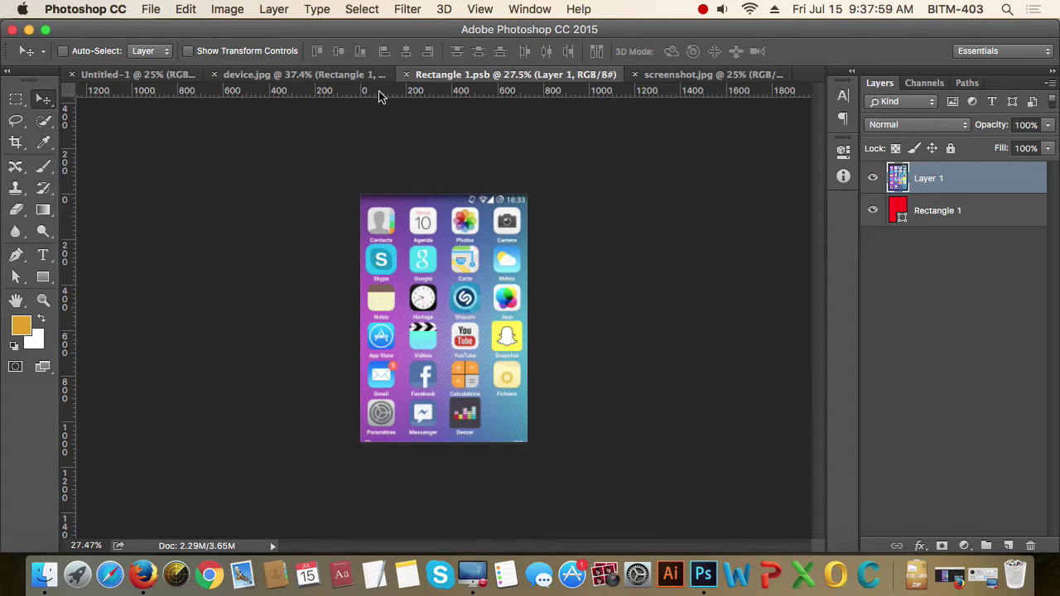
click(339, 75)
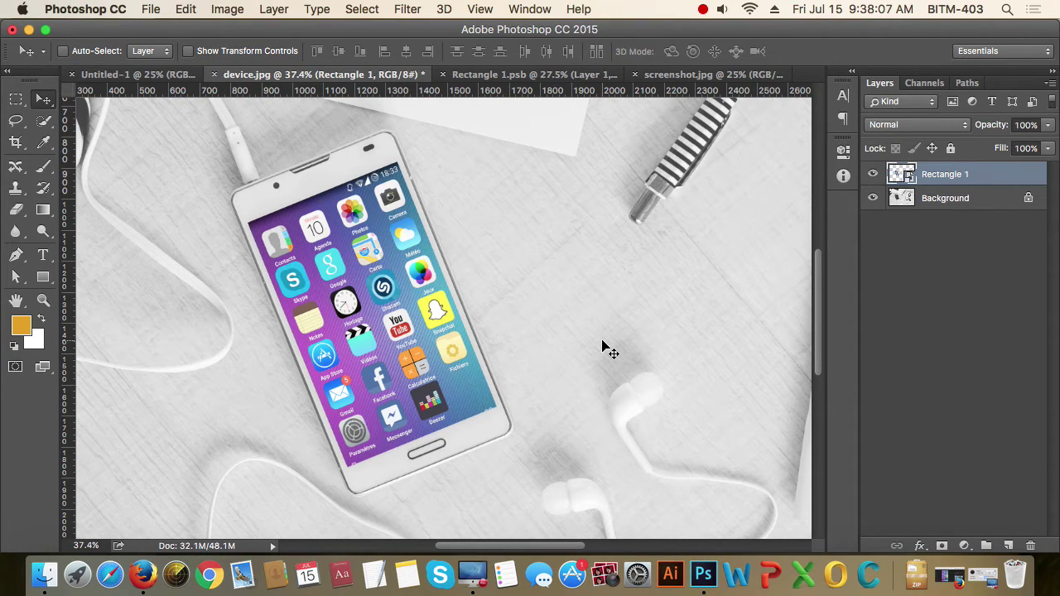
scroll(595, 317, down, 2)
scroll(590, 313, down, 1)
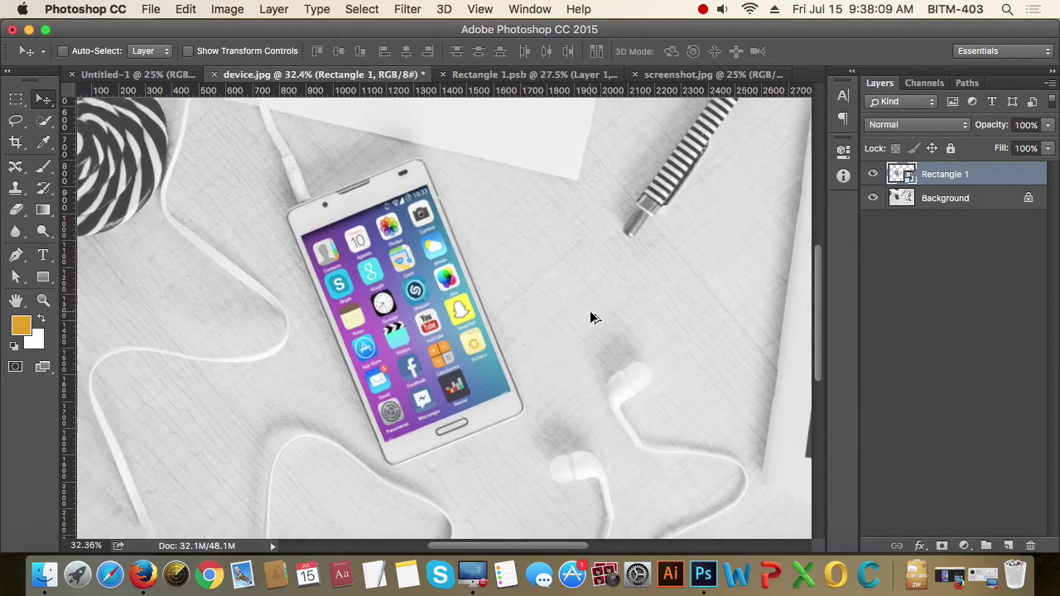
scroll(592, 315, down, 2)
scroll(580, 315, up, 1)
scroll(530, 313, up, 1)
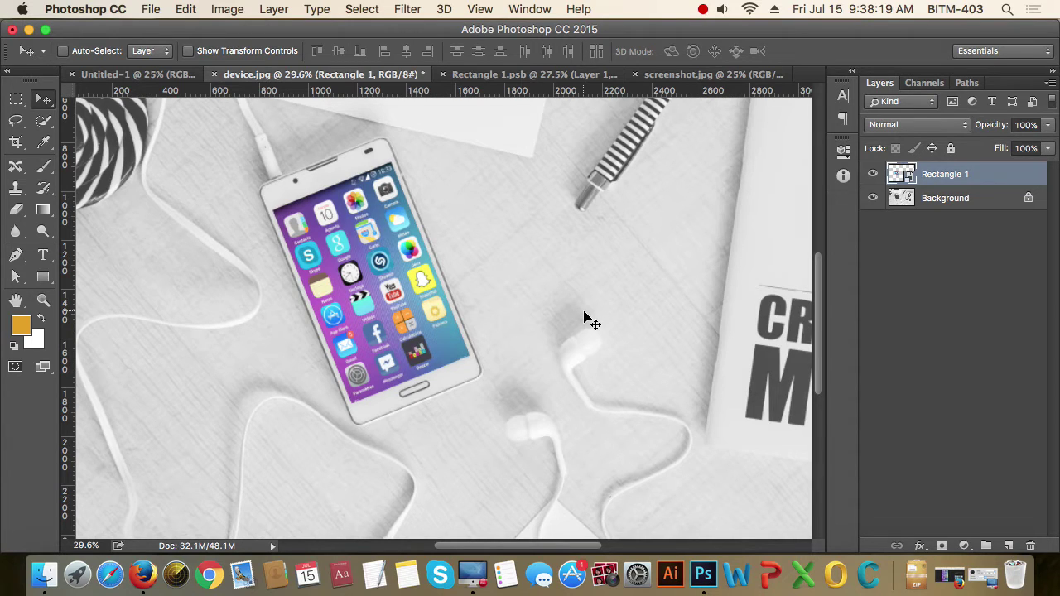
click(537, 77)
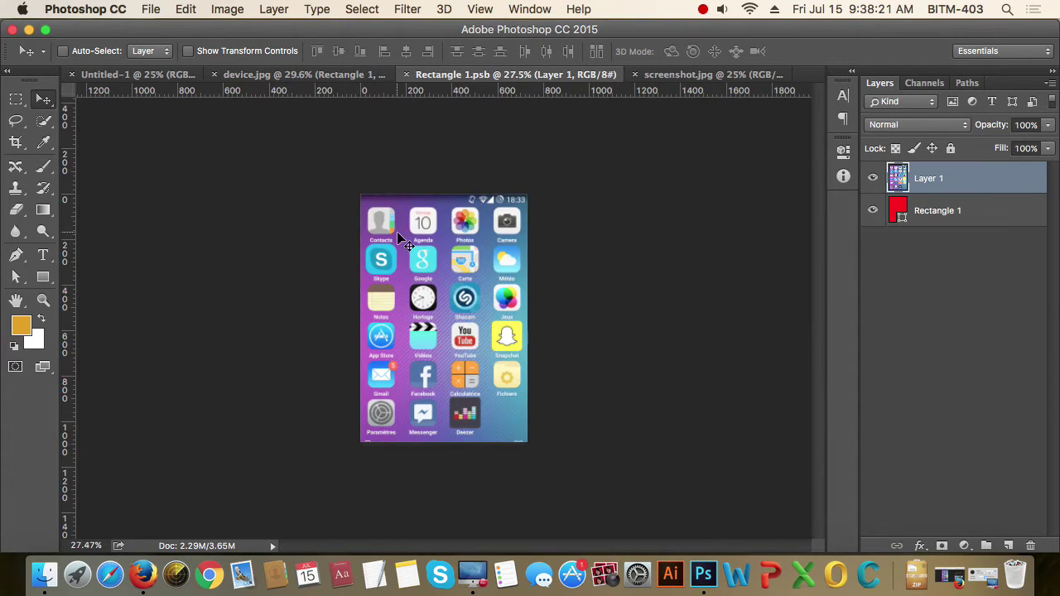
click(874, 178)
click(873, 178)
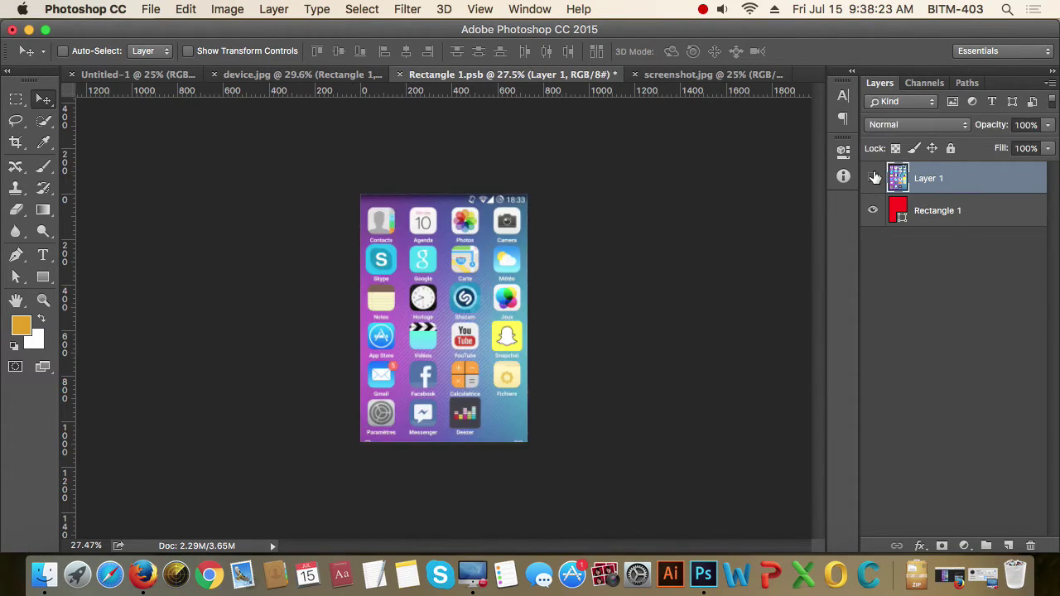
click(873, 178)
click(874, 178)
click(354, 77)
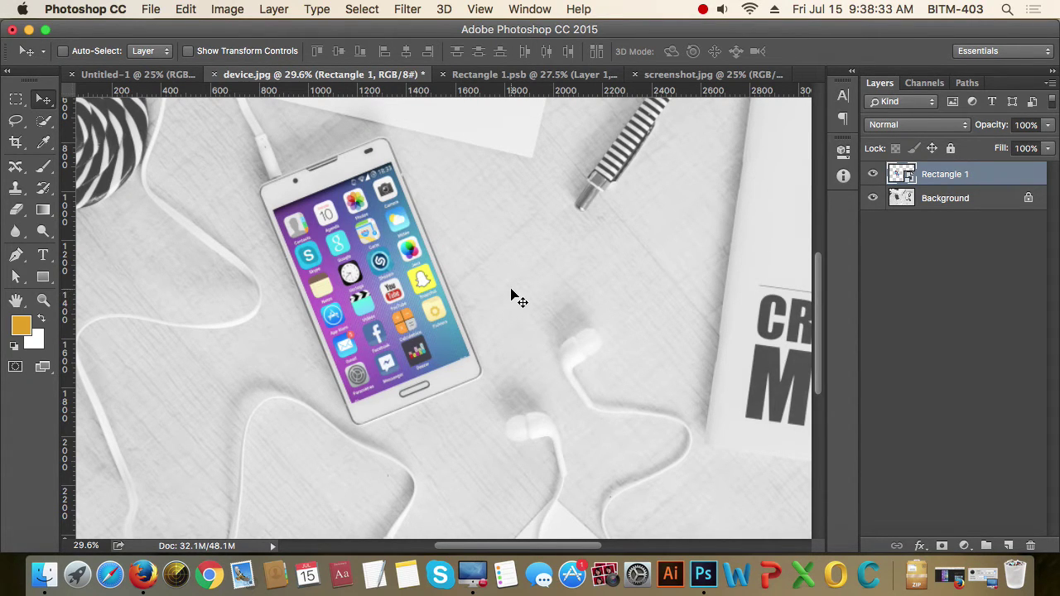
scroll(567, 288, down, 2)
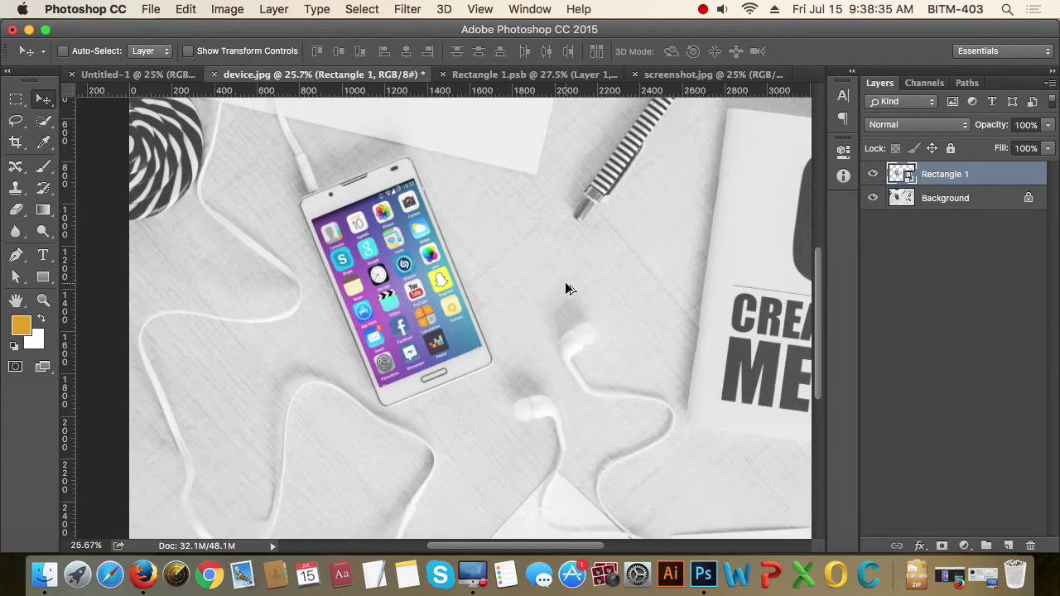
scroll(565, 281, down, 1)
scroll(565, 282, down, 2)
scroll(627, 289, right, 3)
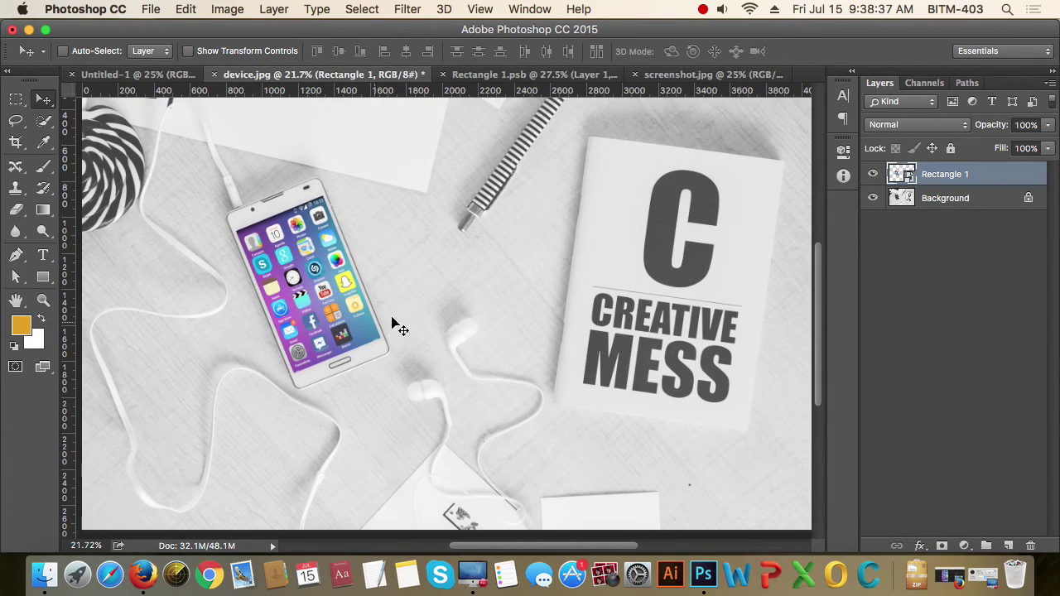
scroll(208, 197, up, 5)
scroll(277, 295, up, 5)
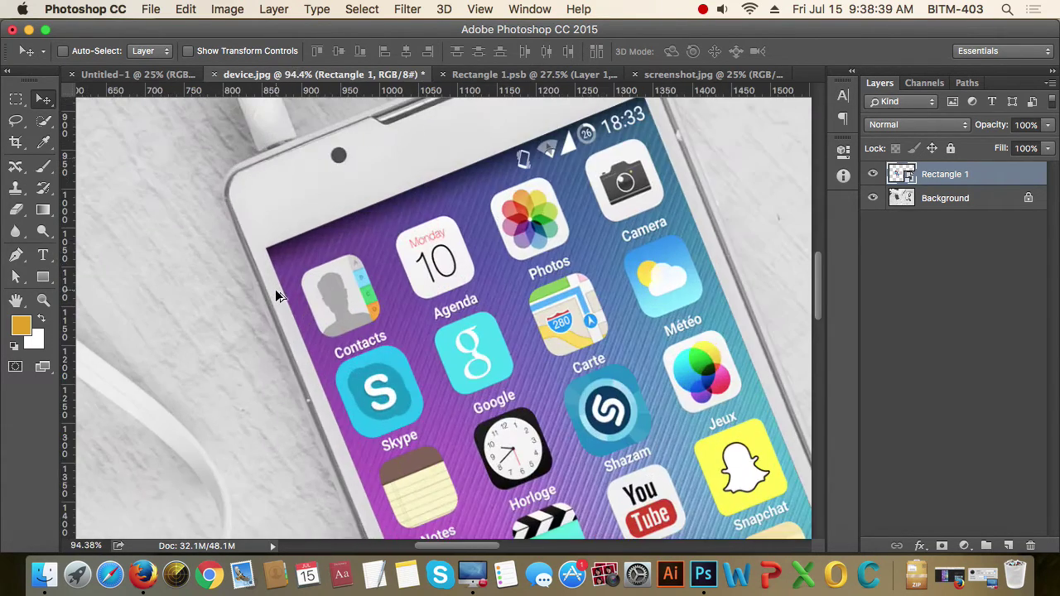
scroll(276, 294, up, 1)
scroll(457, 298, up, 4)
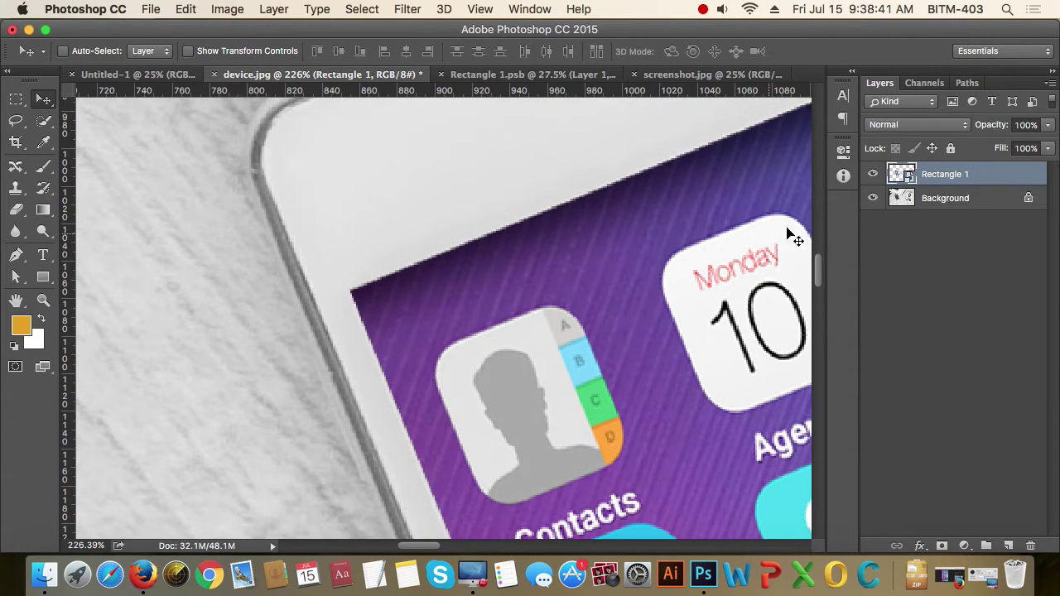
click(873, 173)
click(873, 174)
click(873, 174)
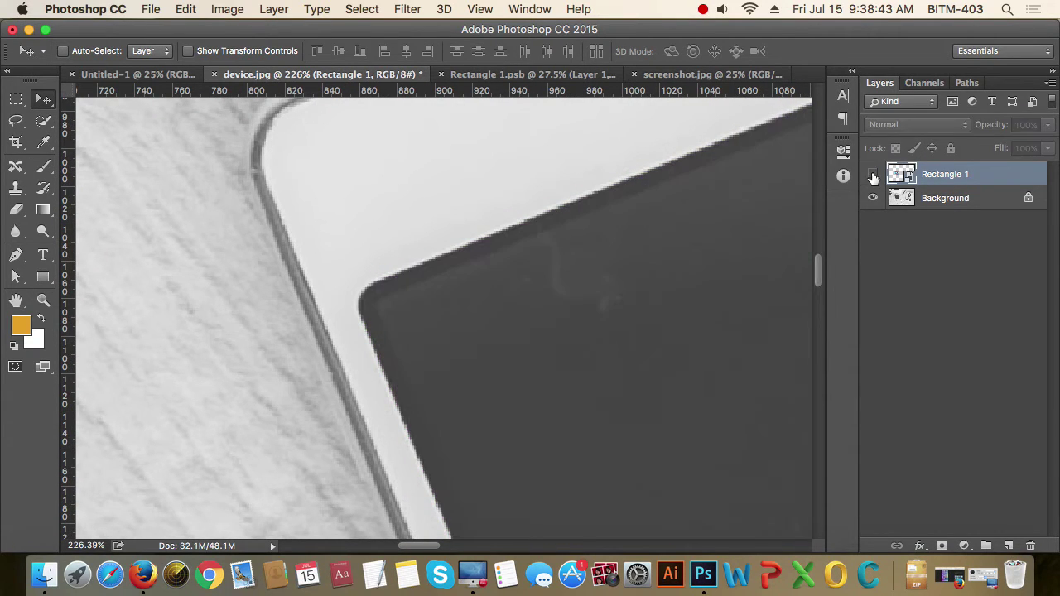
click(874, 174)
click(873, 174)
click(873, 174)
scroll(436, 295, down, 2)
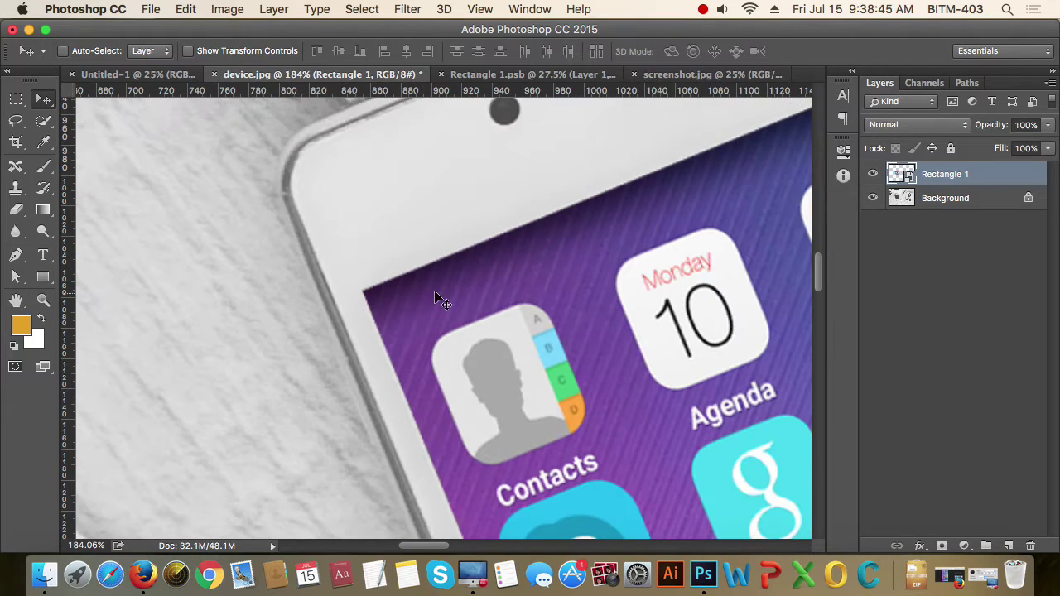
Step: In Rectangle 1.psb, toggle the screenshot Layer 1 to compare, leaving it hidden
click(476, 74)
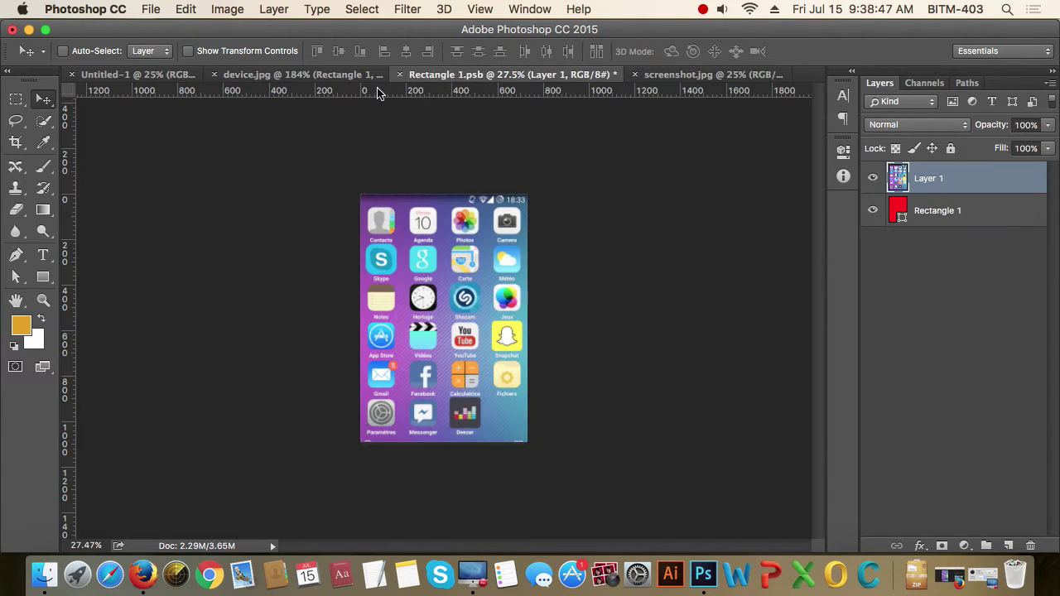
click(369, 76)
click(479, 76)
click(873, 179)
click(873, 179)
click(873, 179)
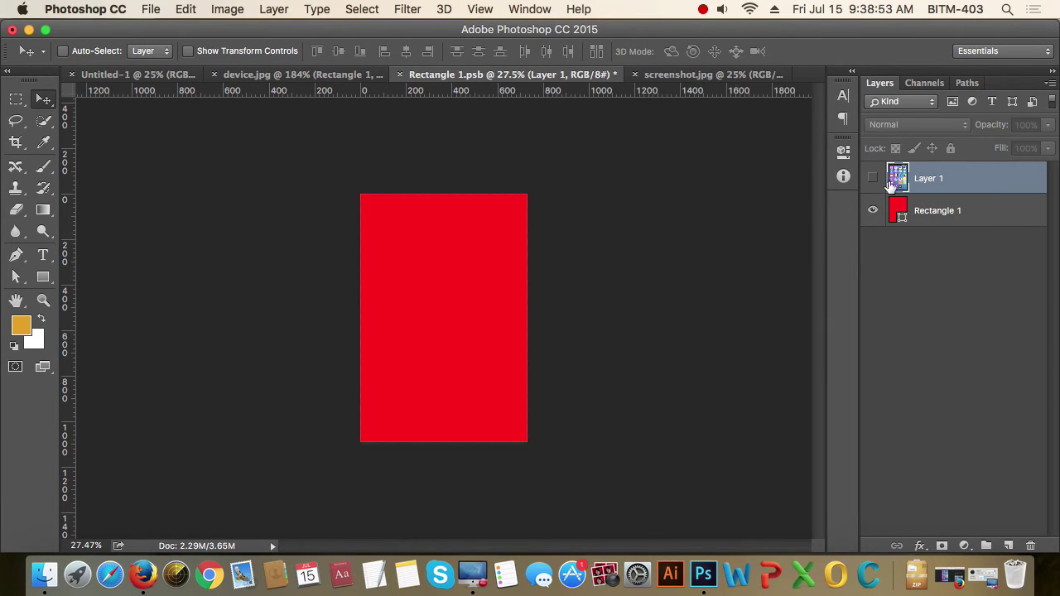
click(874, 178)
click(874, 178)
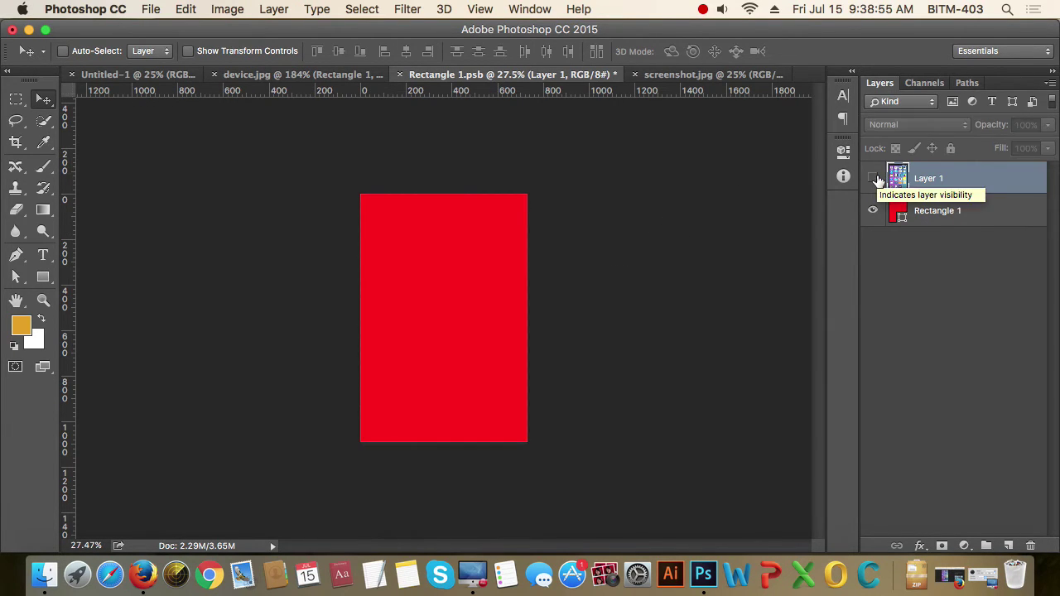
click(874, 178)
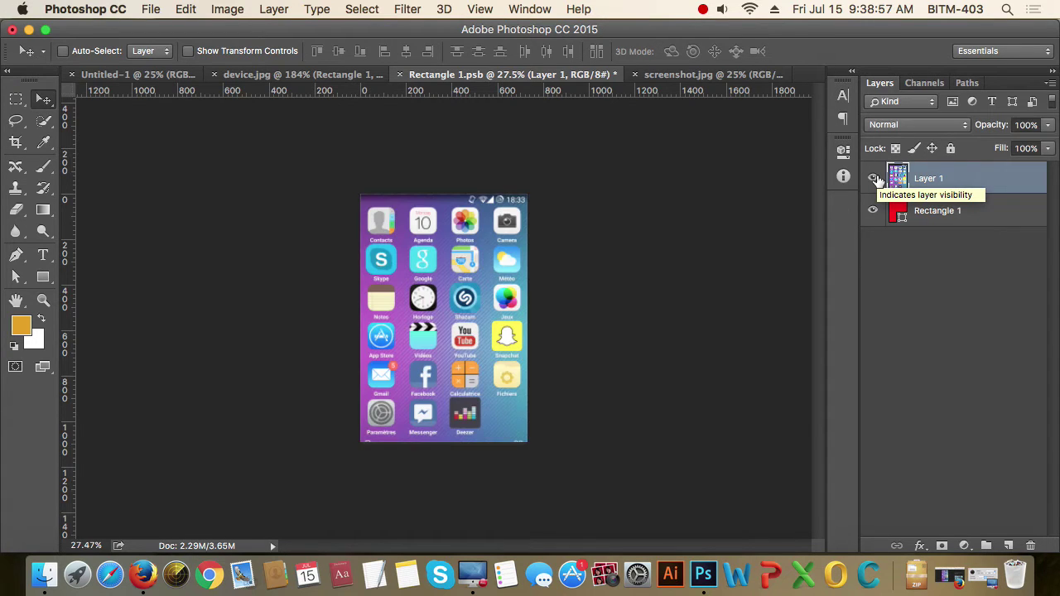
click(874, 179)
Step: Select the red Rectangle 1 layer and briefly toggle its visibility off and on
click(942, 220)
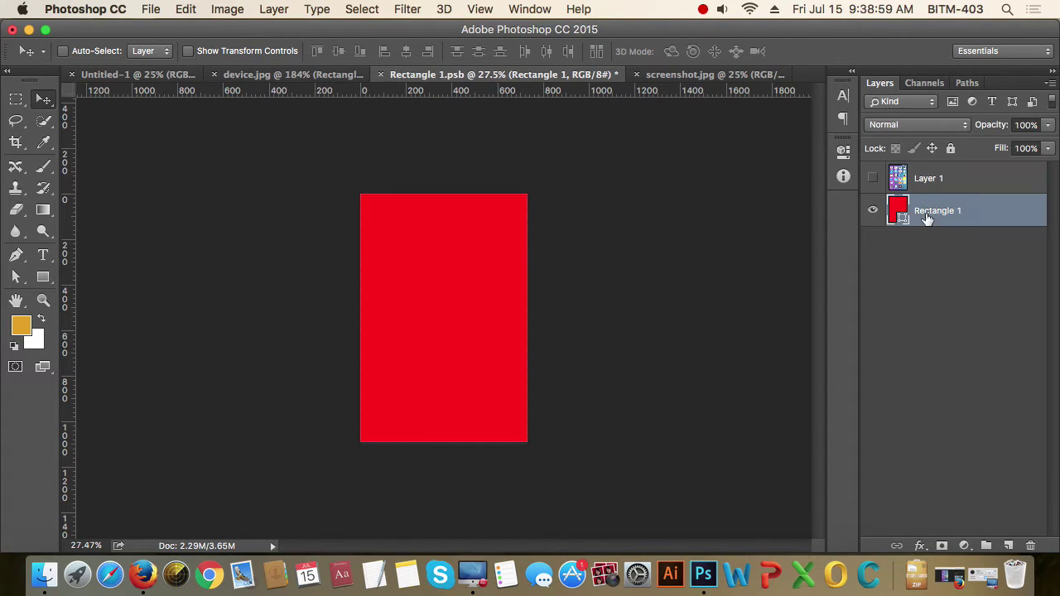
click(873, 212)
click(873, 212)
Step: Set the red rectangle's corner radius to 10 px in the Properties panel
click(844, 151)
click(844, 152)
click(530, 9)
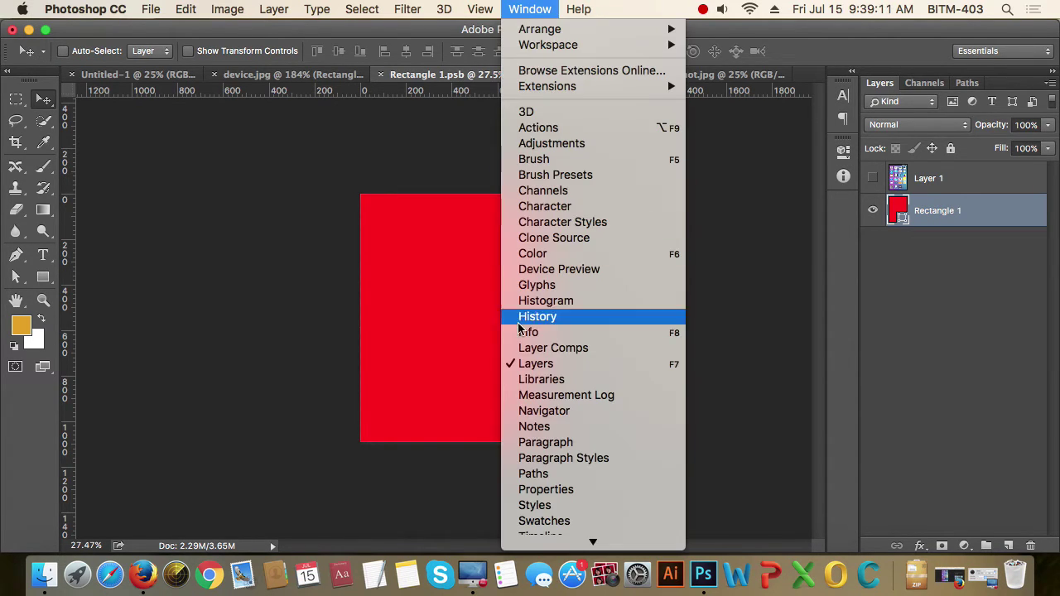
click(561, 492)
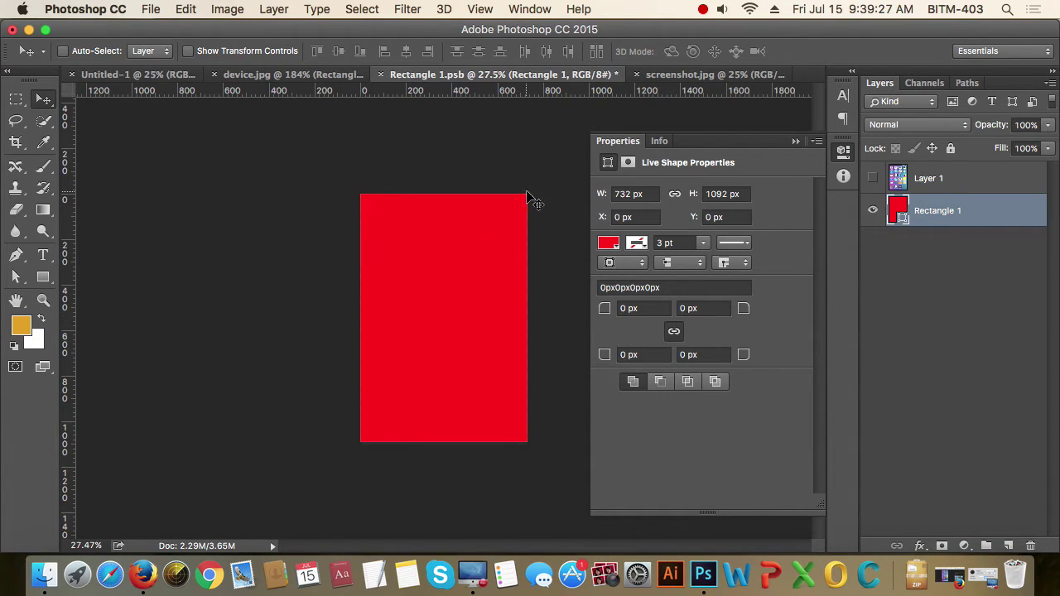
click(645, 308)
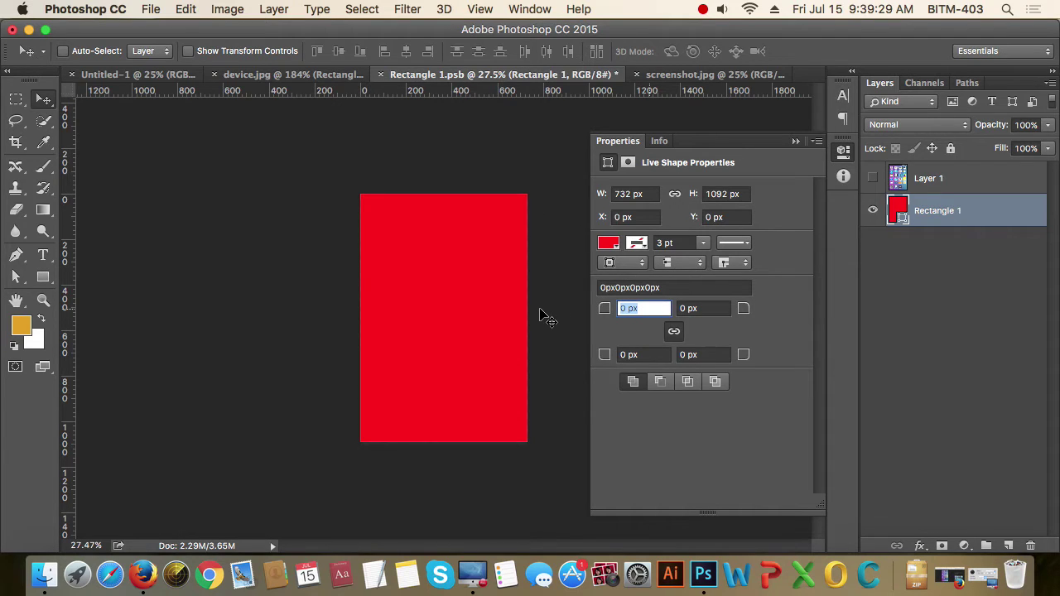
text(10)
key(Tab)
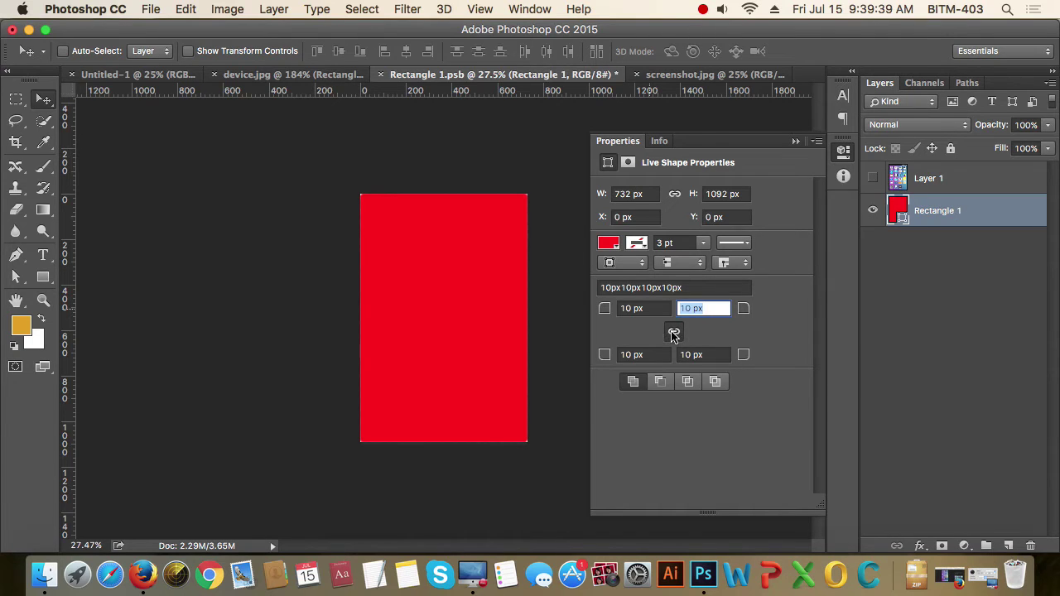
Step: Keep the corner radii linked, inspect the rounded corner, then show and select Layer 1
click(674, 333)
click(797, 141)
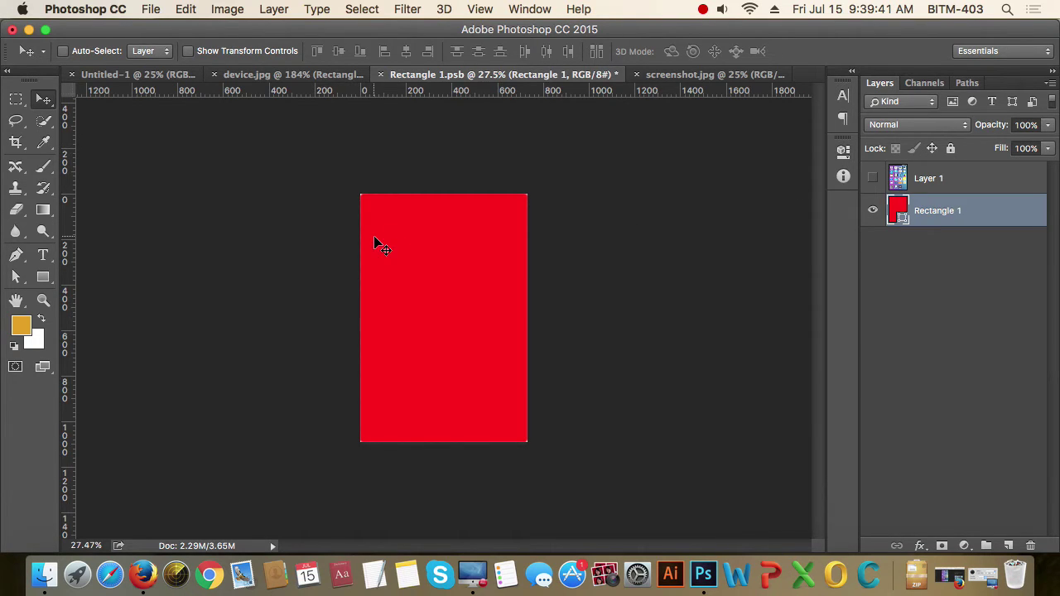
mouse_move(346, 180)
mouse_down()
mouse_move(422, 260)
mouse_move(547, 344)
mouse_up()
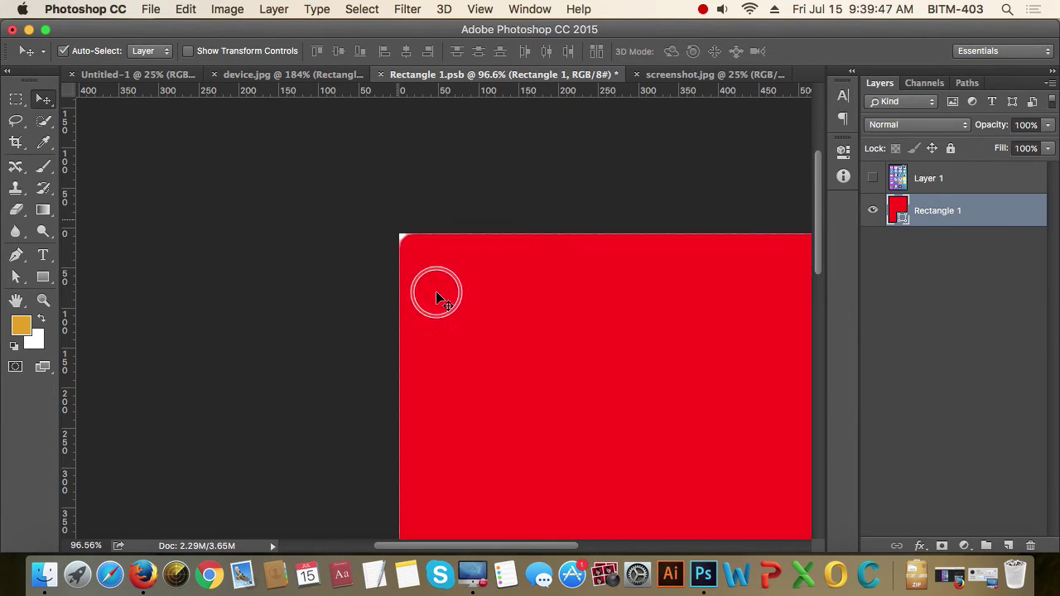
drag(547, 344, 336, 246)
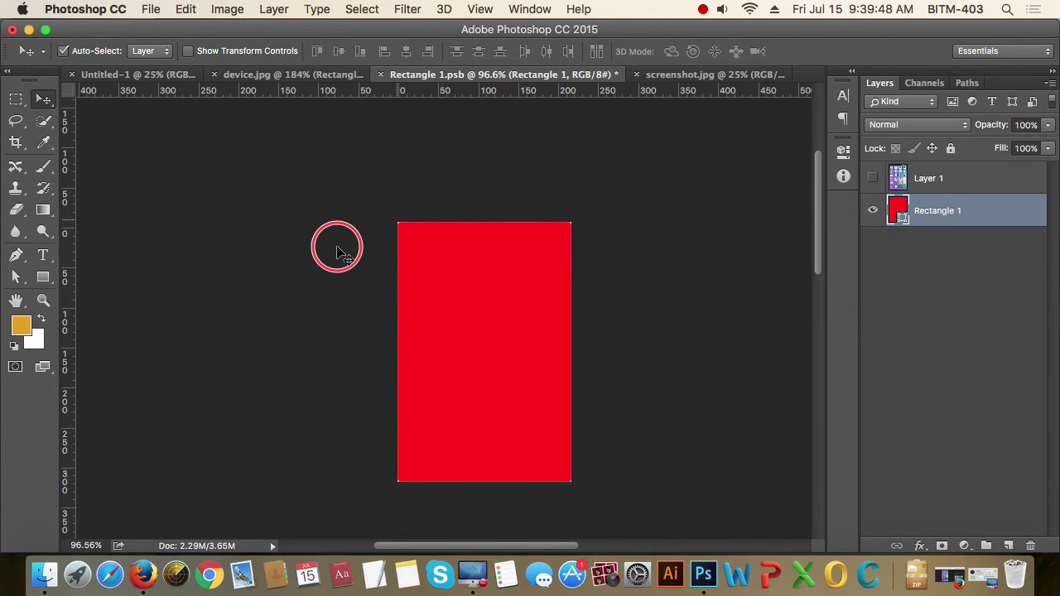
click(873, 178)
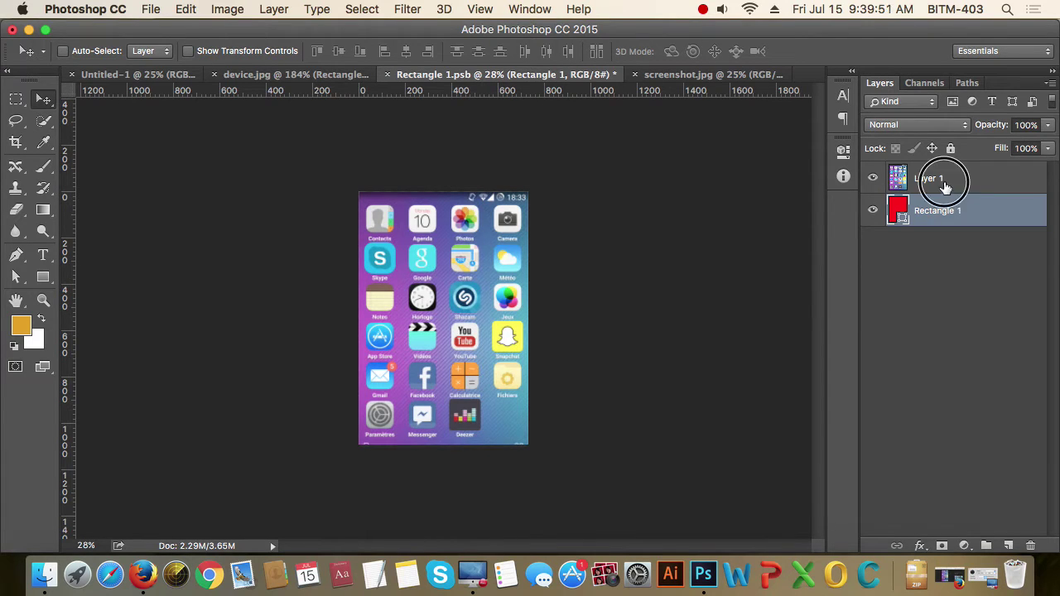
click(945, 186)
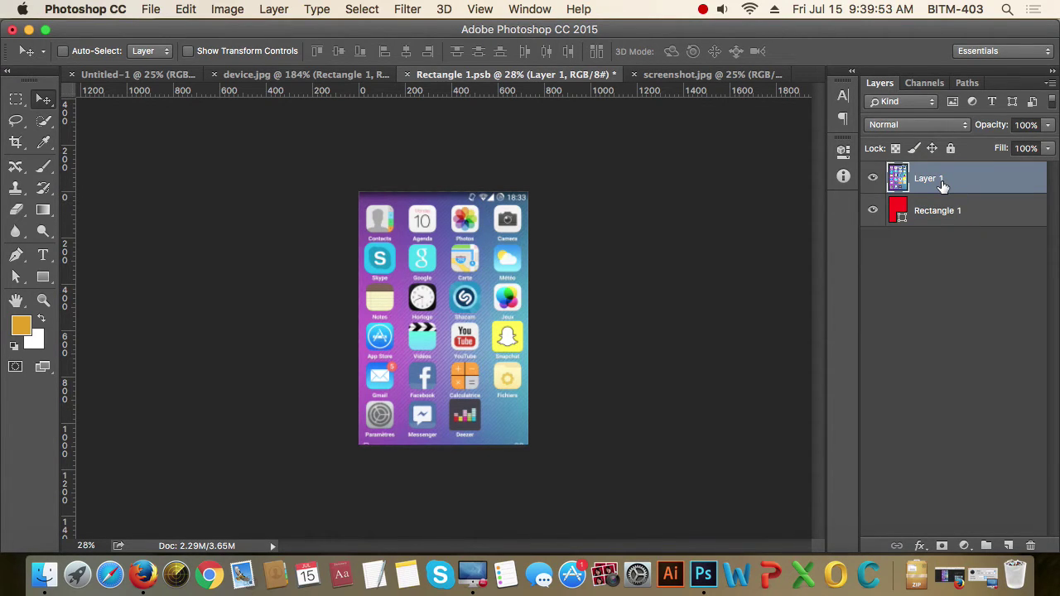
Step: Clip Layer 1 to the rounded Rectangle 1, save the .psb, and go back to device.jpg
right_click(953, 186)
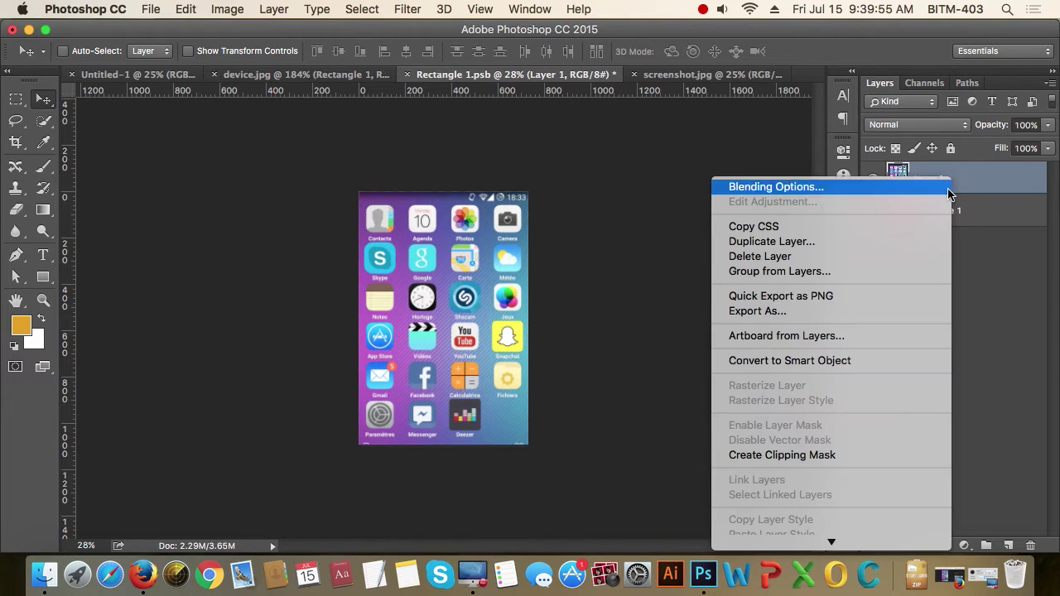
click(784, 456)
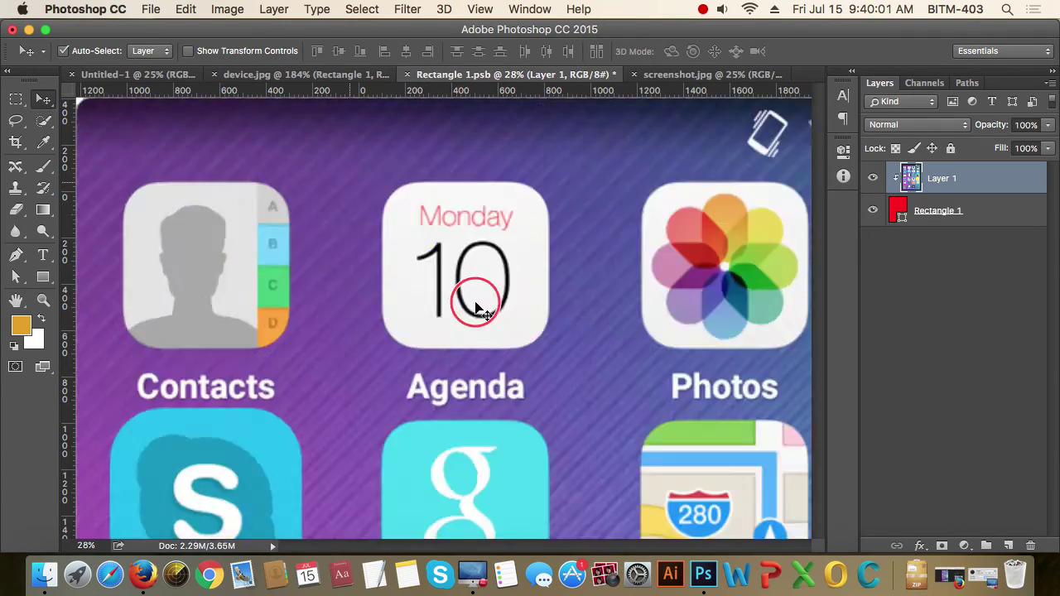
drag(374, 188, 473, 296)
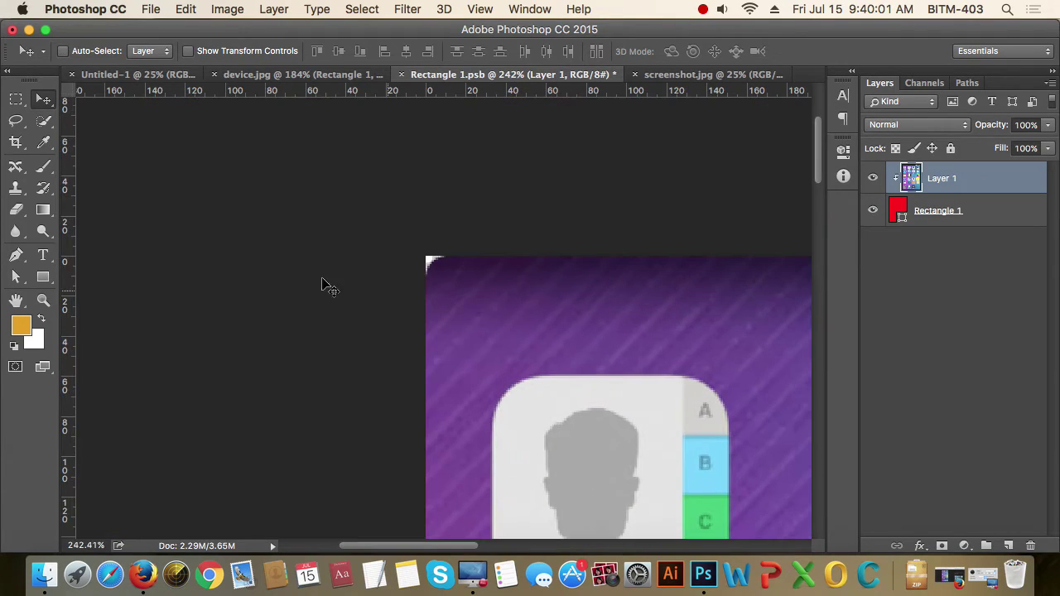
drag(429, 258, 497, 313)
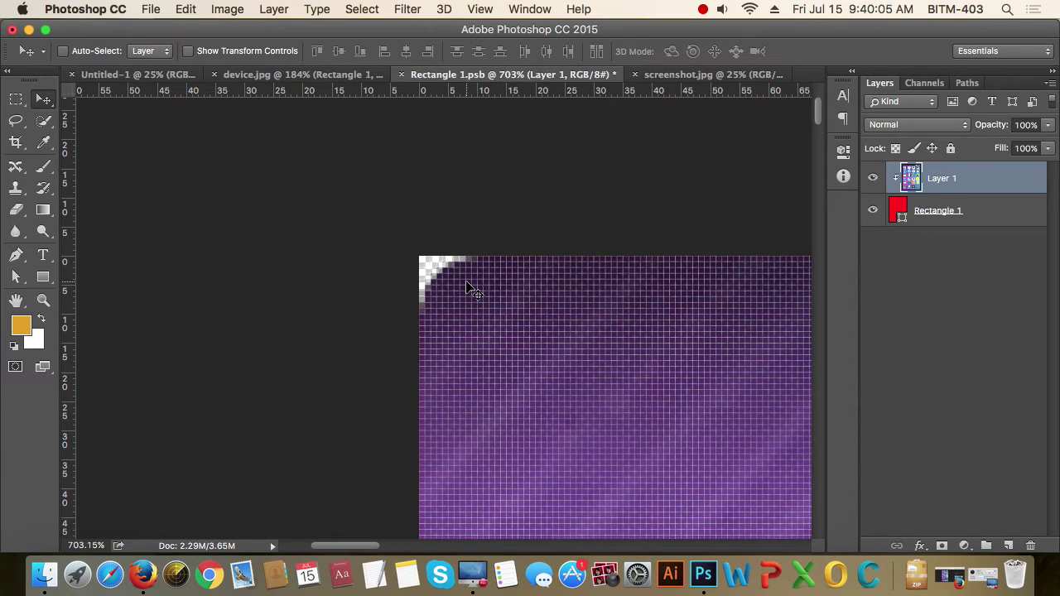
key(super+s)
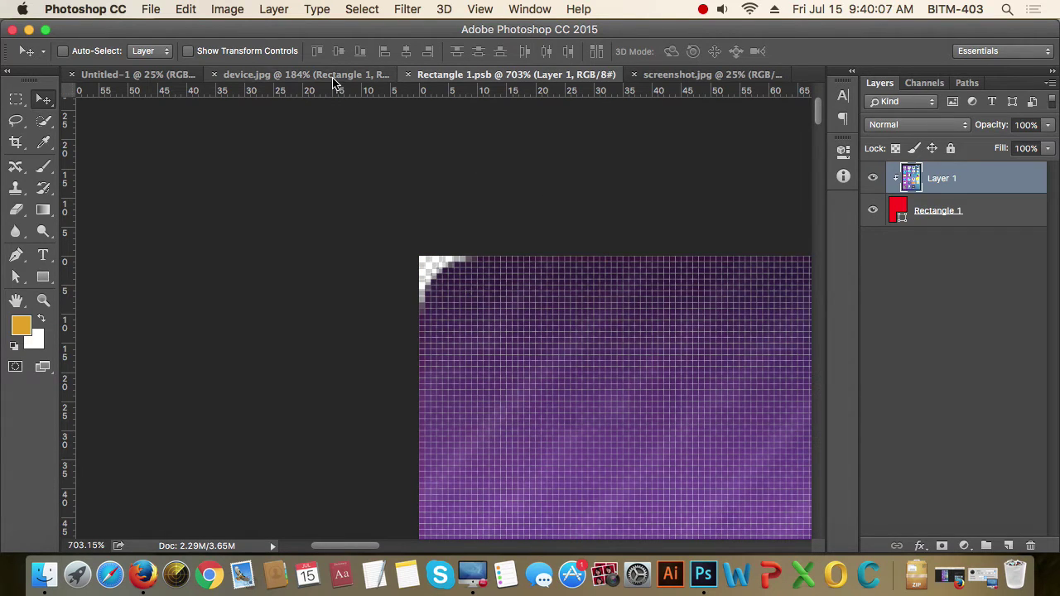
click(332, 75)
Step: Zoom into the phone screen corner and compare it with and without the Rectangle 1 screen image
drag(351, 289, 634, 406)
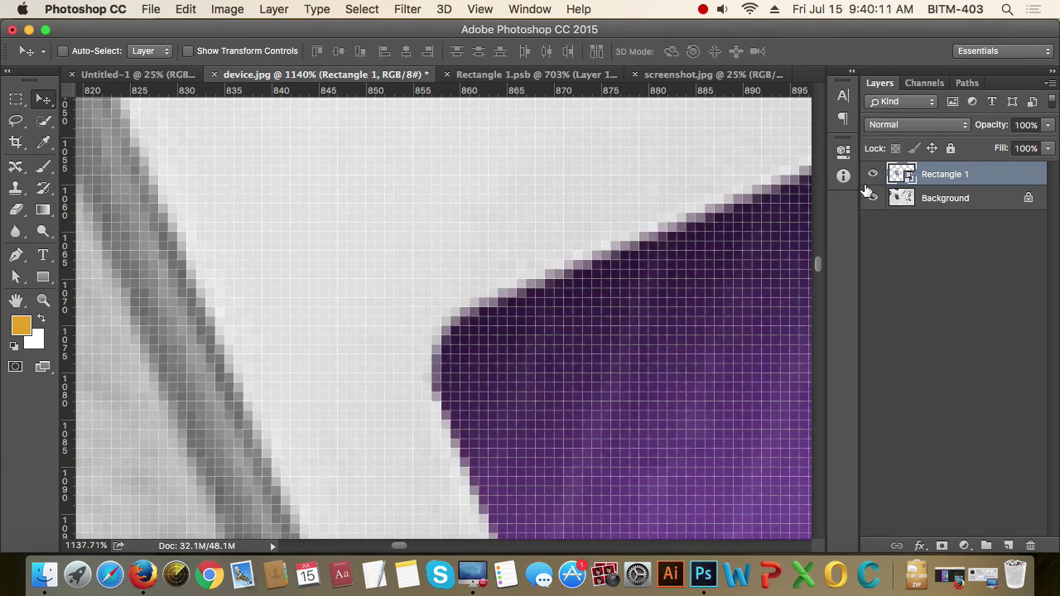
click(872, 174)
click(873, 174)
click(873, 174)
click(872, 174)
click(873, 174)
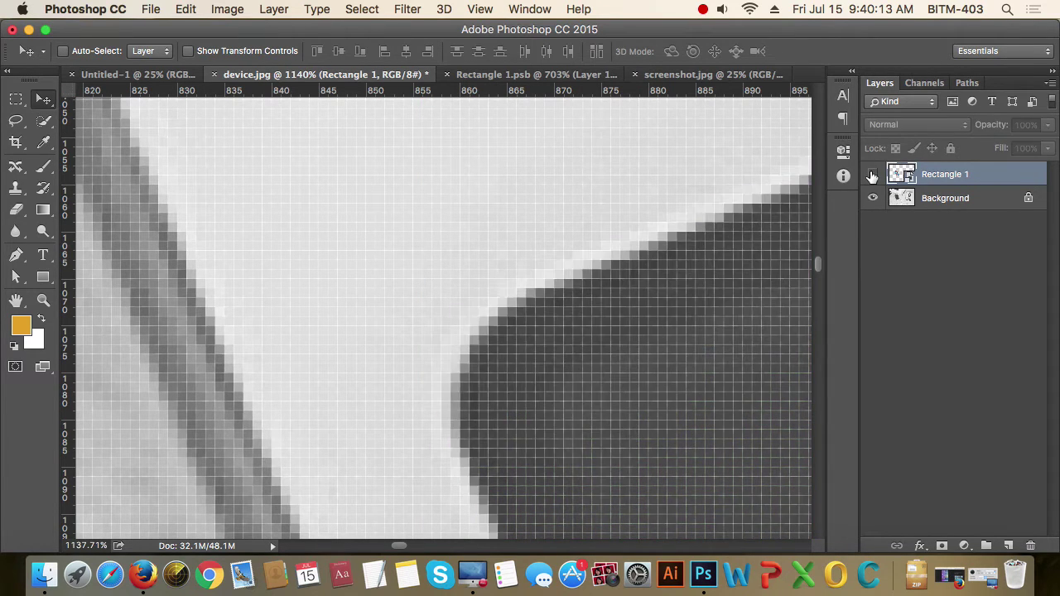
click(873, 174)
click(872, 174)
click(873, 174)
click(873, 174)
click(873, 174)
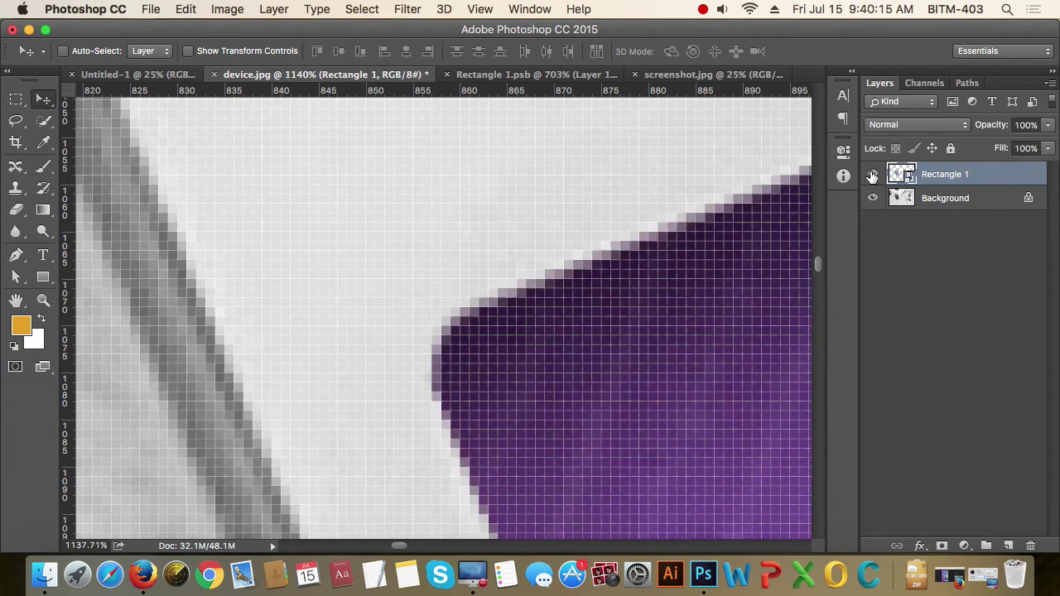
click(873, 174)
click(873, 174)
click(872, 174)
scroll(235, 380, down, 3)
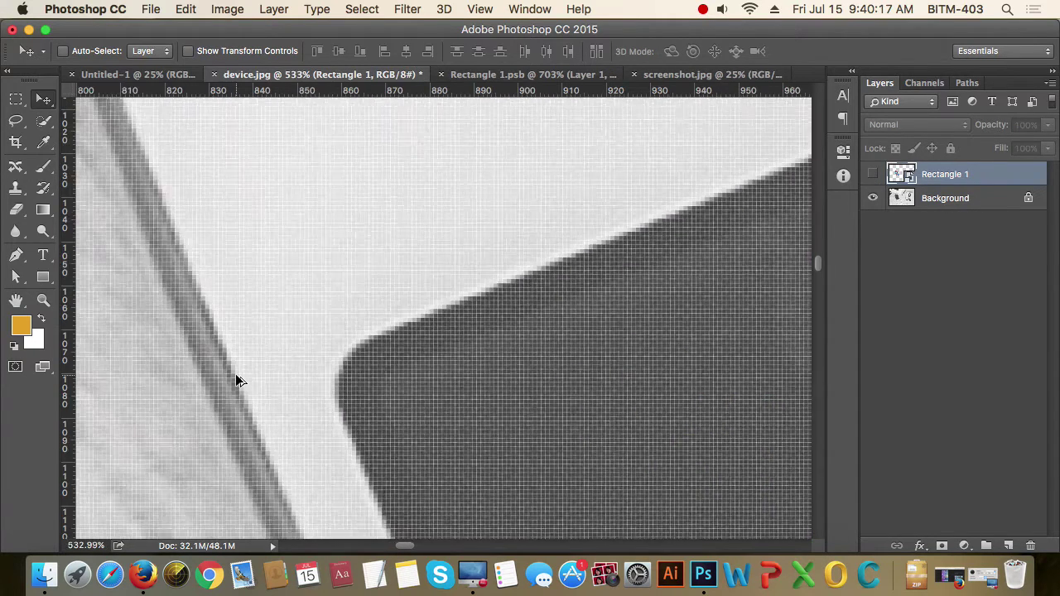
scroll(236, 375, down, 3)
scroll(237, 376, down, 1)
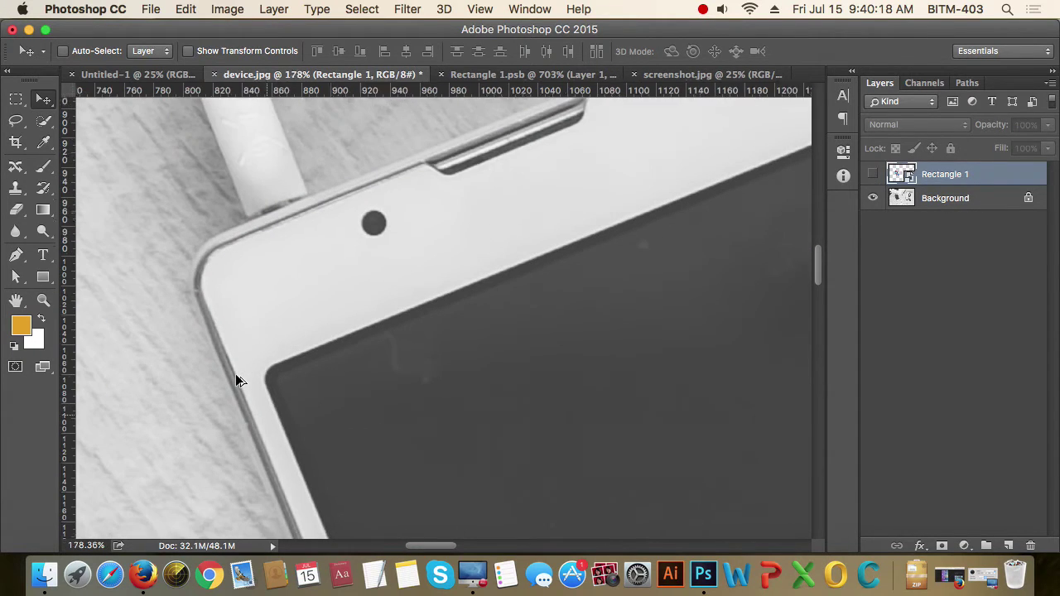
click(872, 174)
Step: Zoom back out on device.jpg and start opening the magazine.jpg spread
scroll(447, 343, down, 1)
scroll(447, 343, down, 2)
scroll(446, 343, right, 2)
scroll(431, 230, down, 2)
scroll(431, 229, right, 3)
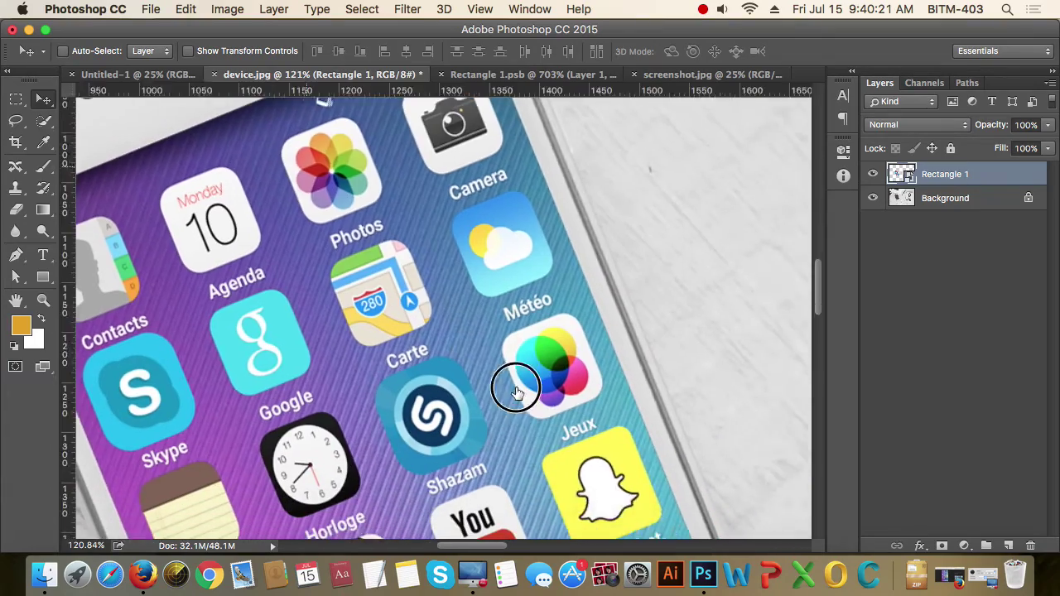
scroll(515, 391, down, 3)
scroll(511, 414, down, 3)
scroll(565, 419, down, 2)
scroll(590, 311, down, 1)
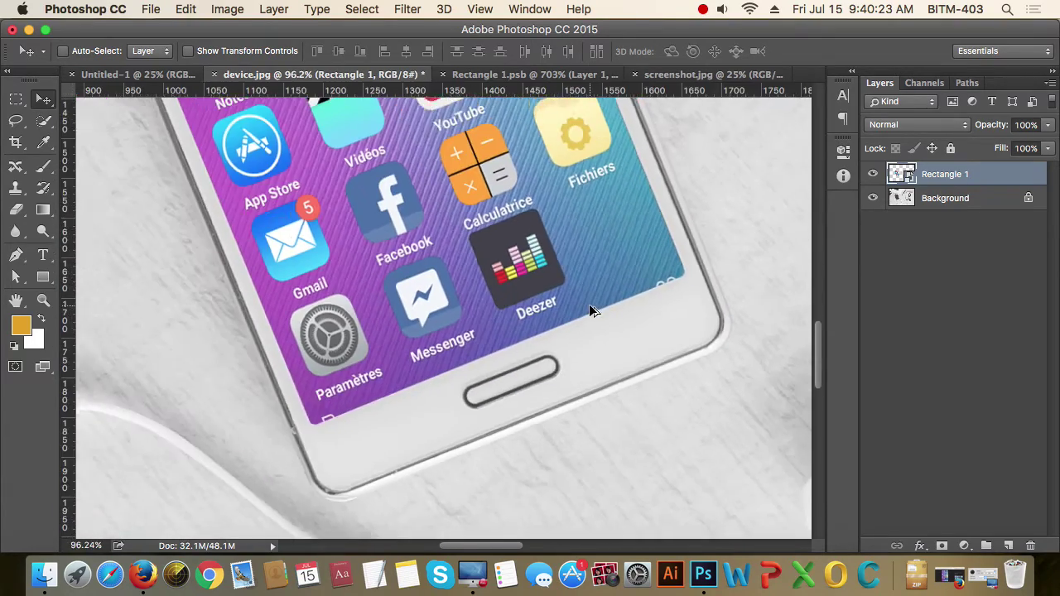
scroll(590, 310, down, 2)
scroll(590, 311, up, 2)
scroll(563, 332, down, 1)
scroll(536, 358, down, 2)
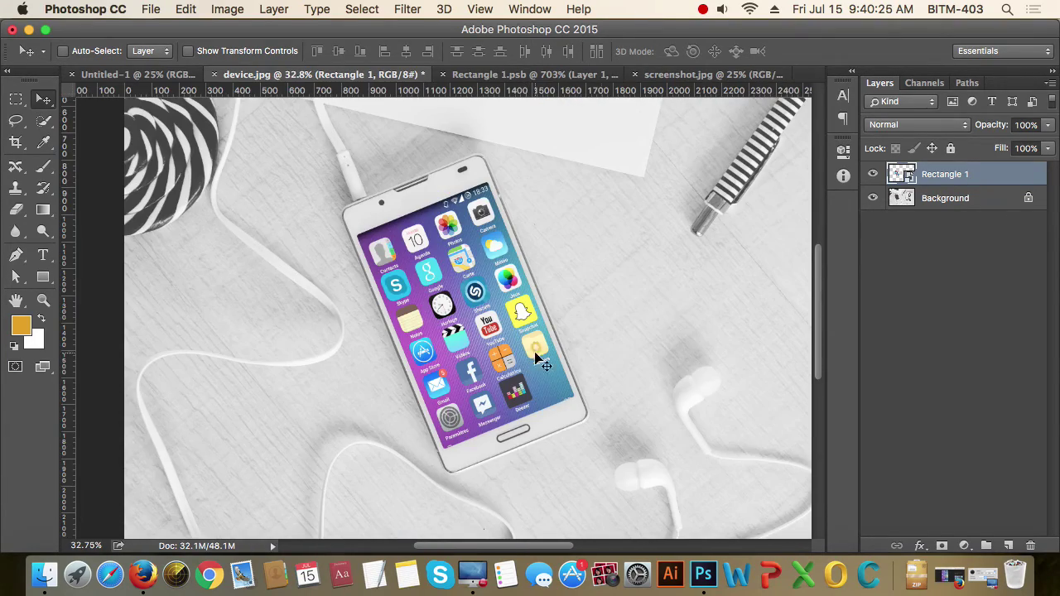
click(702, 9)
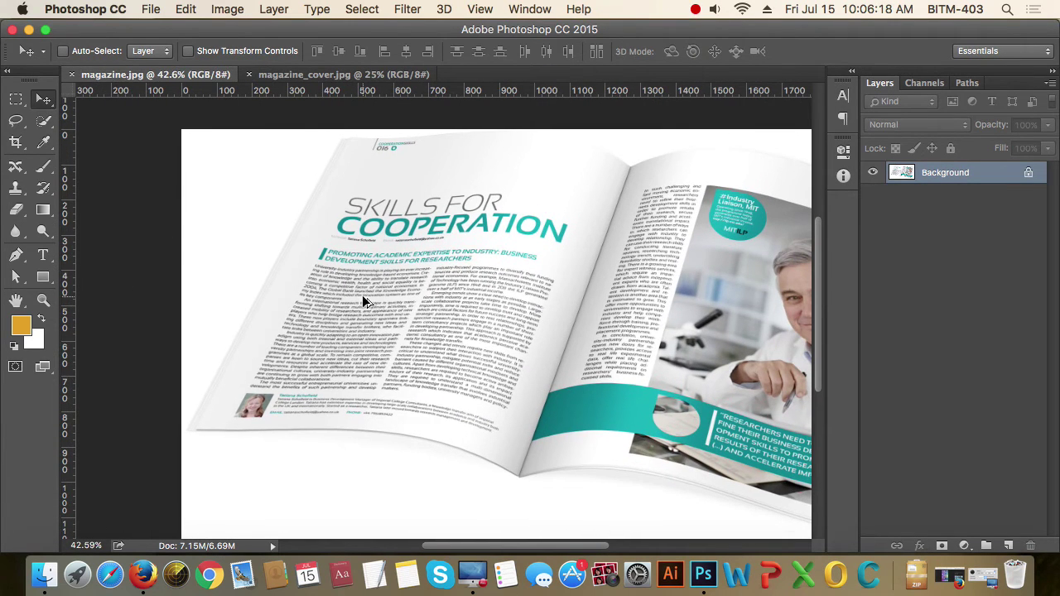
scroll(364, 302, down, 1)
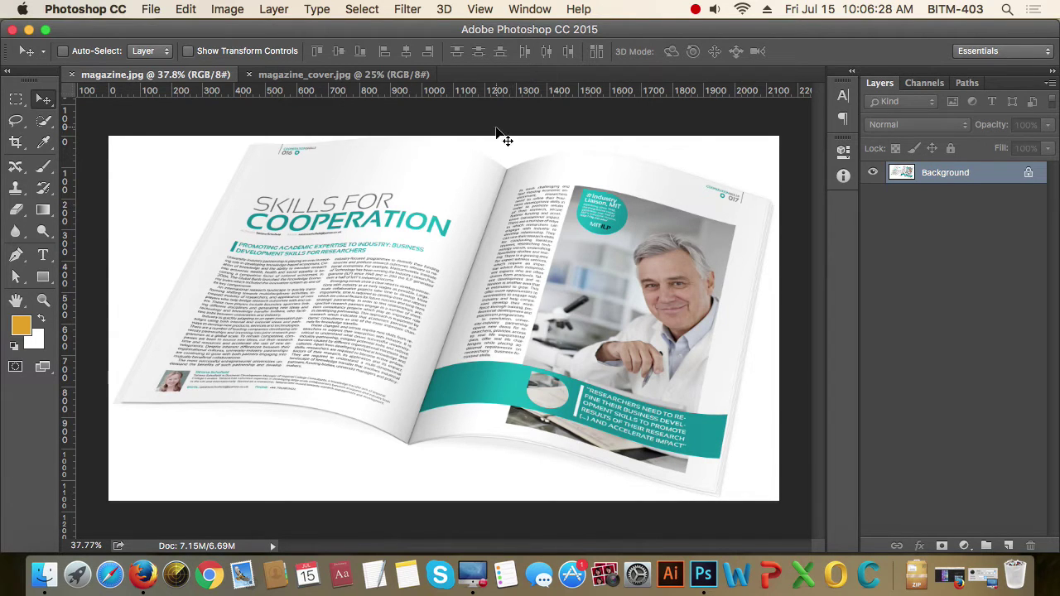
click(365, 74)
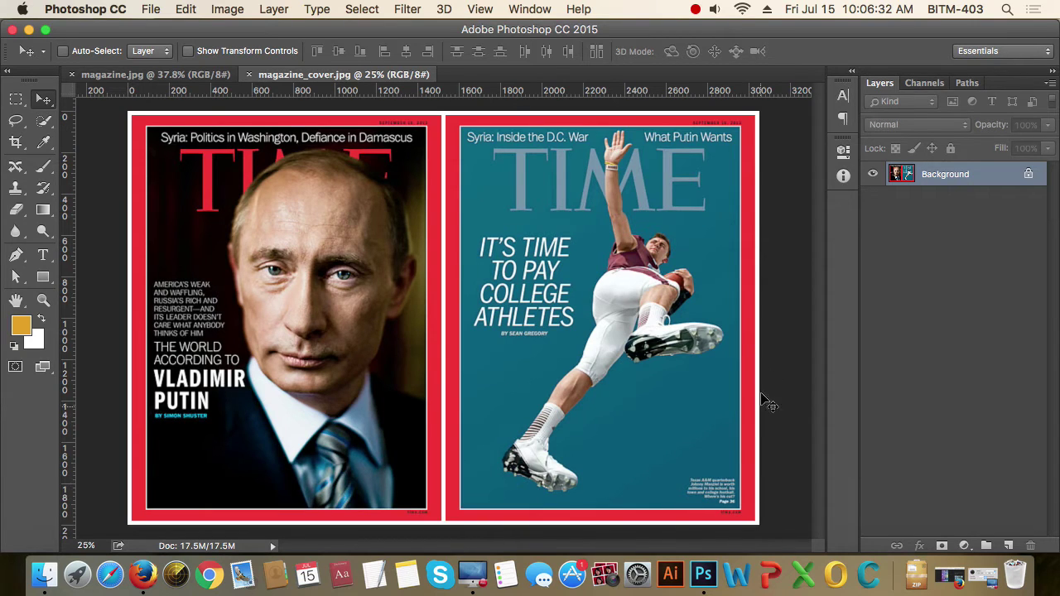
click(154, 74)
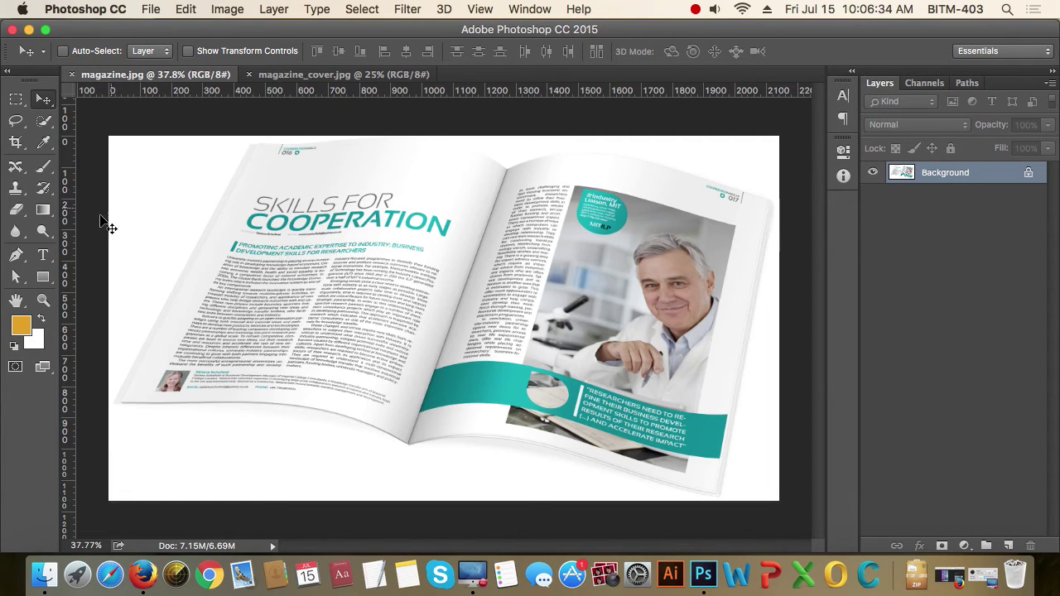
Step: Draw a red rectangle over the left page and convert it to a smart object
click(43, 277)
drag(240, 168, 508, 489)
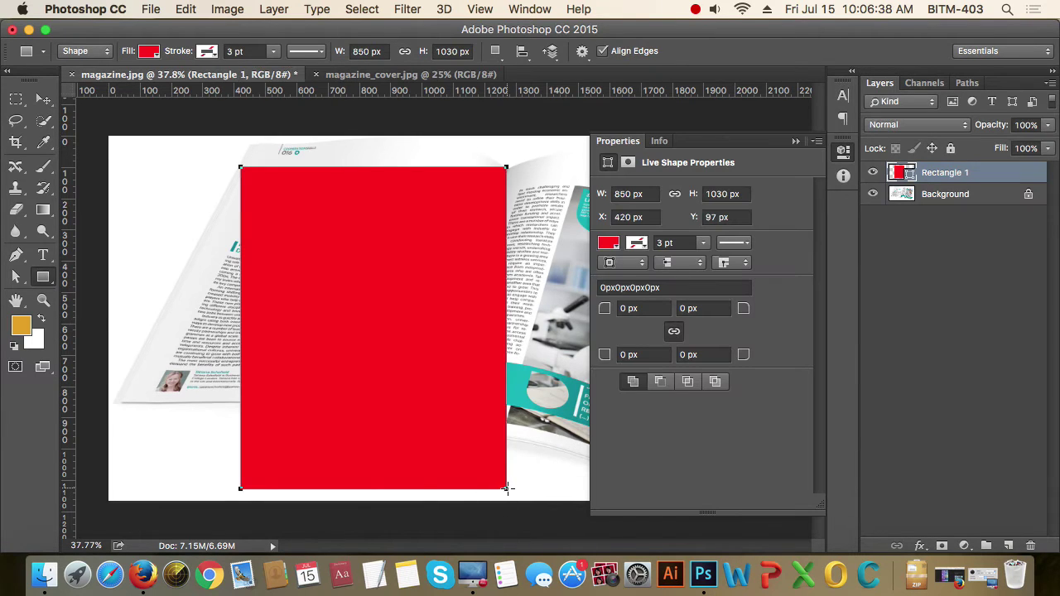
click(796, 143)
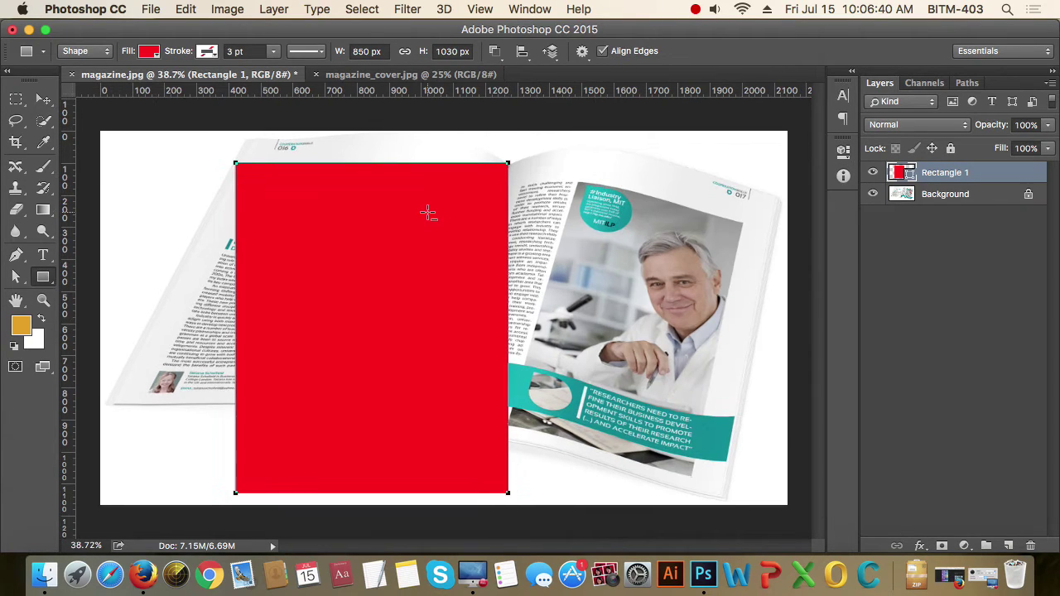
right_click(942, 168)
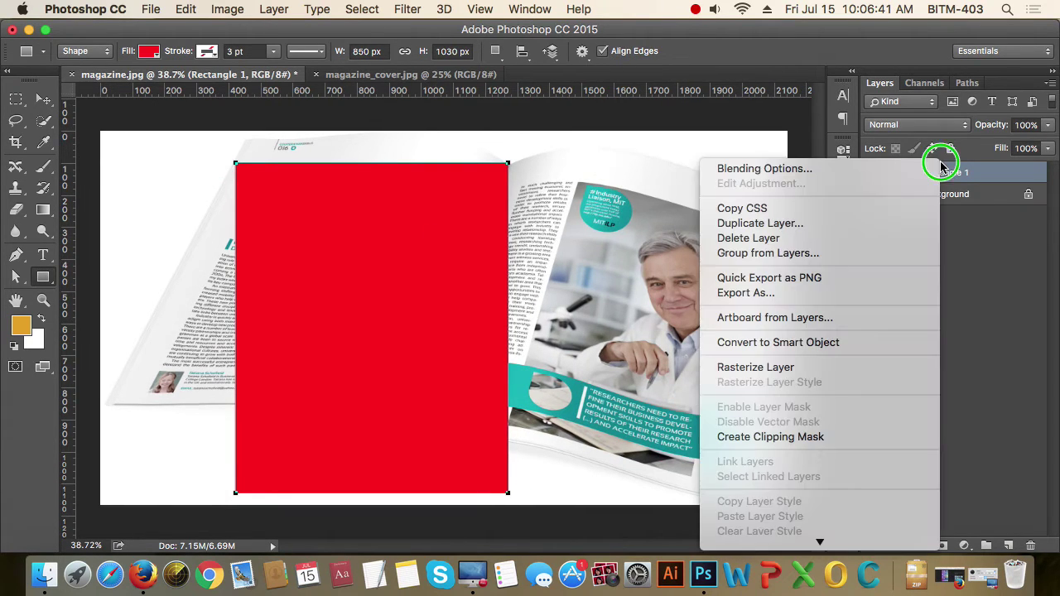
click(811, 345)
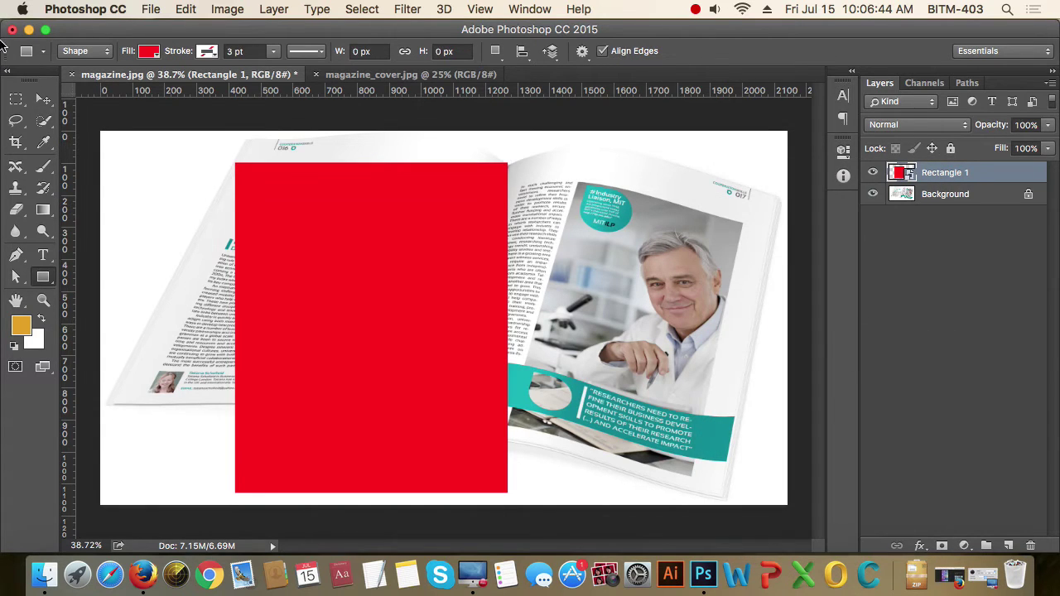
Step: Nudge the red rectangle smart object down on the left page and begin a free transform
click(43, 98)
scroll(248, 199, up, 1)
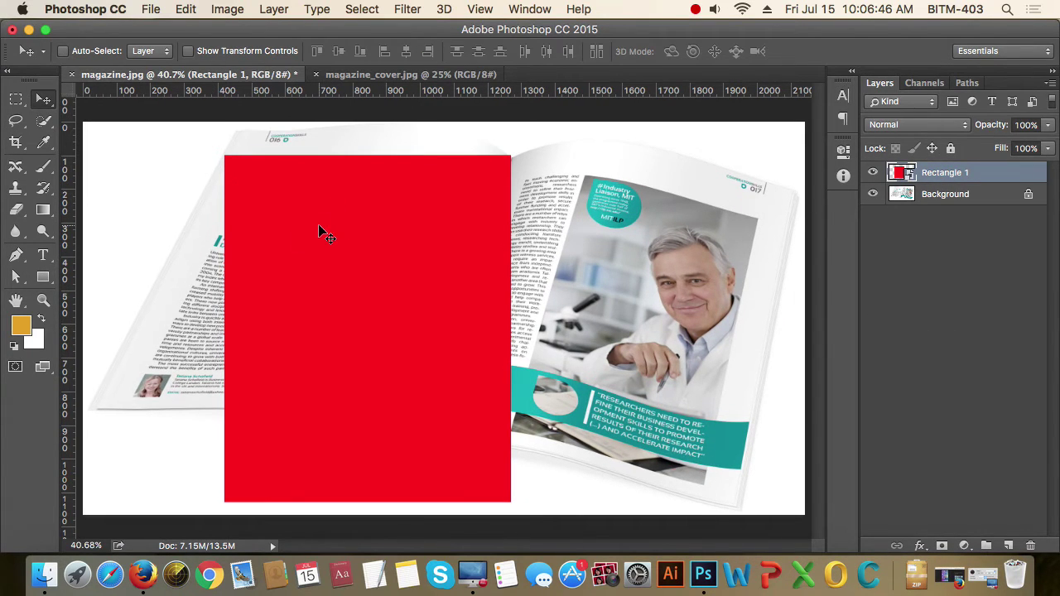
scroll(335, 234, down, 2)
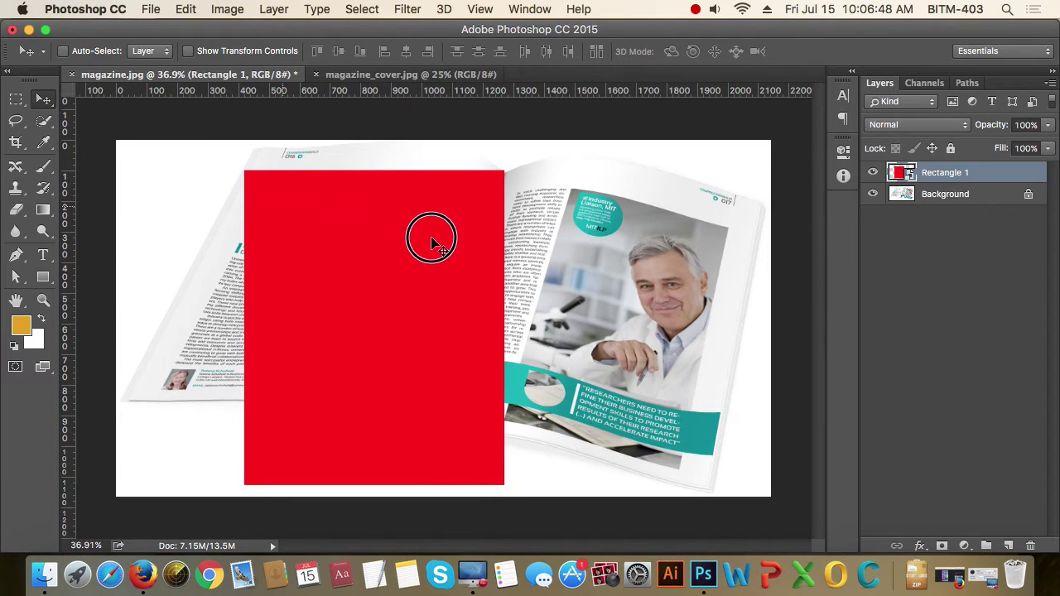
scroll(356, 217, up, 1)
scroll(277, 194, up, 1)
scroll(206, 151, up, 3)
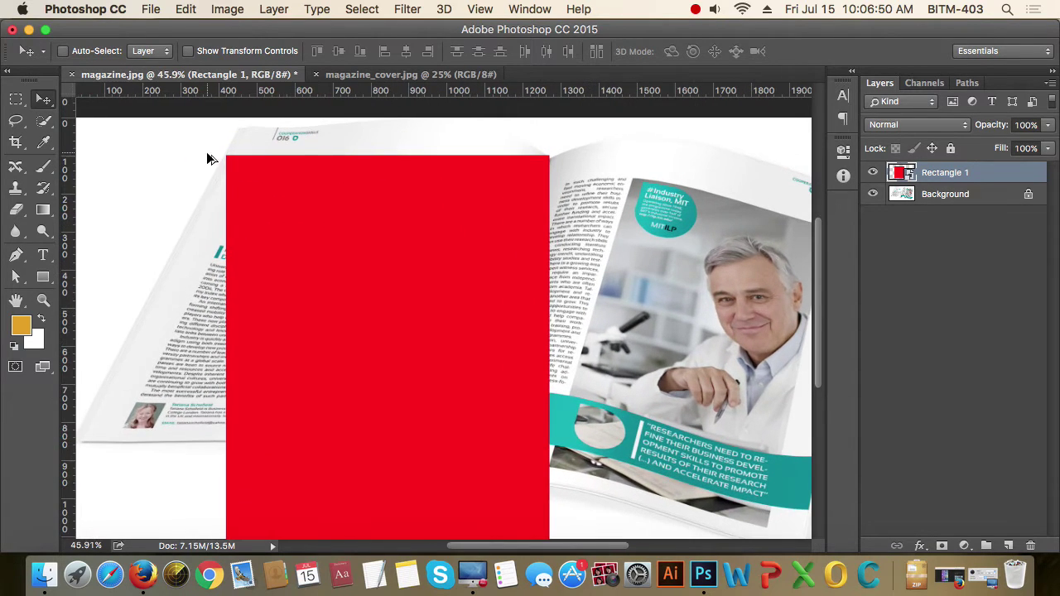
scroll(307, 220, up, 1)
scroll(414, 257, up, 1)
mouse_move(601, 280)
mouse_down()
mouse_move(602, 296)
mouse_move(604, 286)
mouse_up()
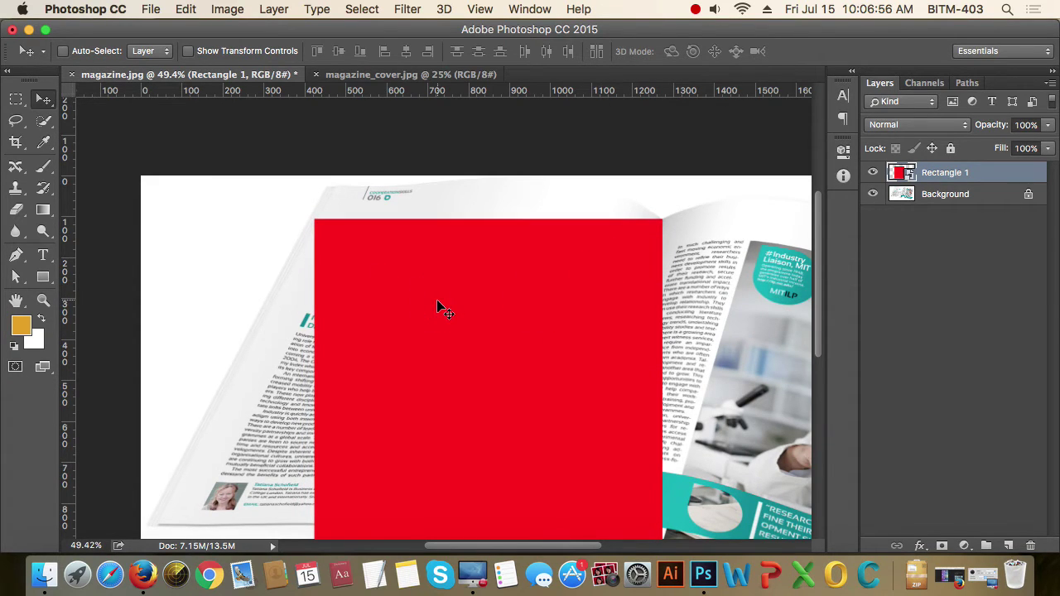
key(super+t)
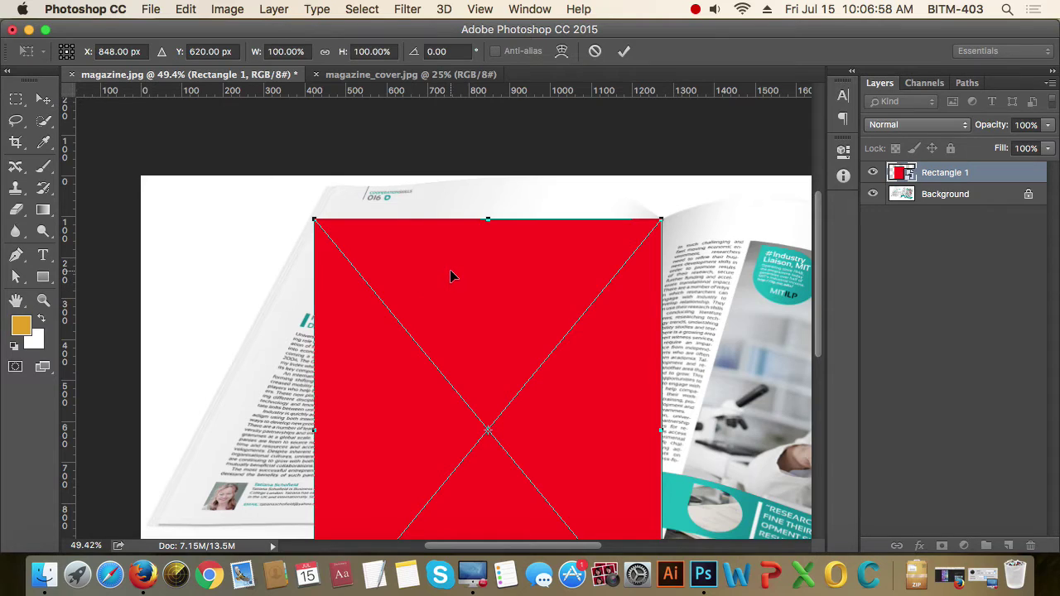
Step: Put the red rectangle into Warp transform mode from its right-click menu
right_click(450, 271)
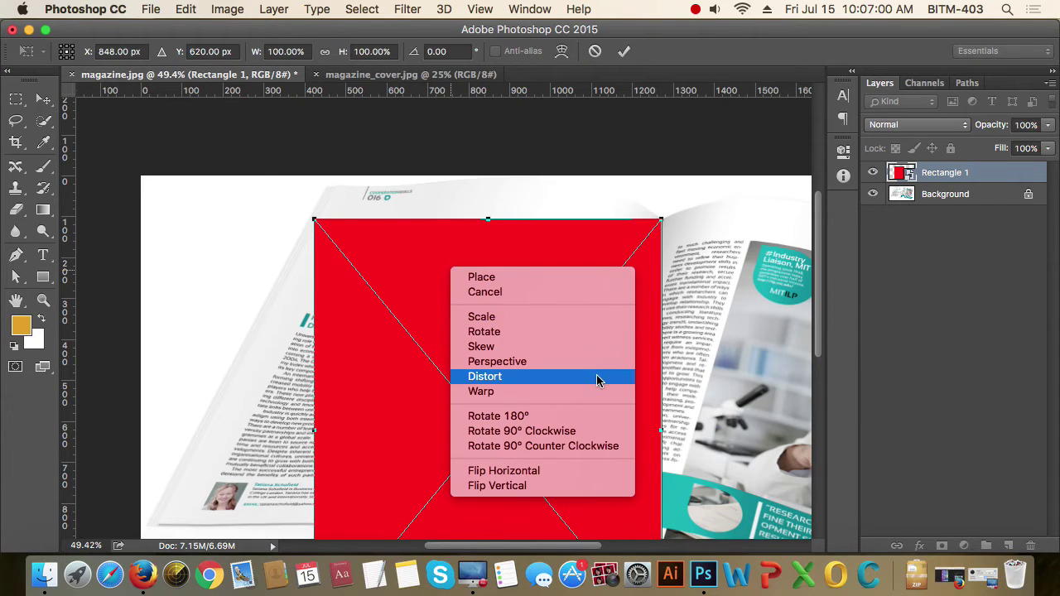
click(489, 392)
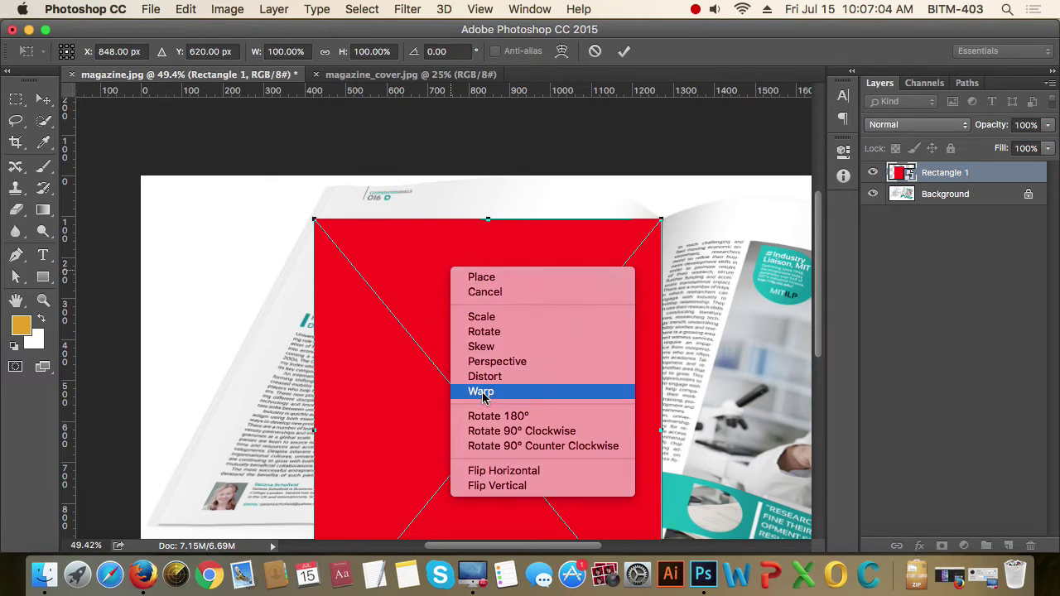
scroll(315, 217, up, 2)
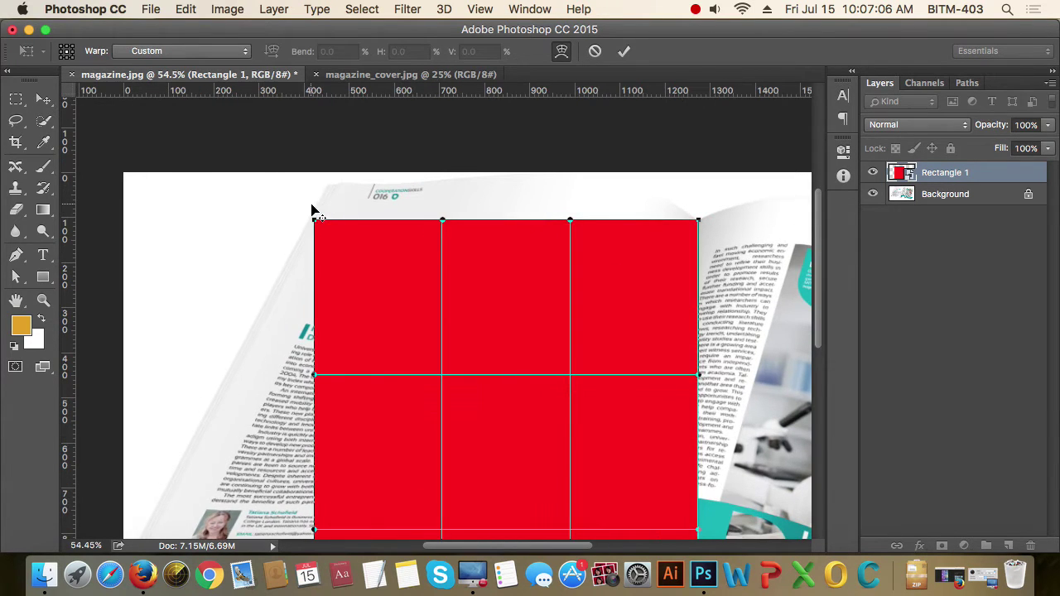
scroll(721, 229, up, 3)
scroll(721, 229, up, 1)
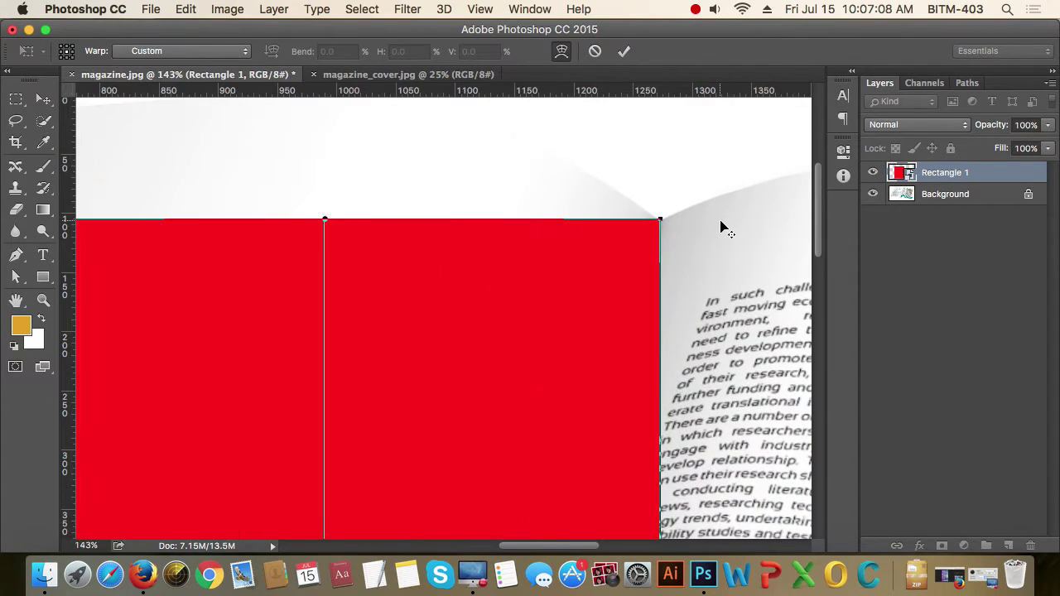
scroll(721, 227, down, 1)
scroll(721, 229, down, 3)
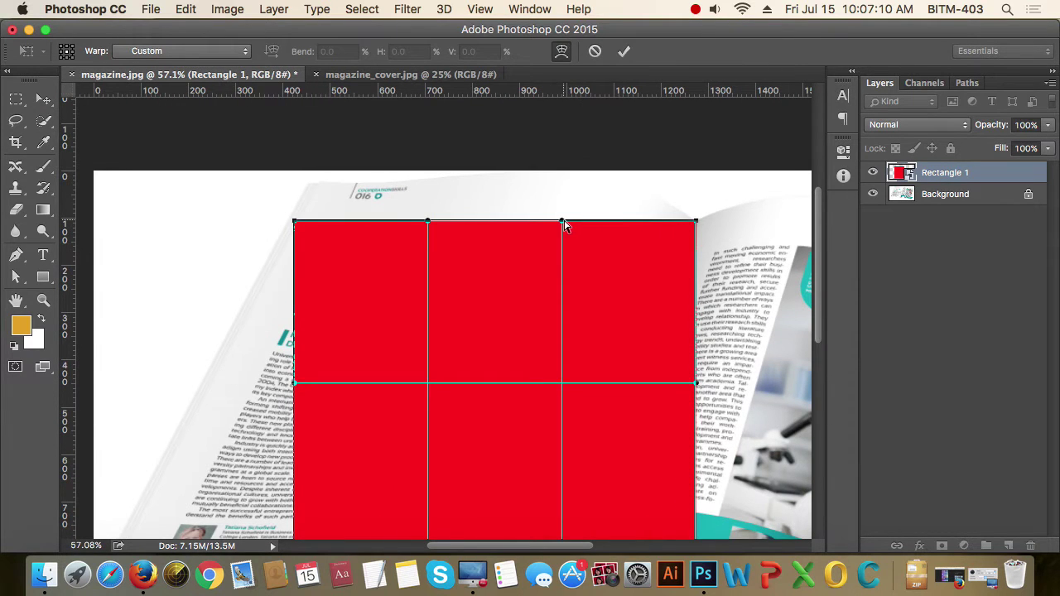
Step: Pin the rectangle's top-left and top-right warp corners onto the left page's top corners
mouse_move(564, 225)
mouse_down()
mouse_move(555, 228)
mouse_move(558, 185)
mouse_up()
scroll(374, 213, up, 1)
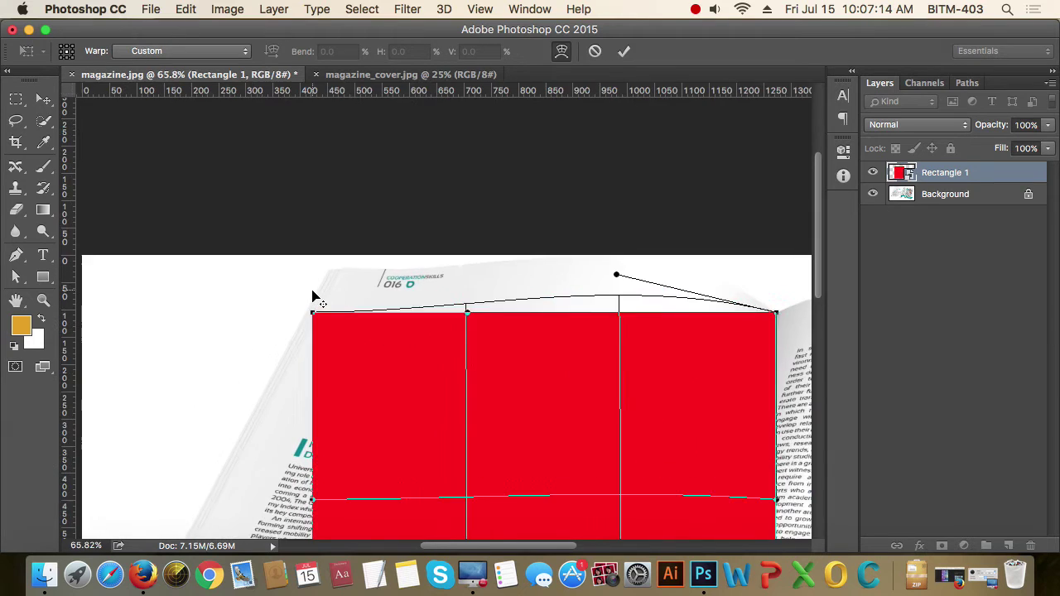
scroll(313, 299, up, 1)
scroll(313, 299, up, 1)
scroll(314, 298, up, 1)
scroll(319, 331, up, 1)
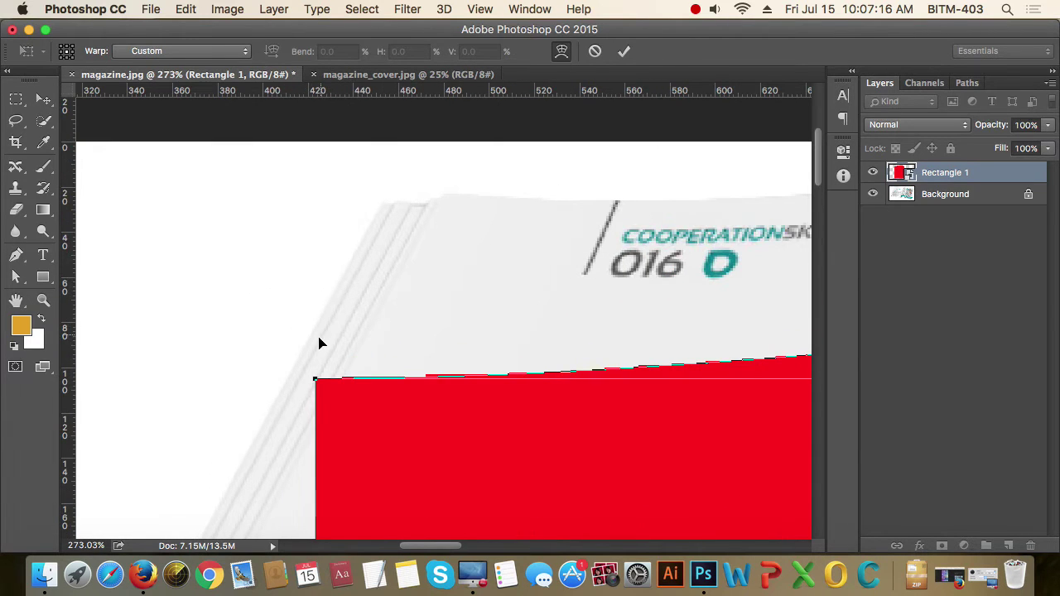
drag(315, 382, 445, 197)
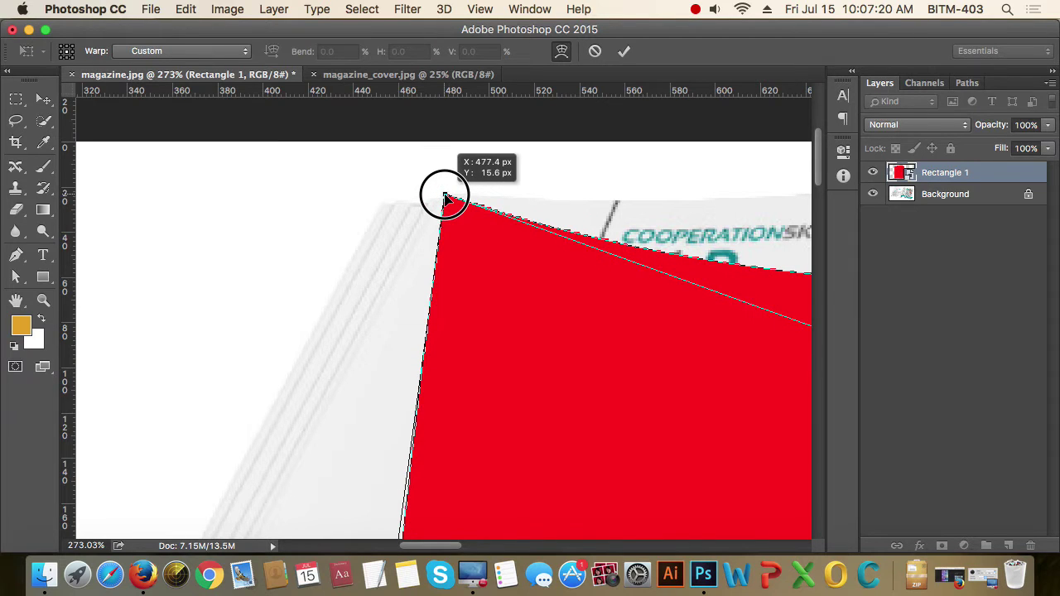
scroll(433, 268, down, 1)
drag(525, 296, 143, 354)
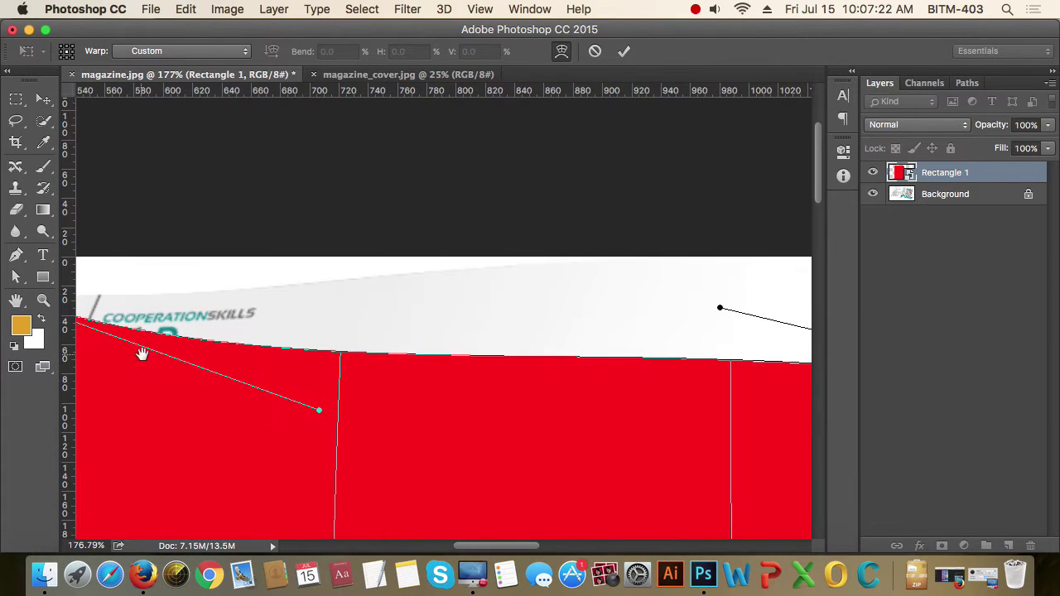
drag(381, 314, 49, 315)
drag(572, 348, 182, 293)
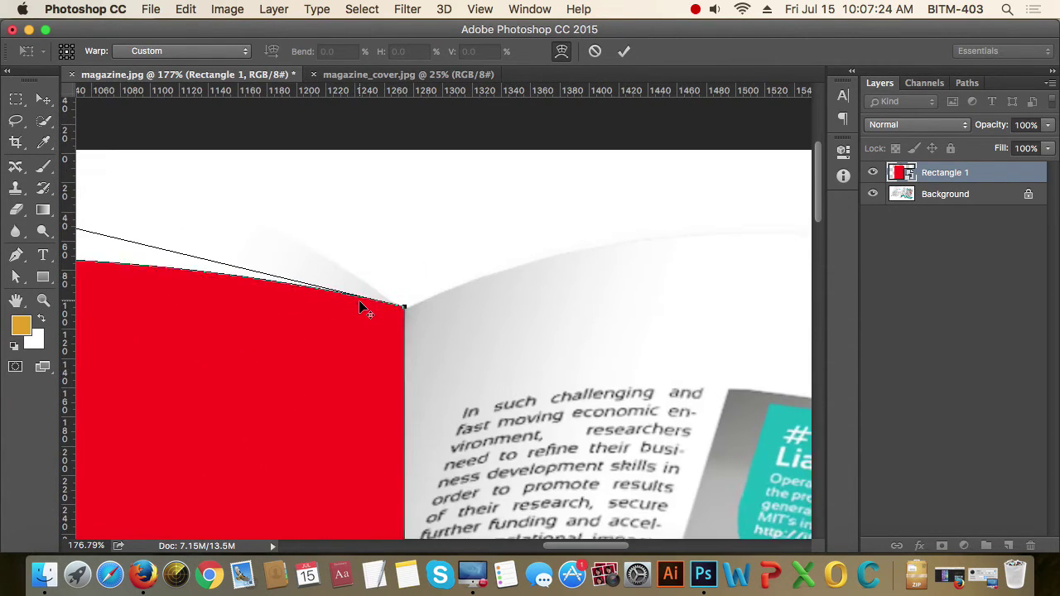
scroll(362, 308, up, 4)
mouse_move(500, 321)
mouse_down()
mouse_move(383, 469)
mouse_move(450, 426)
mouse_move(511, 354)
mouse_move(497, 330)
mouse_up()
Step: Curve the rectangle's top edge to follow the bent top of the page
scroll(520, 348, down, 3)
scroll(520, 348, down, 3)
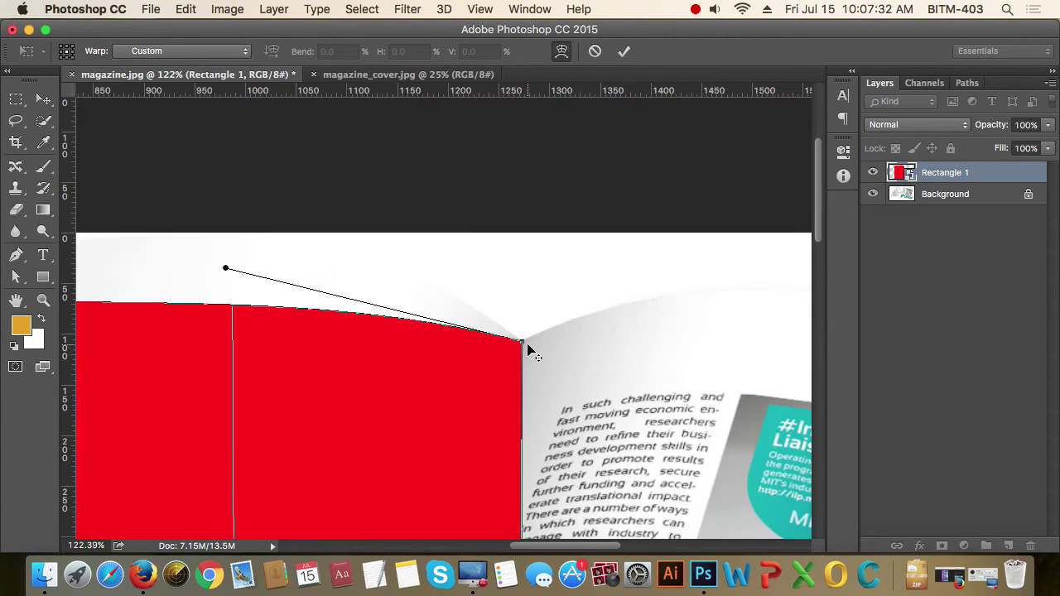
drag(573, 332, 677, 381)
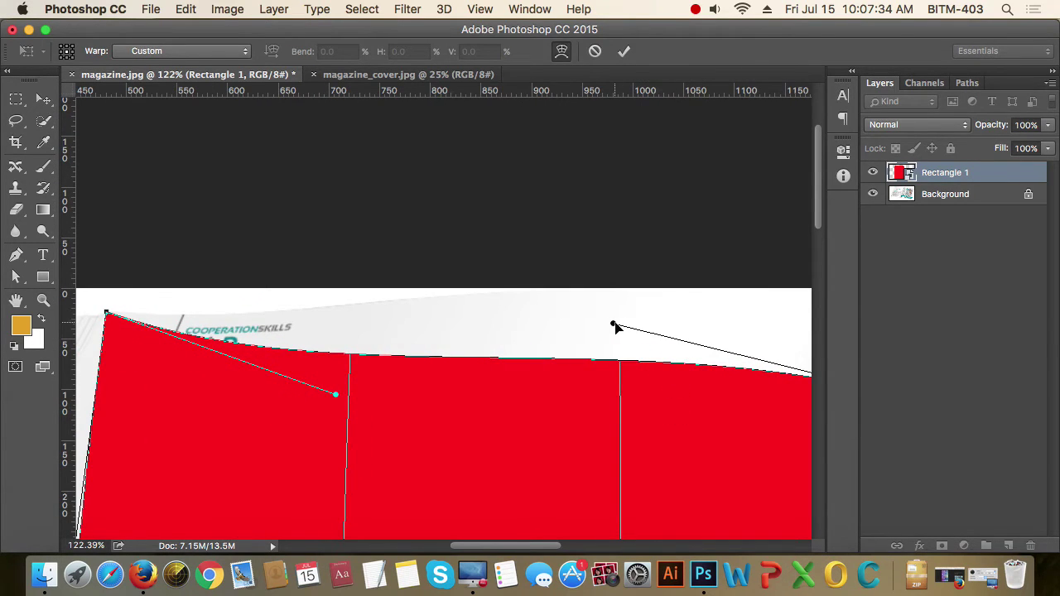
mouse_move(614, 325)
mouse_down()
mouse_move(621, 284)
mouse_move(562, 238)
mouse_up()
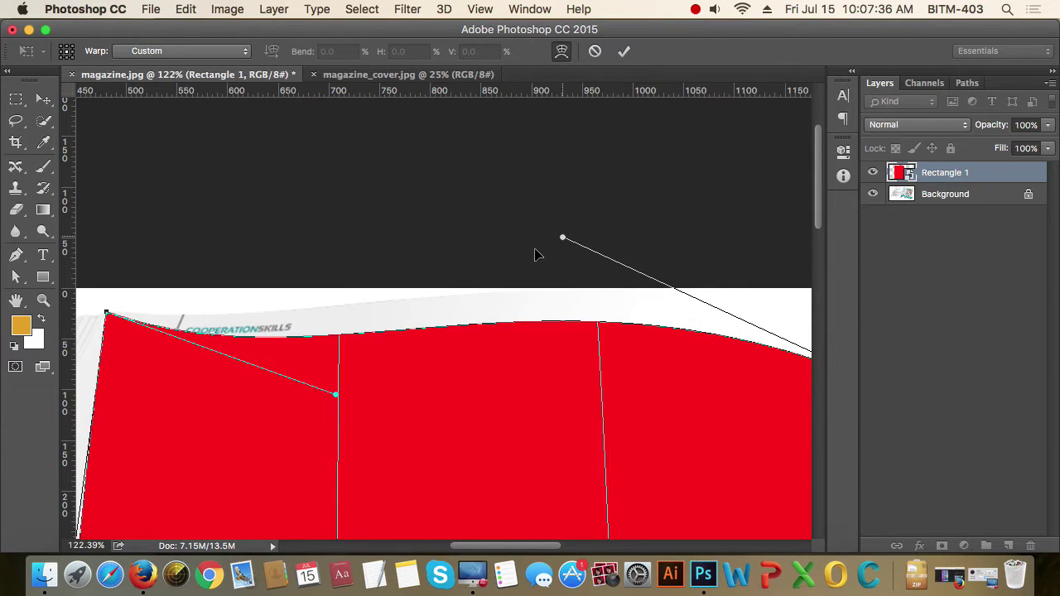
drag(335, 396, 362, 340)
scroll(578, 350, down, 1)
scroll(578, 350, down, 1)
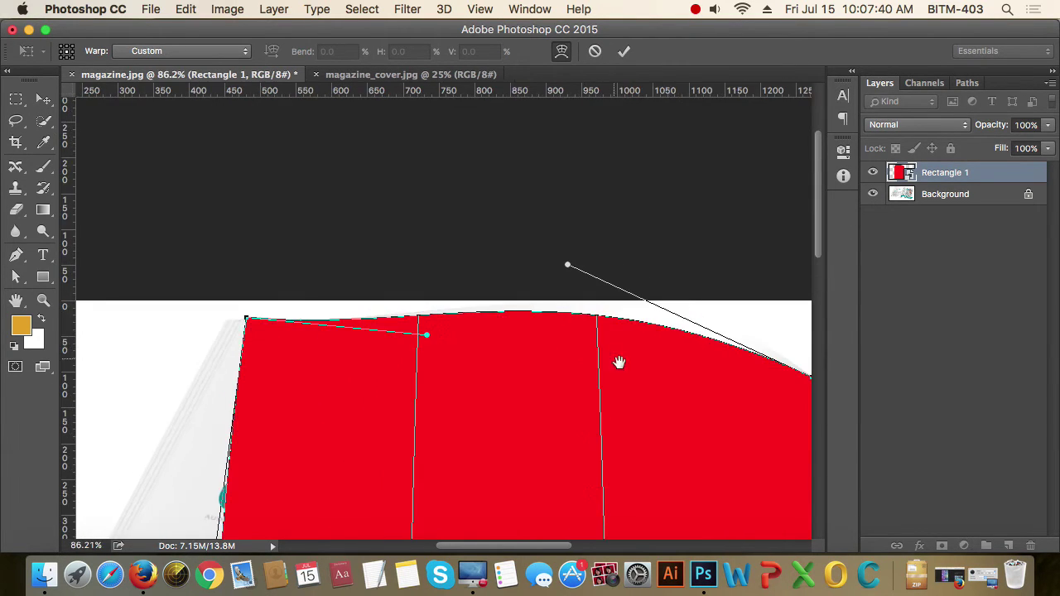
drag(618, 362, 478, 316)
drag(440, 255, 423, 242)
mouse_move(298, 328)
mouse_down()
mouse_move(284, 351)
mouse_move(298, 327)
mouse_up()
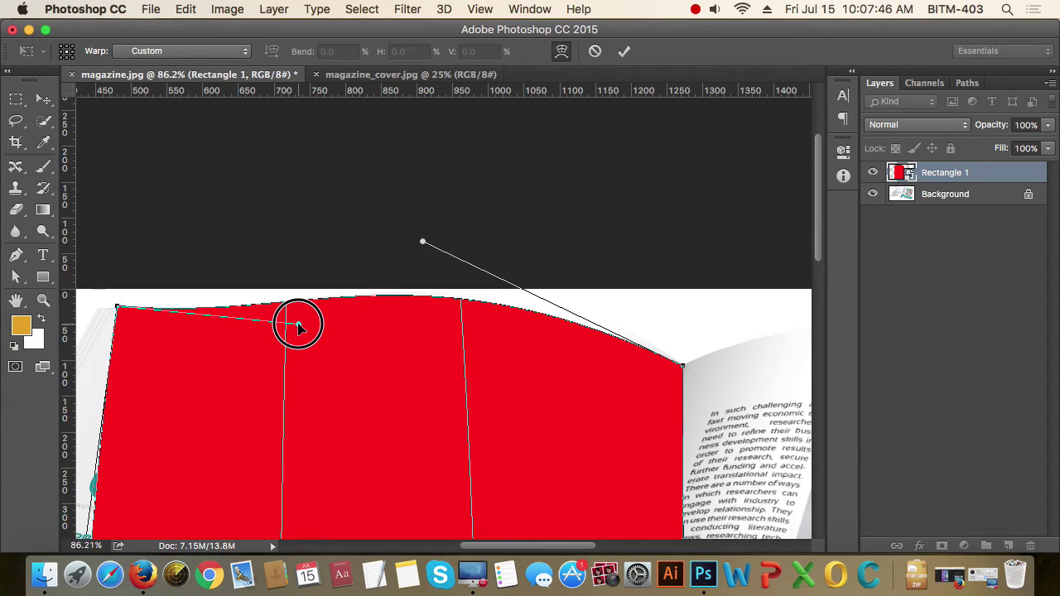
Step: Pull the bottom-right warp corner along the spine onto the page's bottom corner
scroll(384, 324, down, 1)
scroll(516, 259, down, 1)
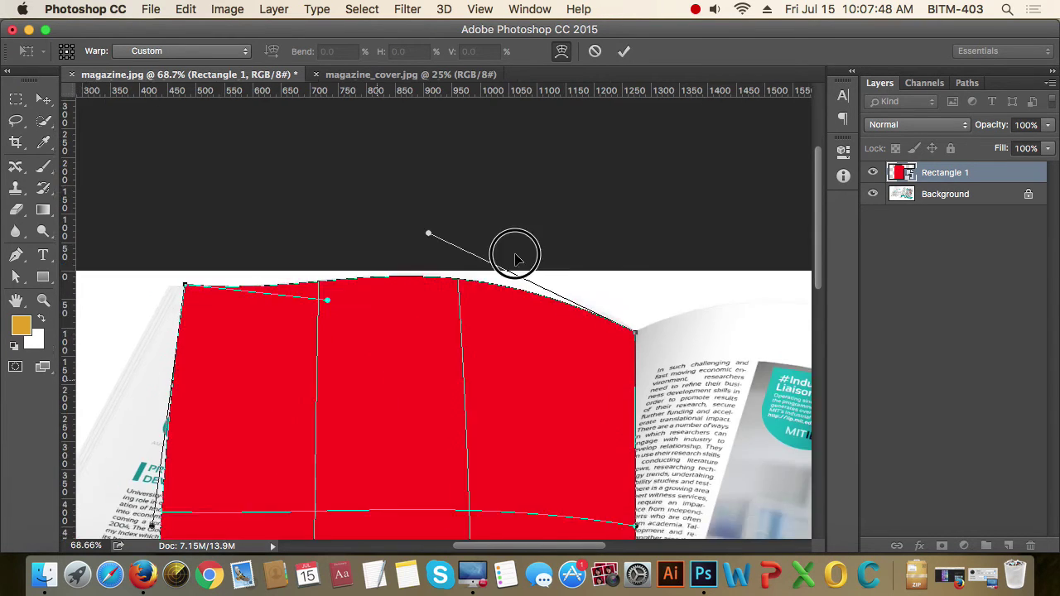
scroll(516, 258, left, 5)
scroll(515, 258, down, 3)
scroll(499, 339, down, 1)
scroll(531, 362, down, 1)
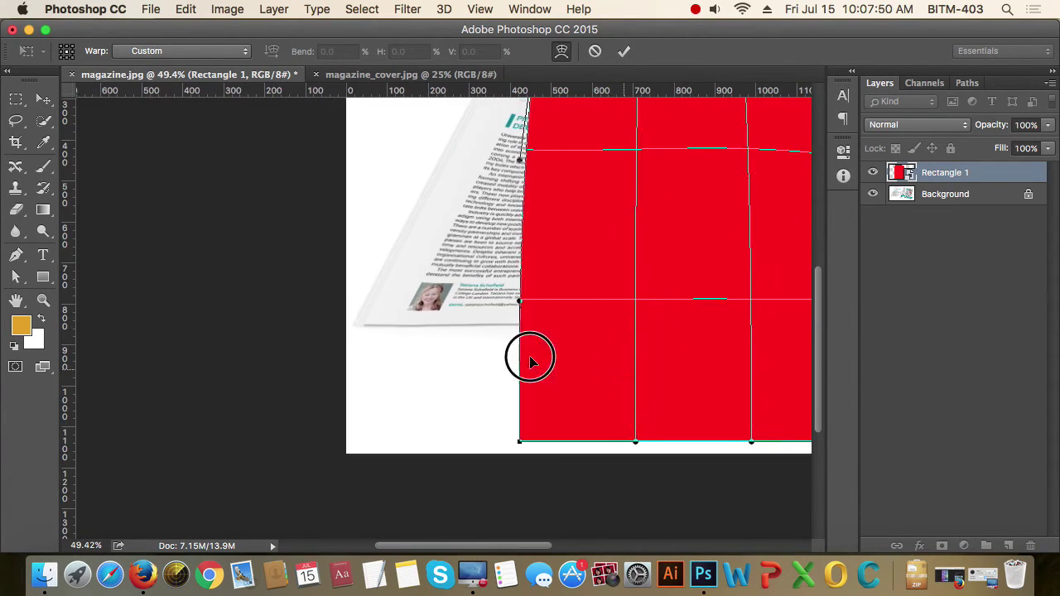
scroll(531, 362, right, 10)
scroll(531, 362, down, 2)
mouse_move(388, 390)
mouse_down()
mouse_move(260, 195)
mouse_move(371, 306)
mouse_up()
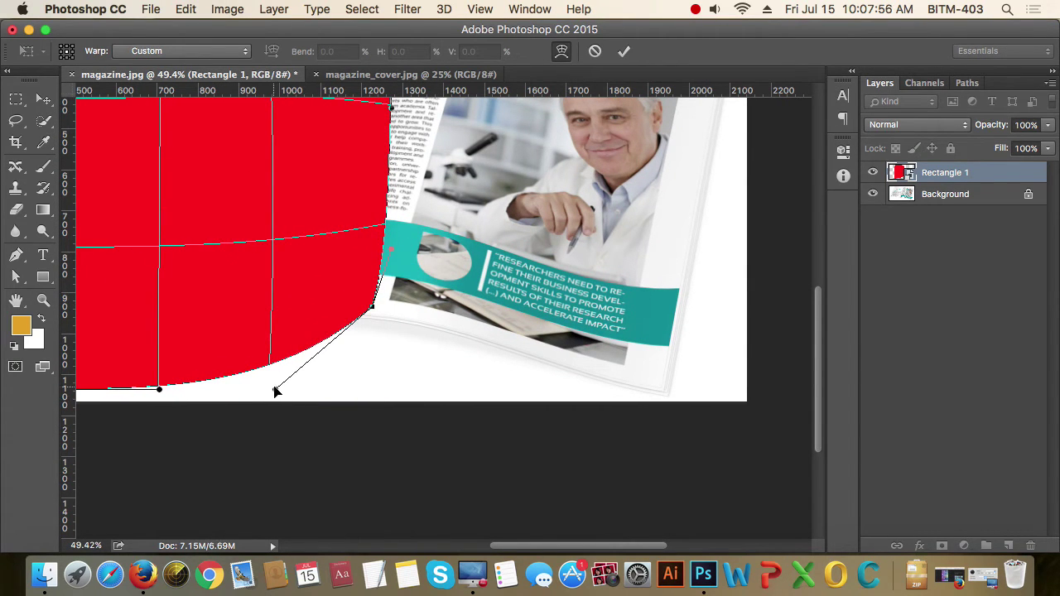
drag(276, 391, 151, 226)
mouse_move(372, 311)
mouse_down()
mouse_move(262, 313)
mouse_move(288, 294)
mouse_up()
scroll(263, 338, up, 1)
scroll(262, 338, up, 4)
scroll(259, 339, up, 3)
drag(271, 308, 271, 310)
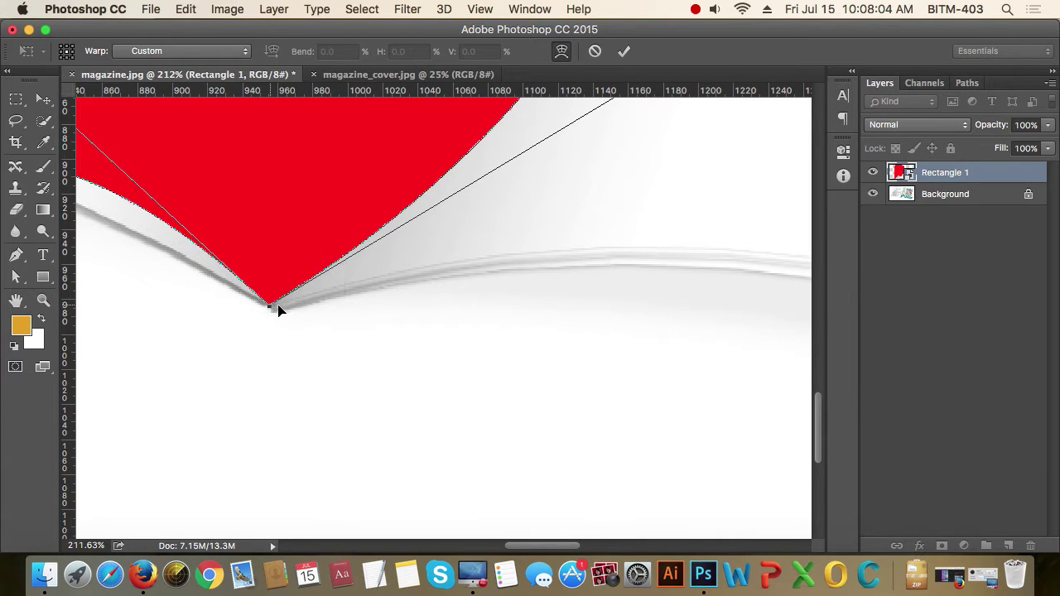
Step: Shape the rectangle's right edge to run along the magazine spine
scroll(330, 307, down, 5)
scroll(330, 307, down, 3)
scroll(330, 303, down, 3)
scroll(330, 304, down, 2)
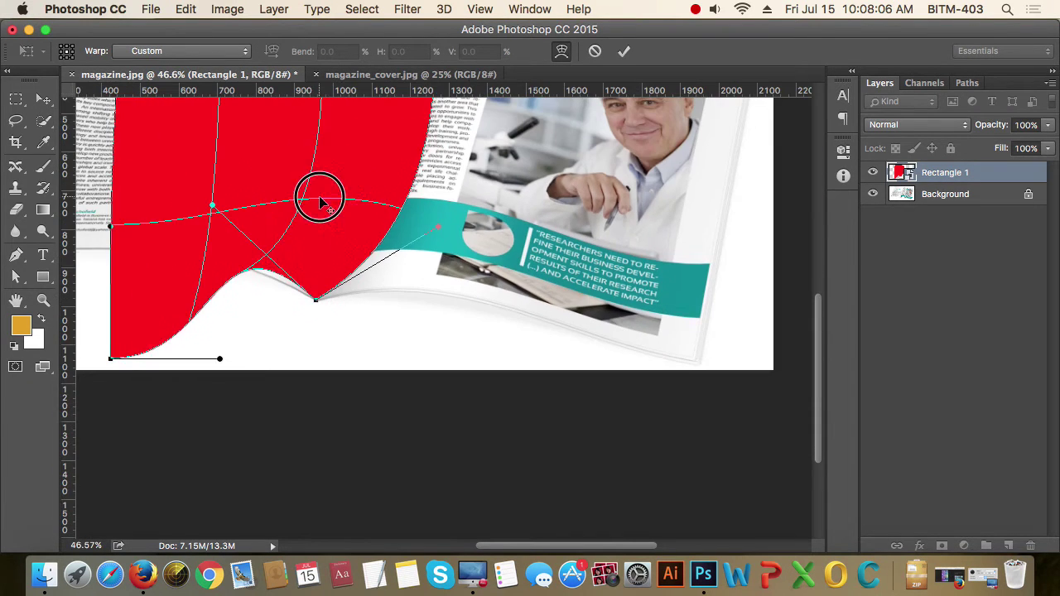
drag(320, 199, 365, 325)
scroll(365, 325, down, 3)
key(super+r)
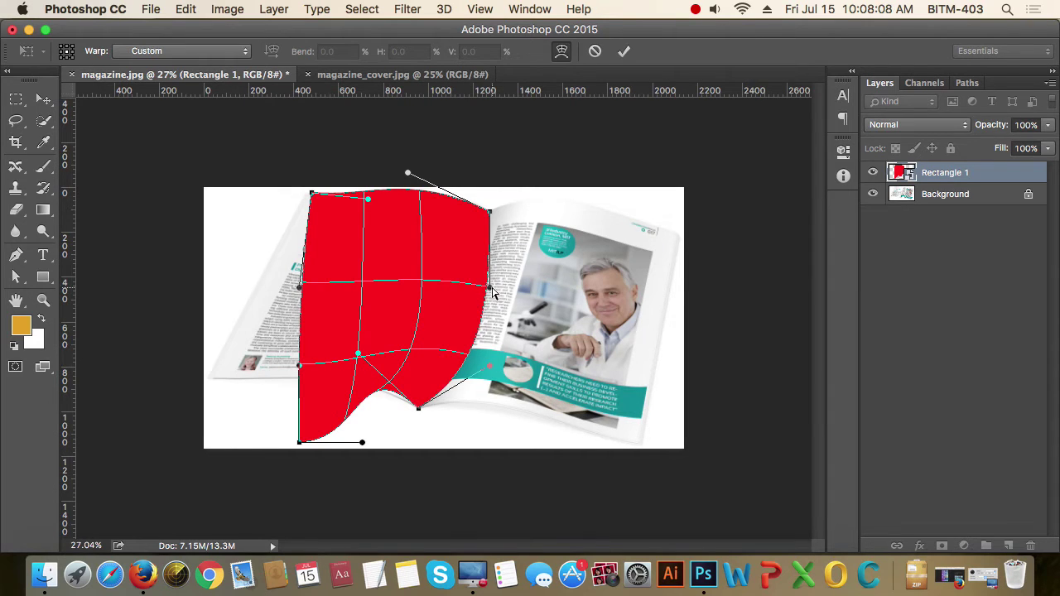
mouse_move(493, 292)
mouse_down()
mouse_move(450, 268)
mouse_move(455, 286)
mouse_up()
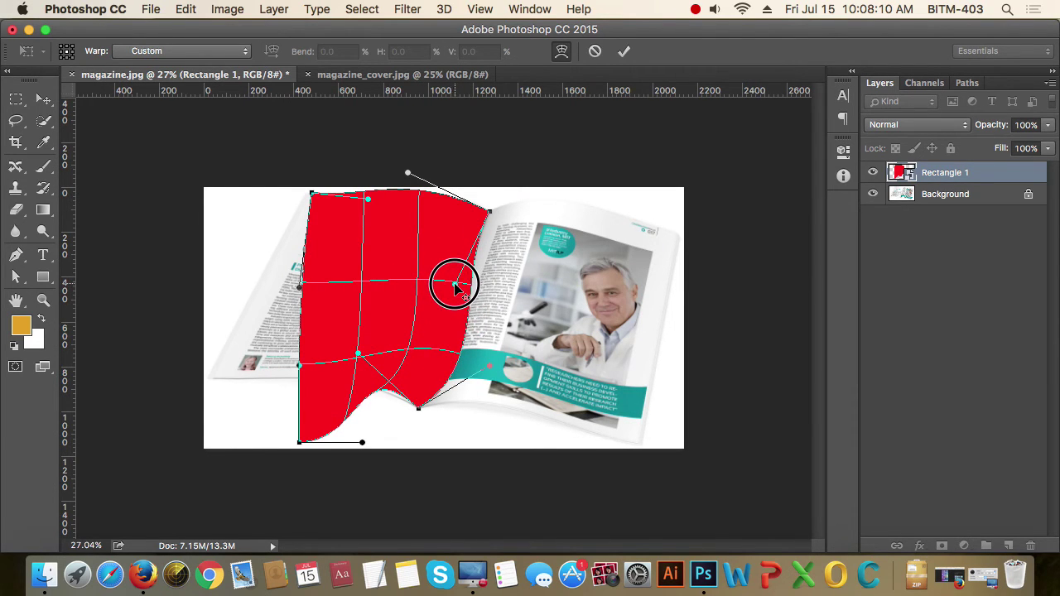
mouse_move(491, 368)
mouse_down()
mouse_move(426, 327)
mouse_move(437, 360)
mouse_up()
scroll(454, 310, up, 3)
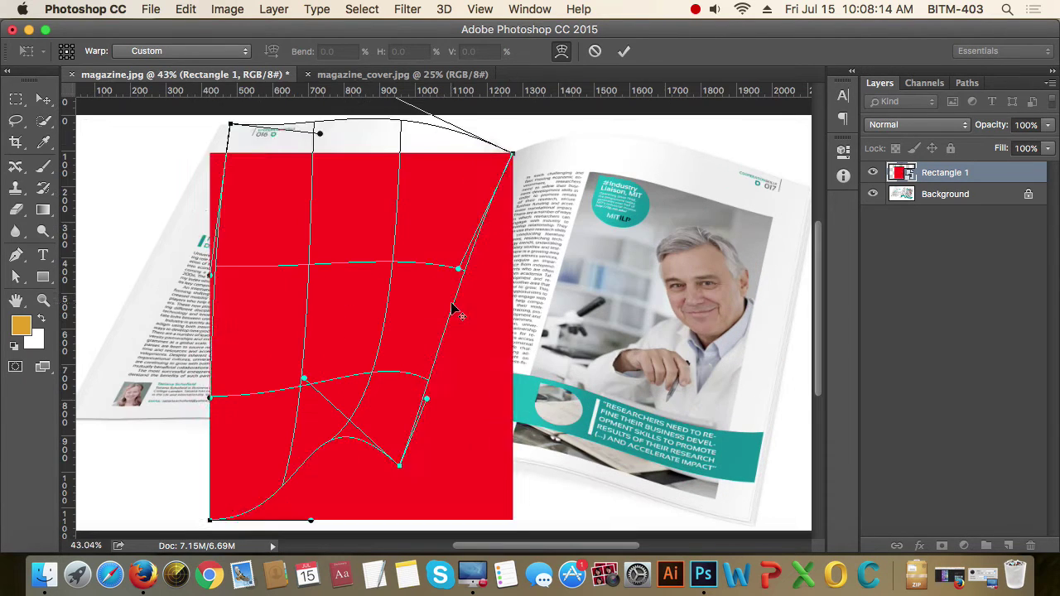
drag(458, 267, 469, 266)
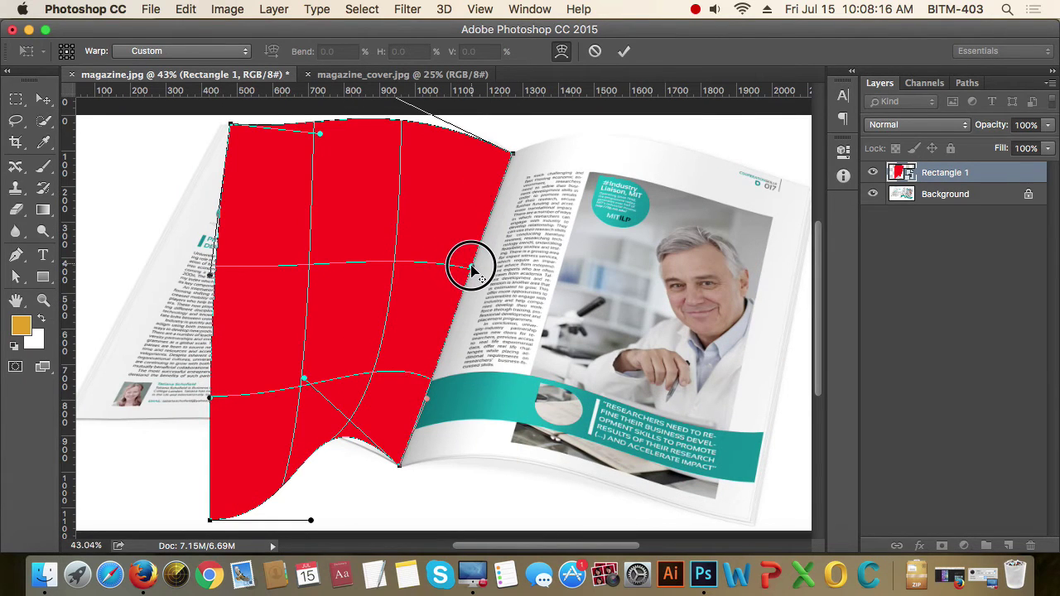
drag(429, 404, 425, 406)
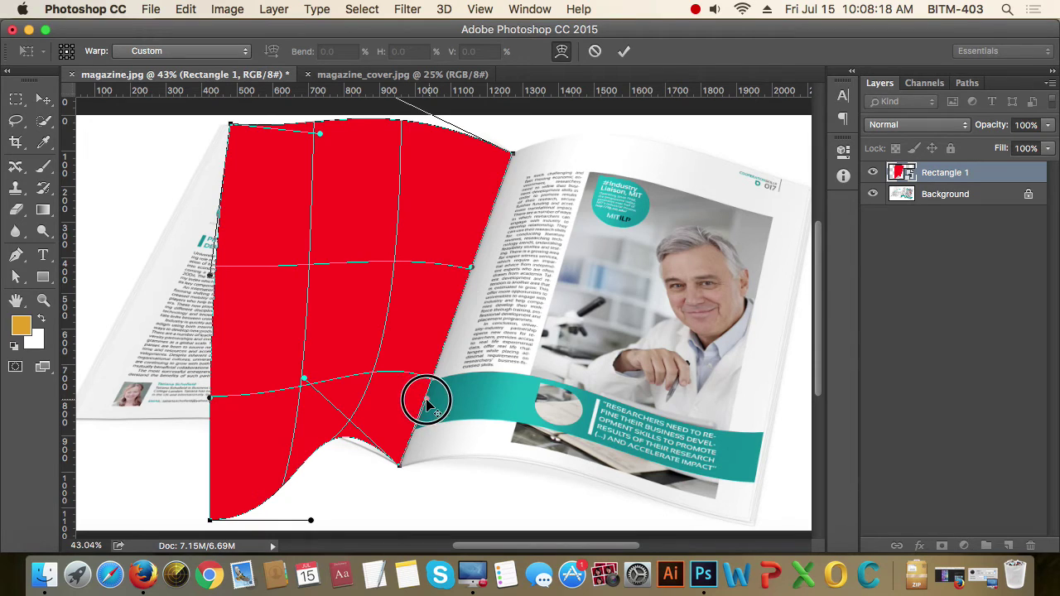
Step: Place the bottom-left warp corner exactly on the page's bottom-left corner
drag(330, 364, 520, 315)
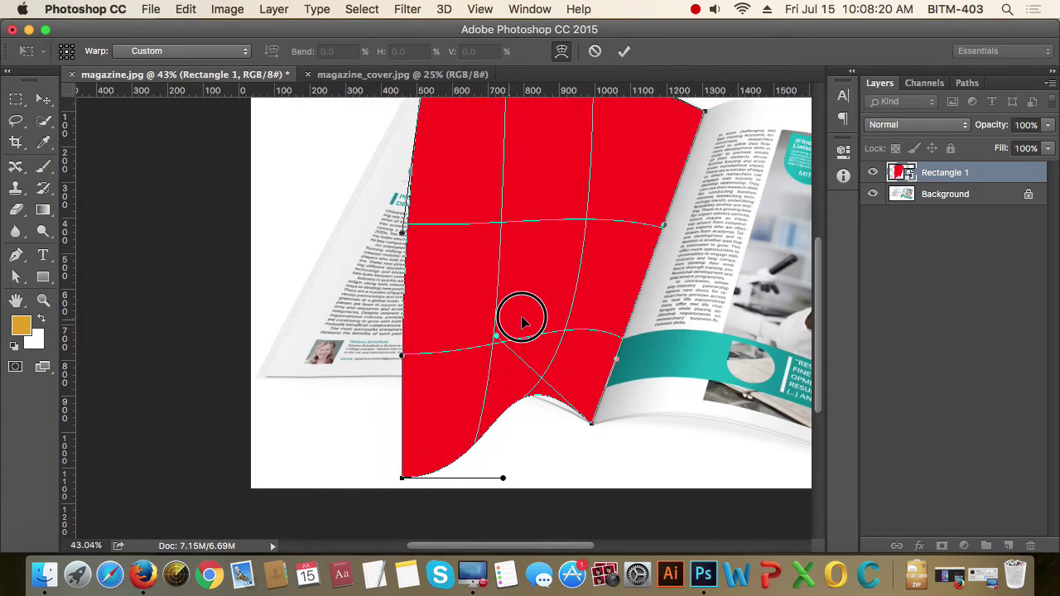
drag(402, 479, 266, 374)
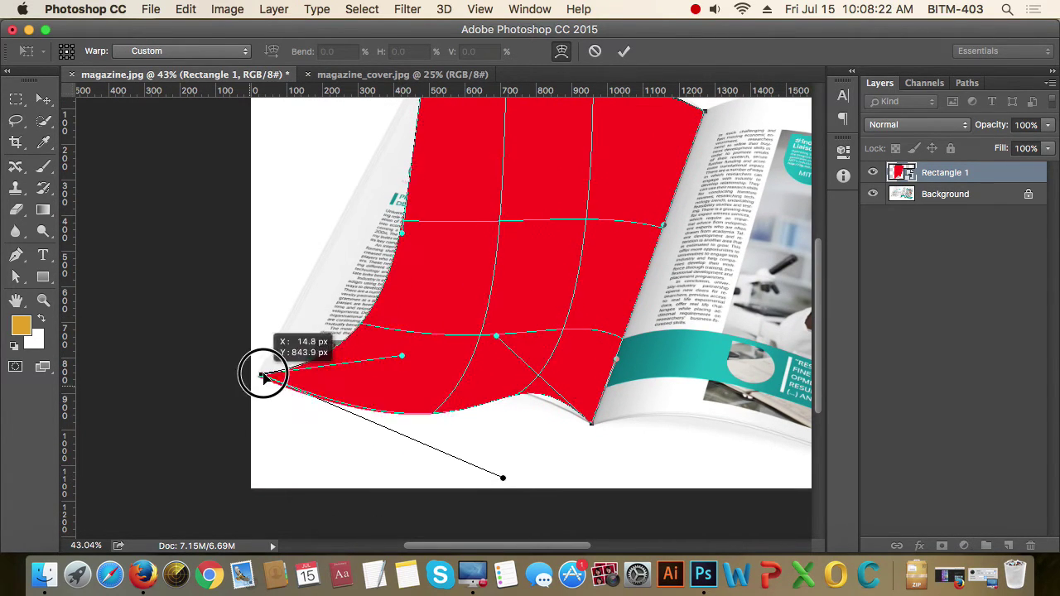
scroll(267, 379, up, 5)
scroll(265, 385, up, 2)
scroll(291, 384, up, 3)
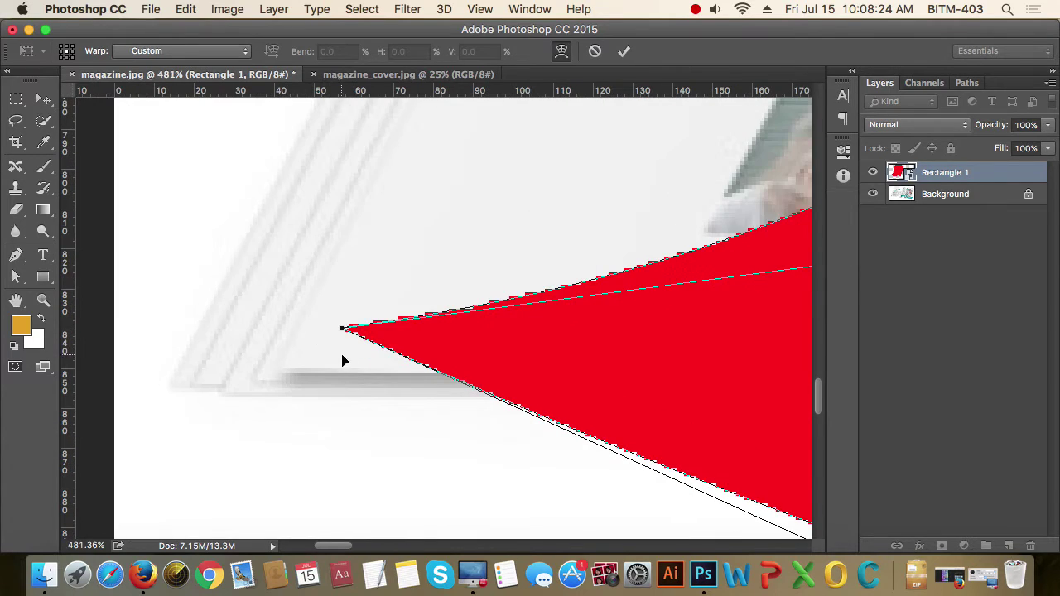
mouse_move(348, 331)
mouse_down()
mouse_move(277, 376)
mouse_move(416, 327)
mouse_move(279, 372)
mouse_up()
scroll(303, 369, down, 5)
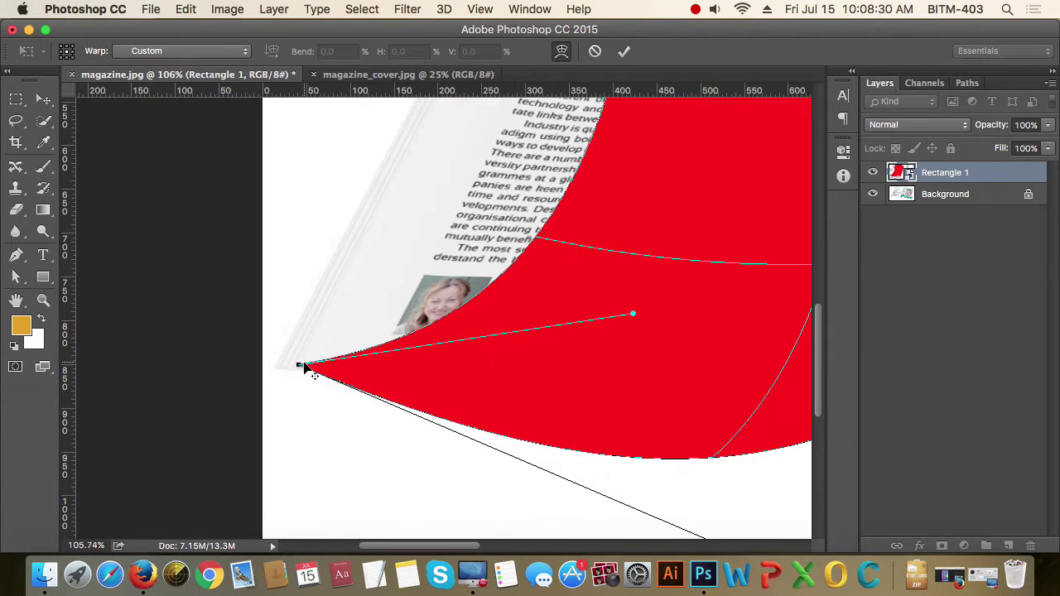
scroll(330, 365, down, 3)
scroll(332, 364, down, 2)
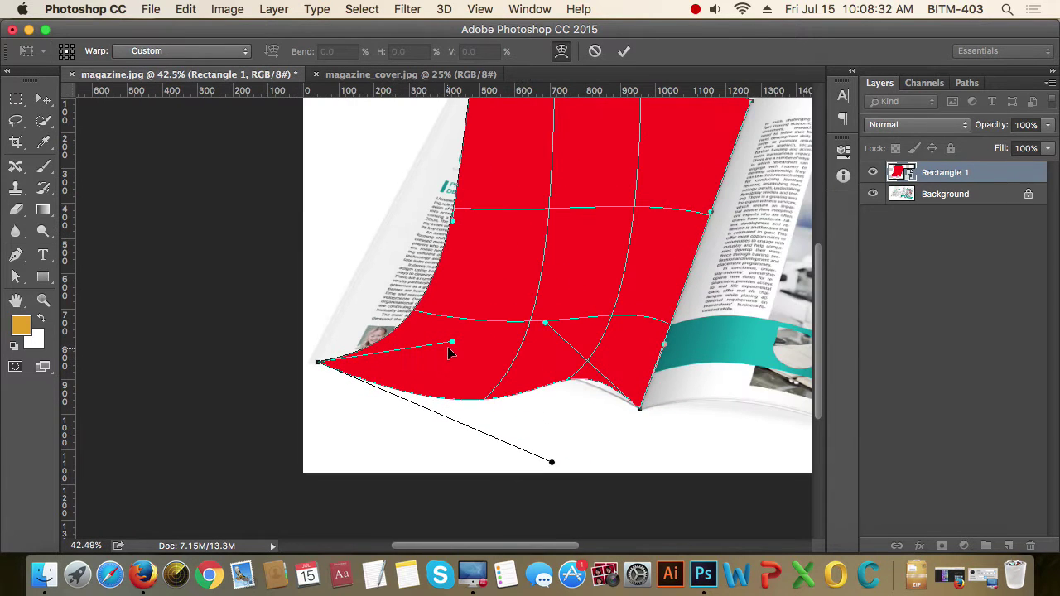
Step: Flatten the bottom edge's curl so it follows the page bottom
drag(452, 342, 364, 273)
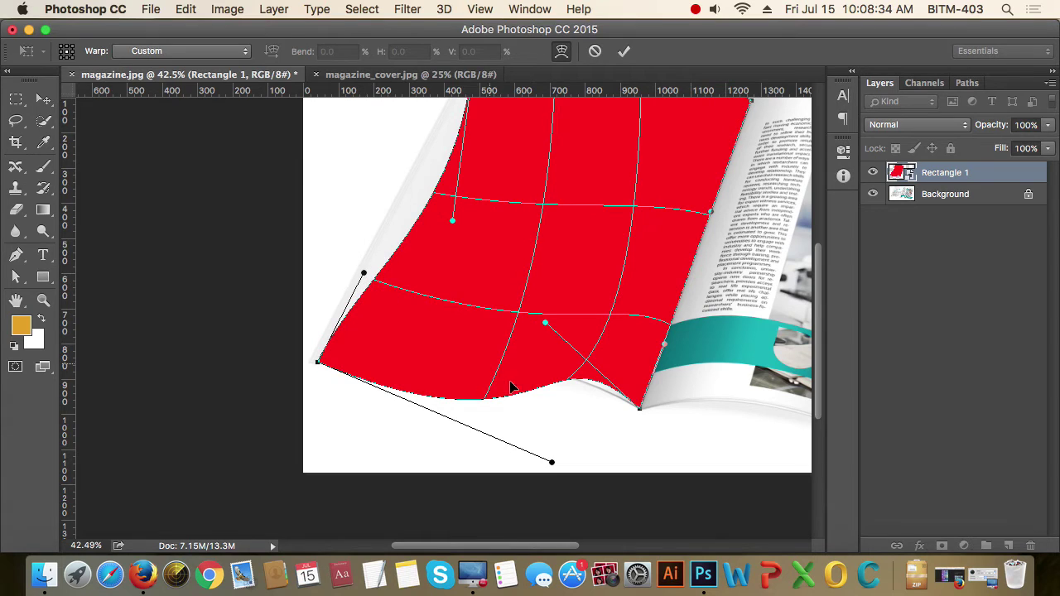
mouse_move(552, 465)
mouse_down()
mouse_move(393, 293)
mouse_move(396, 339)
mouse_move(379, 359)
mouse_move(392, 374)
mouse_up()
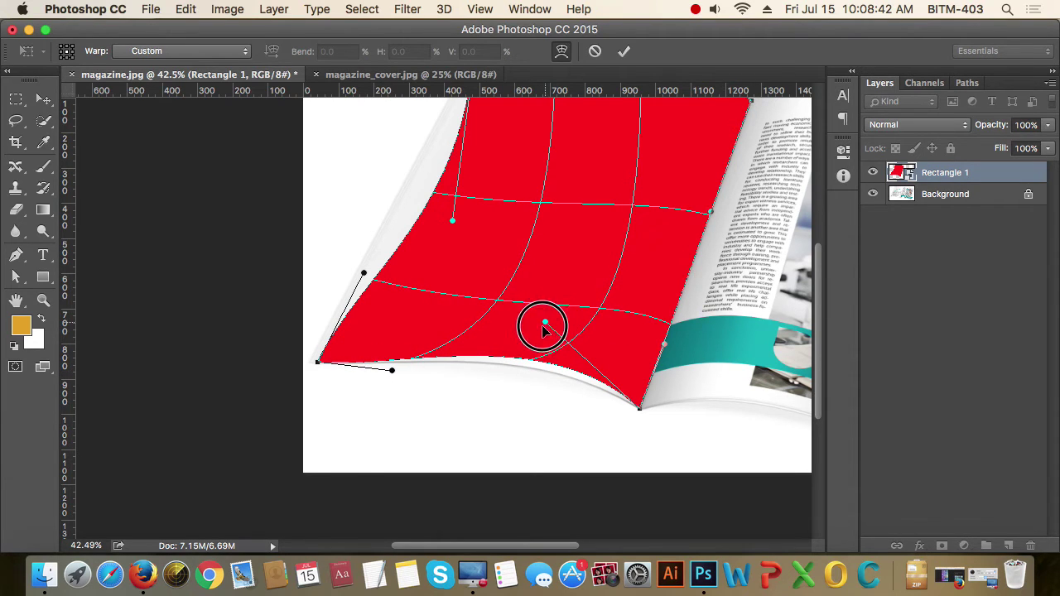
drag(543, 330, 523, 338)
Step: Line up the rectangle's left edge with the page's outer edge
mouse_move(490, 248)
mouse_down()
mouse_move(522, 373)
mouse_move(492, 351)
mouse_move(473, 294)
mouse_up()
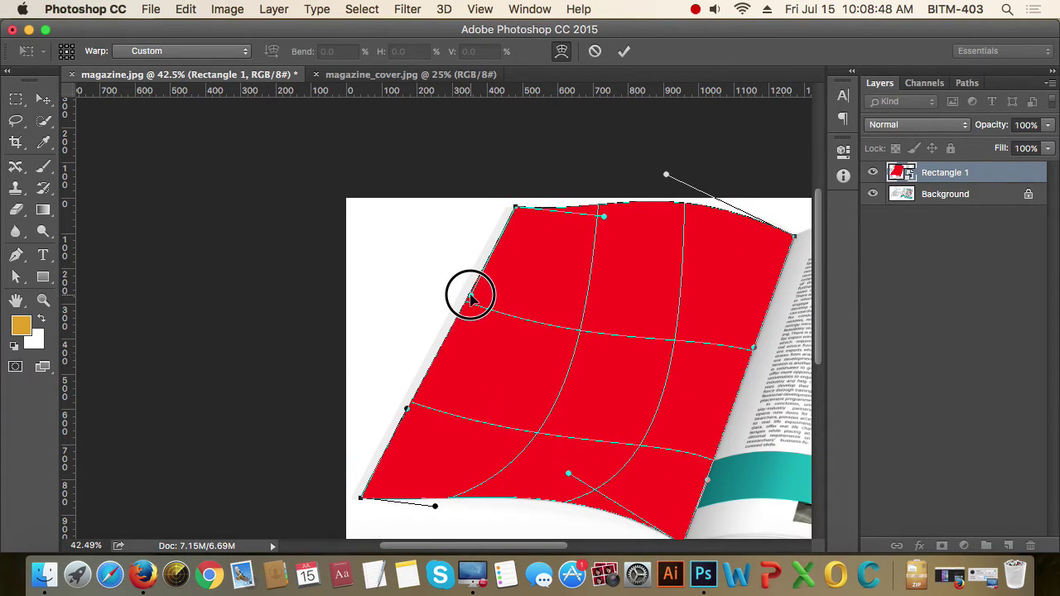
scroll(497, 239, up, 3)
scroll(511, 294, up, 3)
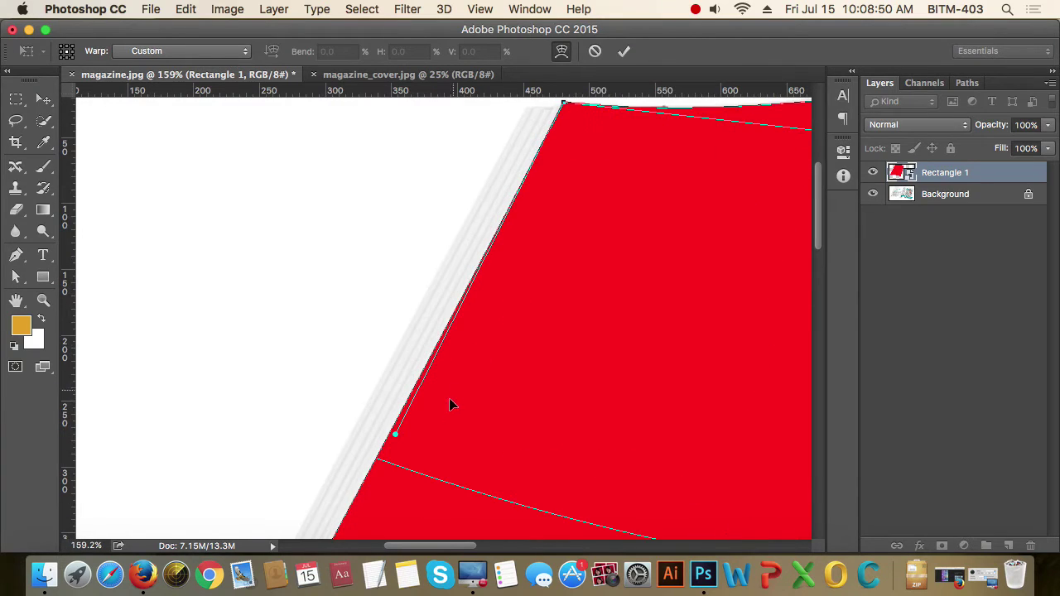
drag(397, 437, 400, 414)
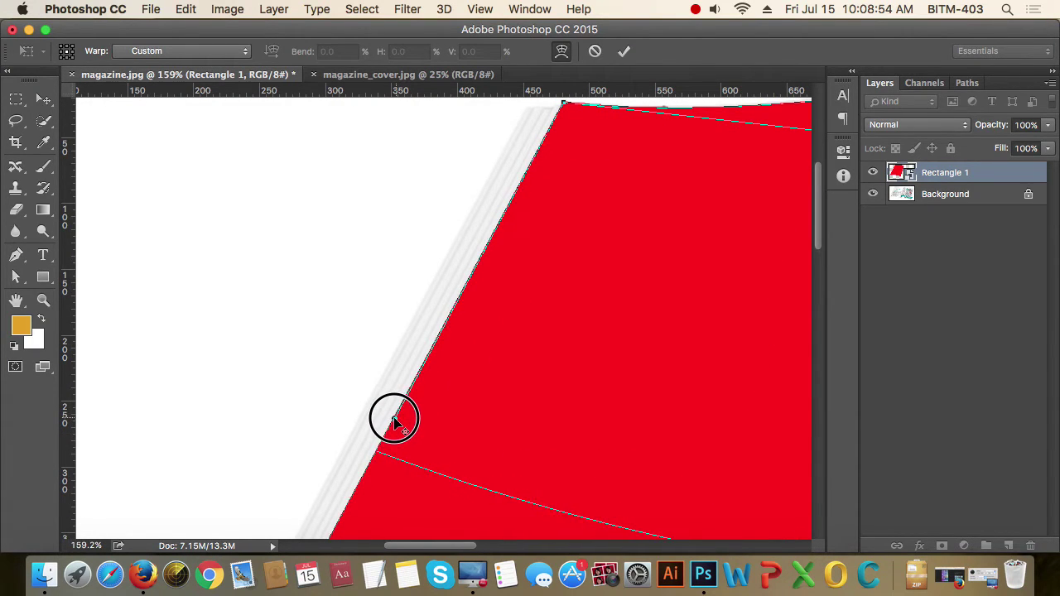
drag(398, 413, 393, 418)
scroll(392, 422, down, 2)
scroll(513, 225, up, 3)
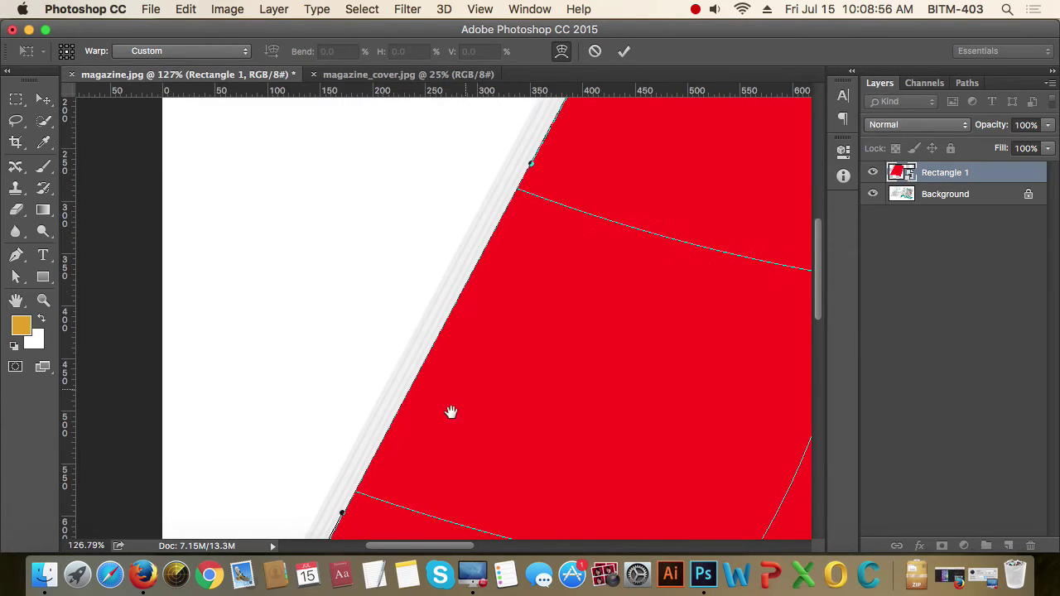
Step: Bend the interior warp mesh to match the page curve and commit the warp
drag(472, 199, 480, 139)
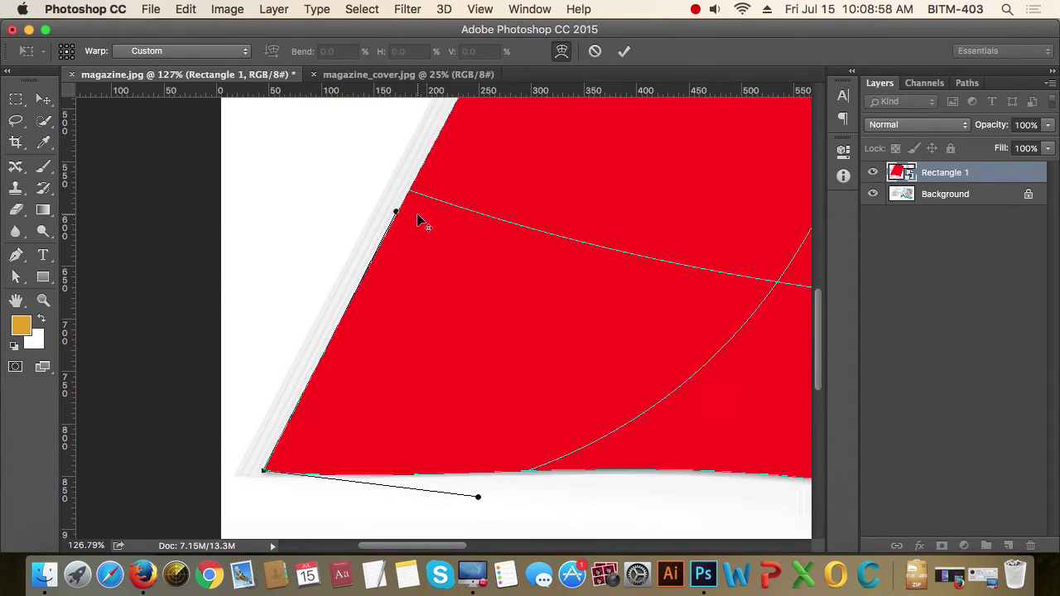
scroll(419, 219, down, 3)
scroll(416, 218, down, 1)
scroll(604, 211, down, 1)
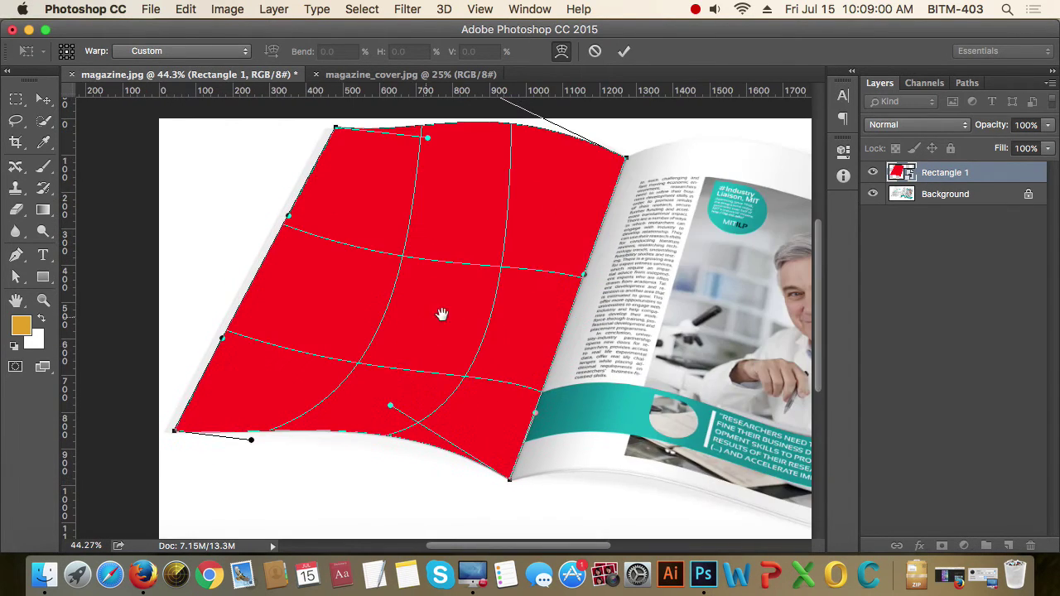
drag(324, 336, 308, 315)
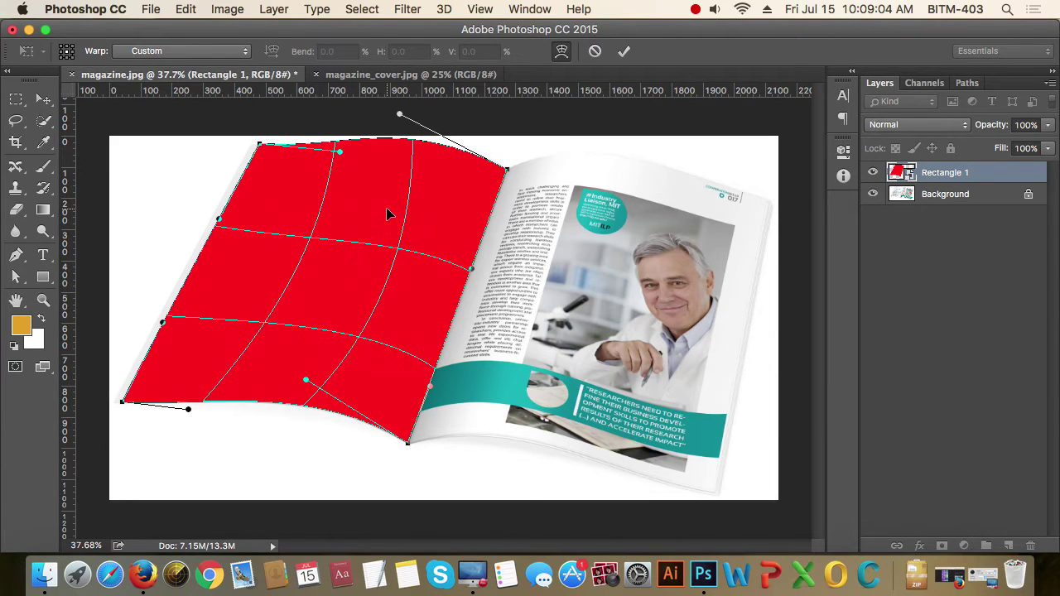
drag(386, 212, 377, 216)
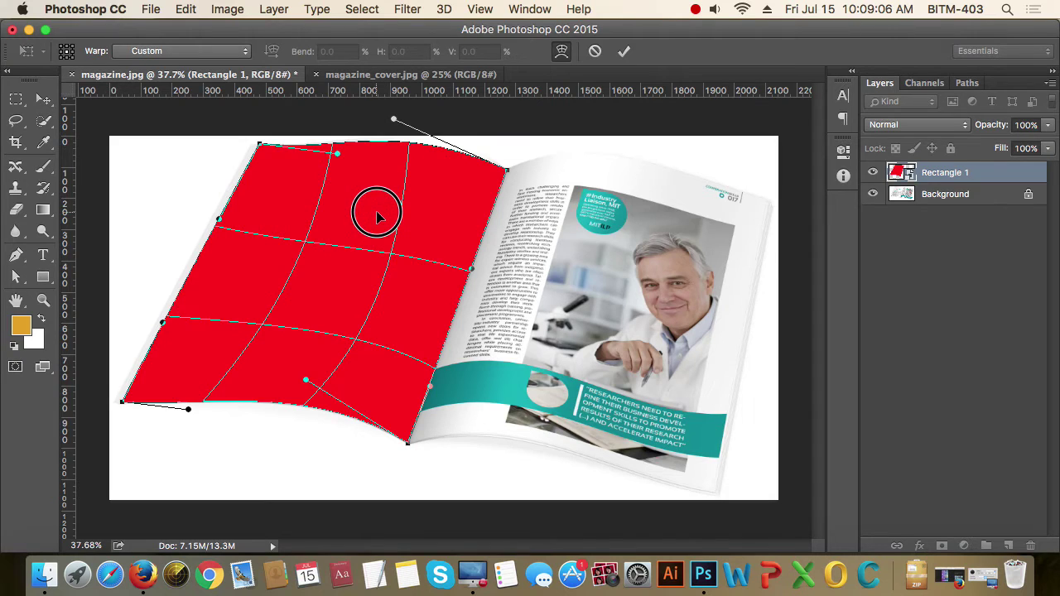
mouse_move(304, 303)
mouse_down()
mouse_move(290, 300)
mouse_move(293, 270)
mouse_move(350, 260)
mouse_move(327, 266)
mouse_move(354, 288)
mouse_up()
scroll(328, 266, down, 1)
scroll(332, 269, down, 1)
key(Return)
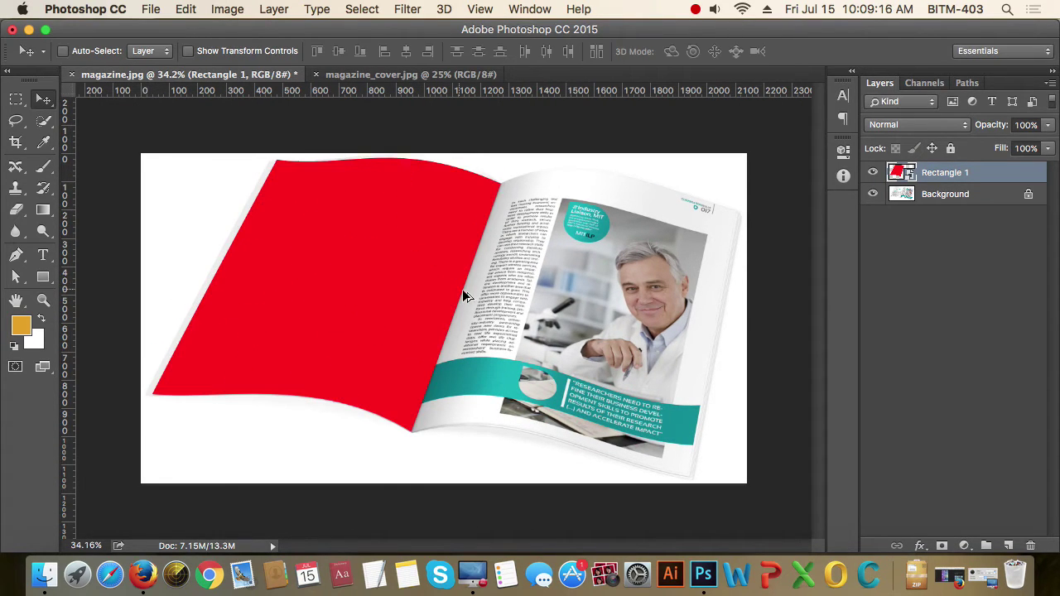
Step: Open the Rectangle 1 smart object's contents as Rectangle 1.psb
scroll(467, 289, down, 5)
click(499, 280)
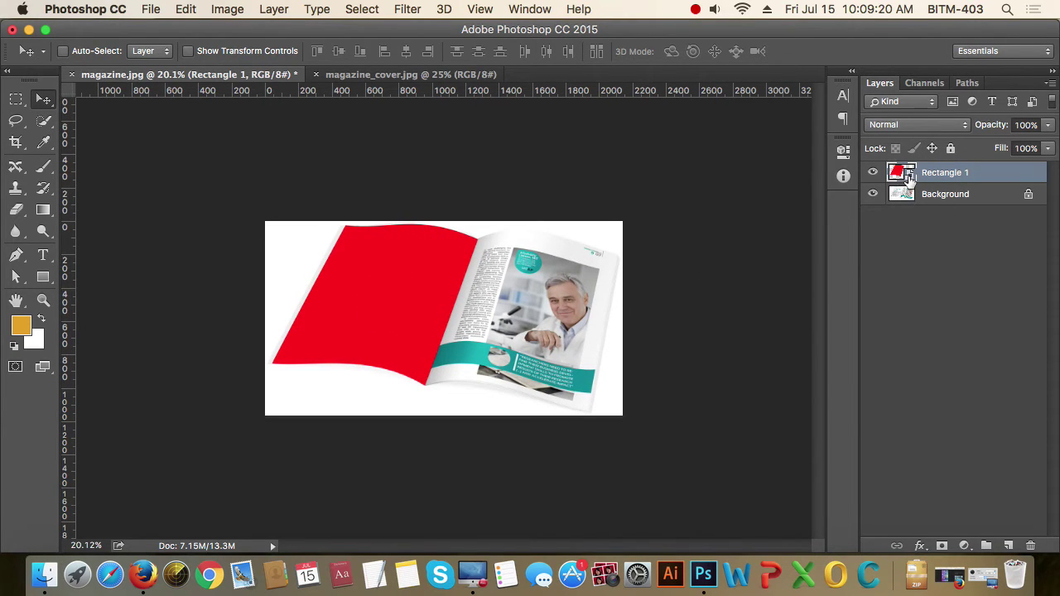
double_click(904, 173)
Step: Marquee-select and copy the right-hand TIME cover in magazine_cover.jpg
click(398, 74)
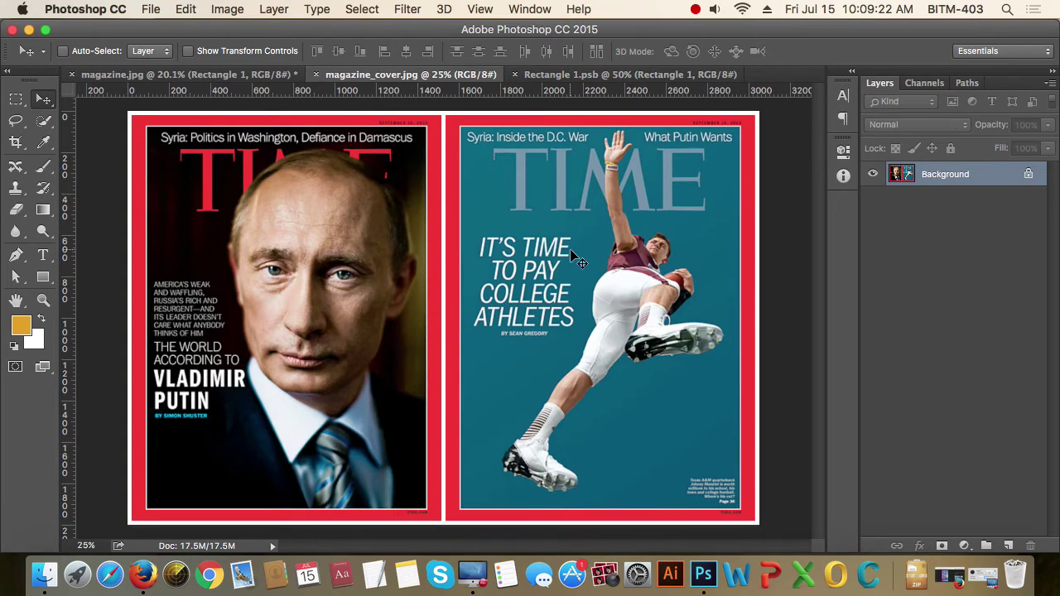
click(16, 99)
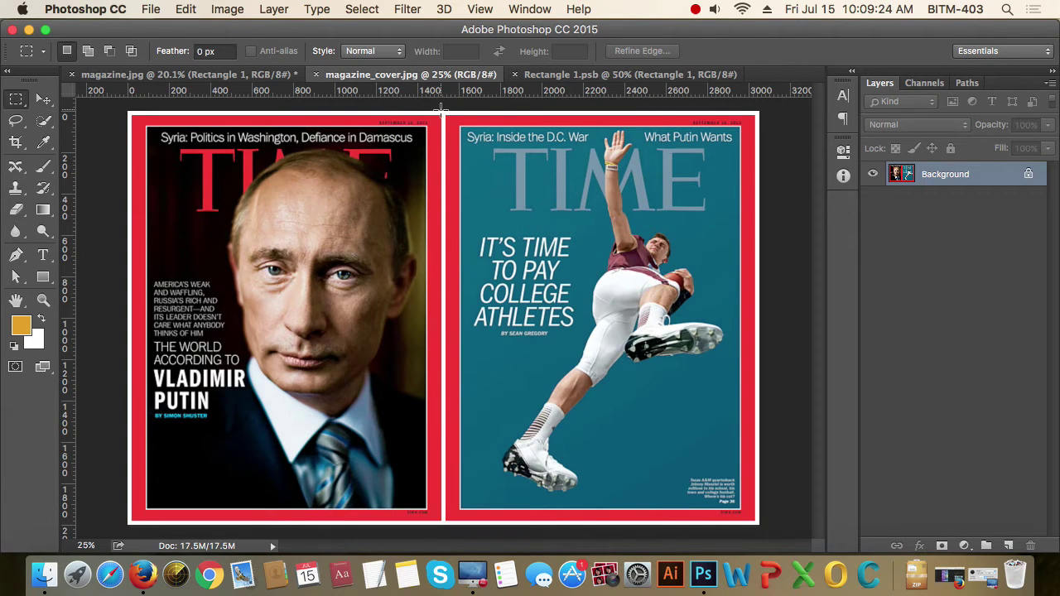
drag(442, 110, 788, 540)
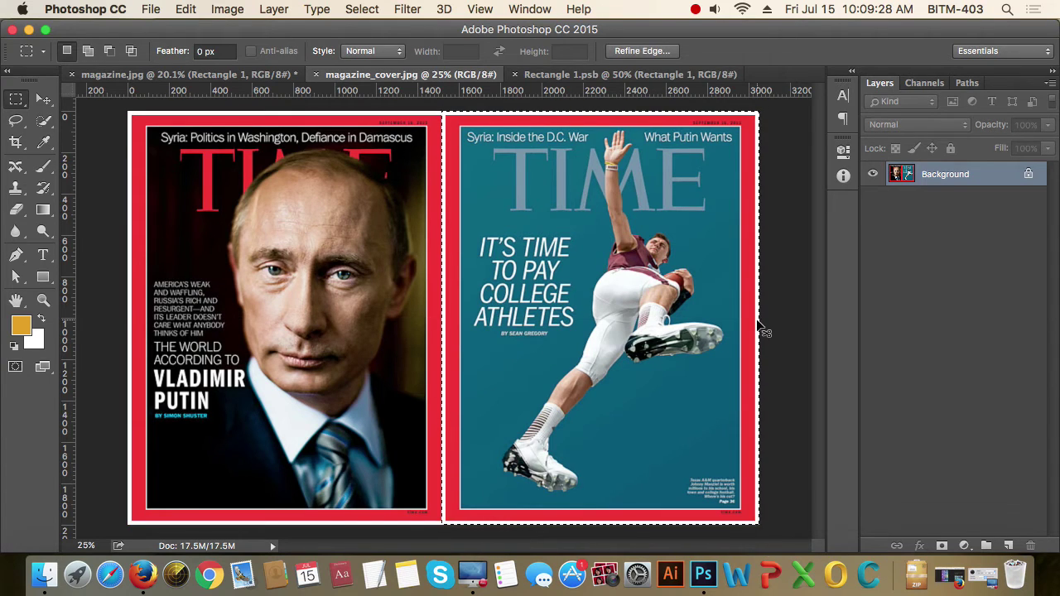
key(ctrl+c)
Step: Paste the cover into Rectangle 1.psb and scale it to about 56% to fit
click(597, 75)
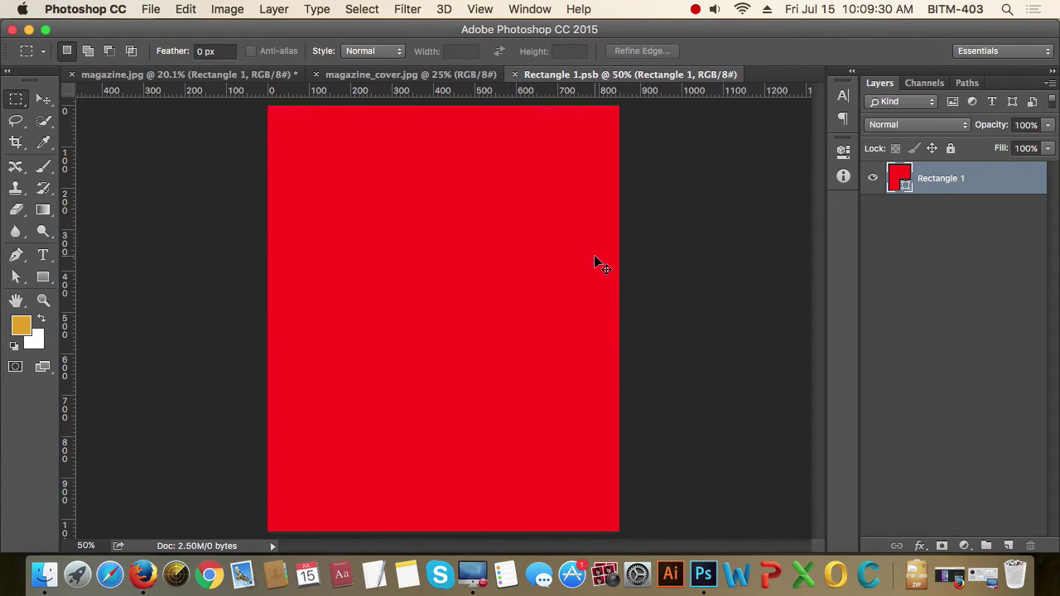
key(ctrl+v)
scroll(536, 275, down, 3)
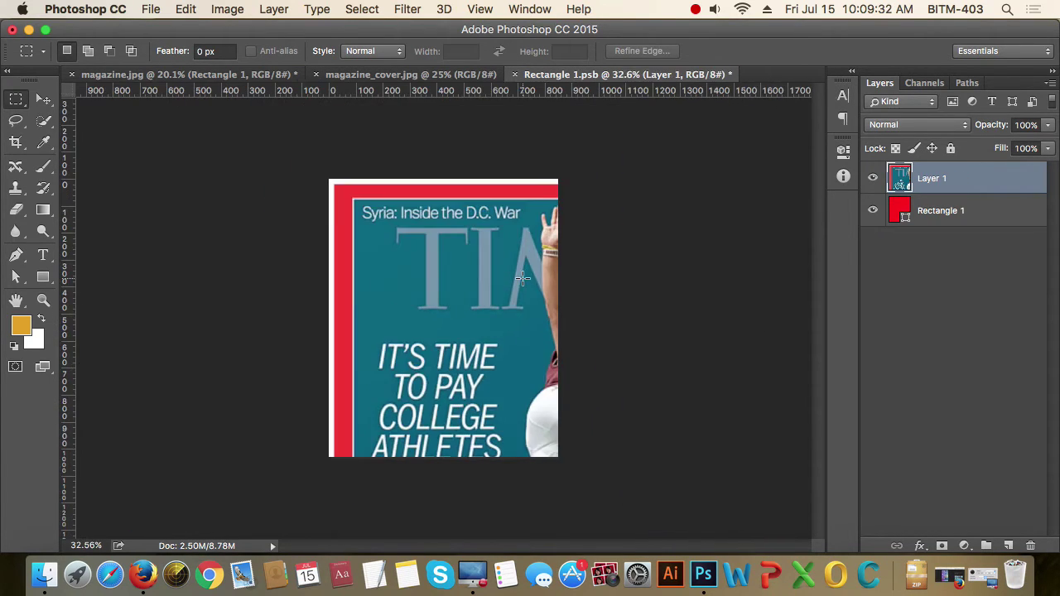
scroll(527, 277, down, 2)
key(ctrl+t)
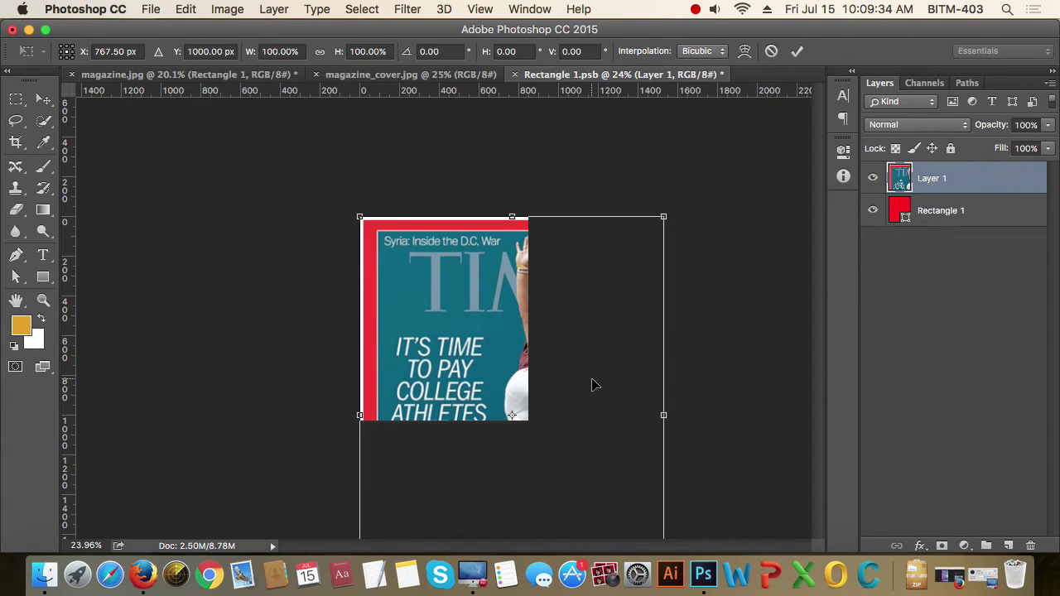
scroll(594, 386, down, 1)
scroll(580, 390, down, 1)
scroll(578, 390, down, 1)
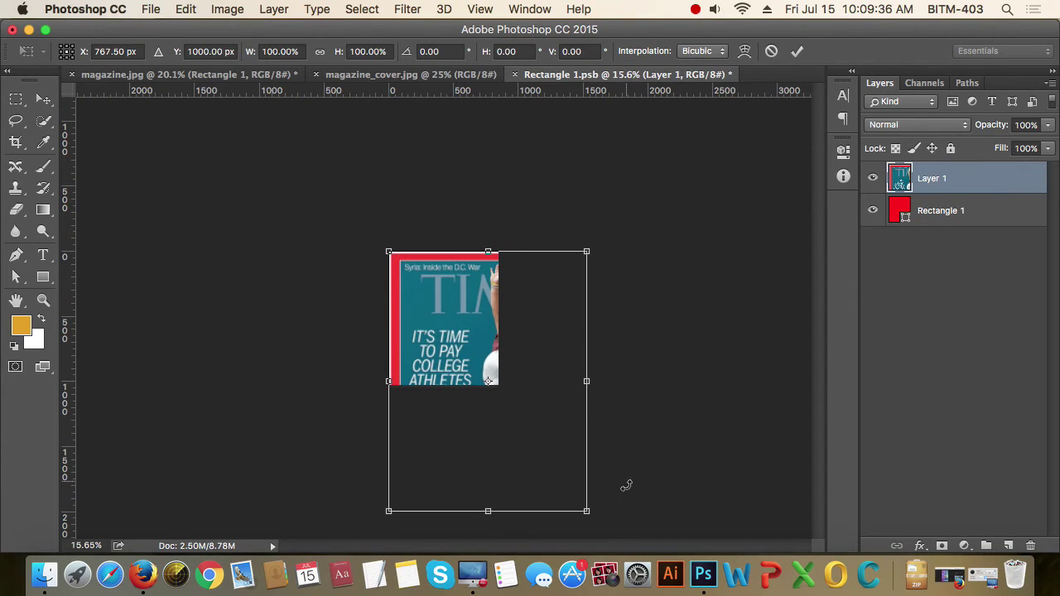
drag(588, 512, 499, 396)
scroll(500, 420, up, 10)
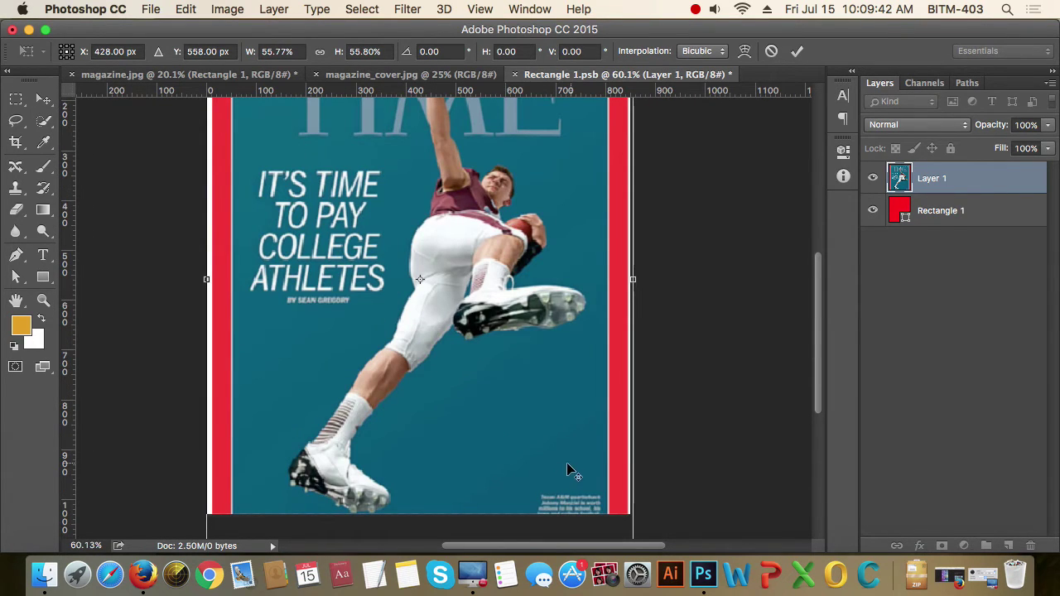
scroll(547, 439, down, 5)
scroll(546, 439, right, 2)
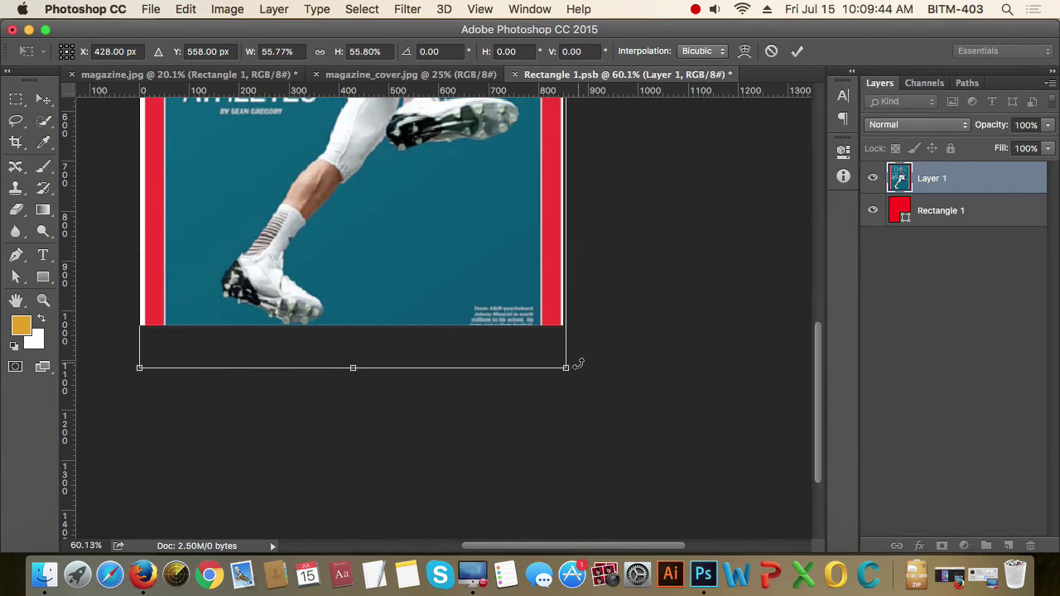
drag(566, 369, 566, 365)
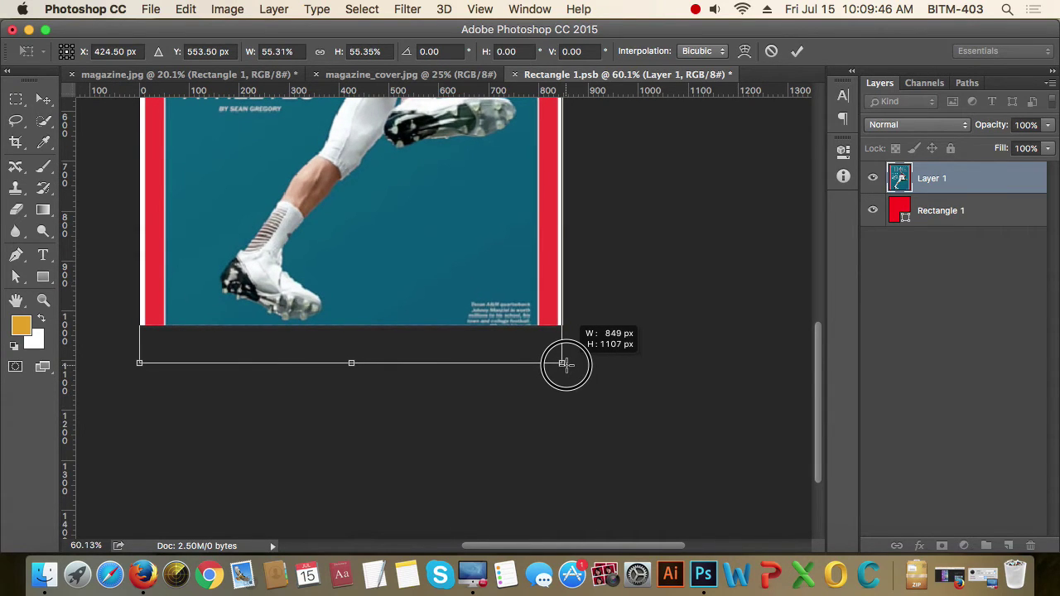
key(super+0)
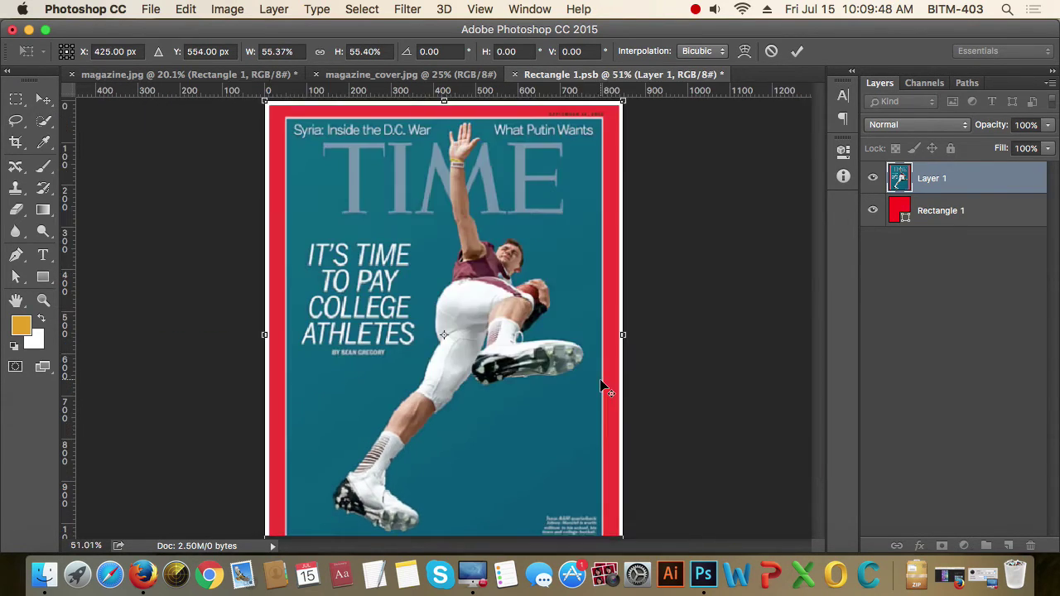
key(Return)
Step: Save Rectangle 1.psb and return to the magazine spread to view the warped cover
key(super+minus)
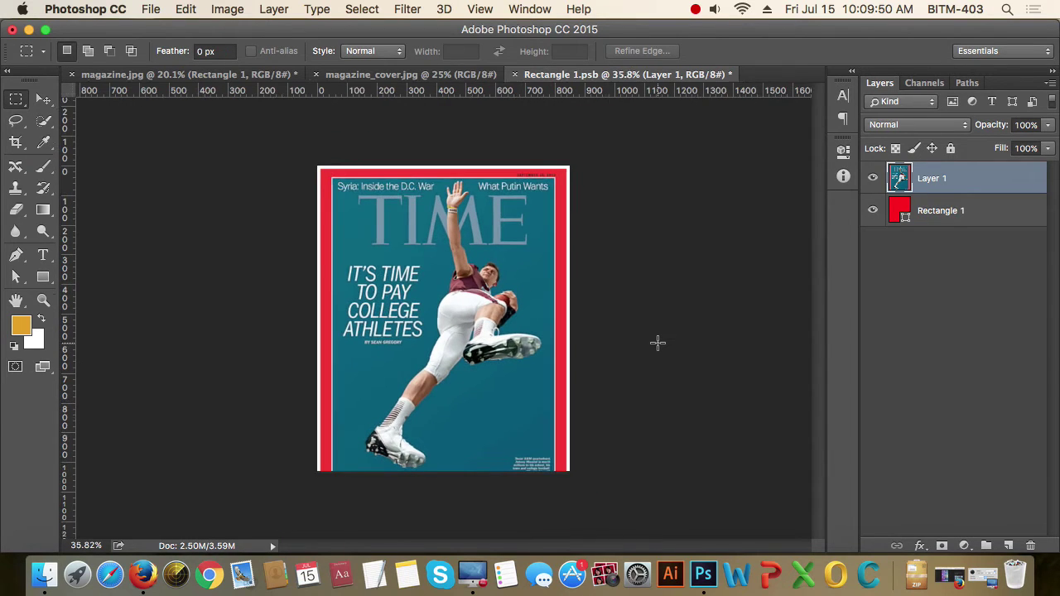
key(super+s)
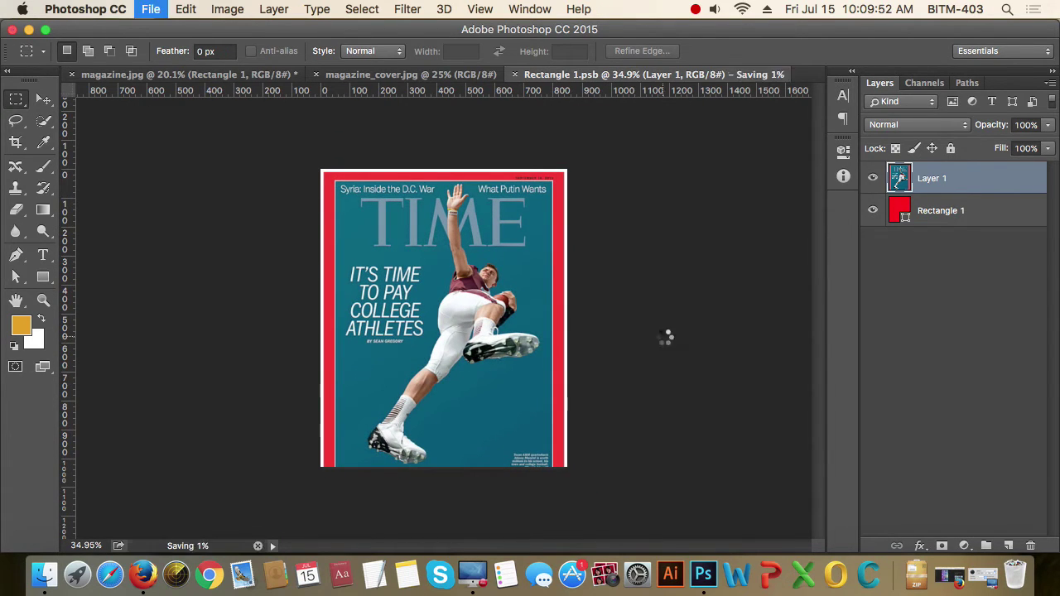
click(408, 76)
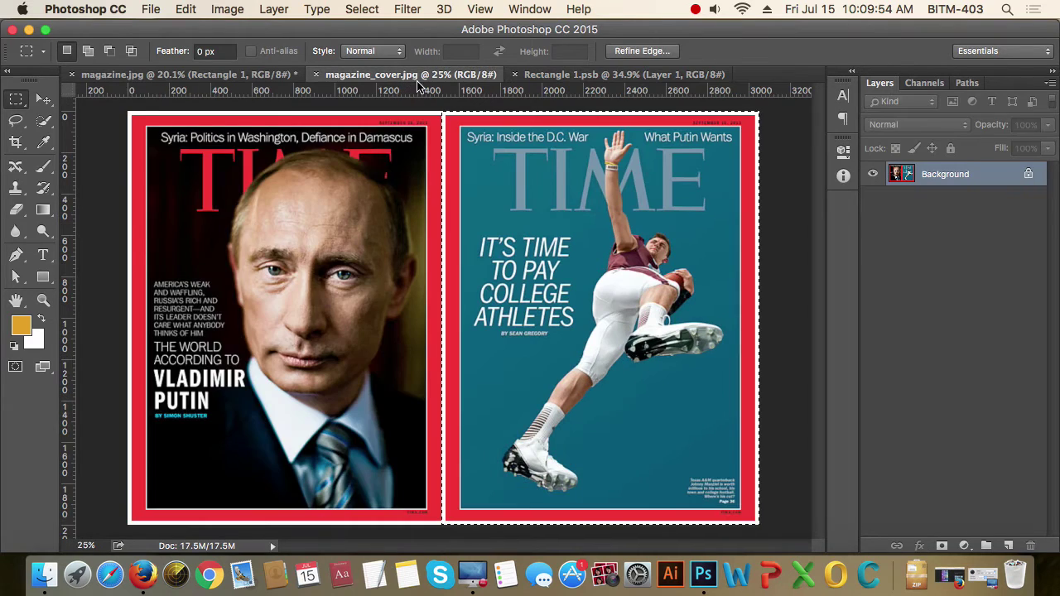
click(277, 78)
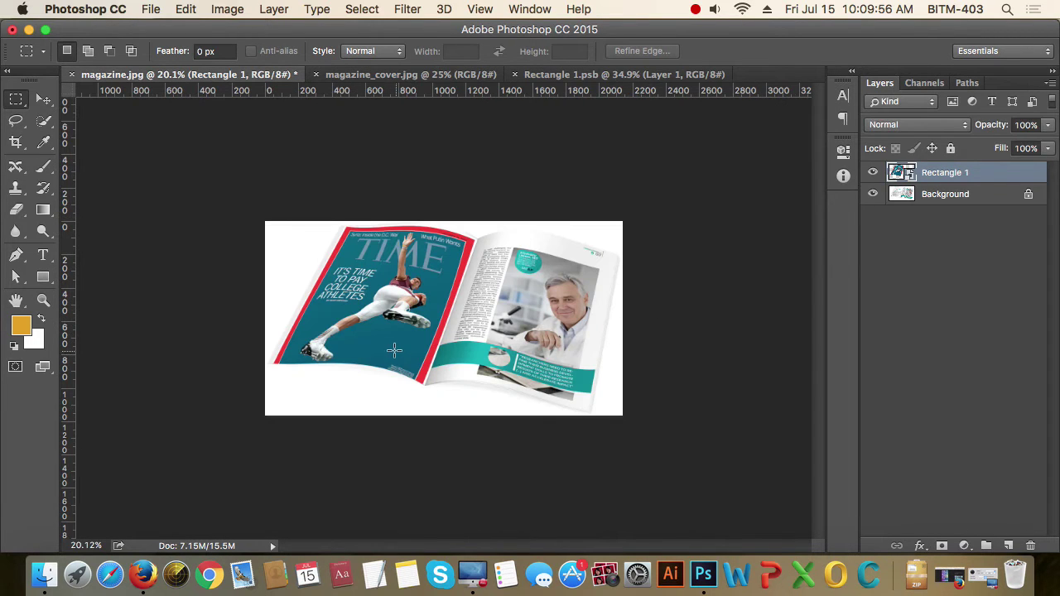
scroll(394, 350, up, 5)
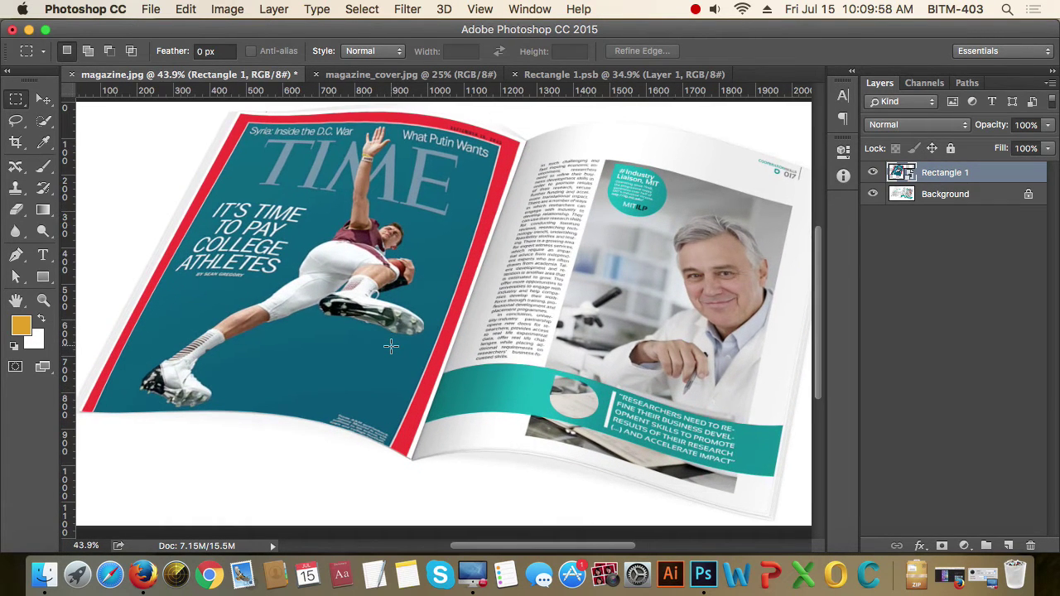
scroll(591, 303, down, 3)
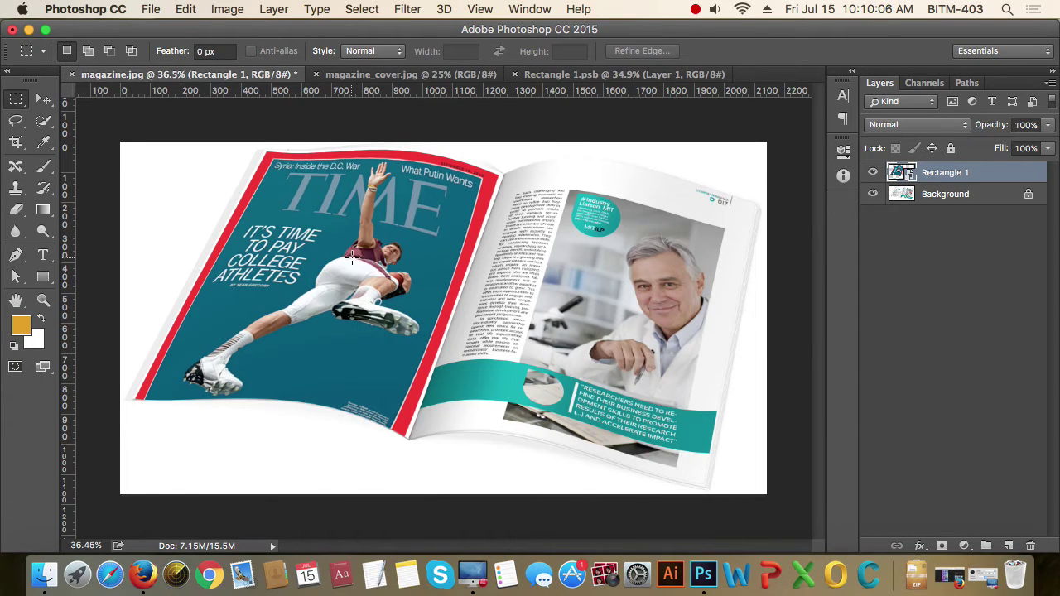
scroll(353, 258, down, 2)
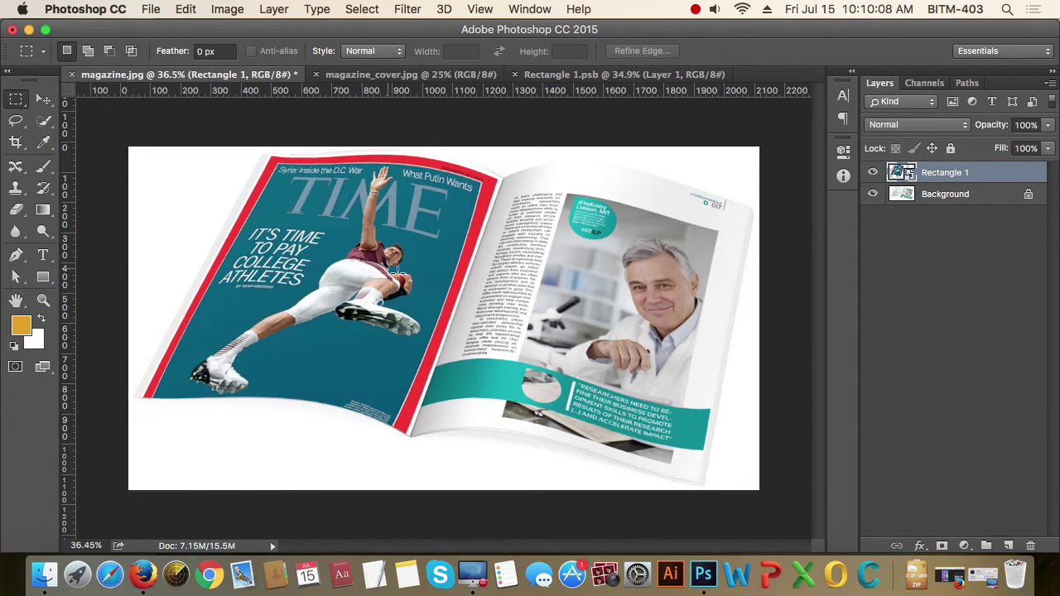
scroll(358, 274, down, 1)
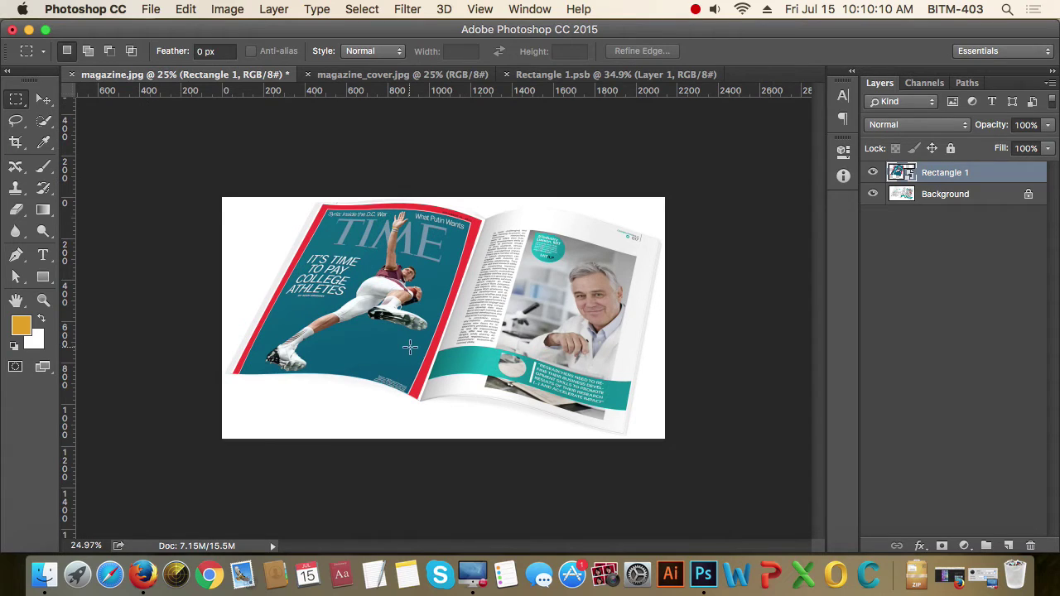
scroll(449, 290, down, 1)
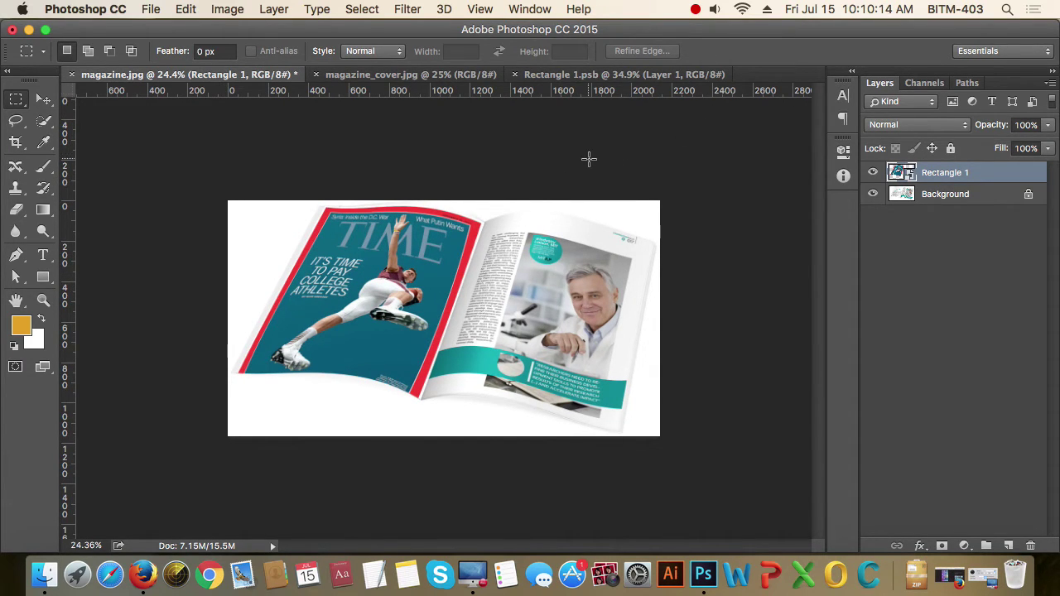
scroll(589, 159, down, 1)
scroll(593, 154, down, 1)
Step: Open '01 Logo Mockup – by PuneDesign.psd' via File > Open
click(696, 9)
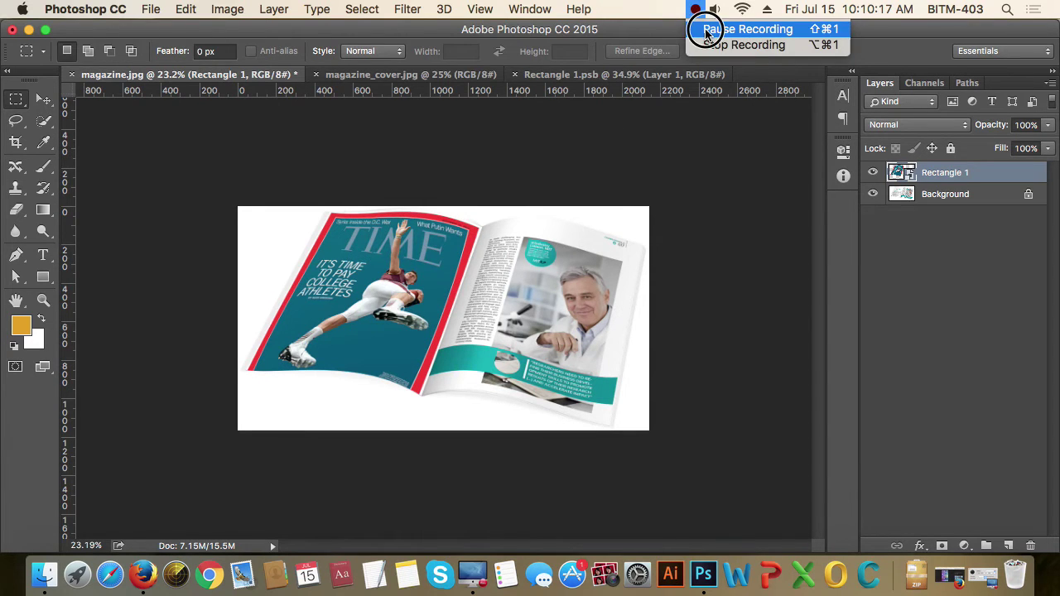
click(704, 28)
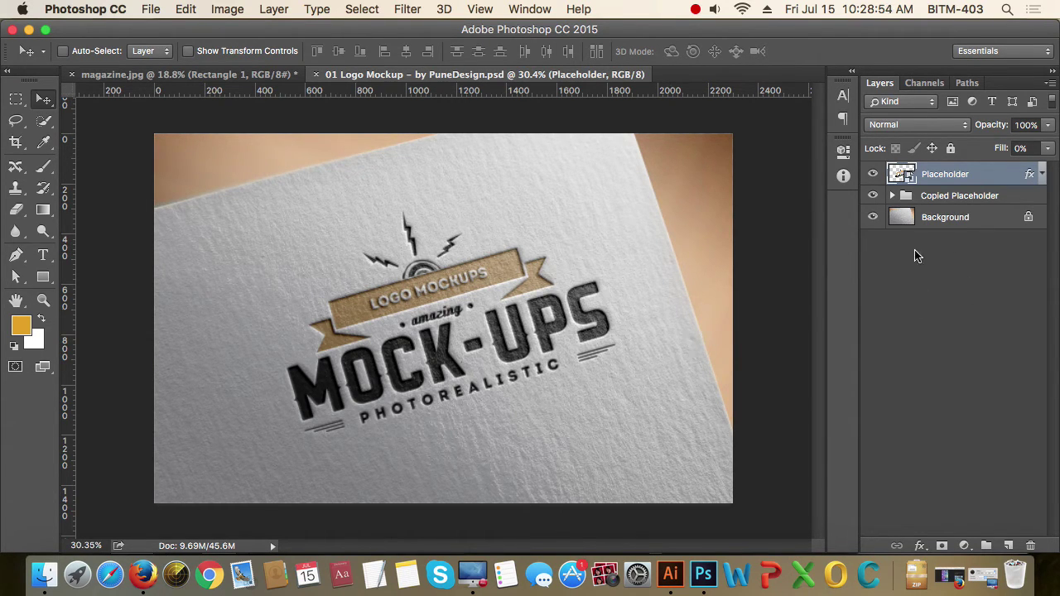
click(979, 181)
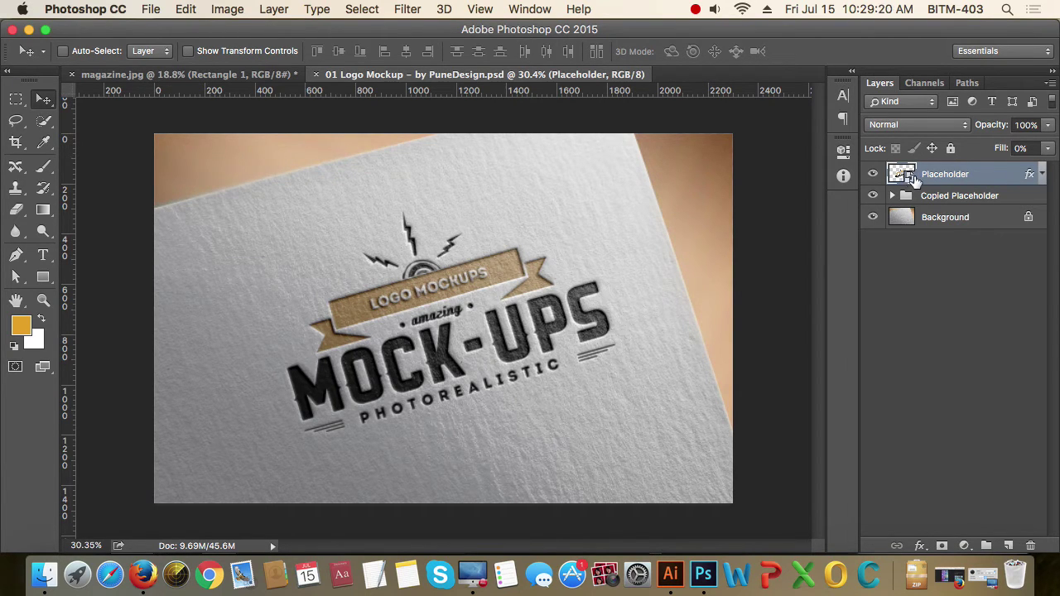
Step: Open the Placeholder smart object and toggle its MOCK-UPS logo artwork off and on
double_click(909, 178)
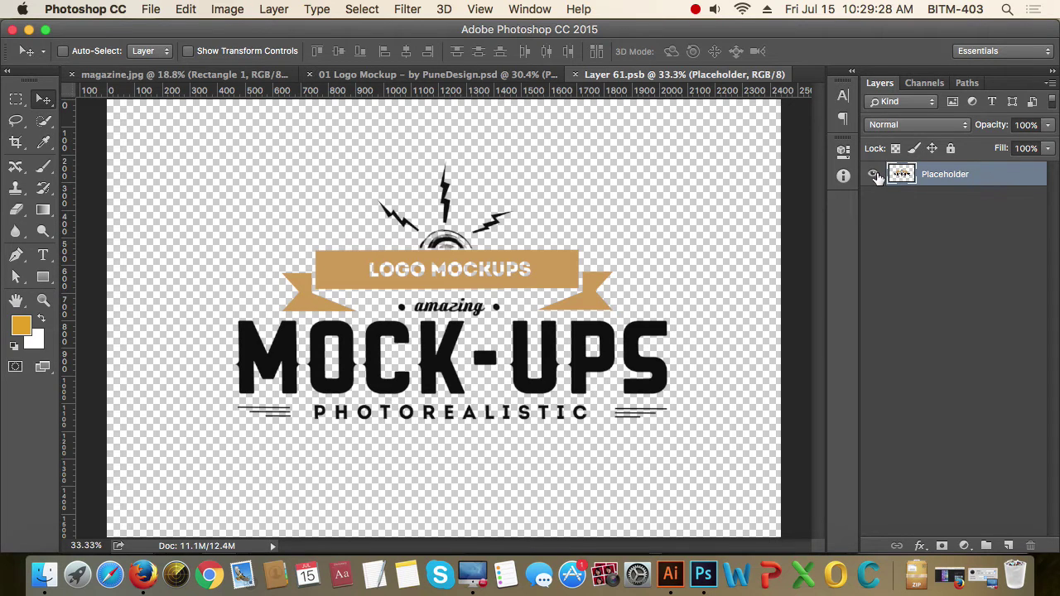
click(874, 175)
click(875, 176)
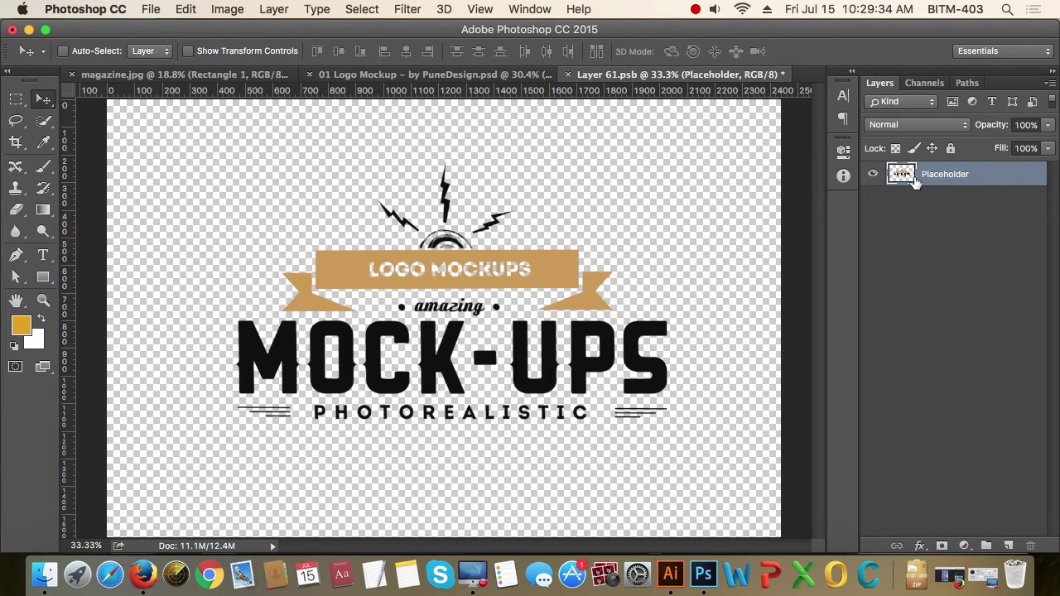
click(874, 176)
click(873, 177)
Step: Compare the logo mockup with the smart object contents, then bring Illustrator forward
click(440, 75)
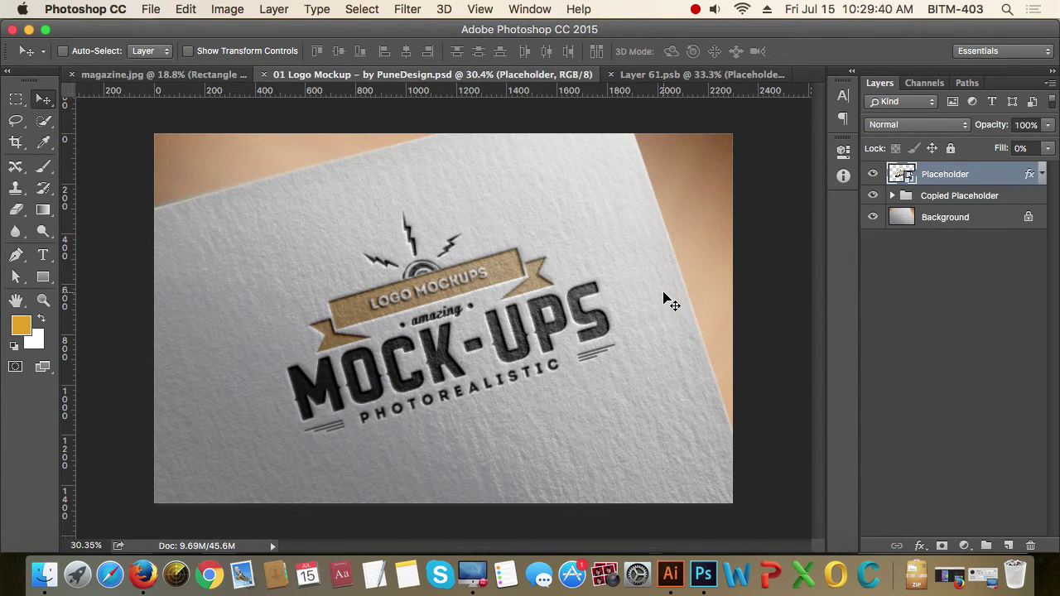
click(713, 74)
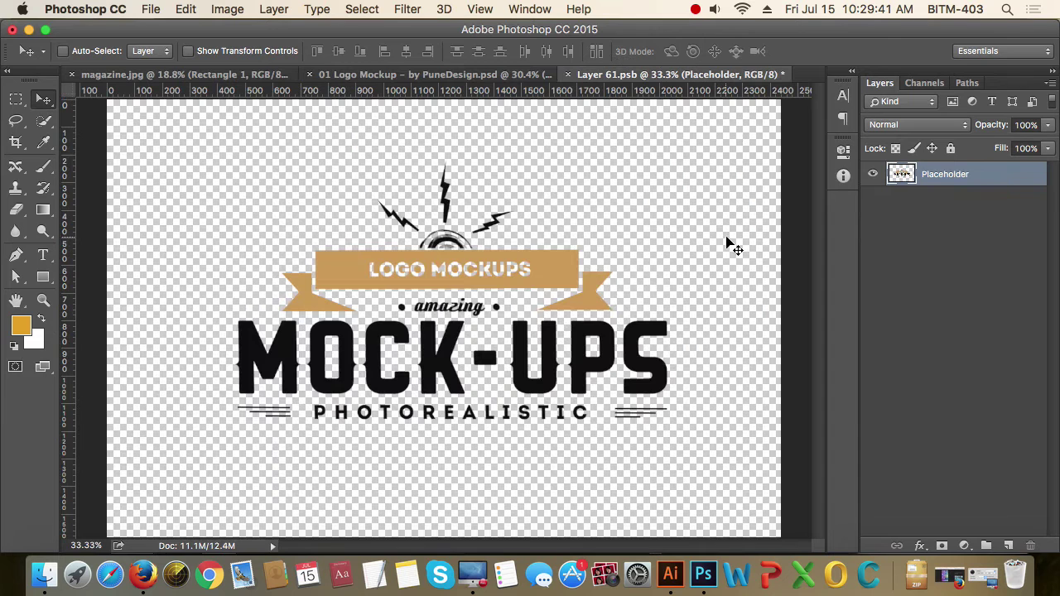
click(672, 573)
Step: Zoom in on the HeartCare Hospital logo in Illustrator and select the whole logo group
key(ctrl+1)
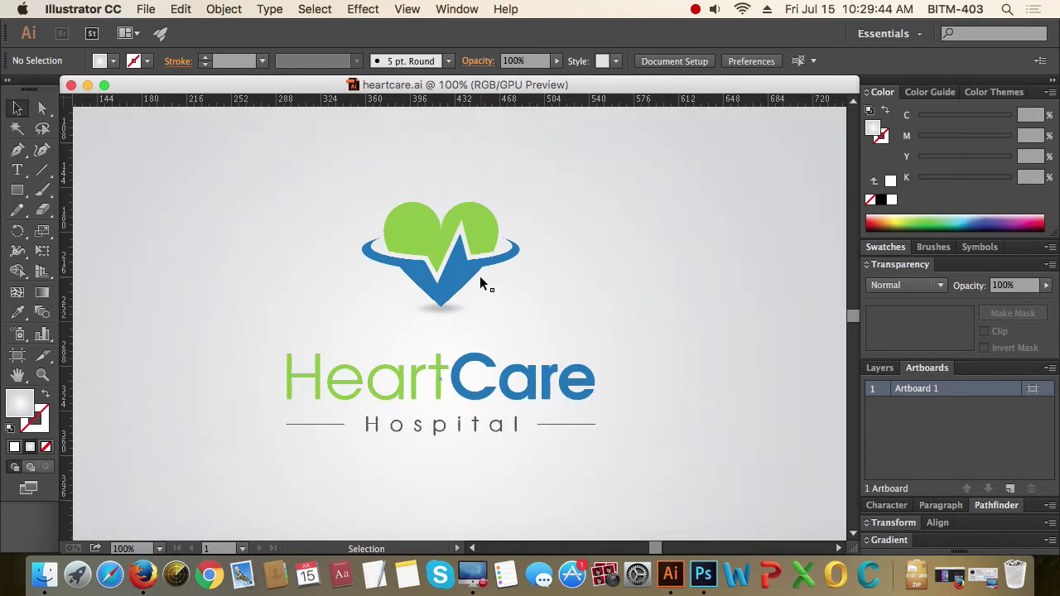
key(ctrl+minus)
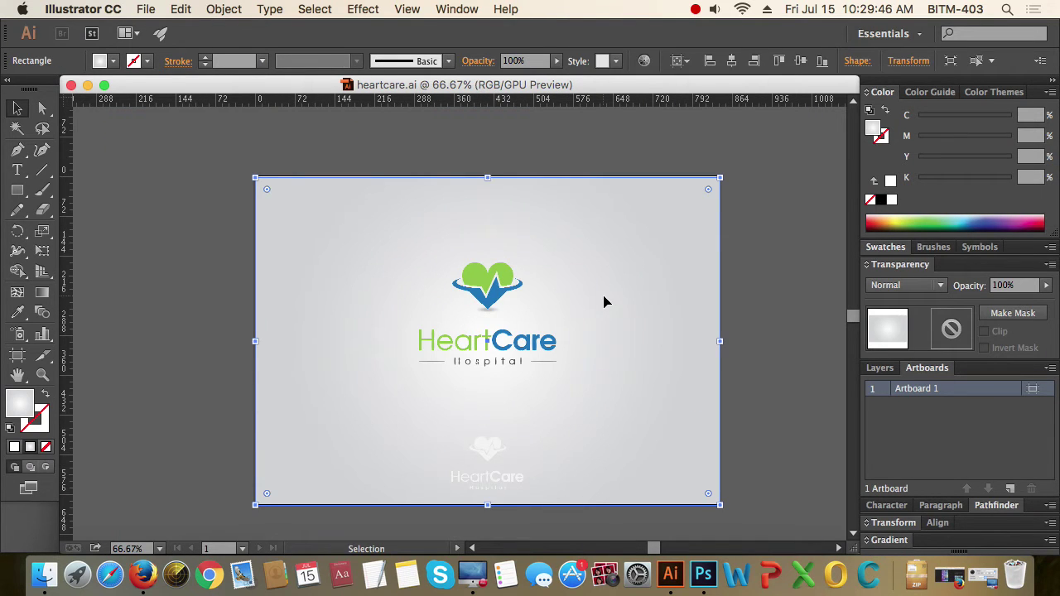
key(super+2)
key(super+equal)
key(super+equal)
click(759, 497)
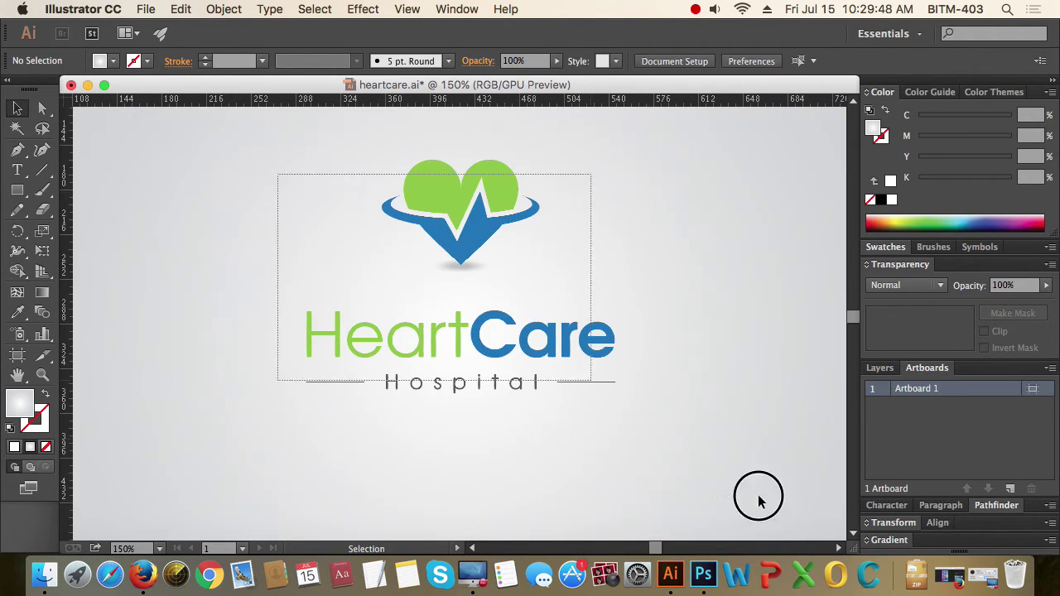
key(super+a)
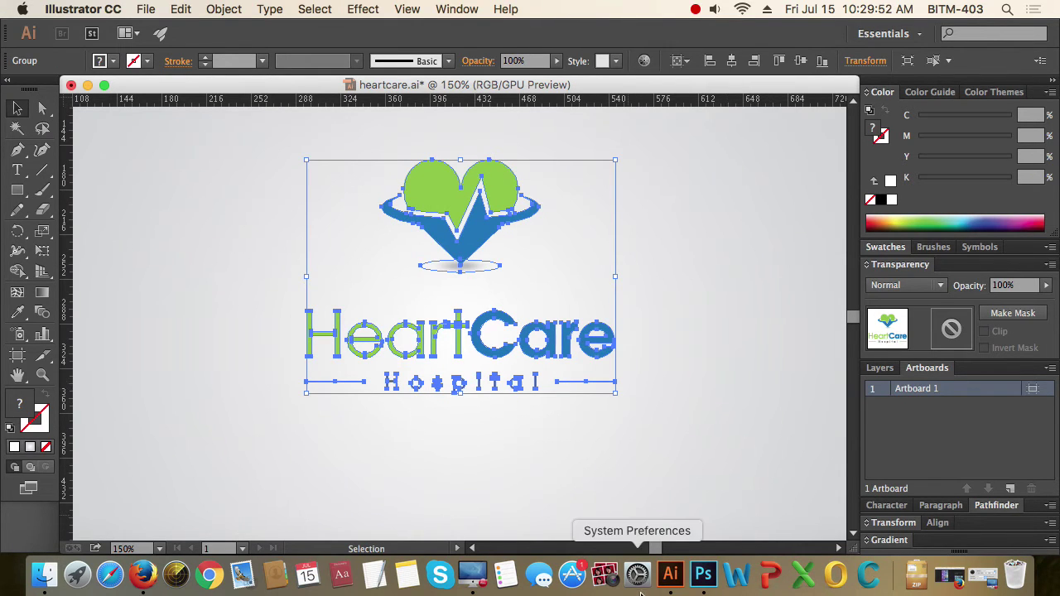
click(704, 574)
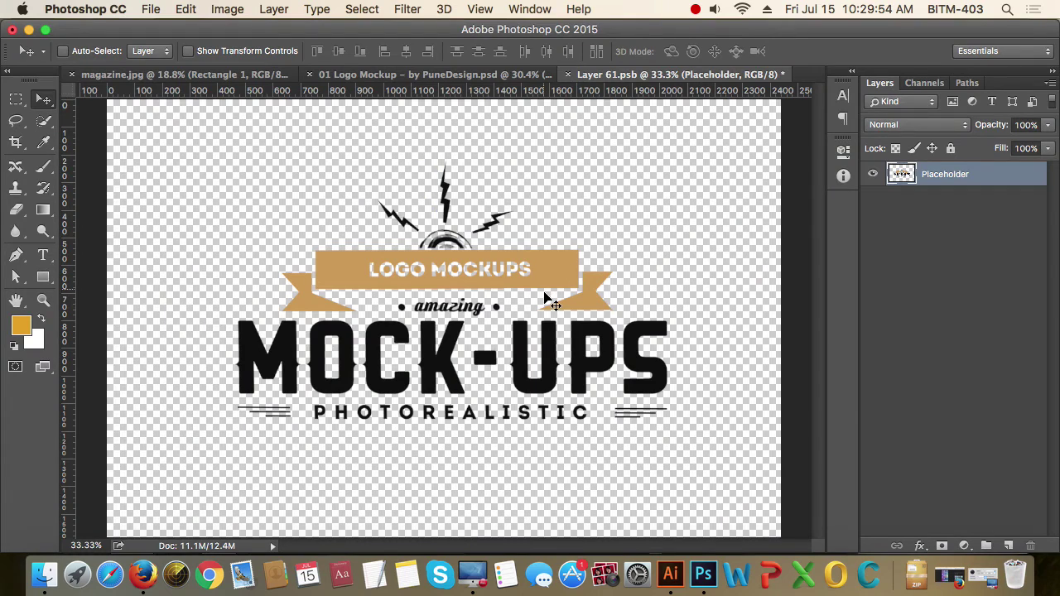
Step: Paste the HeartCare logo as a smart object and enlarge it to fill the canvas
key(super+v)
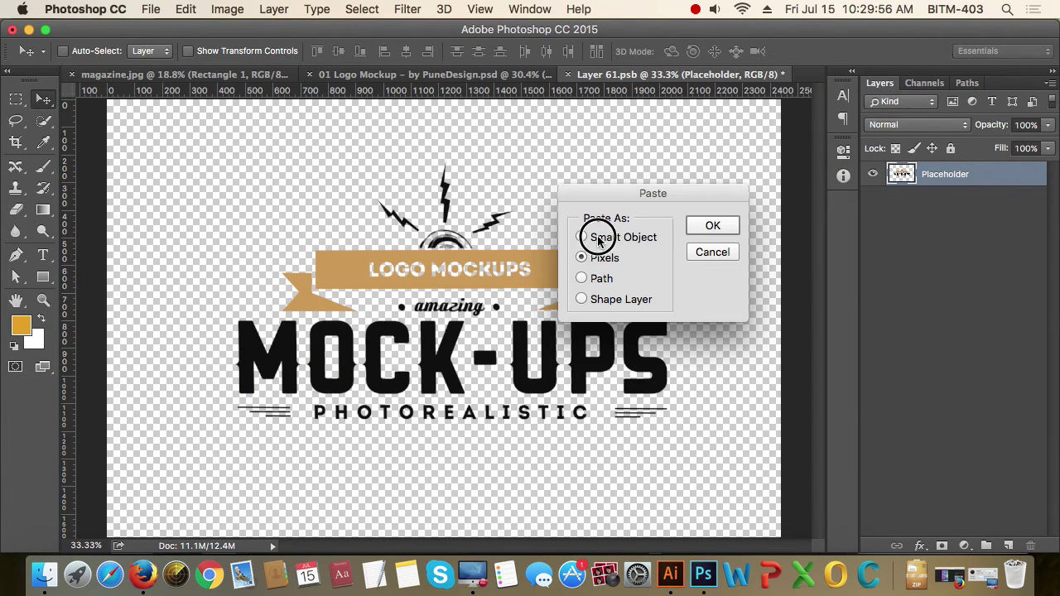
click(582, 237)
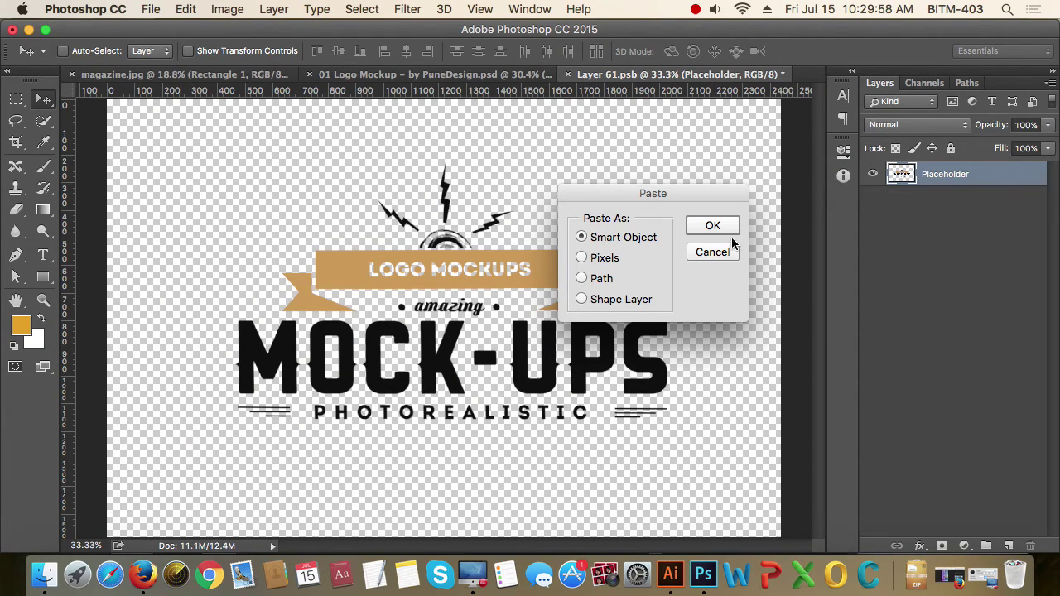
click(730, 235)
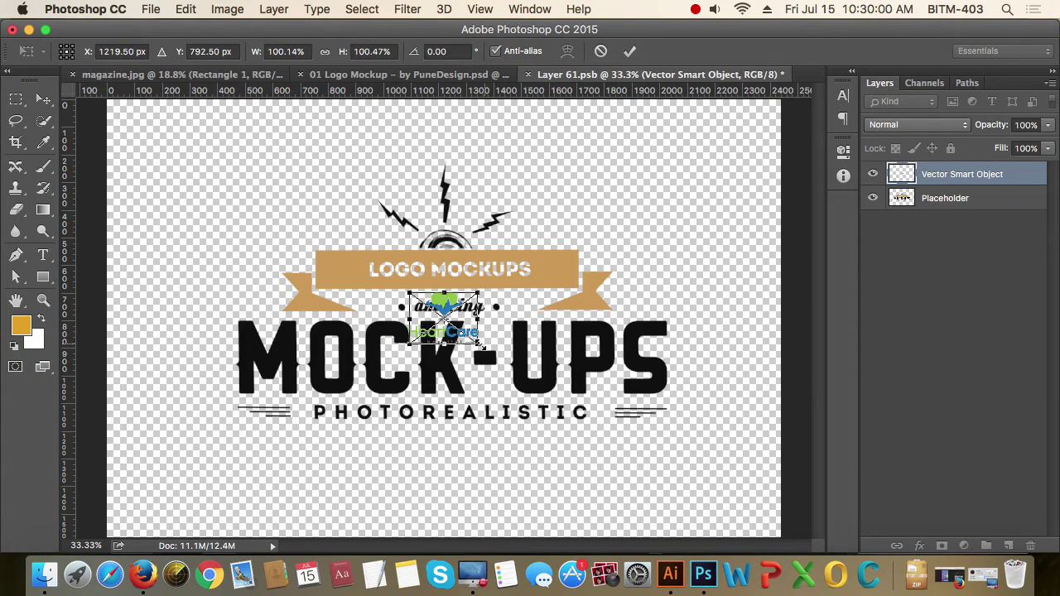
mouse_move(480, 344)
mouse_down()
mouse_move(655, 460)
mouse_move(646, 470)
mouse_up()
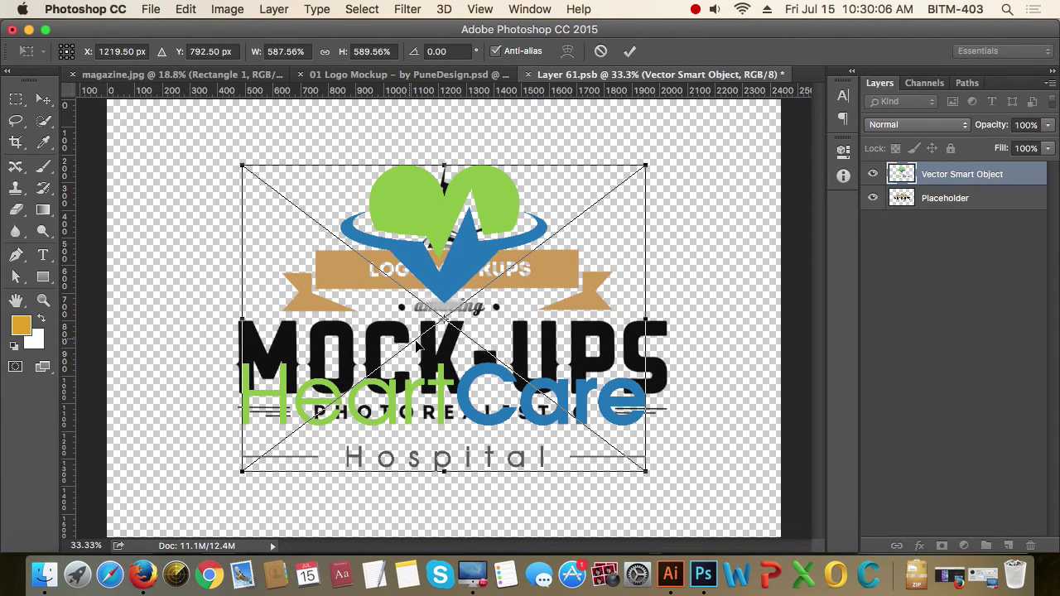
drag(649, 470, 654, 478)
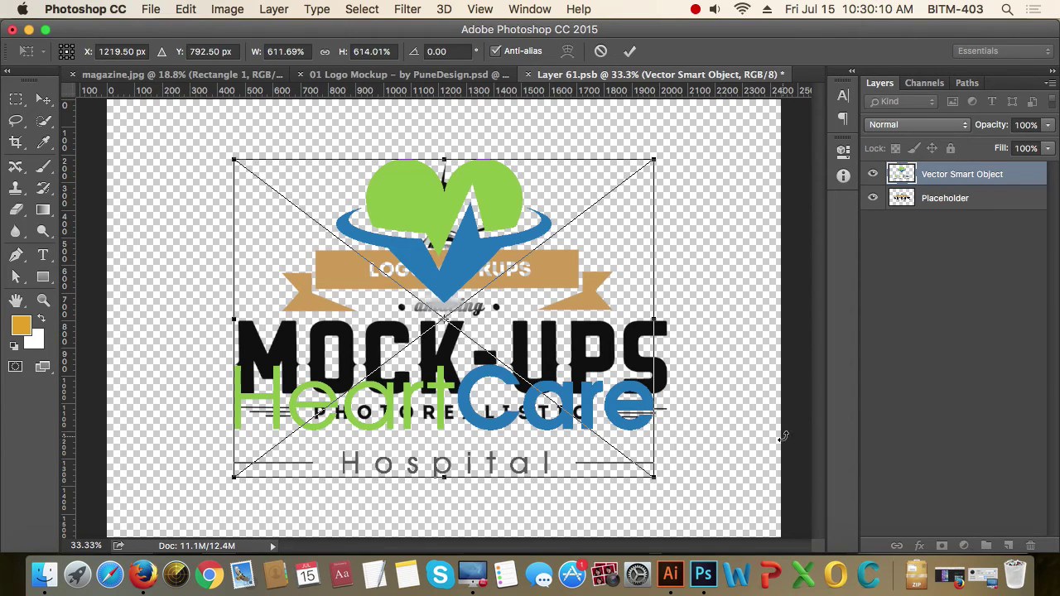
key(Return)
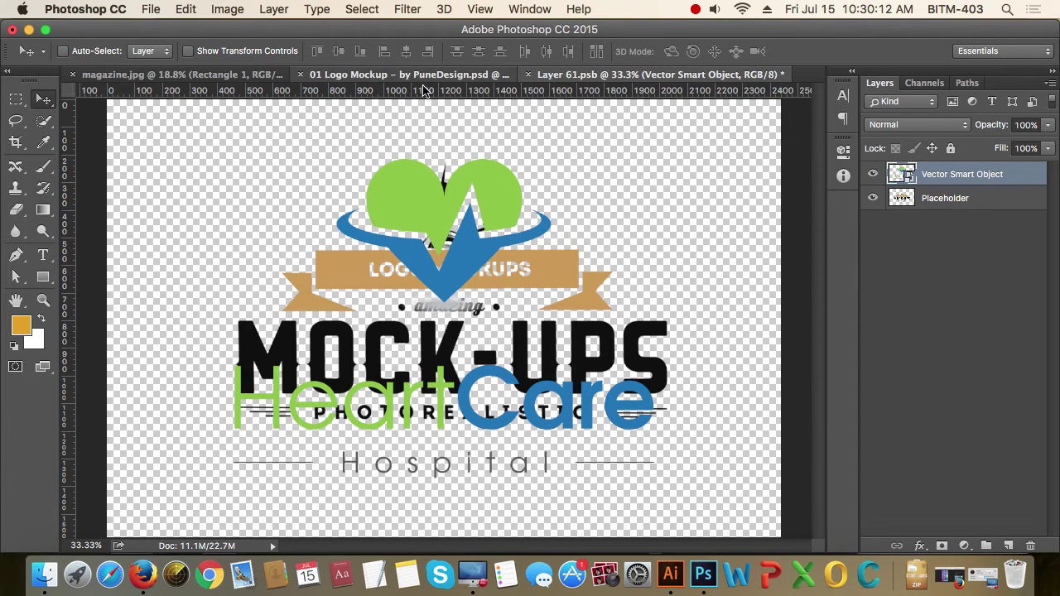
Step: Hide the old MOCK-UPS placeholder layer, save the contents, and check the embossed mockup
click(418, 75)
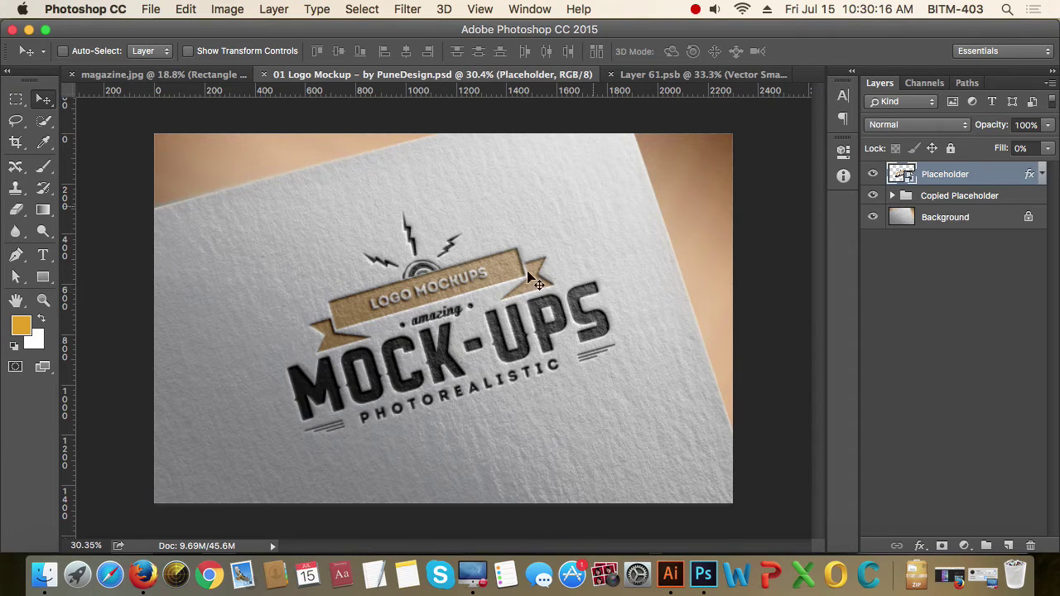
click(671, 75)
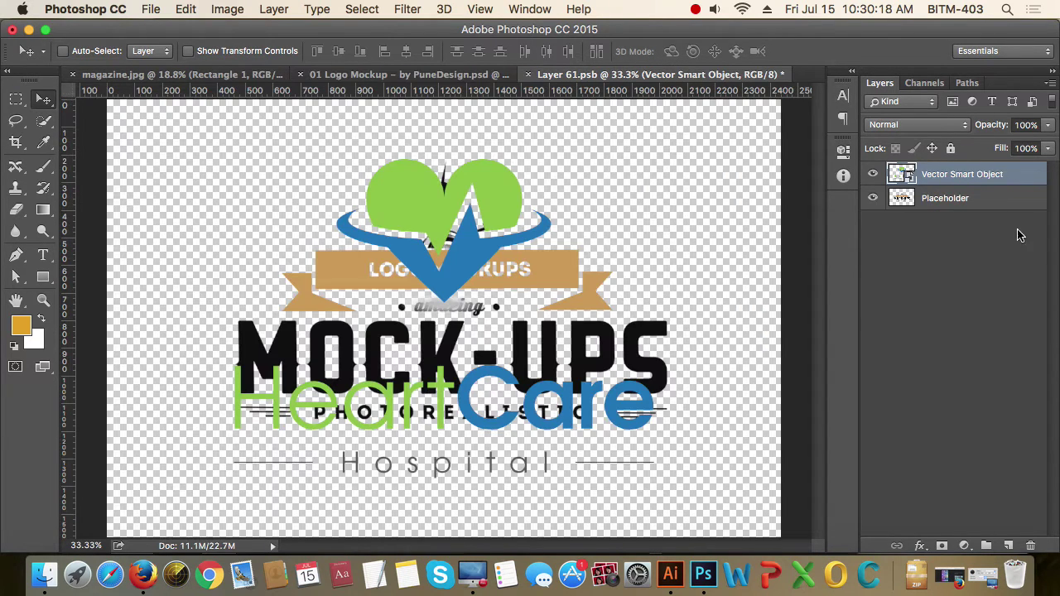
click(873, 198)
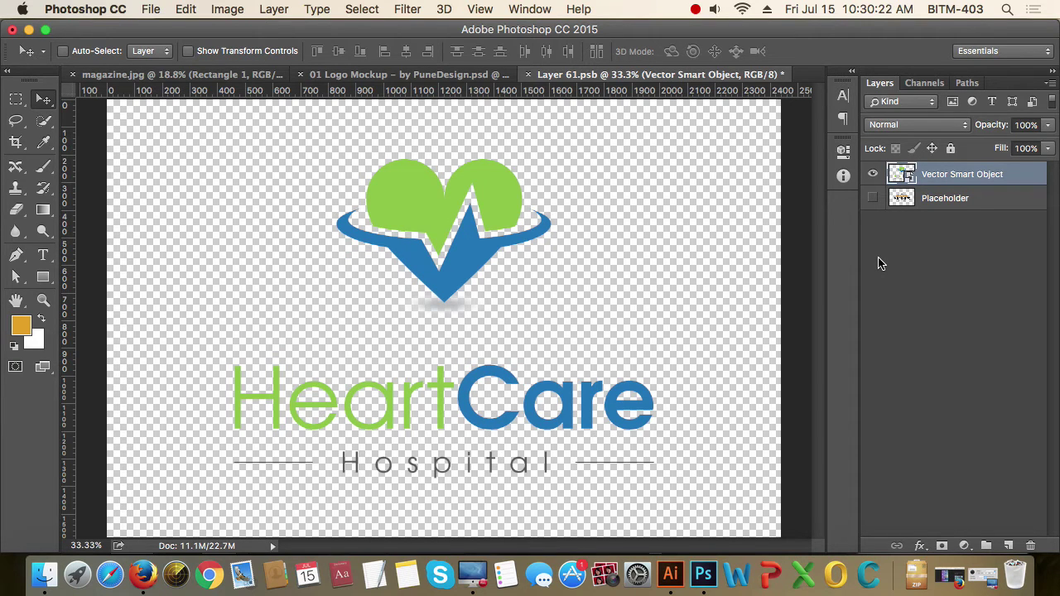
key(super+s)
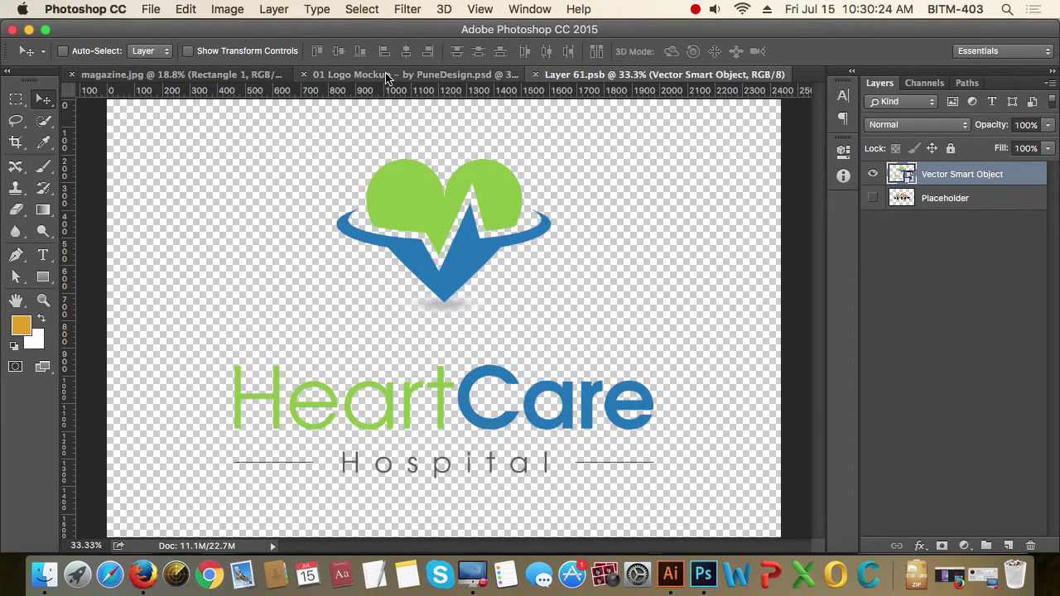
click(387, 74)
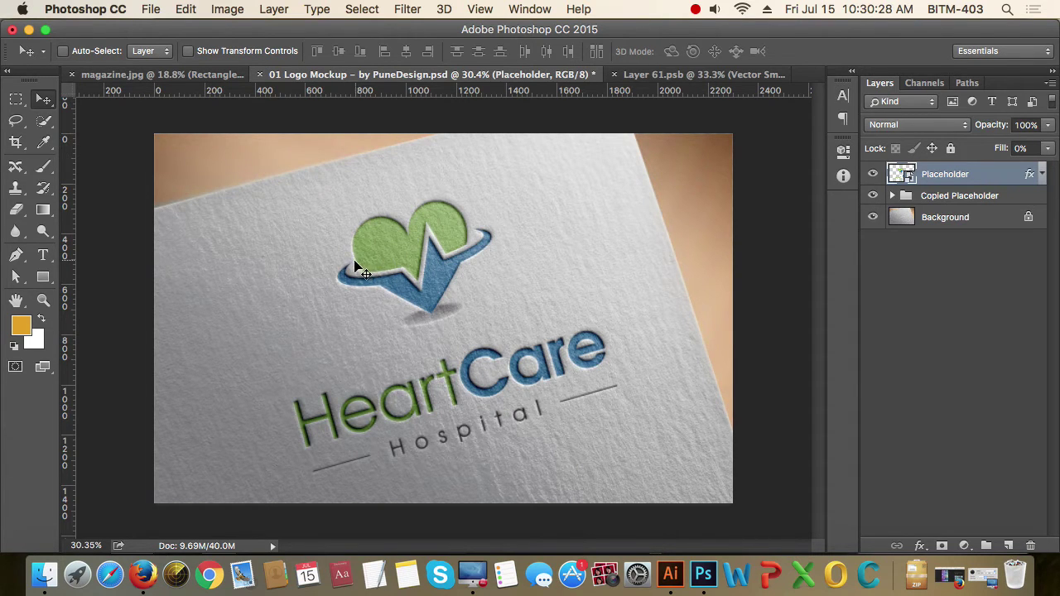
click(667, 76)
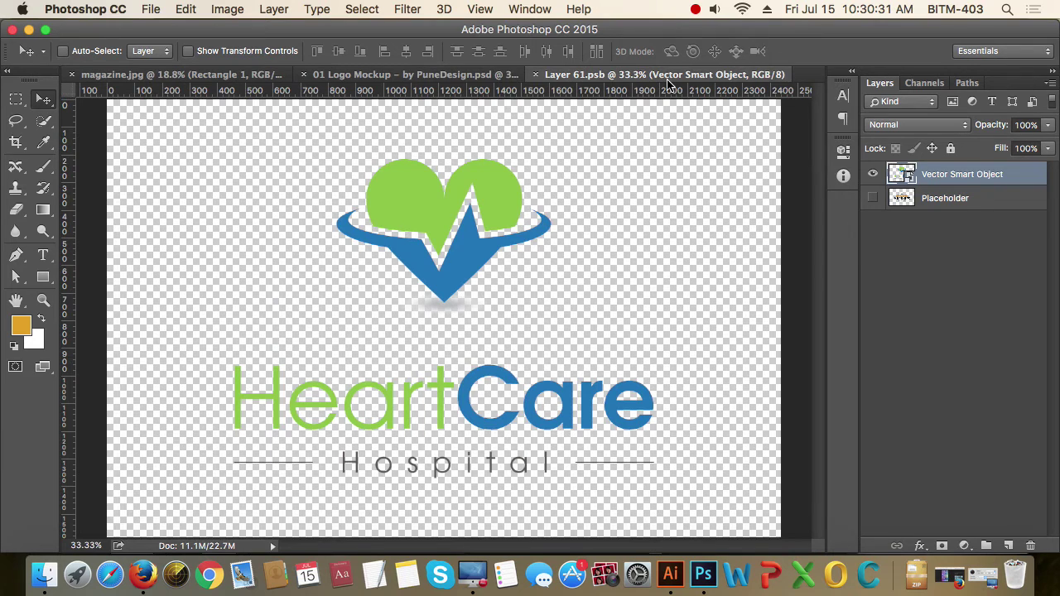
click(488, 74)
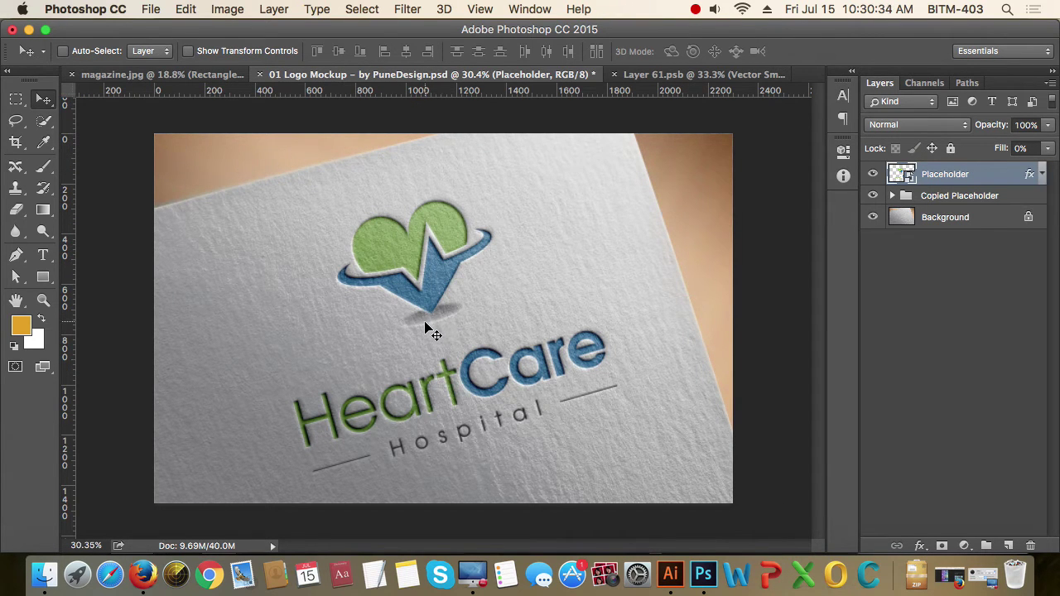
Step: Ungroup the HeartCare Hospital logo in Illustrator into its separate parts
click(681, 576)
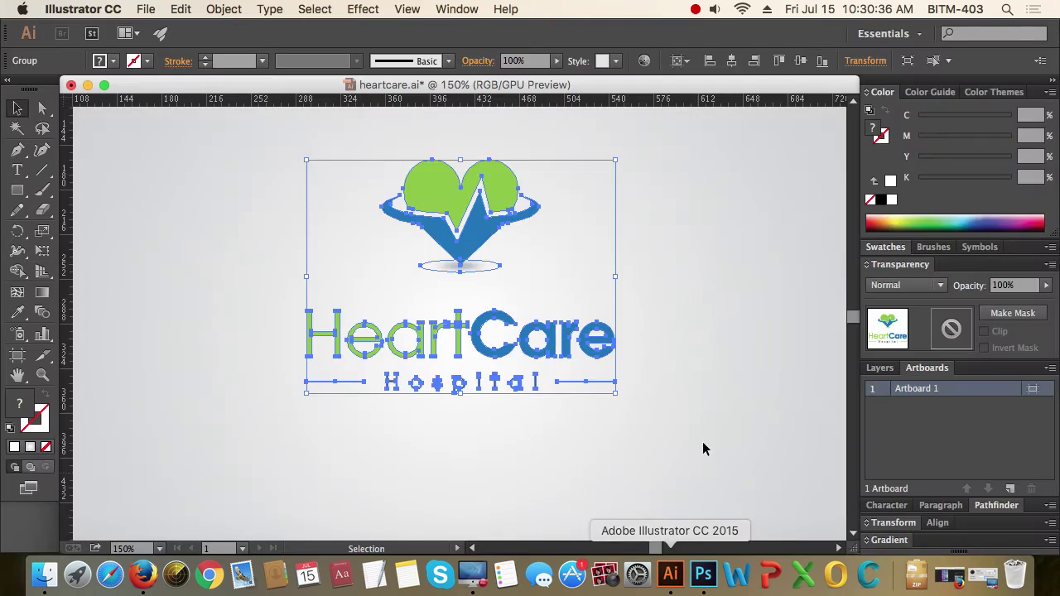
click(701, 448)
click(455, 270)
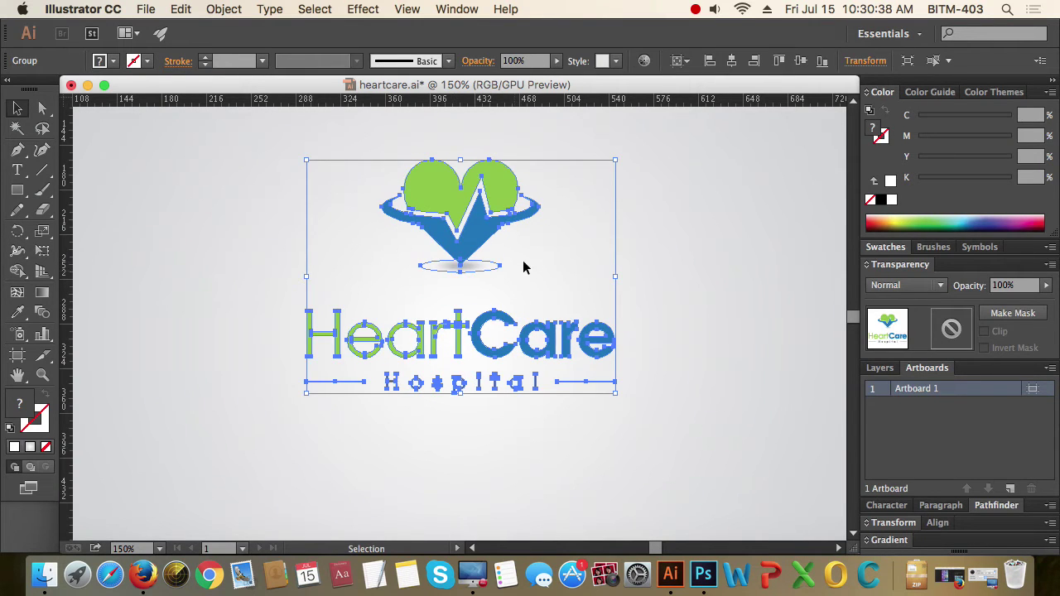
right_click(477, 242)
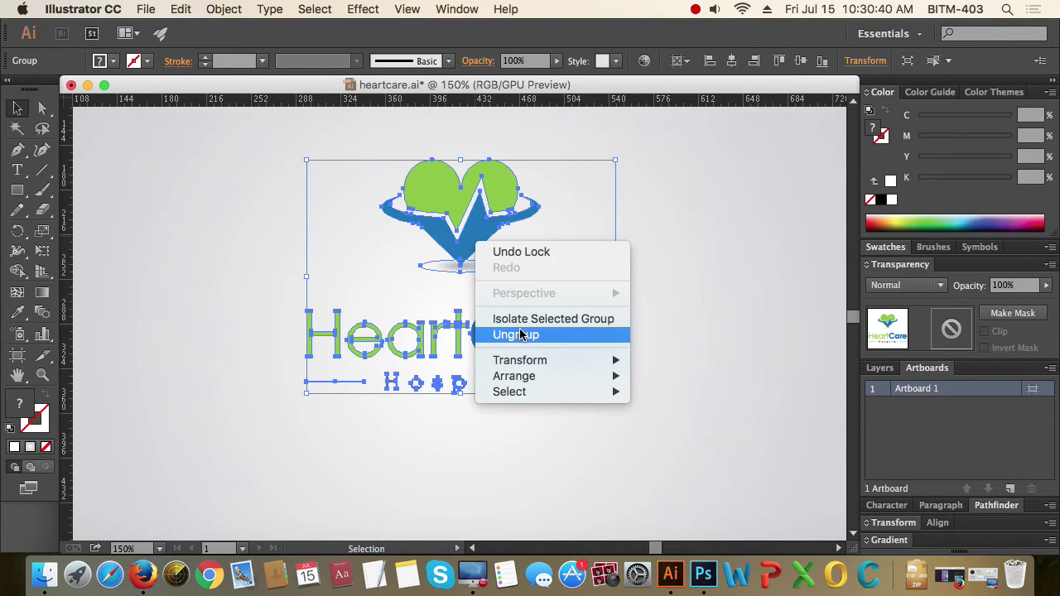
click(519, 334)
click(499, 257)
click(483, 271)
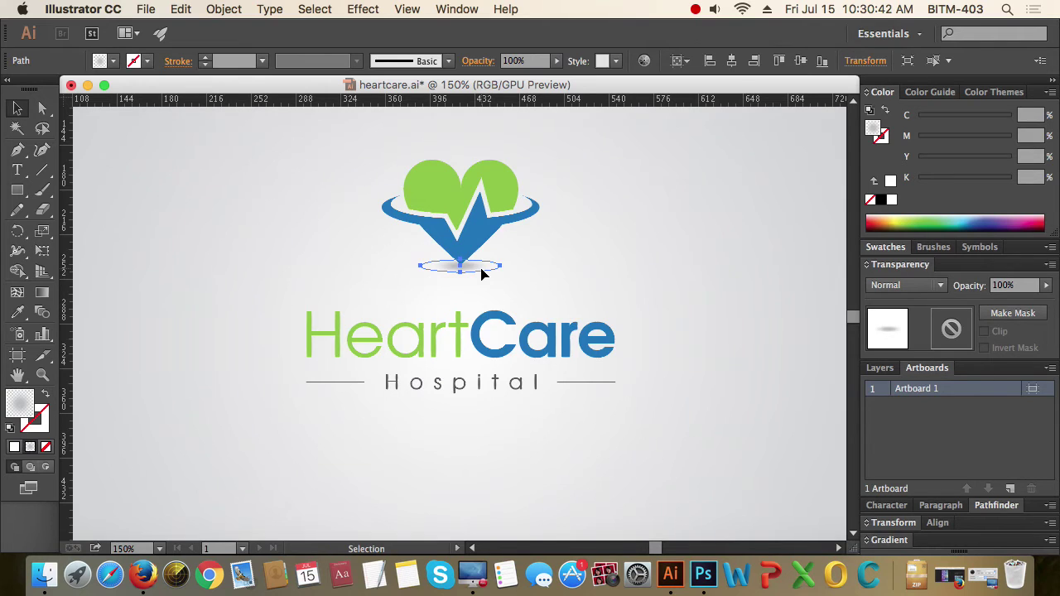
click(507, 264)
Step: Nudge the HeartCare Hospital text up toward the heart, then reselect the whole logo
drag(260, 301, 664, 445)
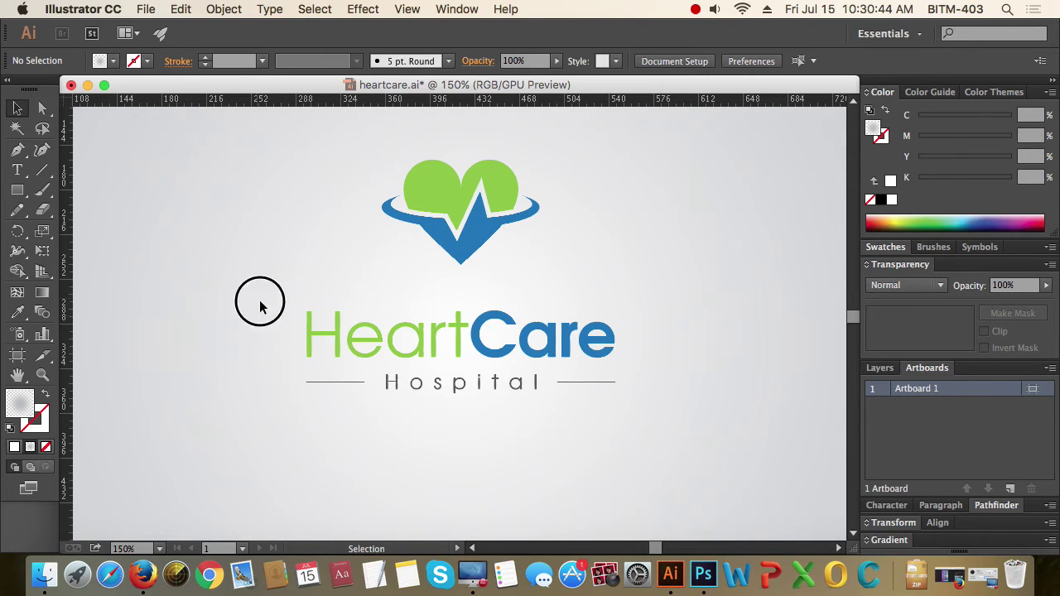
key(shift+Up)
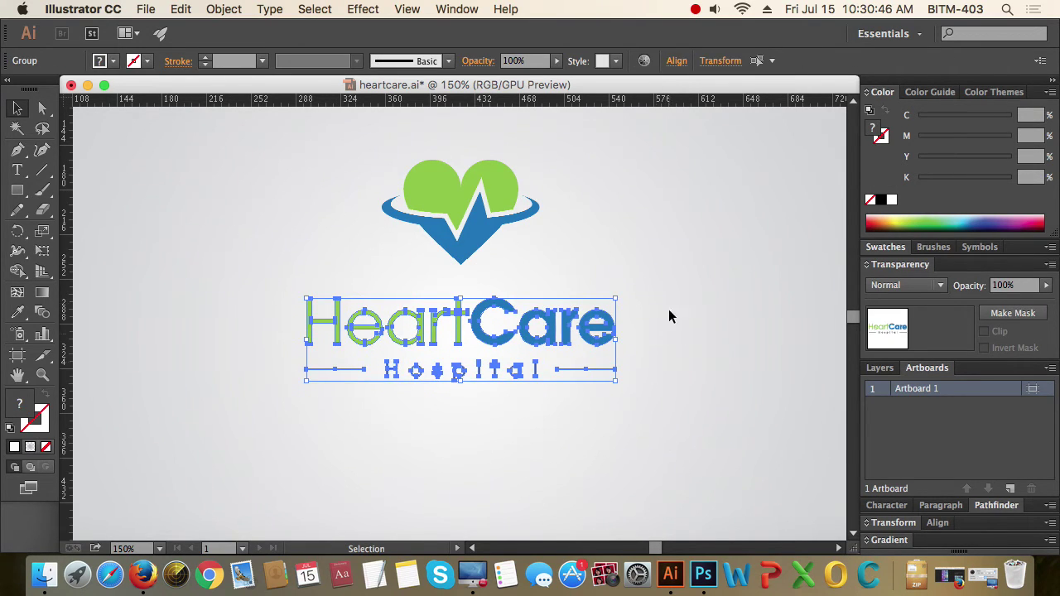
click(268, 209)
drag(272, 162, 709, 410)
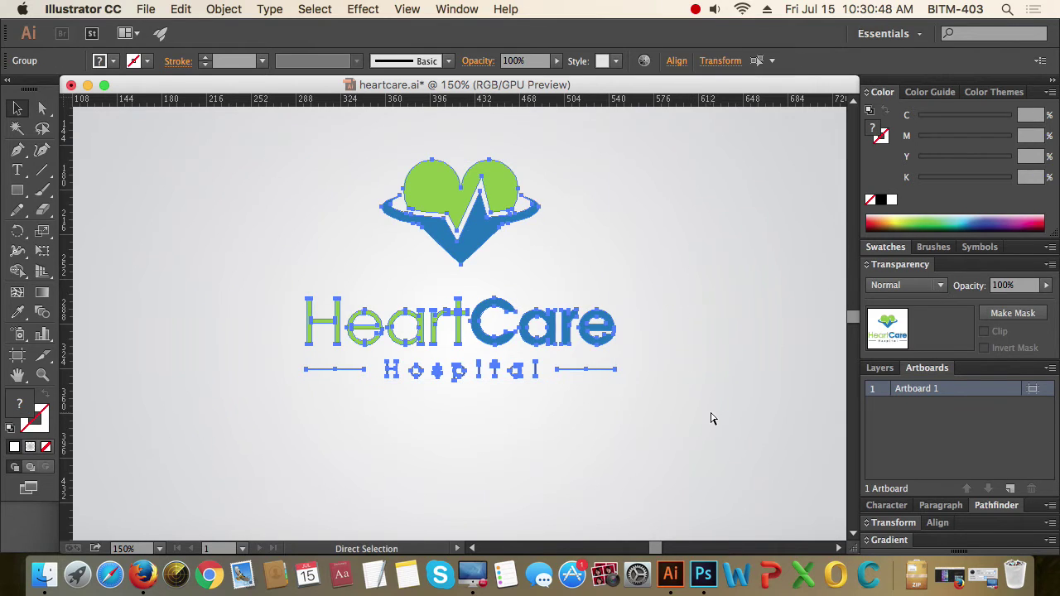
click(703, 574)
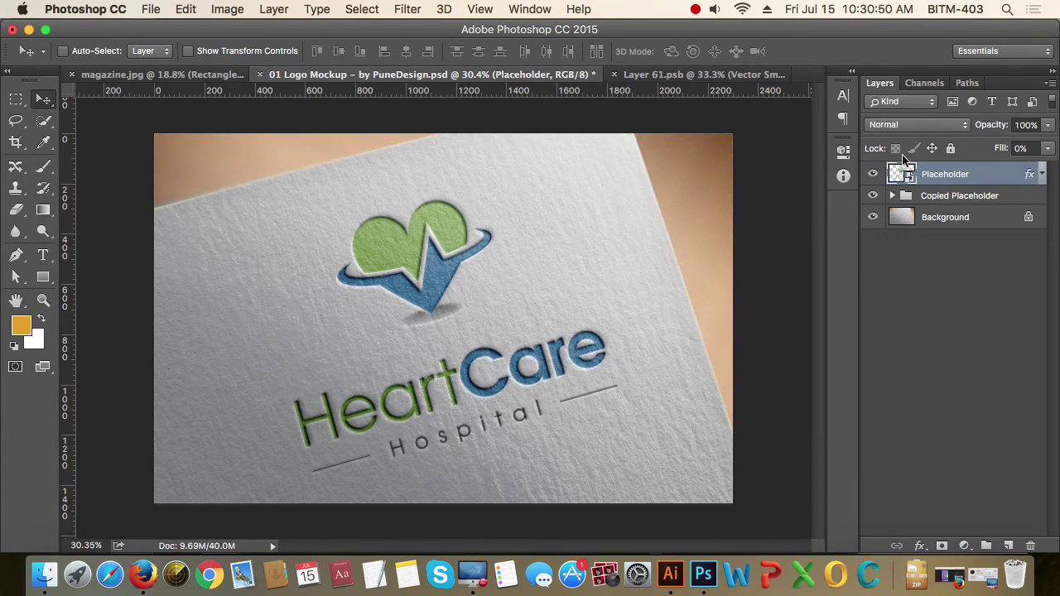
Step: Paste the revised logo into Layer 61.psb as a smart object, enlarge it, hide the old layer, and save
click(655, 75)
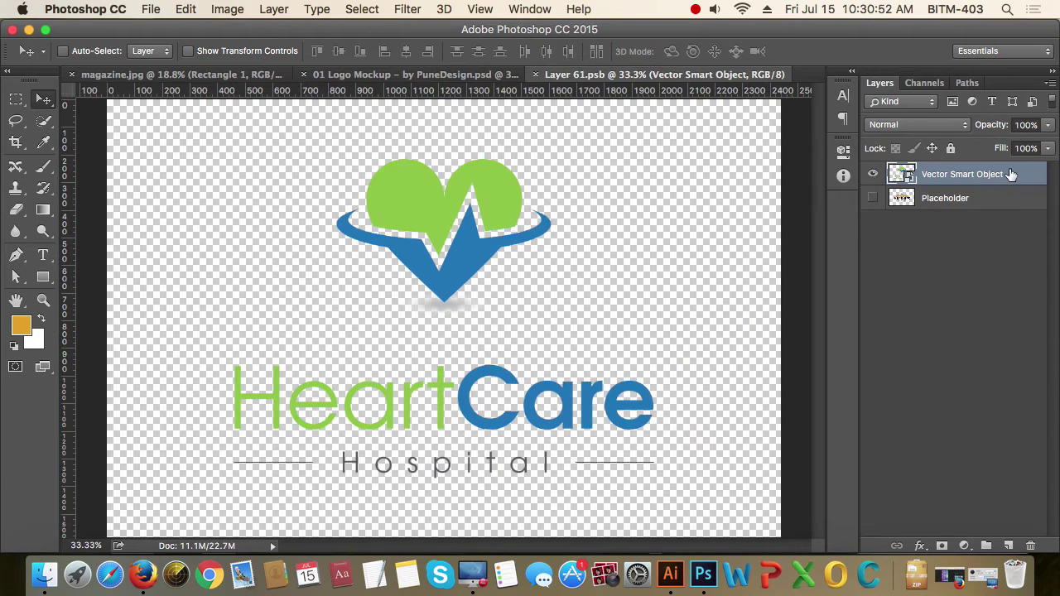
key(super+v)
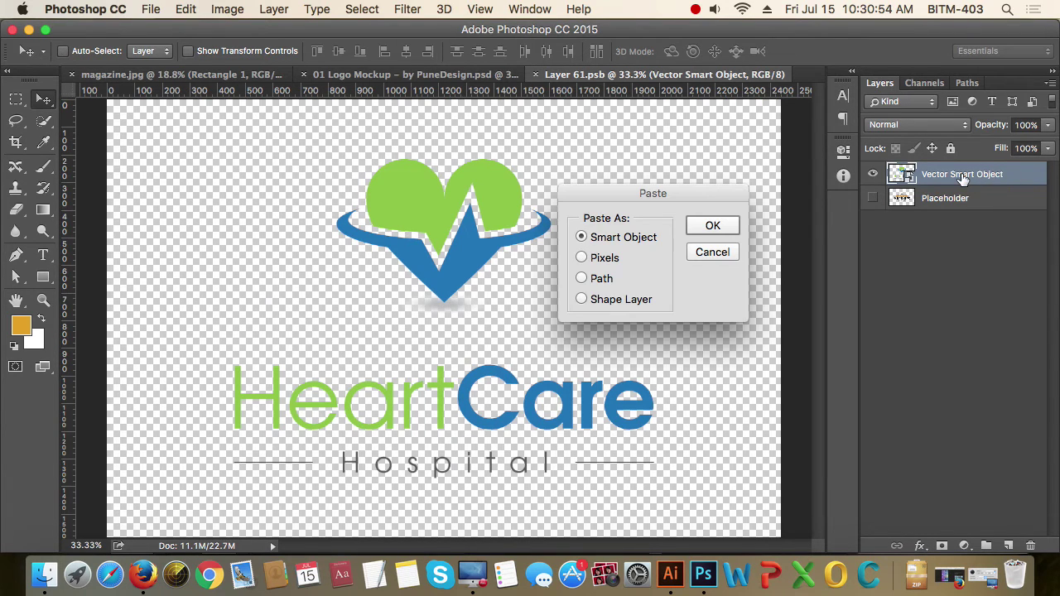
key(Return)
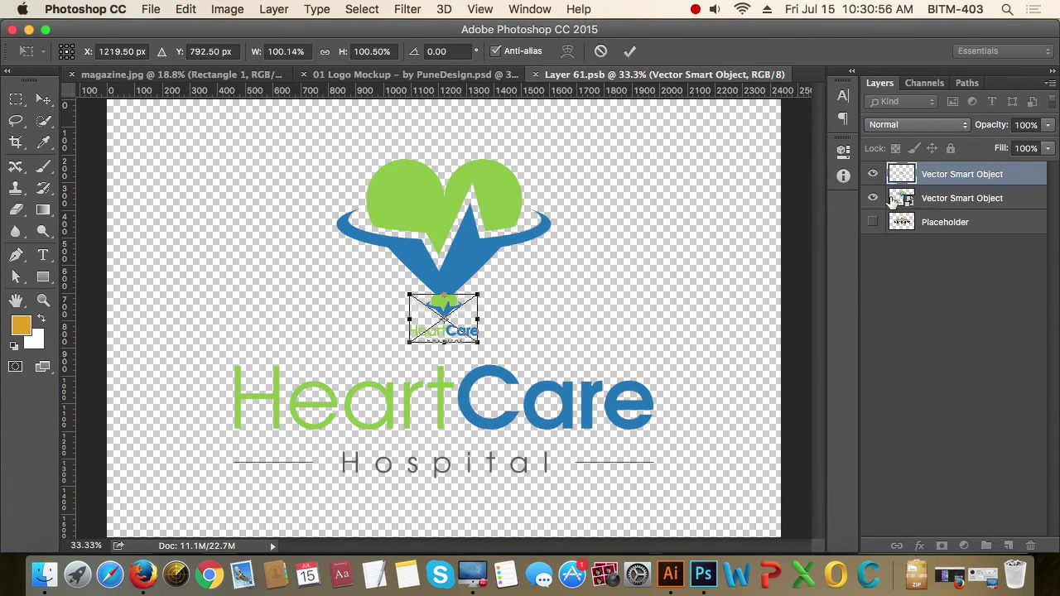
drag(478, 341, 592, 443)
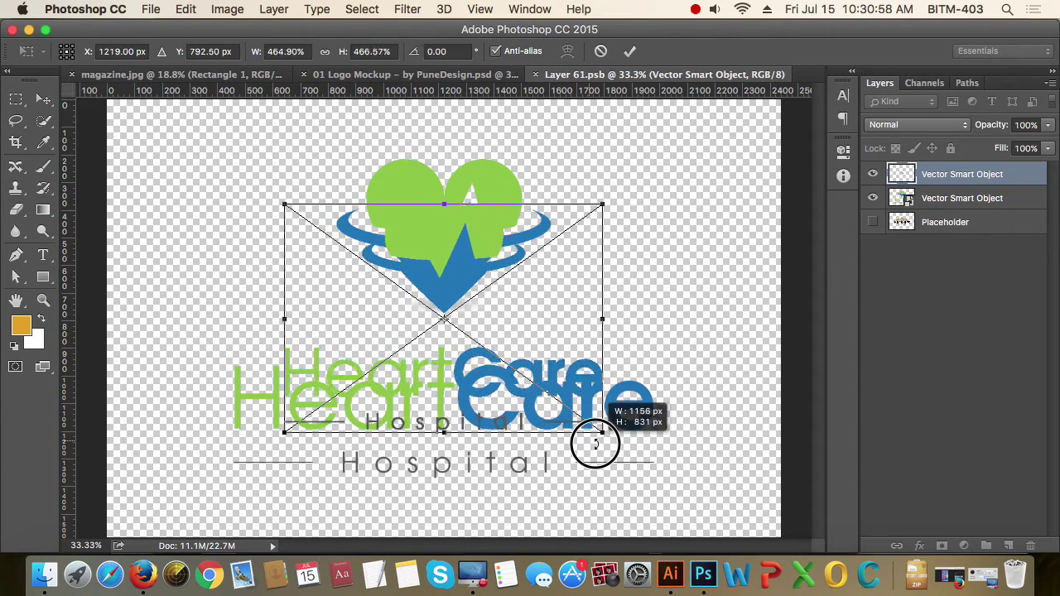
key(Return)
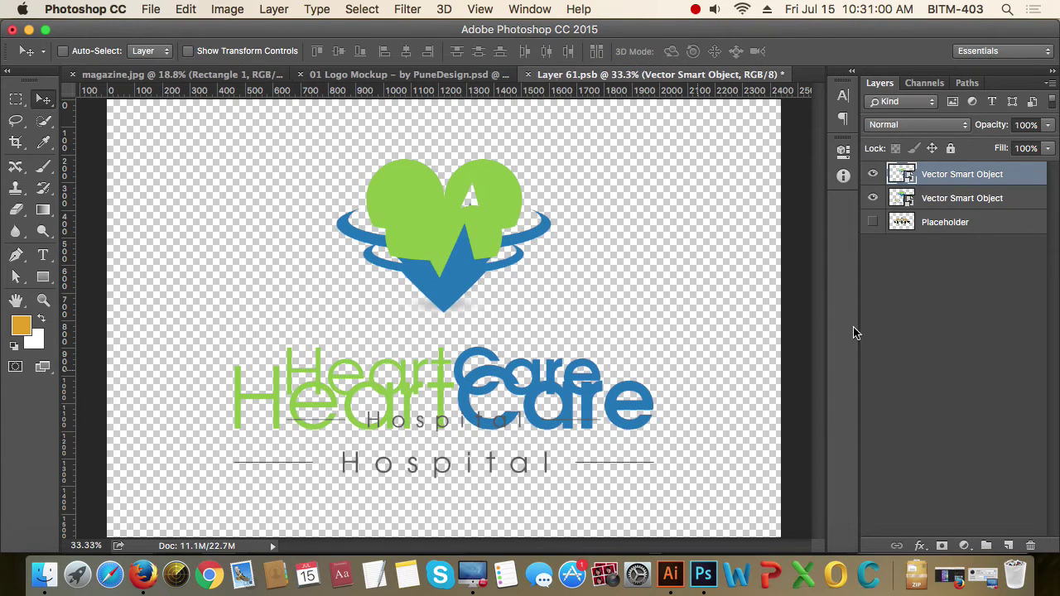
click(872, 198)
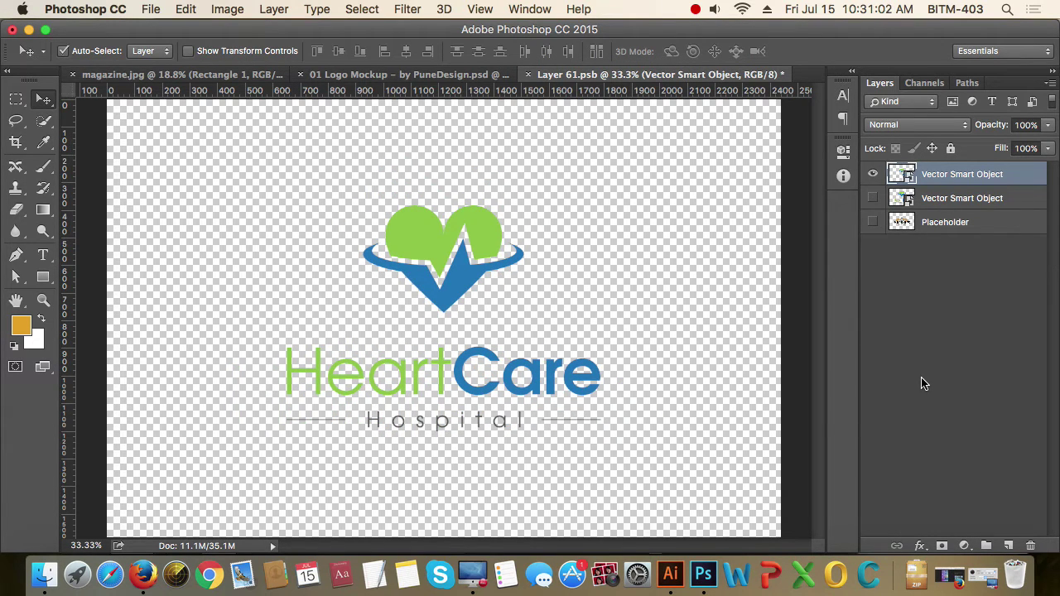
key(cmd+s)
Step: Inspect the updated mockup and compare it with the smart object contents
click(420, 76)
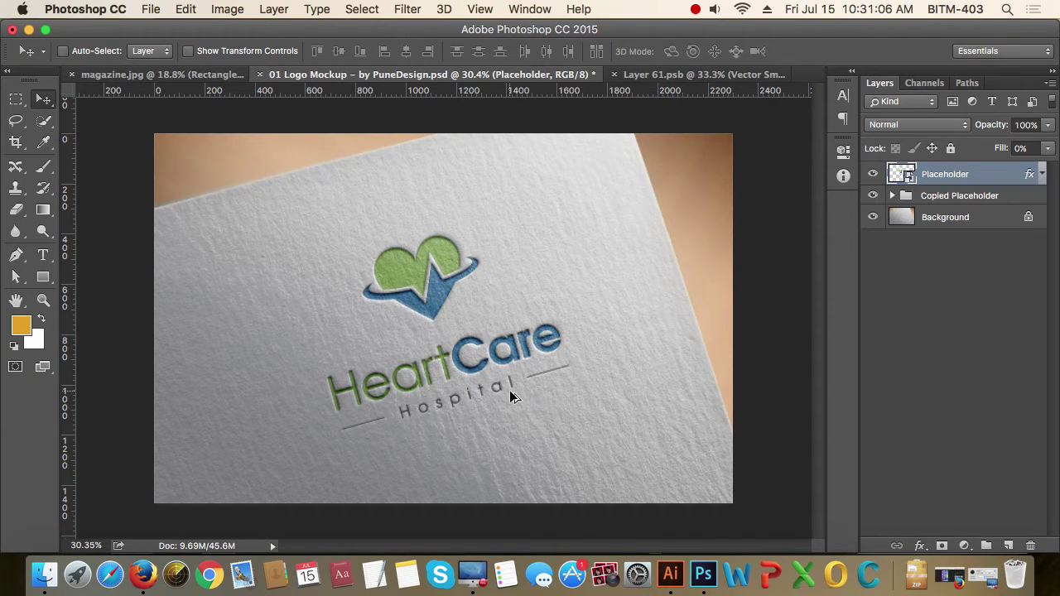
scroll(511, 398, down, 1)
scroll(435, 398, down, 1)
scroll(435, 398, up, 1)
scroll(435, 398, up, 3)
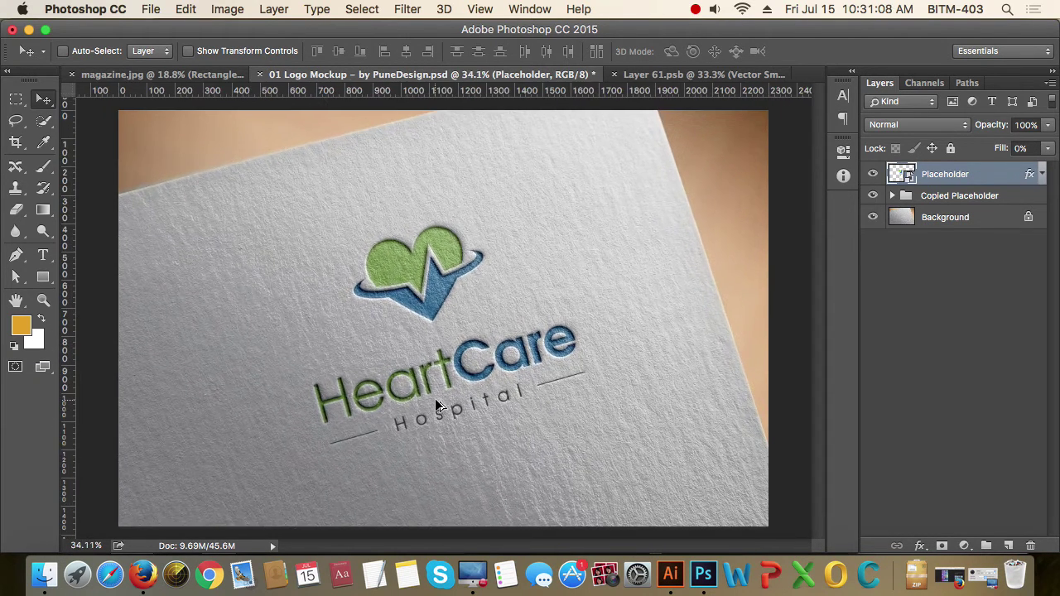
scroll(437, 406, up, 3)
scroll(439, 406, down, 3)
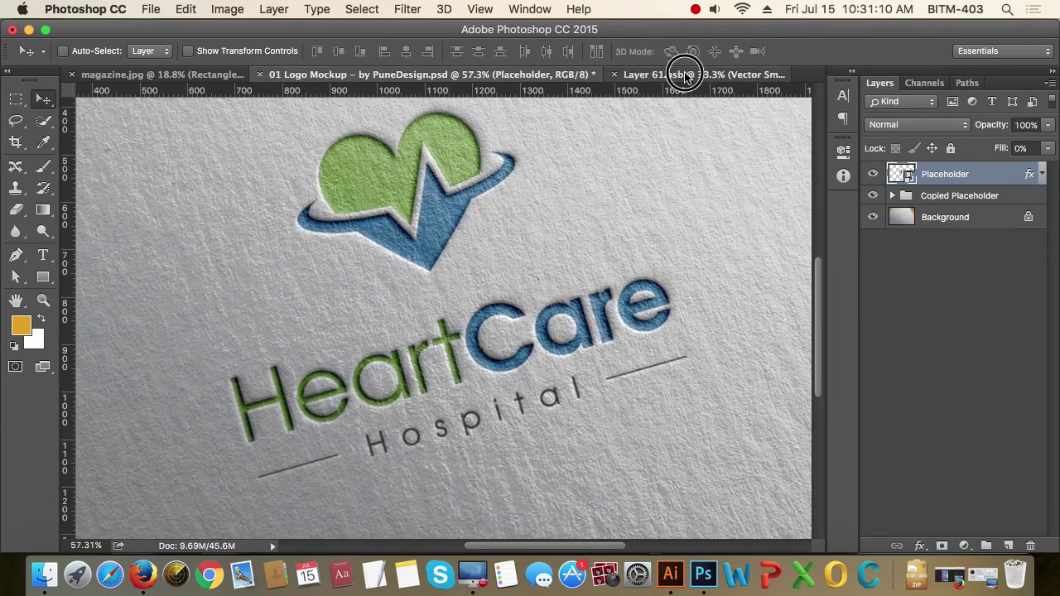
click(687, 74)
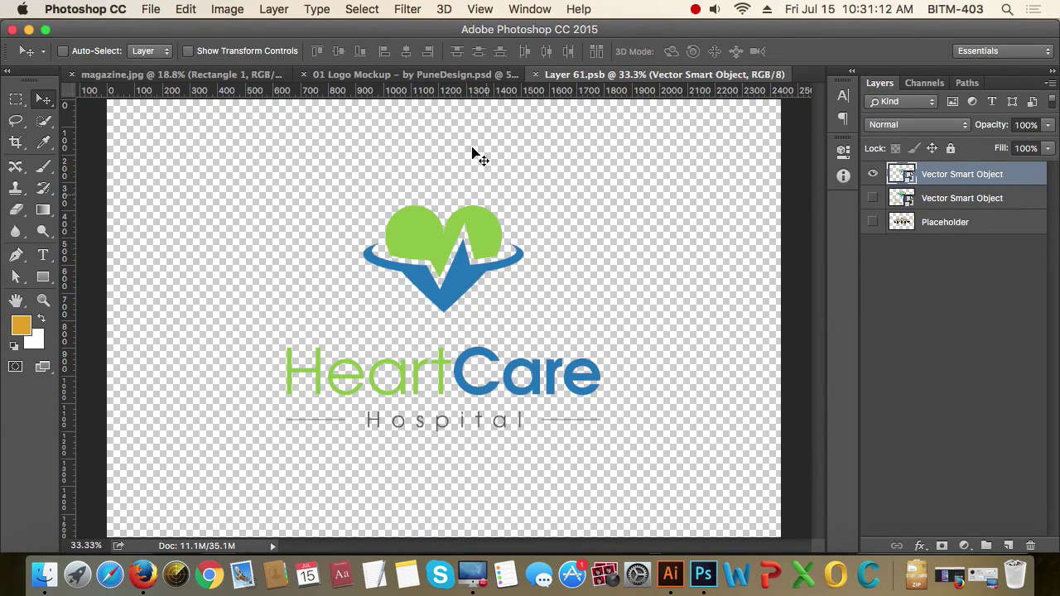
click(415, 73)
Step: Toggle the Placeholder layer's shadow effects off and on to compare the emboss
click(1043, 177)
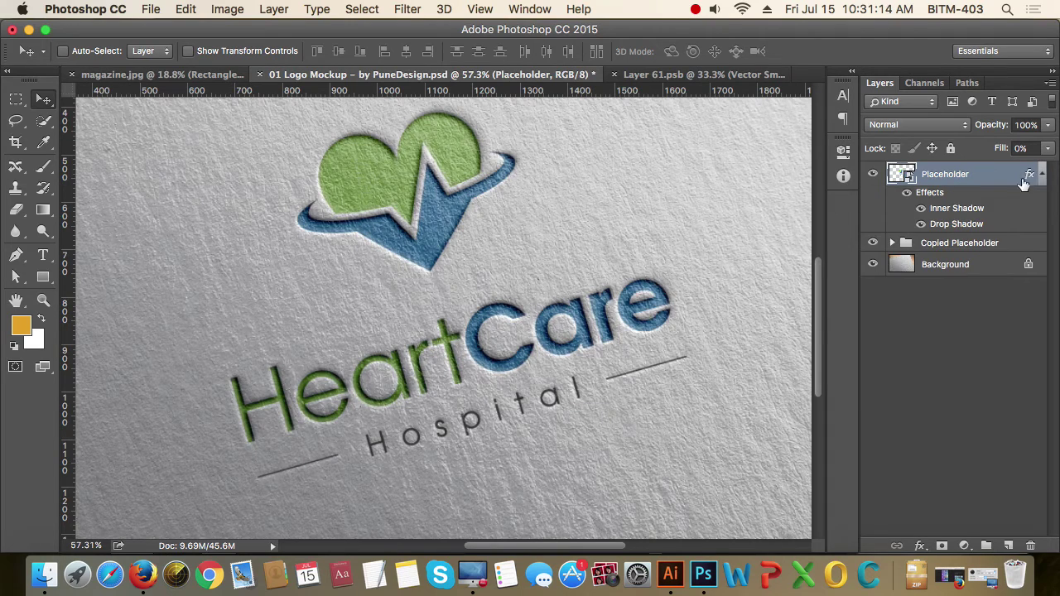
click(921, 208)
click(921, 209)
click(922, 224)
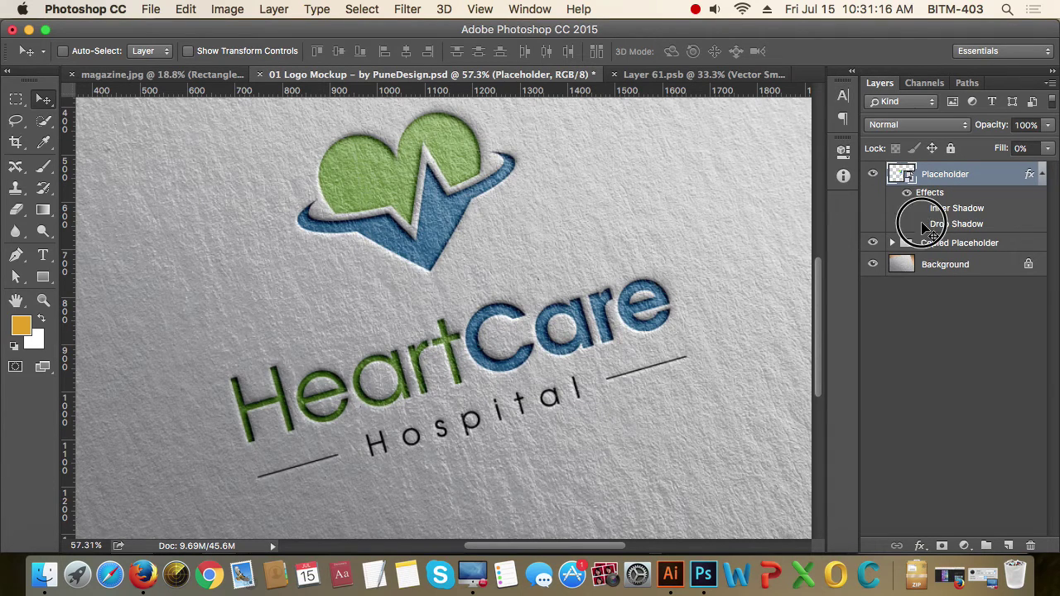
click(921, 208)
click(921, 208)
click(921, 224)
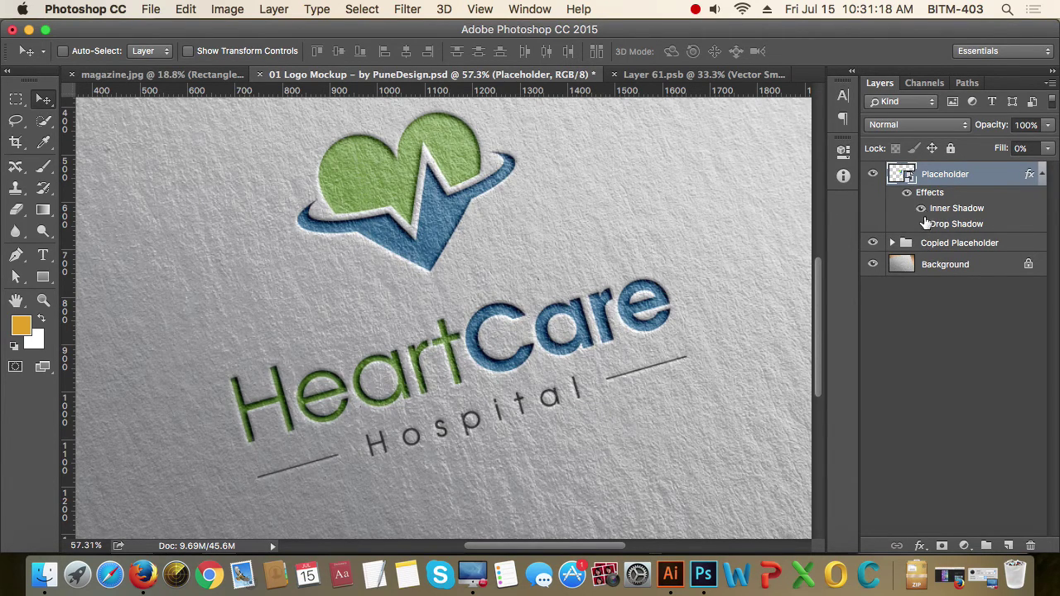
click(921, 223)
scroll(652, 284, down, 3)
scroll(367, 349, up, 1)
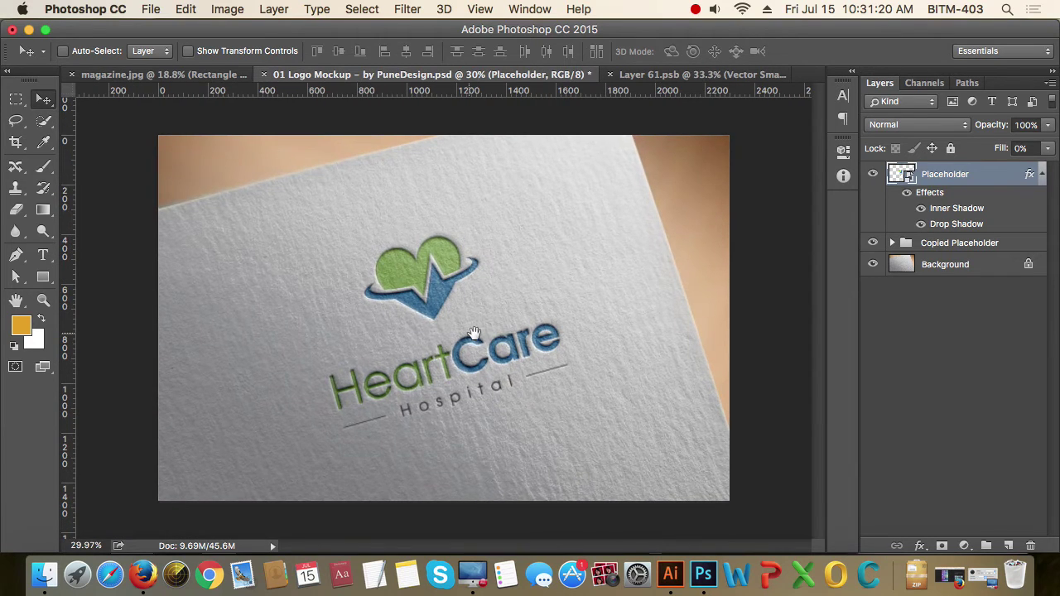
scroll(497, 303, up, 2)
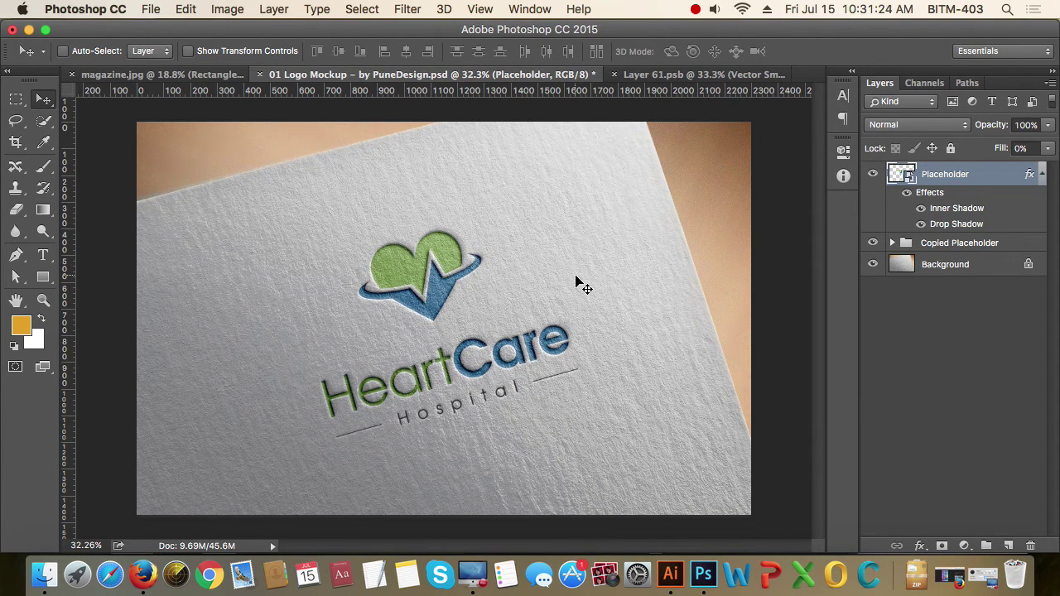
scroll(536, 354, down, 1)
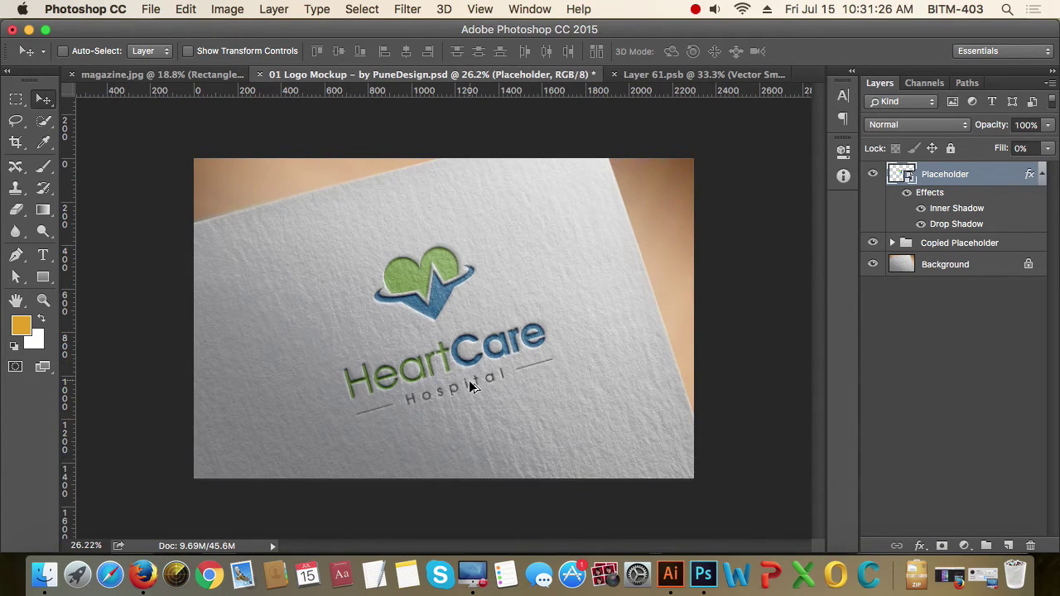
scroll(470, 387, up, 2)
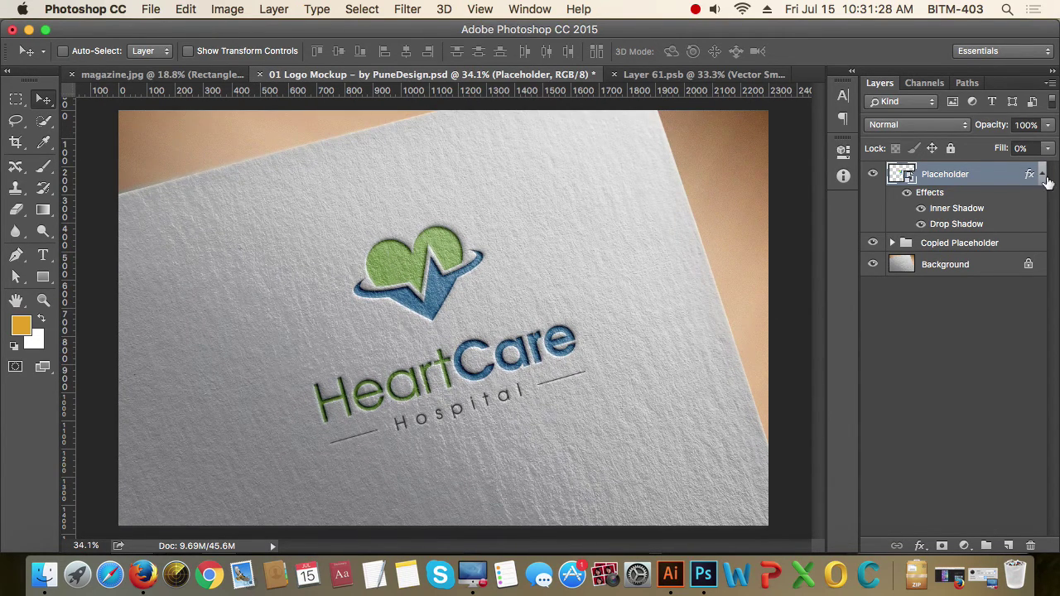
click(1044, 177)
Step: Scroll around the mockup to inspect the final embossed HeartCare logo
scroll(635, 210, down, 1)
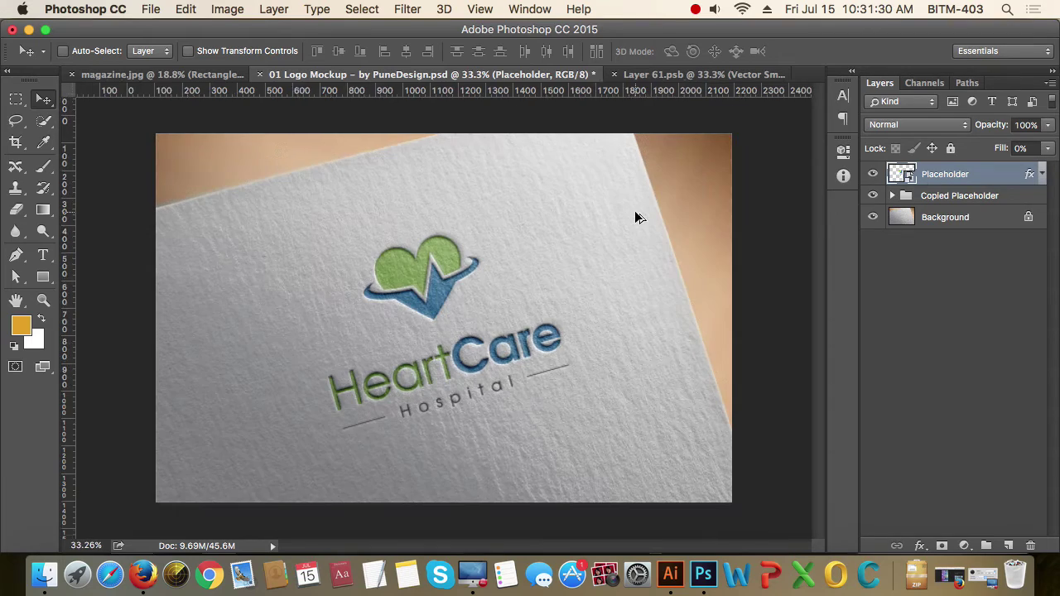
scroll(635, 210, down, 1)
scroll(438, 318, down, 1)
scroll(437, 323, up, 1)
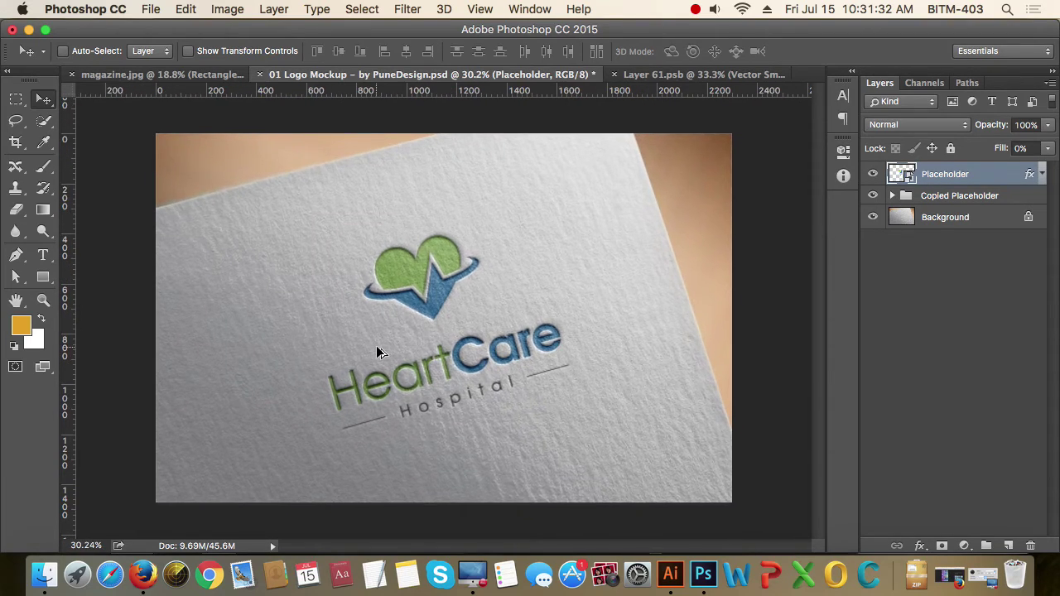
scroll(438, 323, up, 1)
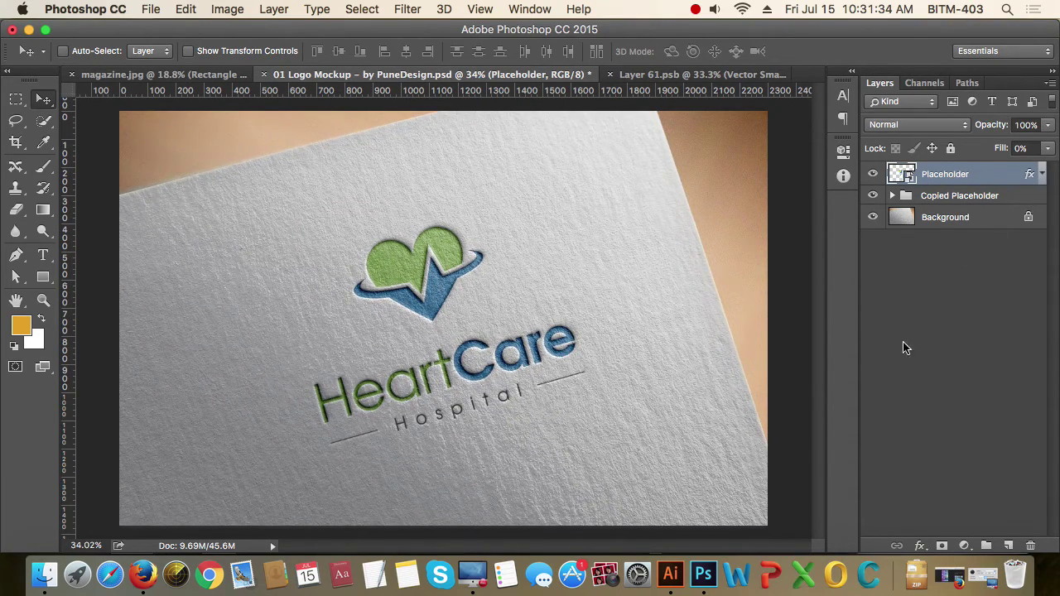
scroll(811, 277, down, 1)
scroll(576, 286, up, 1)
scroll(436, 285, up, 1)
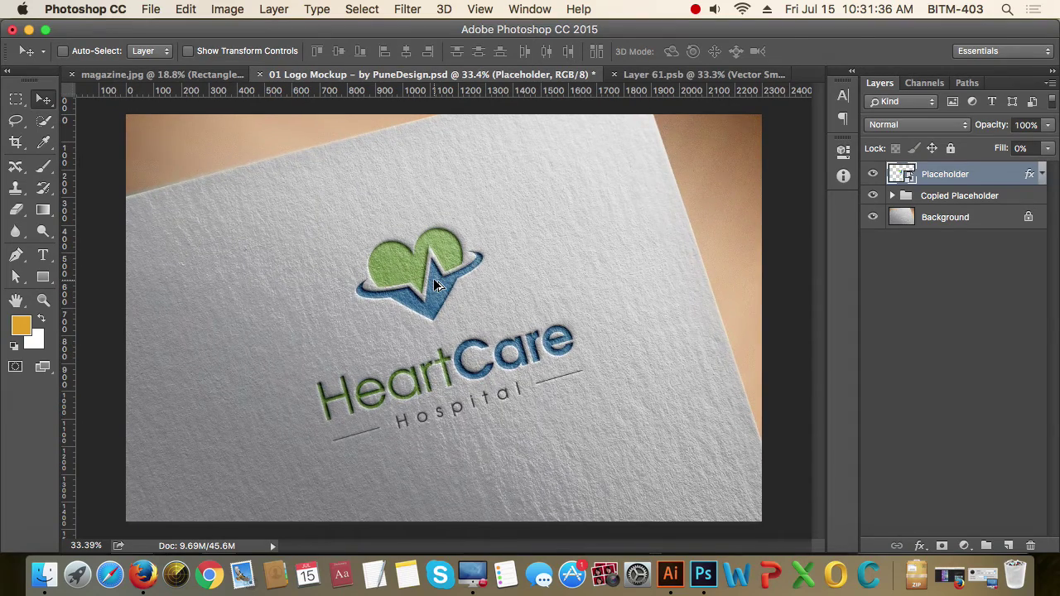
scroll(620, 276, up, 1)
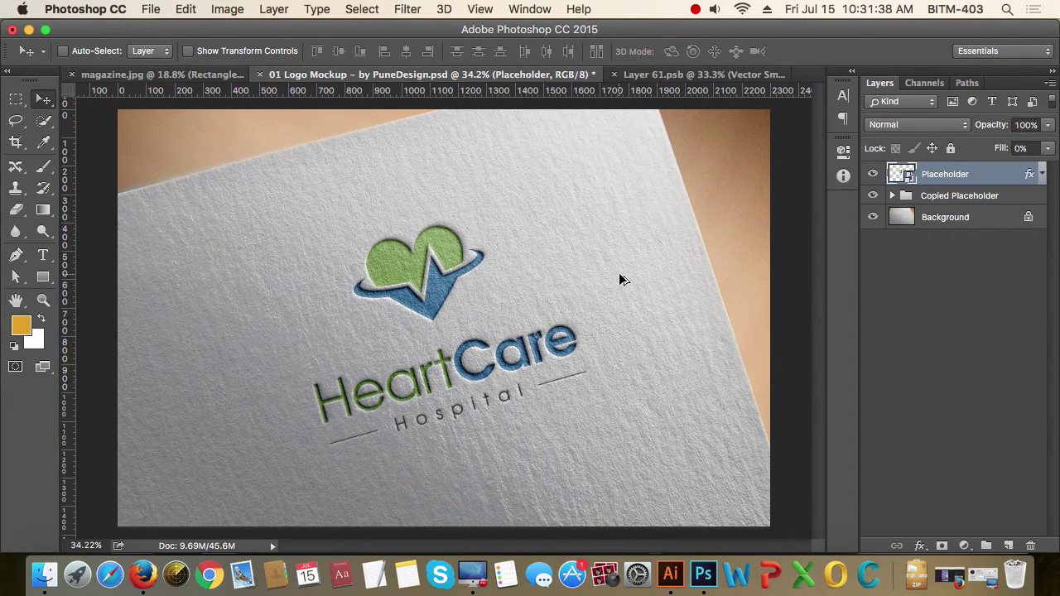
scroll(620, 274, down, 1)
scroll(620, 274, down, 1)
scroll(620, 274, down, 1)
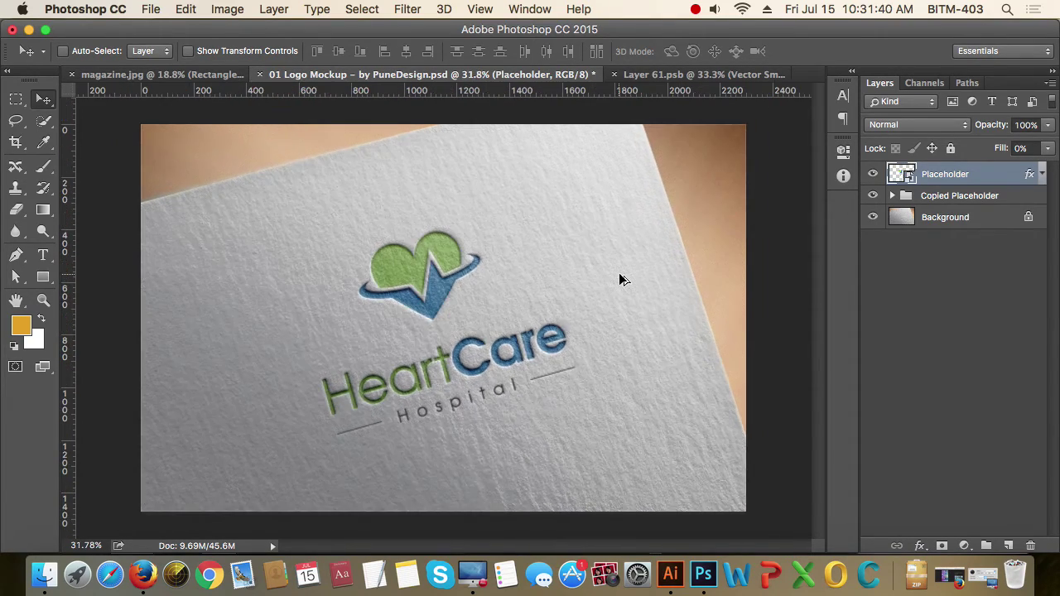
scroll(620, 274, down, 1)
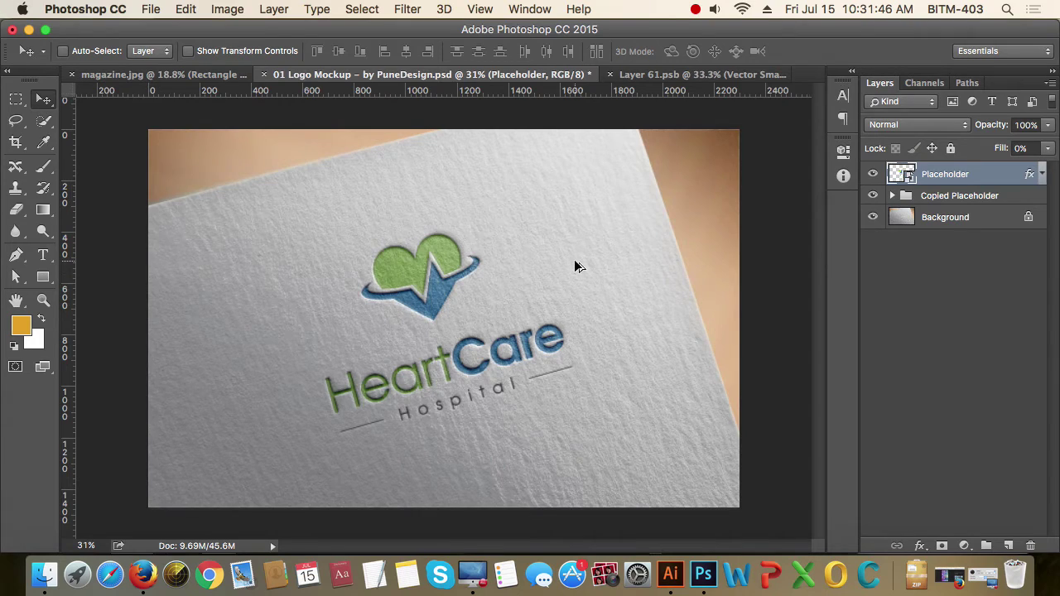
scroll(577, 266, up, 1)
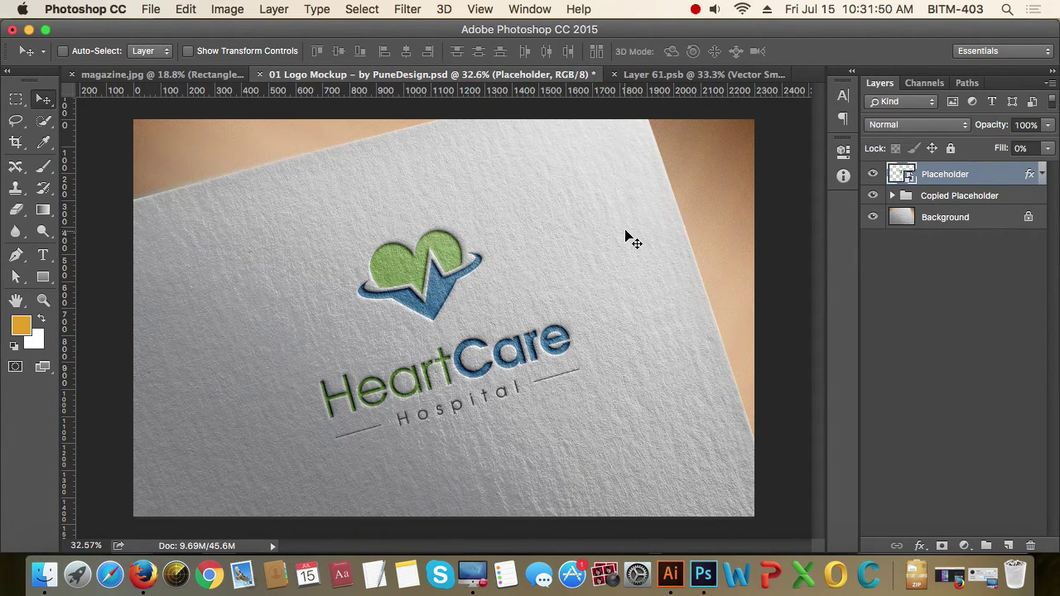
Step: Review the Placeholder layer's effects and the layer style list without adding anything
click(1043, 176)
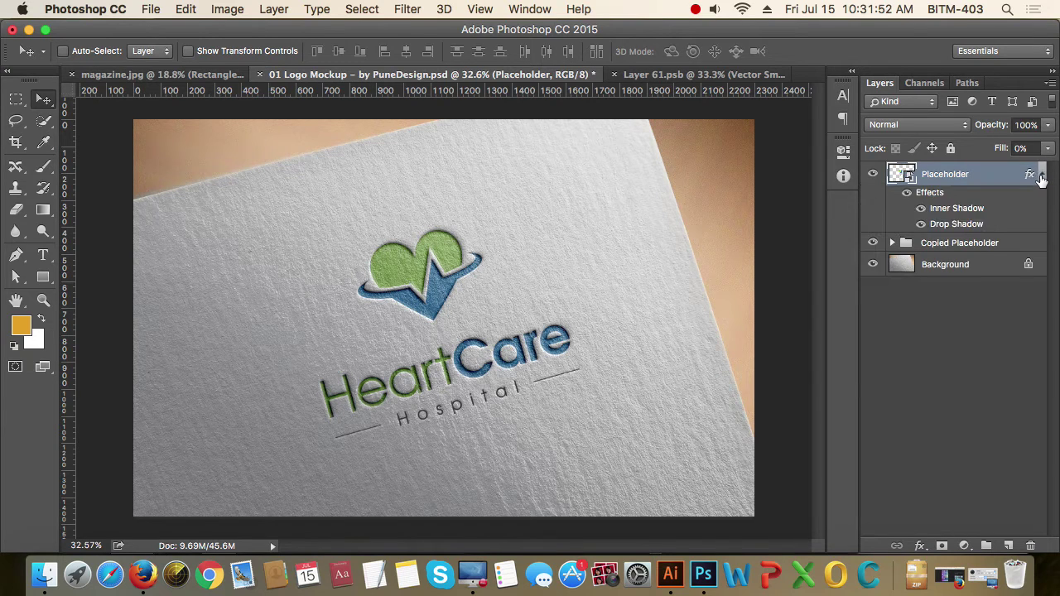
click(1042, 175)
click(920, 546)
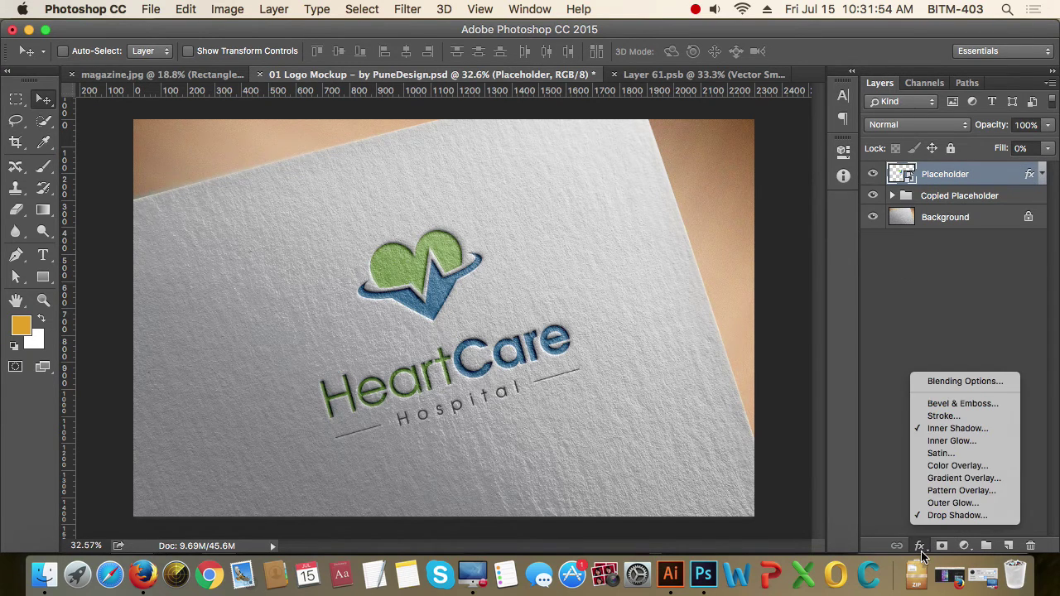
click(938, 326)
scroll(350, 315, down, 3)
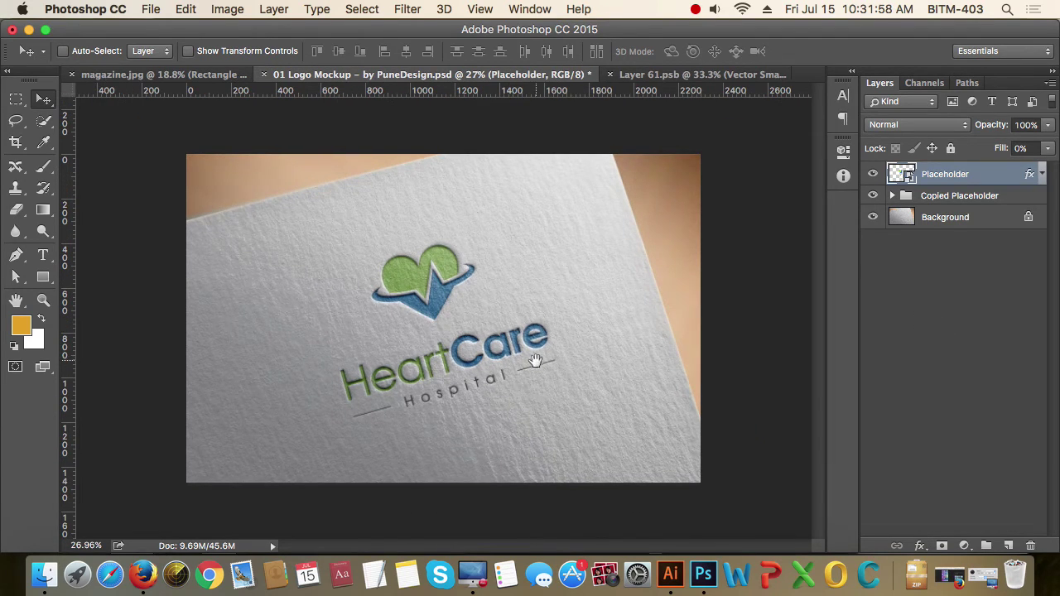
scroll(539, 365, up, 1)
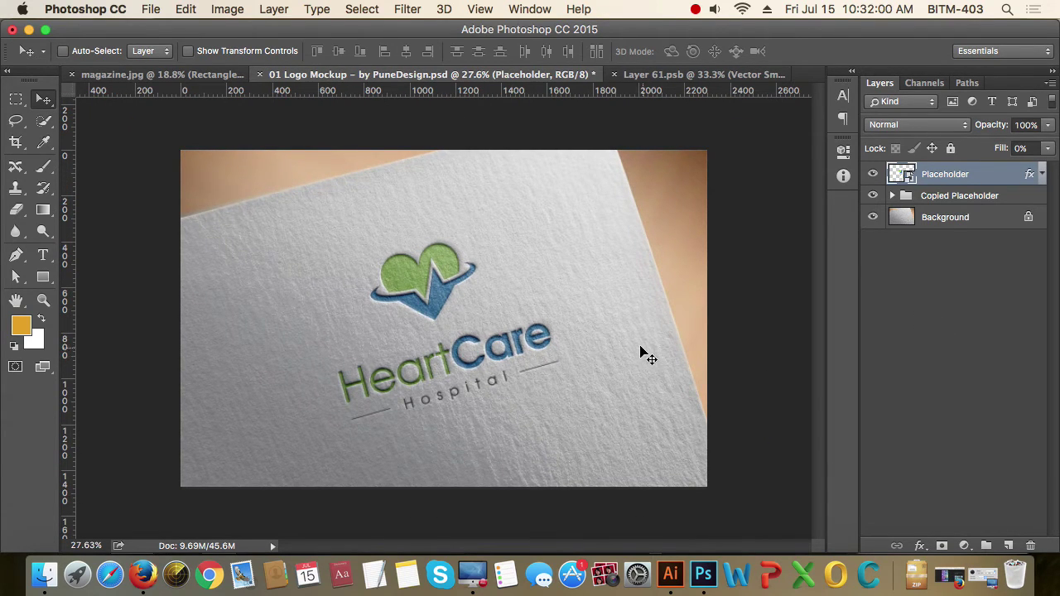
scroll(637, 351, up, 2)
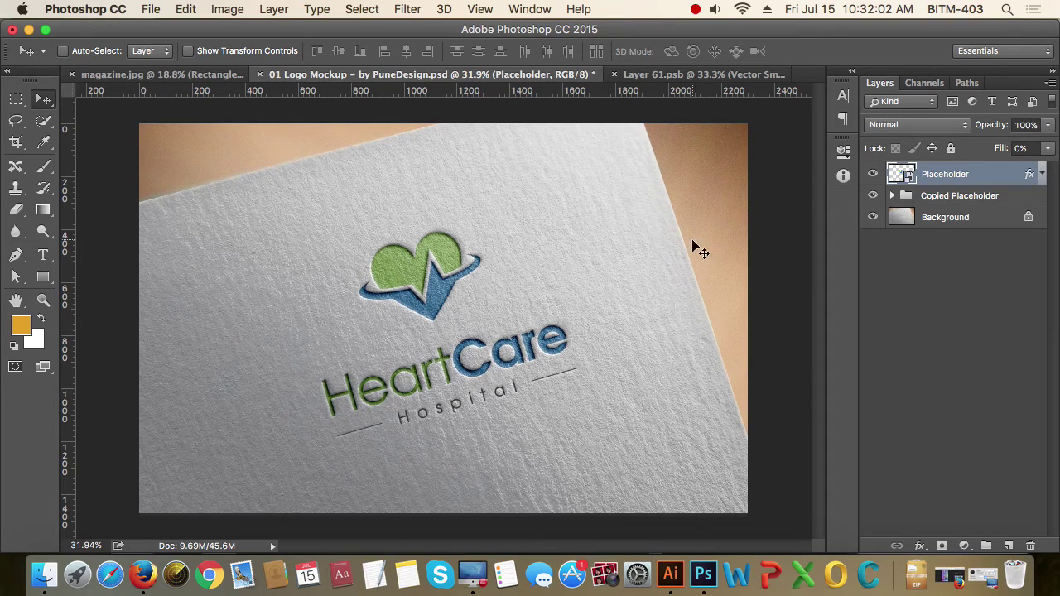
Step: Check Layer 61.psb, return to the 01 Logo Mockup, and minimise Photoshop
click(704, 75)
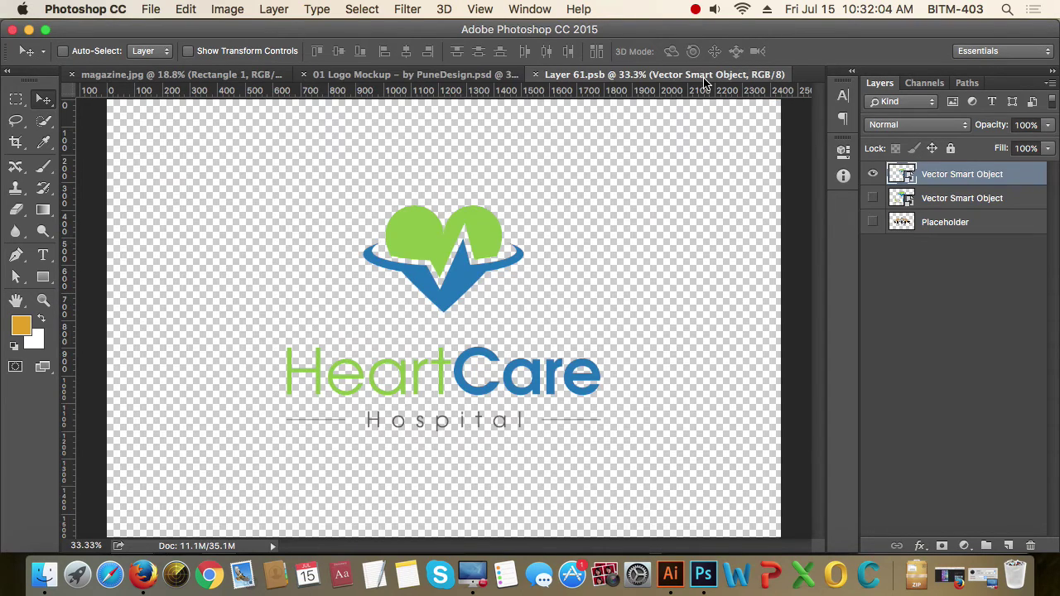
click(414, 76)
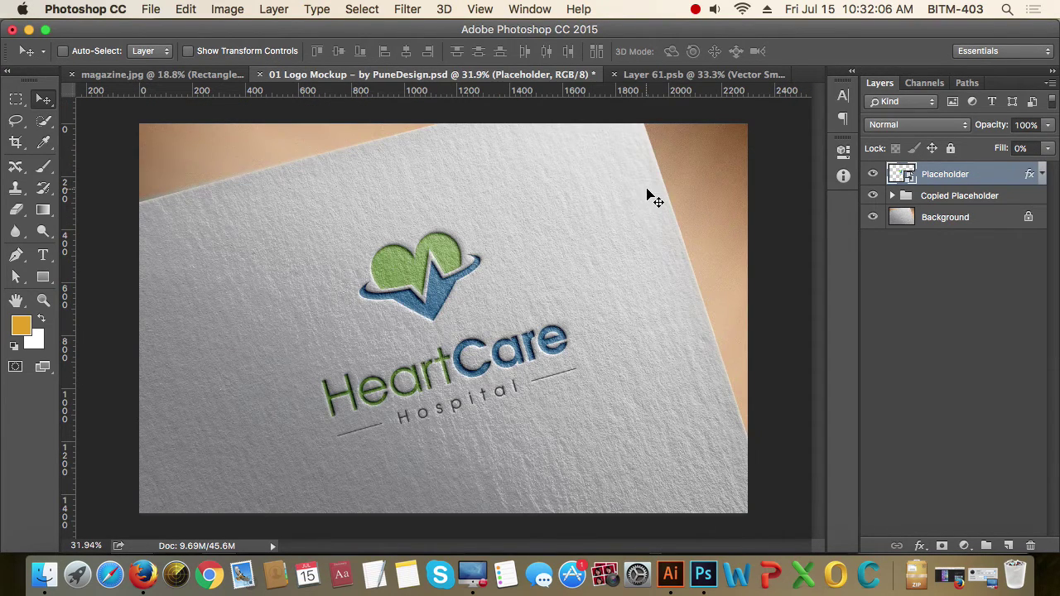
click(29, 30)
Step: Google 'graphicburger' in a new Firefox tab and open the GraphicBurger site
click(355, 213)
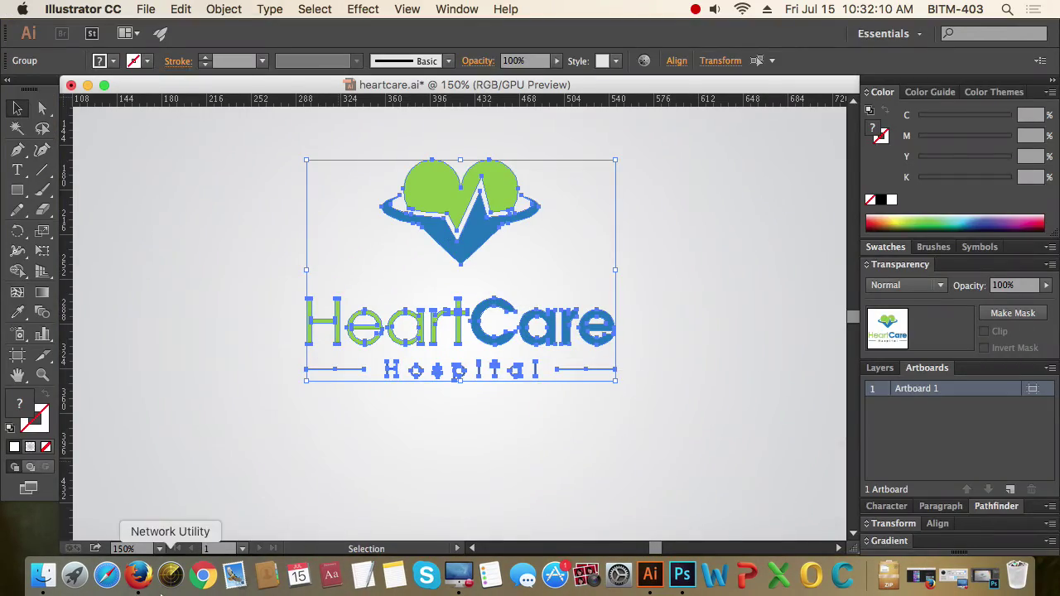
click(139, 575)
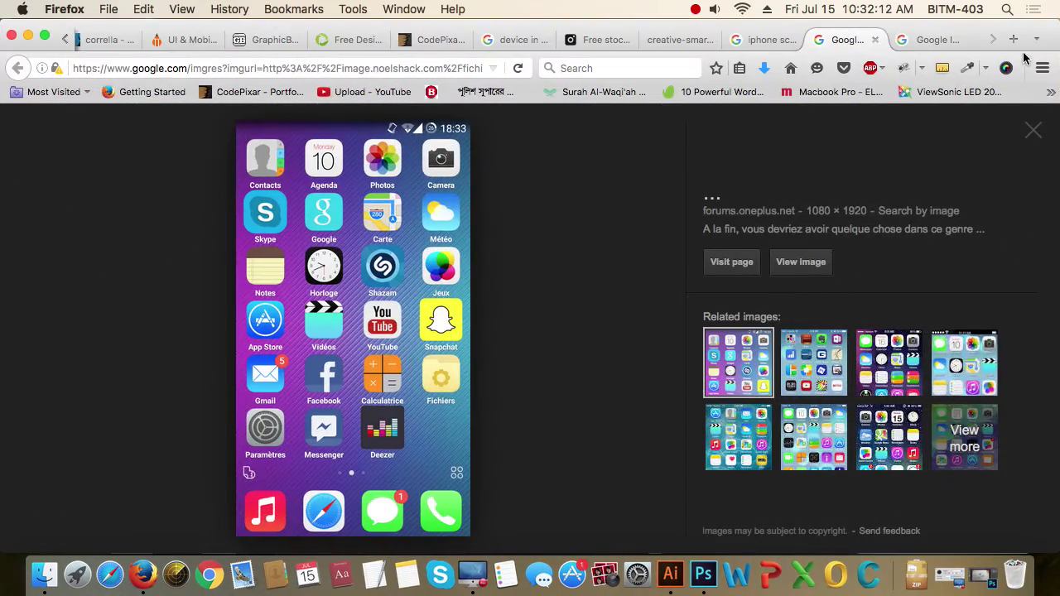
click(1013, 39)
click(434, 152)
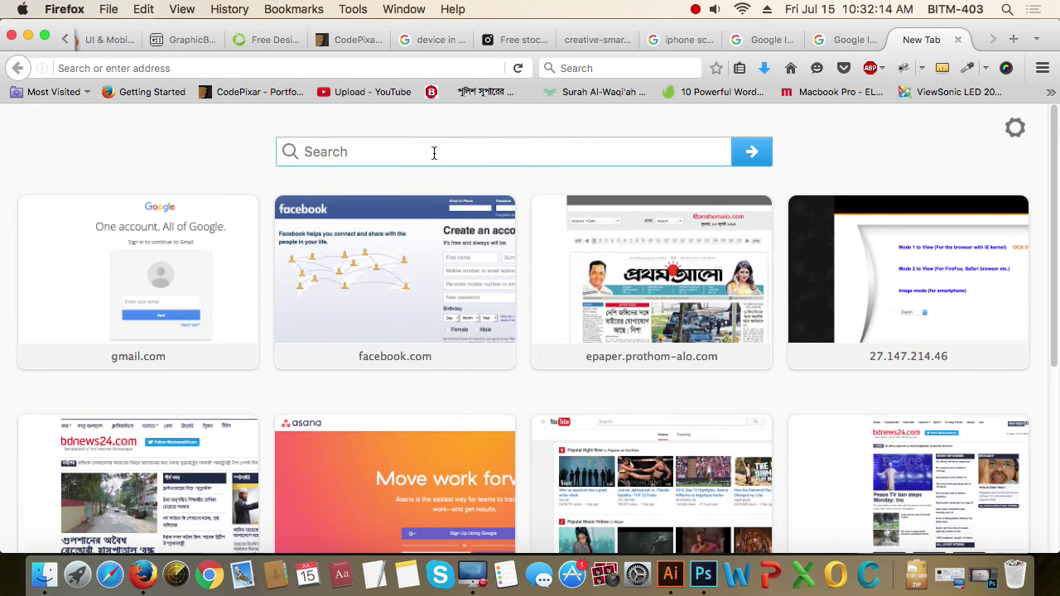
text(grap)
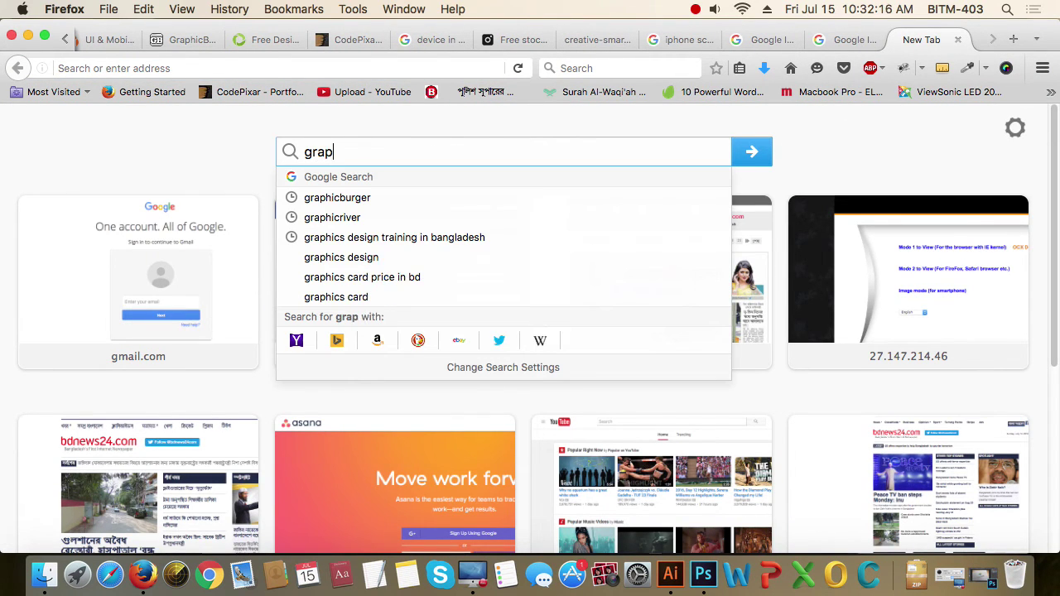
text(hicbur)
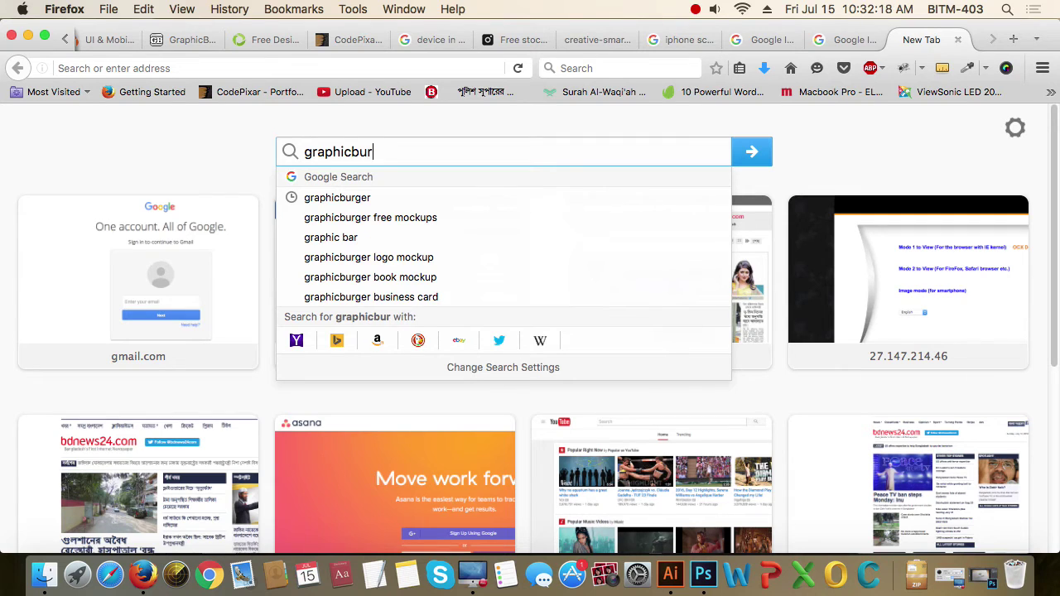
text(ger)
click(495, 199)
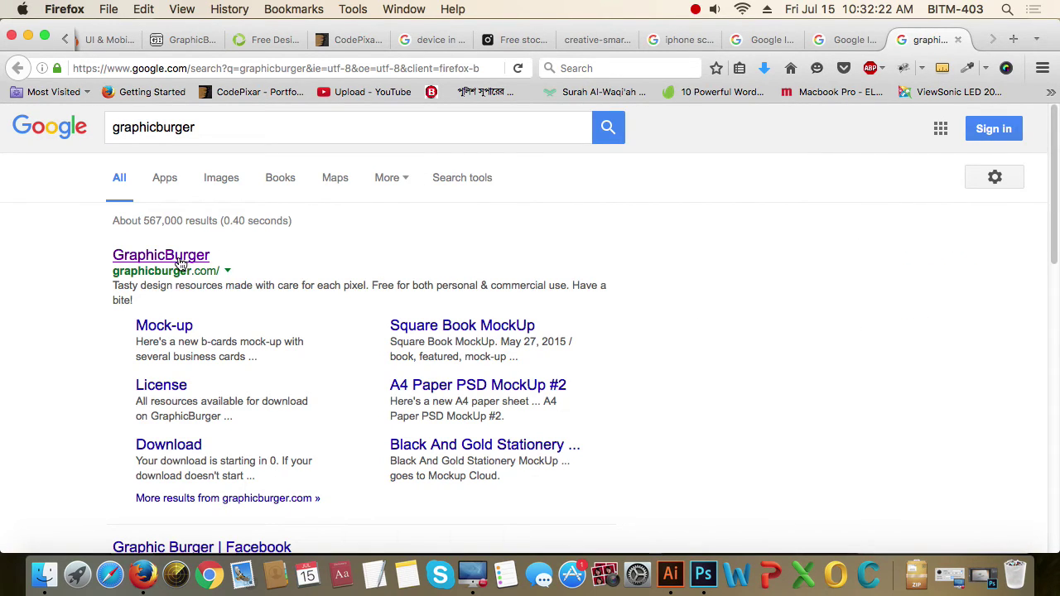
click(175, 258)
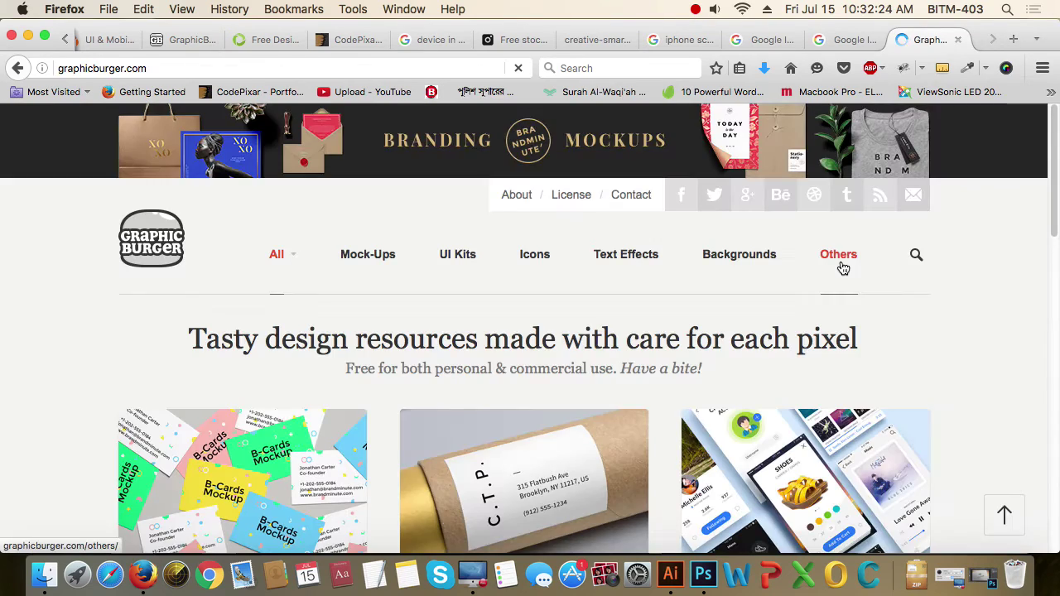
Step: Scroll up and down through GraphicBurger's homepage grid of mockup listings
scroll(911, 348, down, 5)
scroll(842, 345, down, 9)
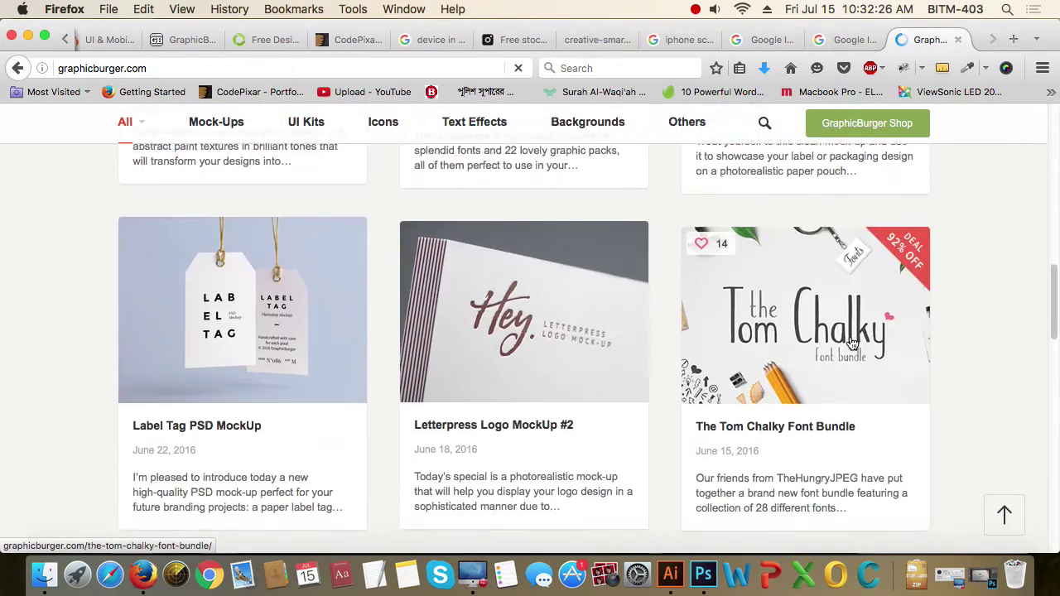
scroll(188, 384, up, 3)
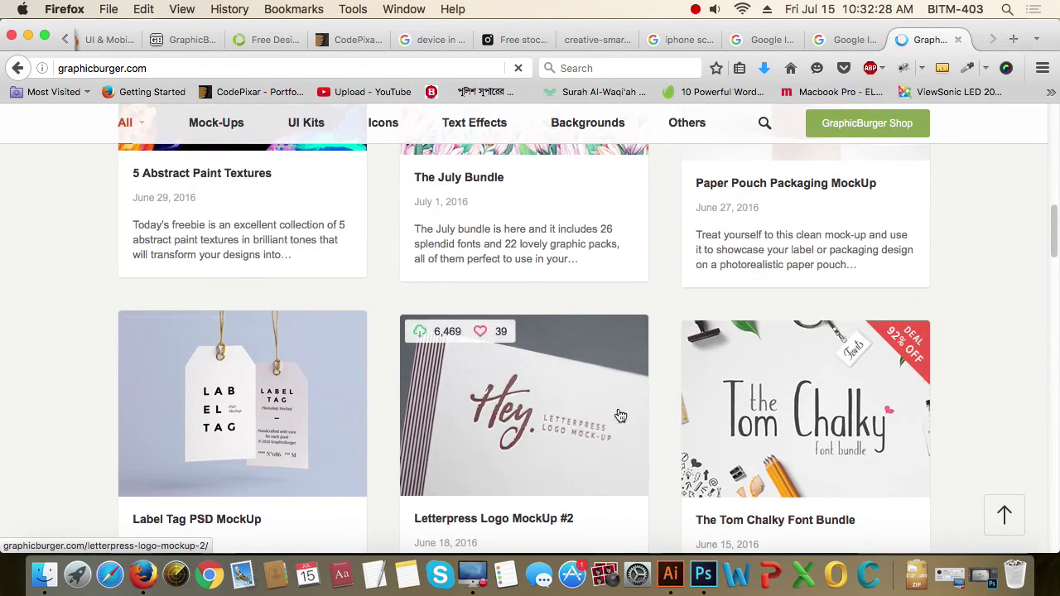
scroll(815, 434, down, 3)
scroll(745, 431, down, 3)
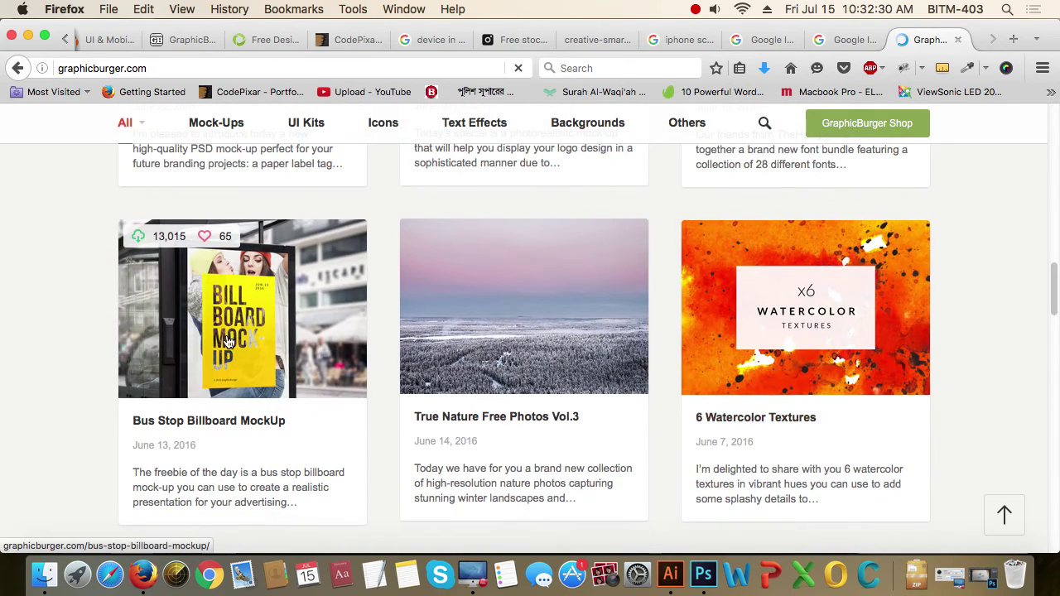
scroll(596, 346, down, 4)
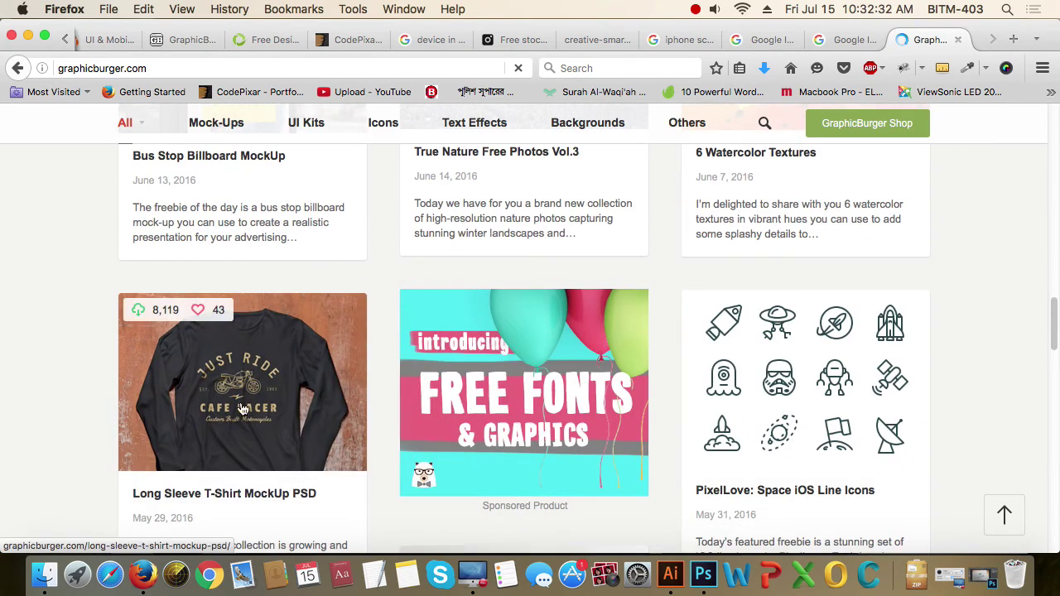
scroll(802, 394, down, 5)
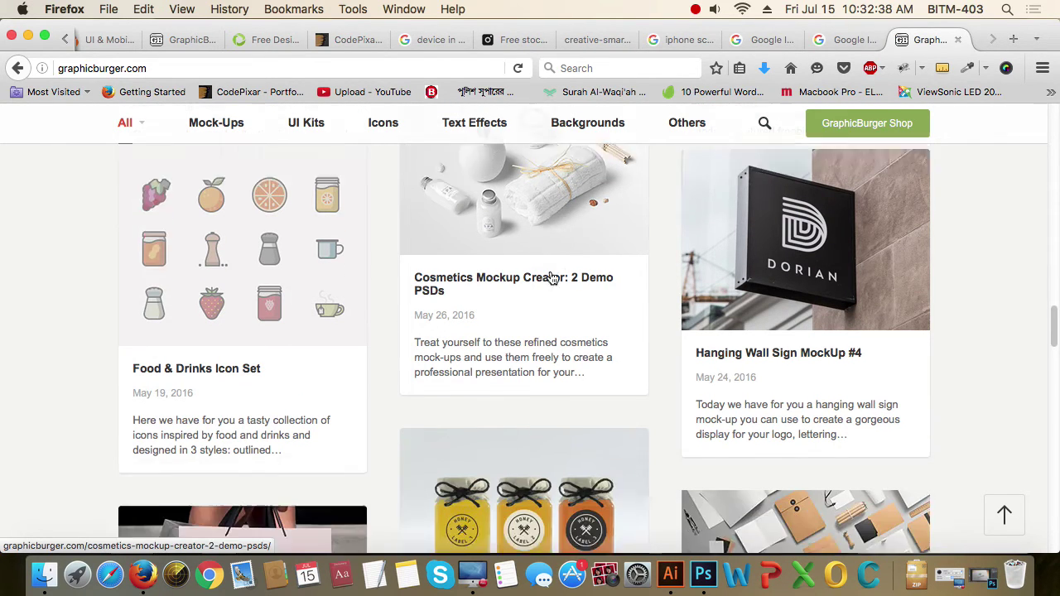
scroll(177, 308, down, 1)
scroll(177, 307, down, 3)
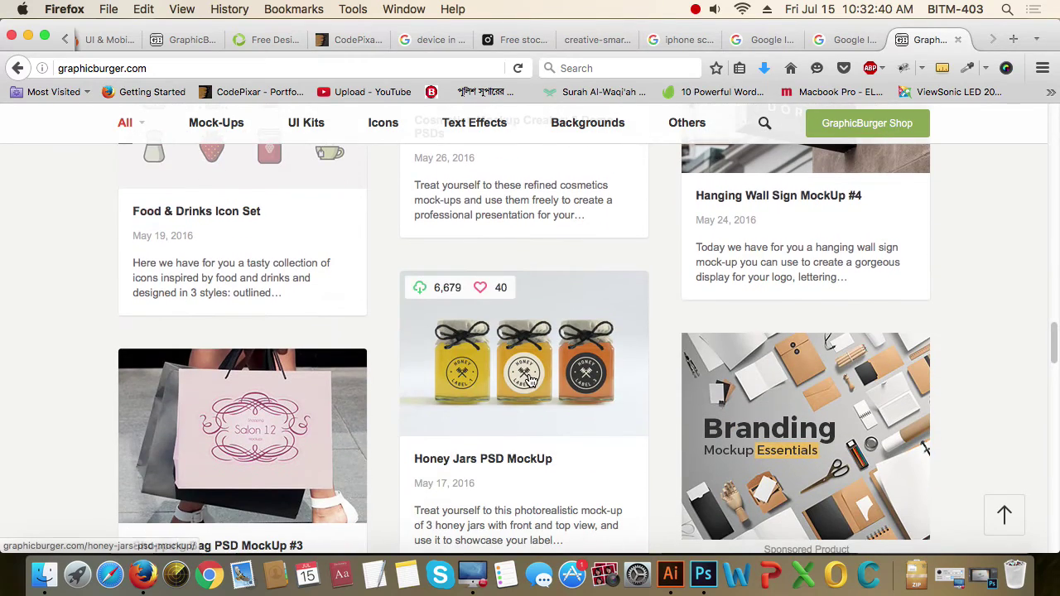
scroll(531, 380, down, 1)
scroll(531, 379, down, 3)
scroll(531, 380, down, 4)
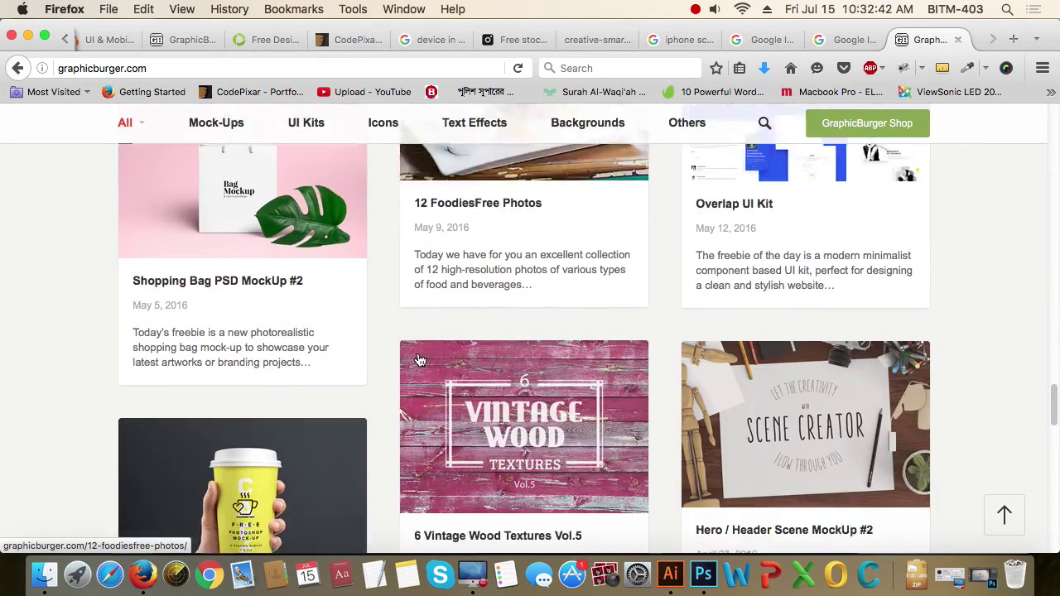
scroll(225, 284, up, 1)
scroll(238, 294, down, 4)
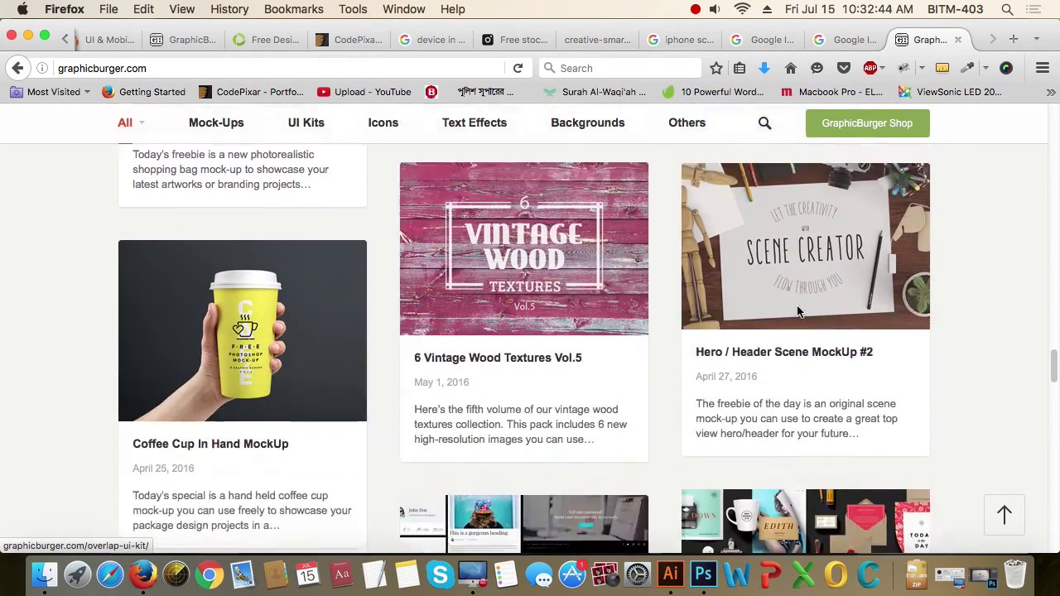
scroll(238, 294, down, 1)
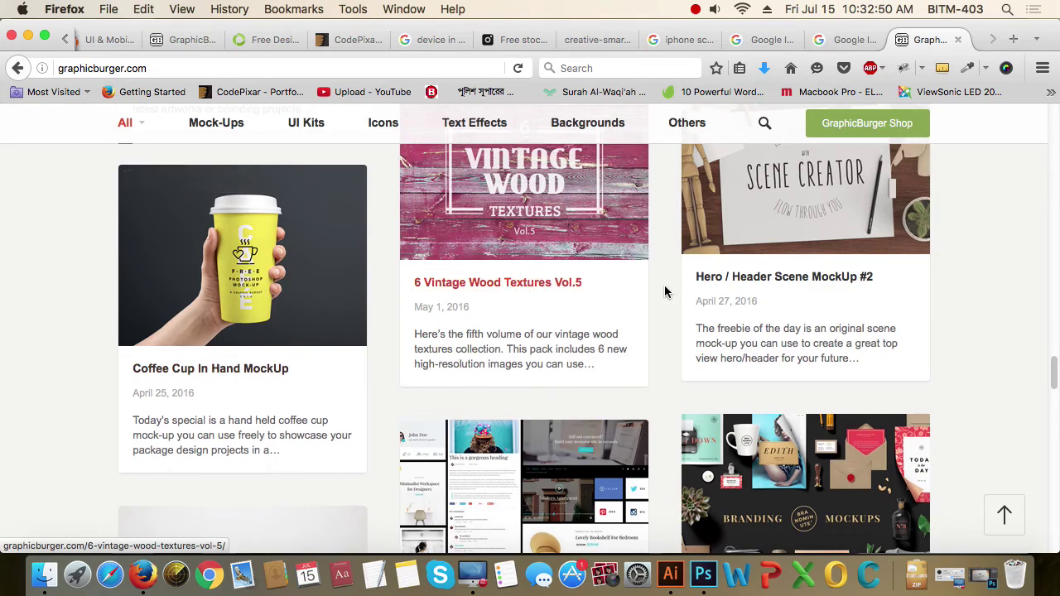
scroll(740, 323, down, 5)
scroll(740, 321, down, 3)
scroll(740, 322, down, 3)
scroll(740, 321, down, 6)
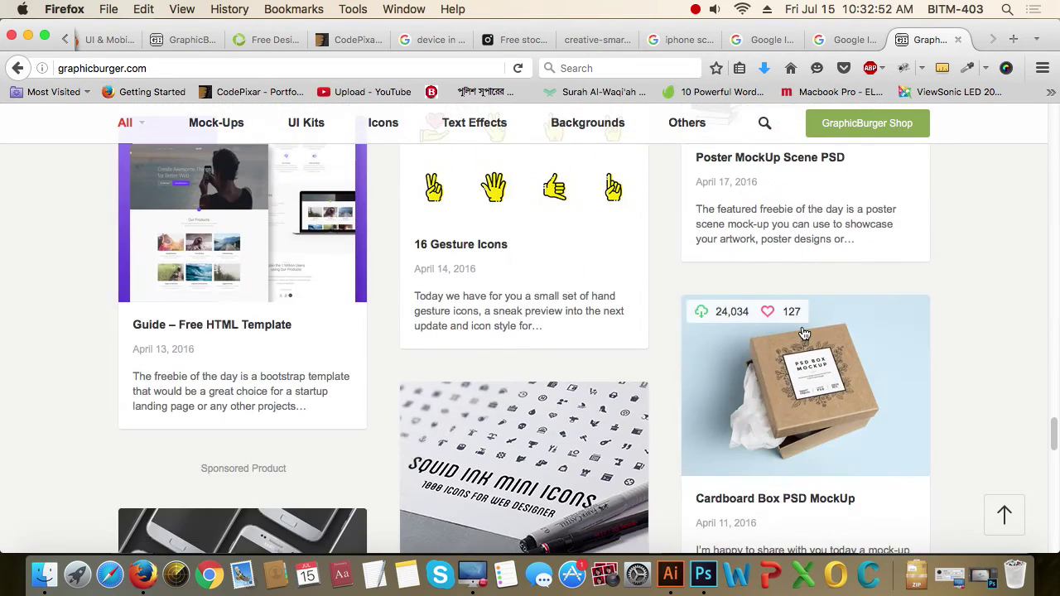
scroll(880, 335, down, 6)
scroll(879, 335, up, 5)
scroll(845, 343, down, 2)
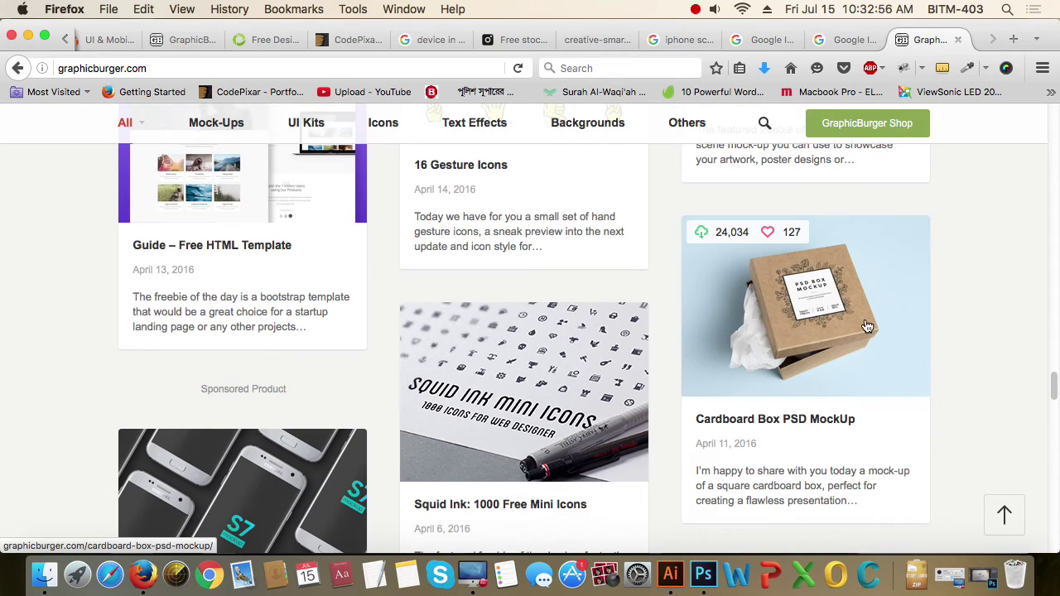
scroll(868, 325, down, 4)
scroll(862, 327, down, 5)
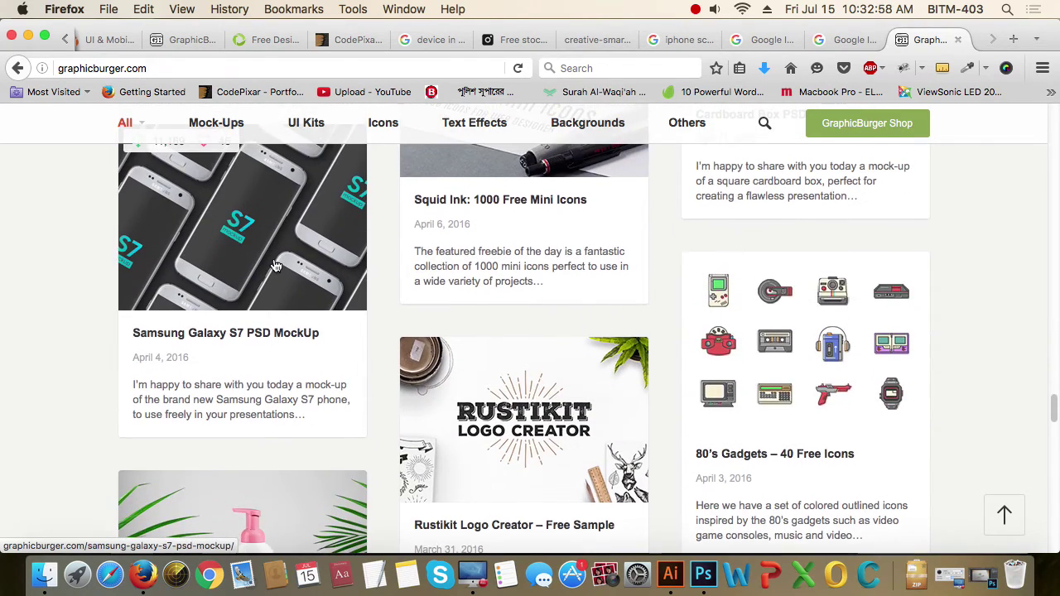
scroll(414, 309, down, 2)
scroll(606, 360, up, 1)
scroll(829, 300, up, 5)
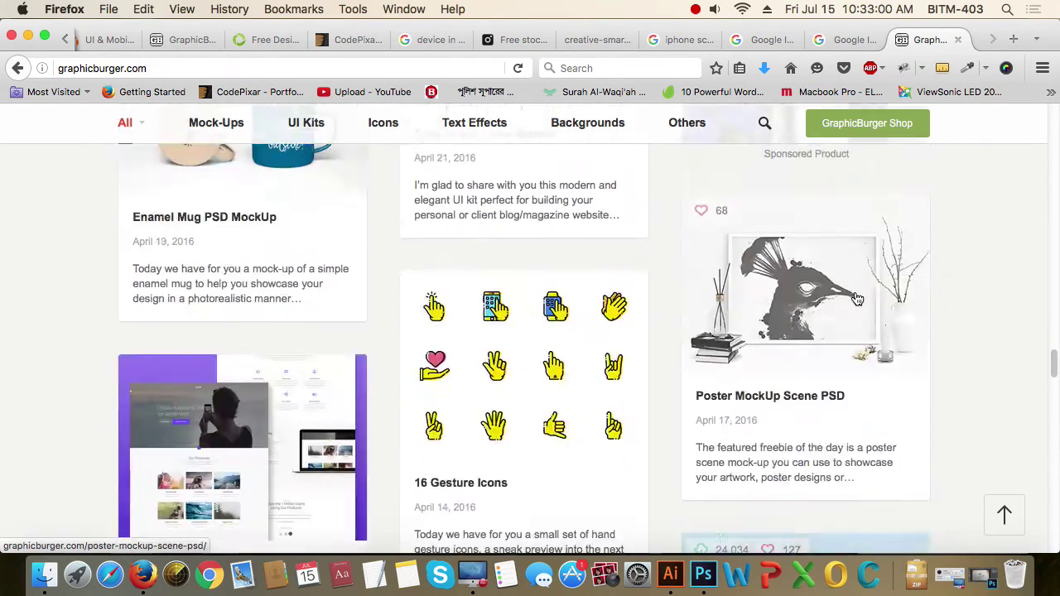
scroll(837, 300, up, 5)
scroll(837, 300, up, 5)
scroll(833, 300, up, 5)
scroll(828, 300, up, 5)
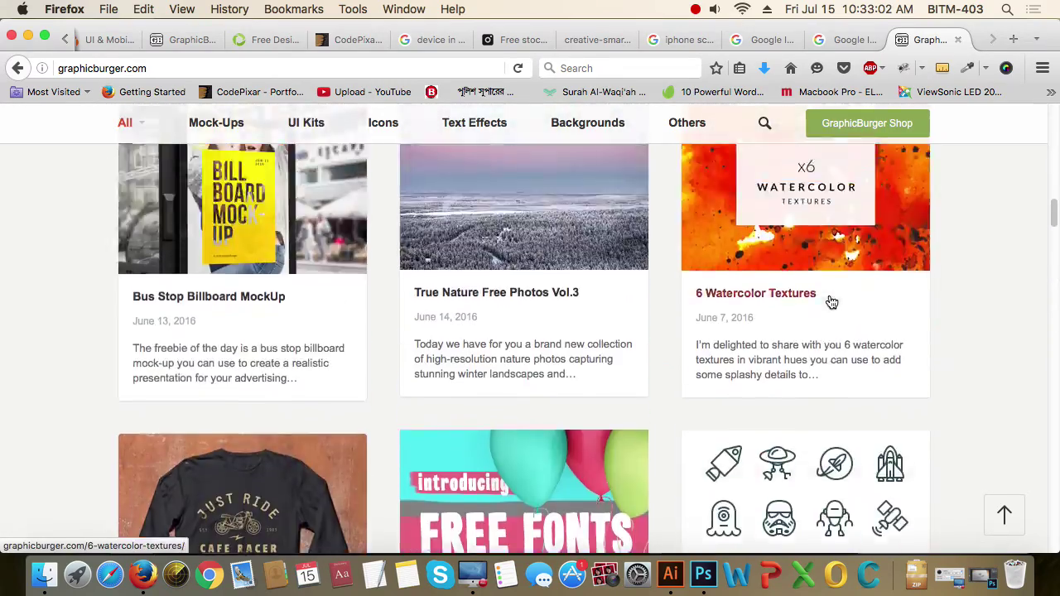
scroll(833, 310, up, 5)
scroll(835, 317, up, 5)
scroll(834, 315, up, 5)
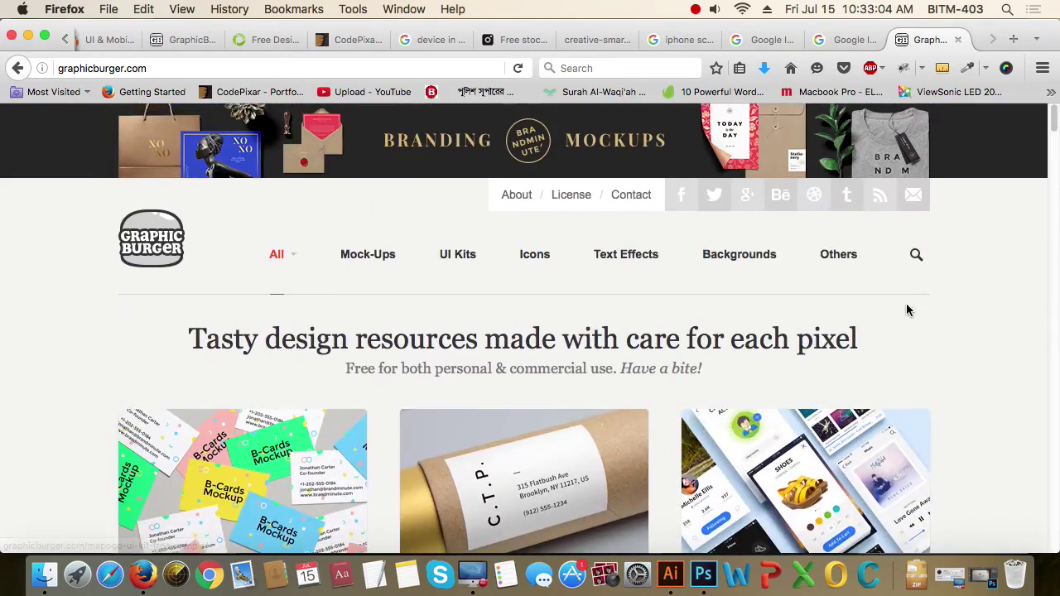
scroll(907, 307, down, 4)
scroll(908, 311, up, 2)
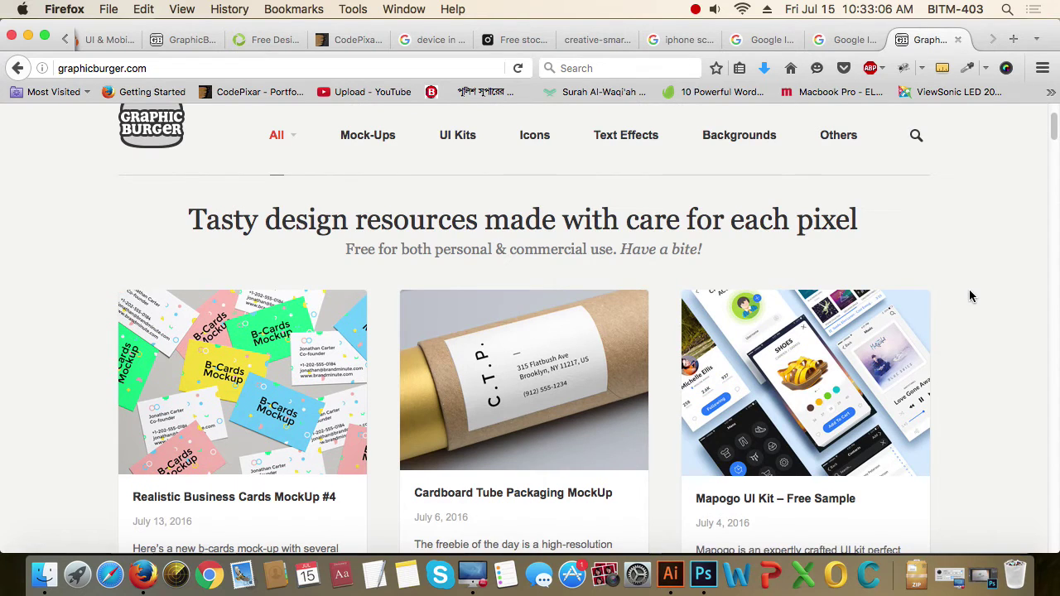
scroll(974, 290, down, 5)
scroll(919, 332, down, 2)
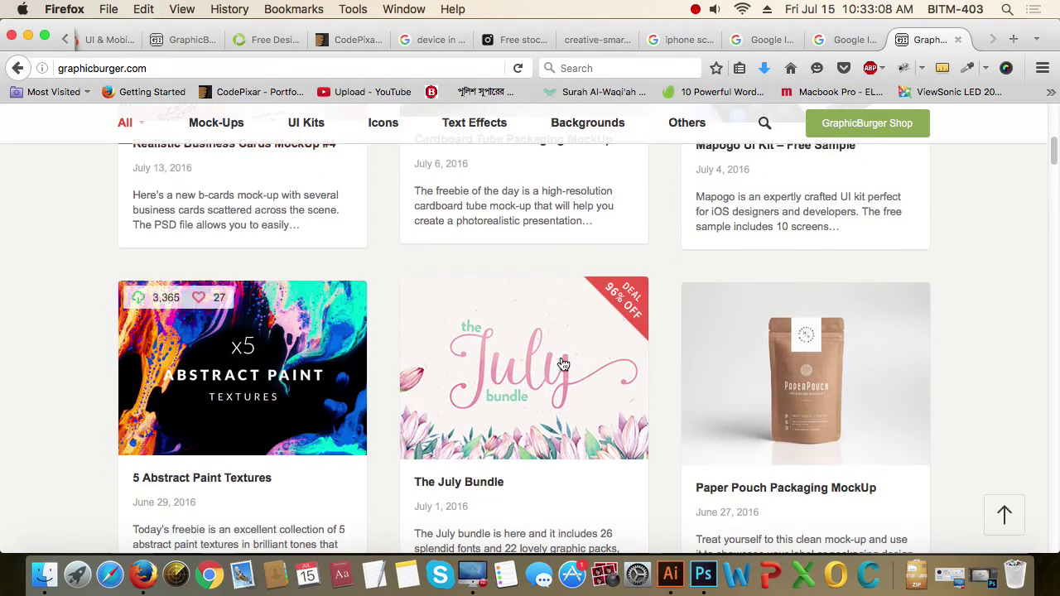
scroll(985, 343, down, 2)
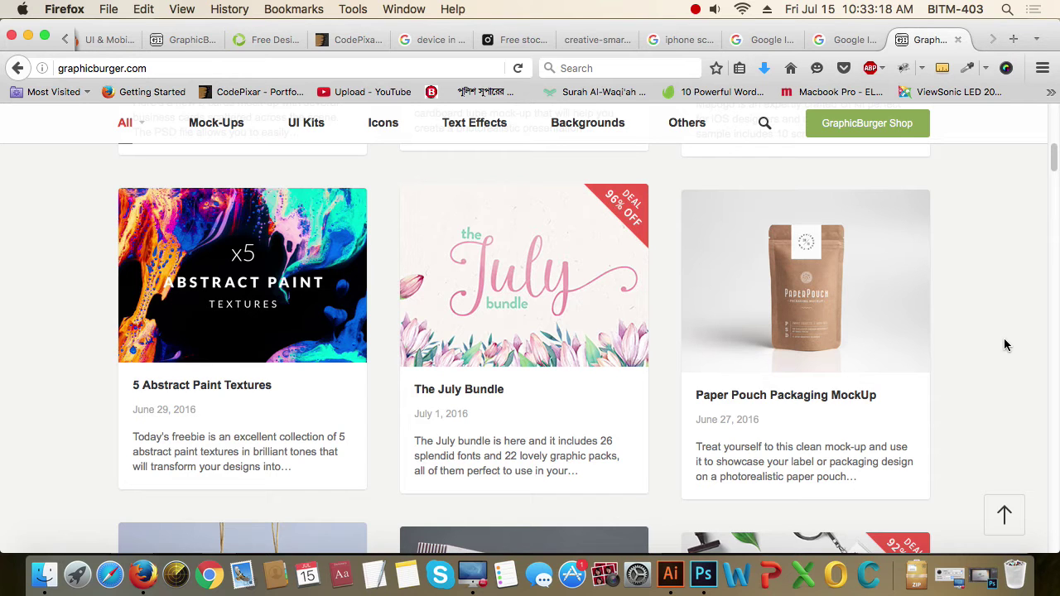
Step: Browse further through the freebie photos and textures, then open a new blank Firefox tab
scroll(994, 323, down, 6)
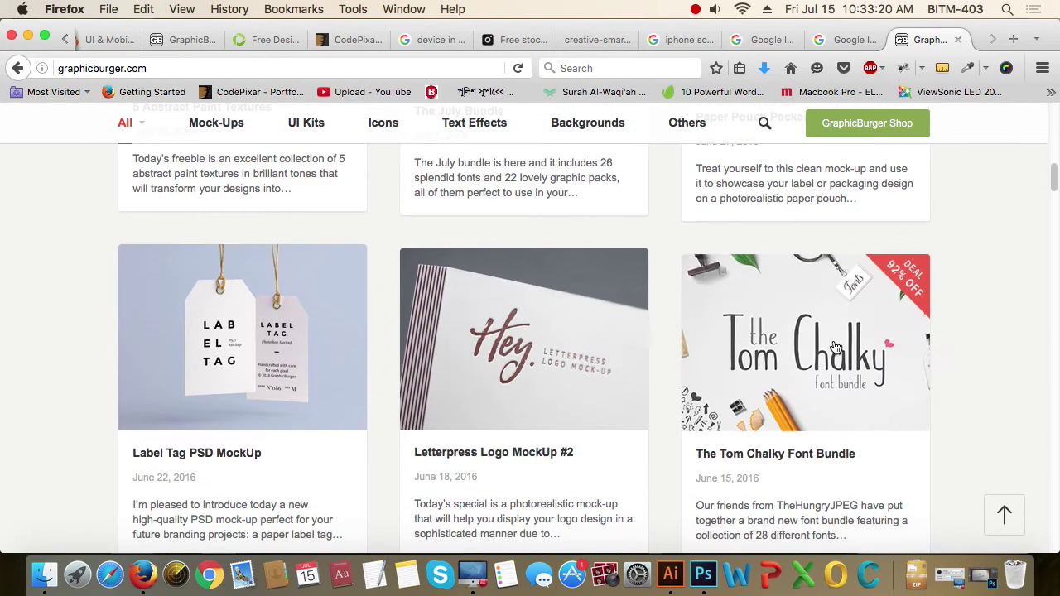
scroll(835, 348, down, 3)
scroll(817, 348, down, 6)
scroll(817, 344, down, 1)
scroll(828, 343, down, 4)
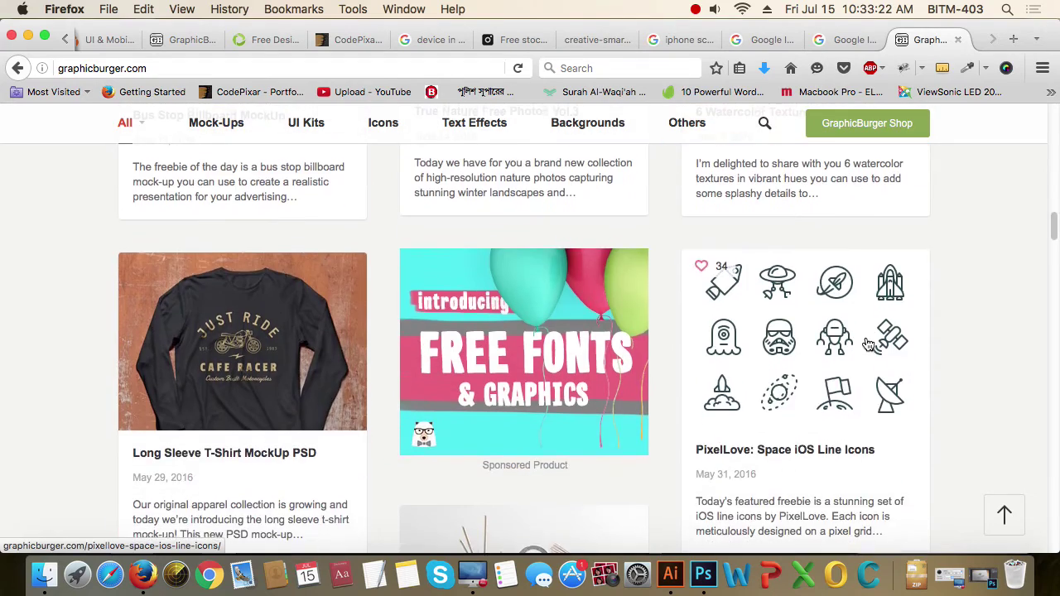
scroll(868, 344, down, 6)
scroll(868, 343, down, 4)
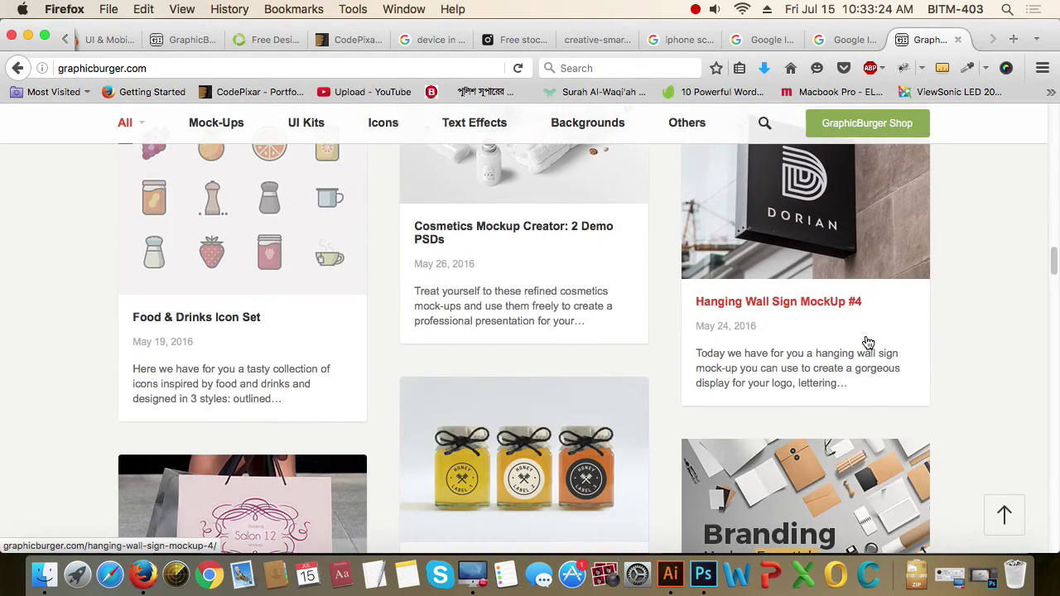
scroll(887, 345, down, 3)
scroll(888, 344, down, 5)
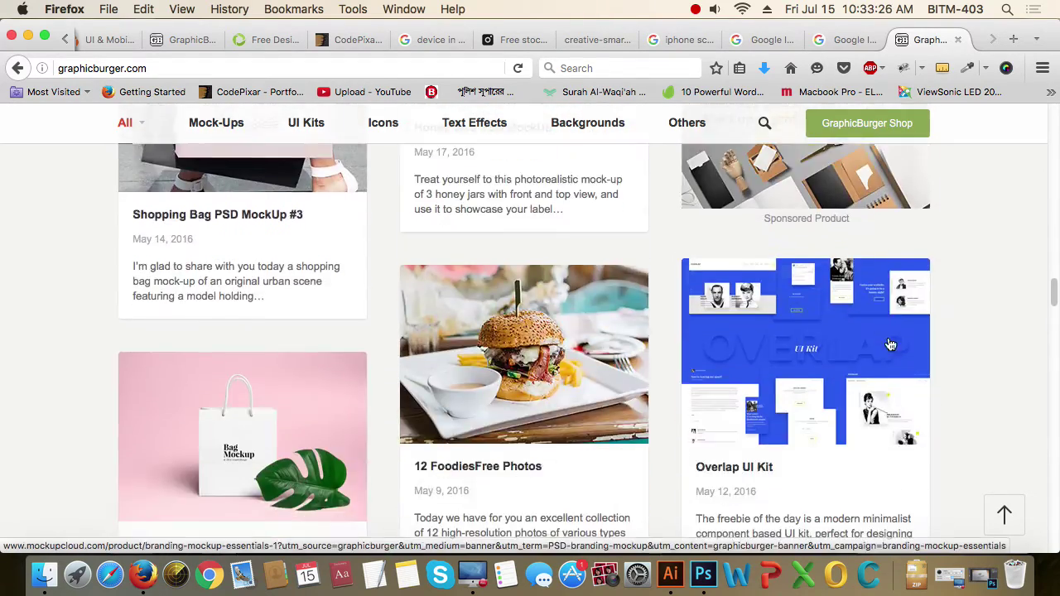
scroll(889, 344, down, 8)
scroll(899, 346, up, 11)
scroll(895, 372, down, 4)
scroll(837, 282, down, 1)
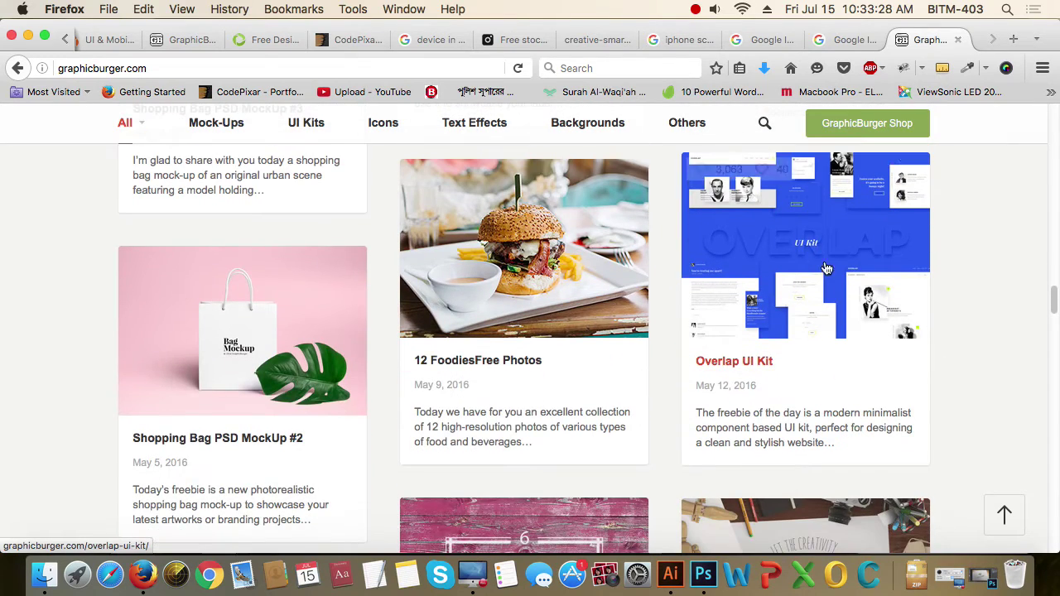
scroll(845, 323, up, 3)
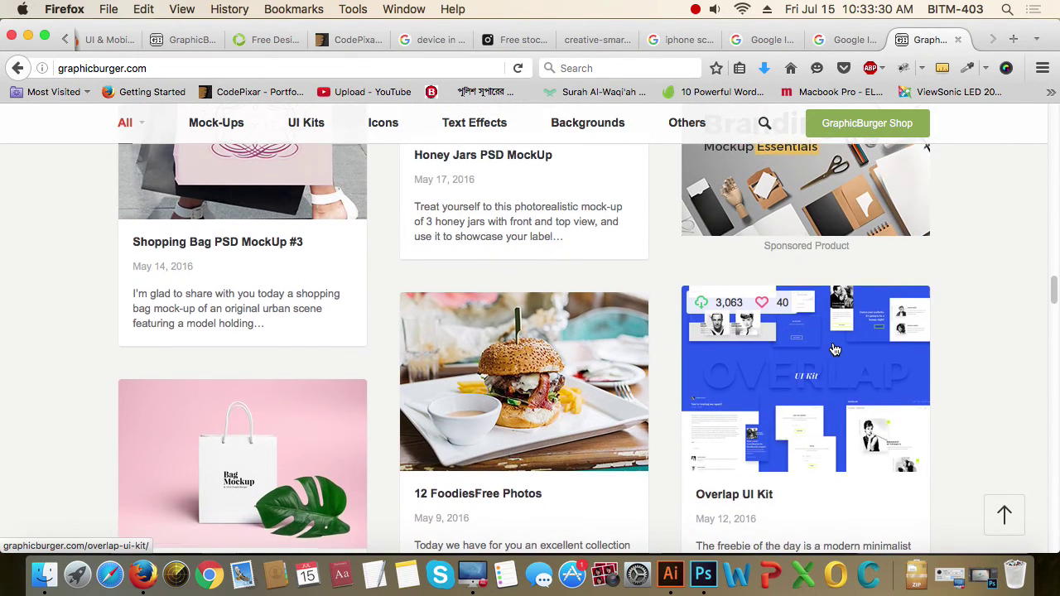
scroll(836, 344, up, 3)
scroll(522, 350, up, 2)
scroll(674, 350, down, 2)
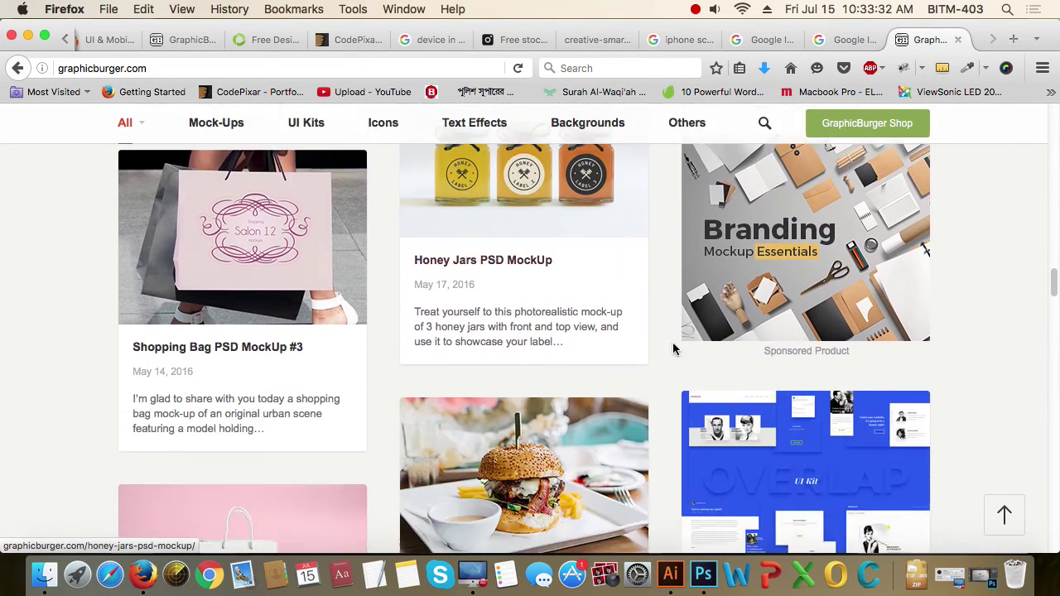
scroll(795, 352, up, 7)
scroll(796, 352, up, 4)
scroll(912, 281, up, 5)
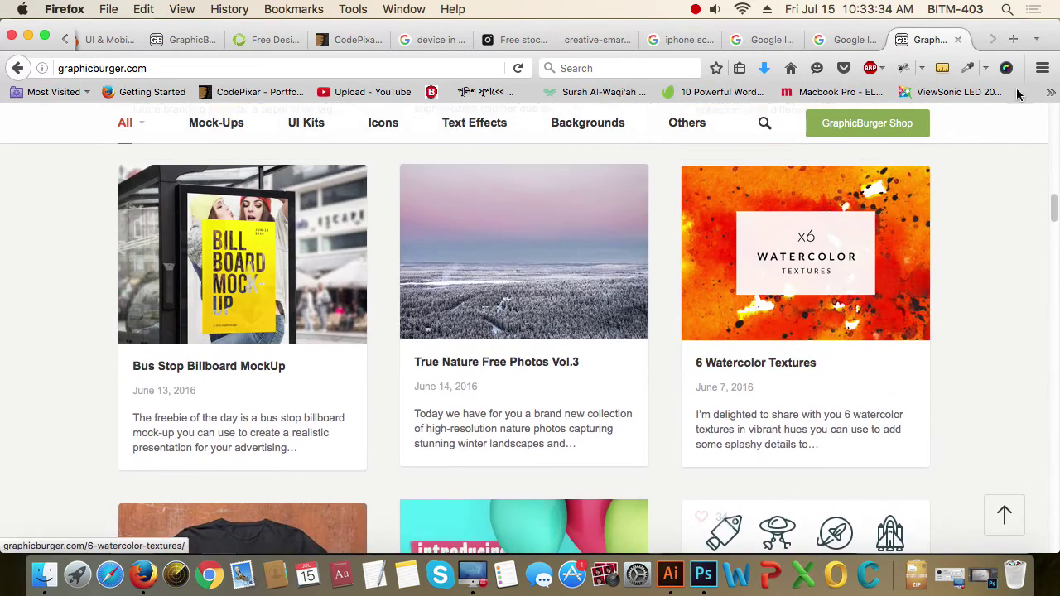
scroll(970, 252, up, 1)
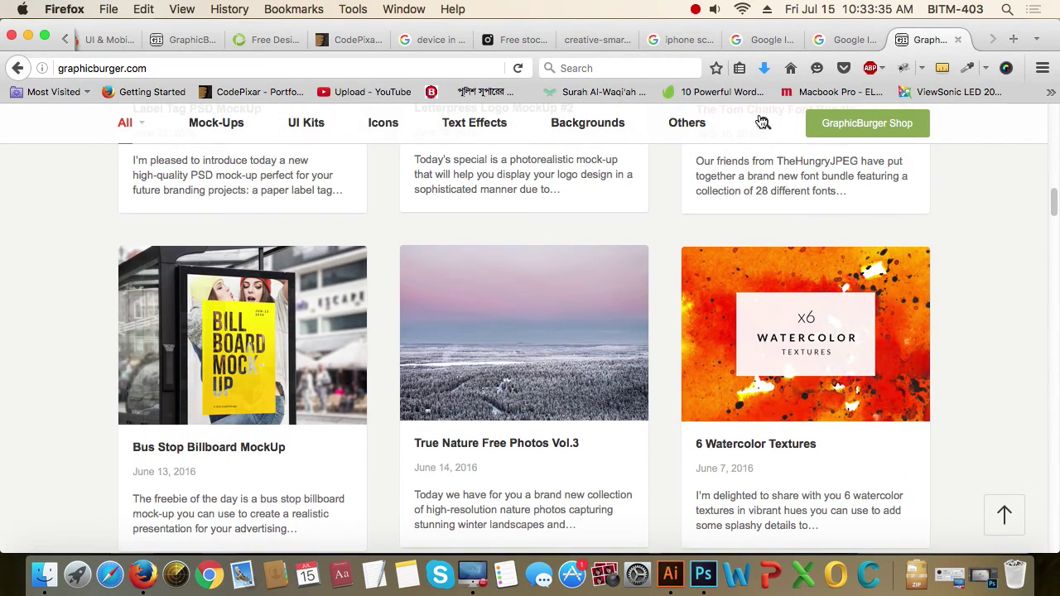
click(1012, 39)
Step: Search Google for 'pixeden' and open the Pixeden website from the top result
click(470, 149)
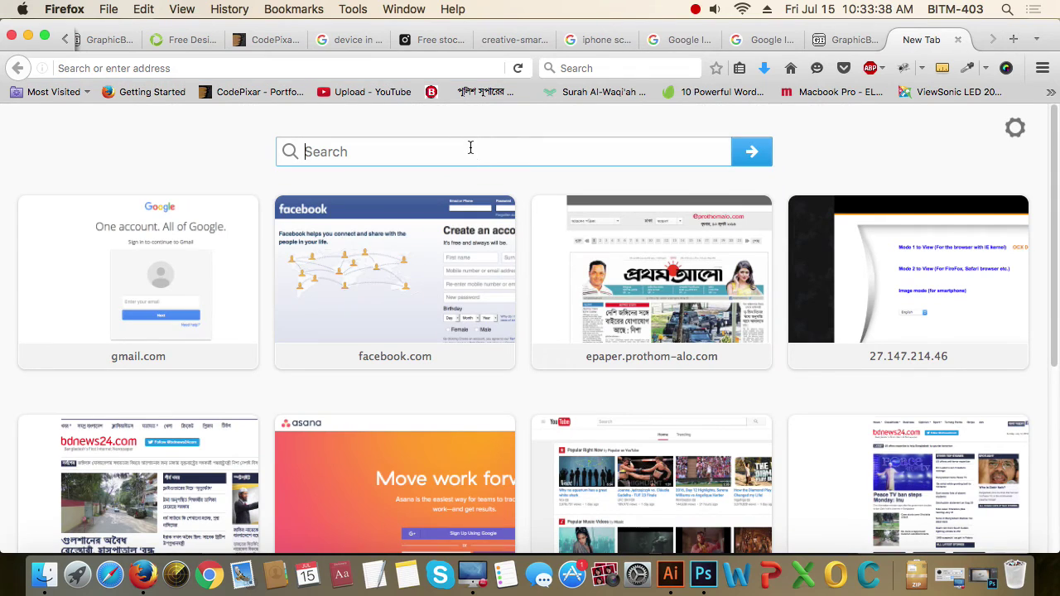
text(pi)
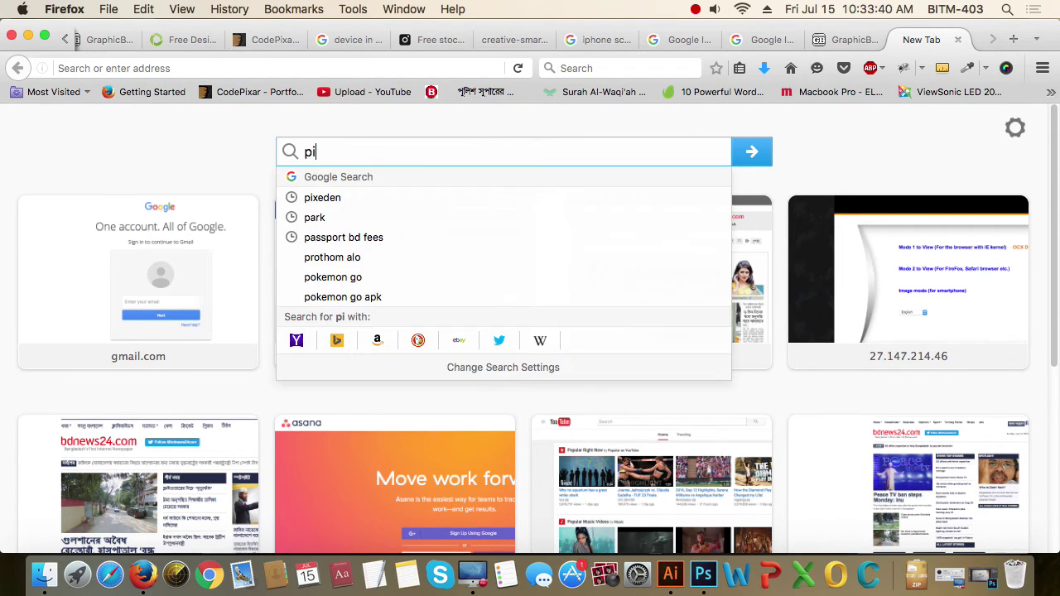
text(xede)
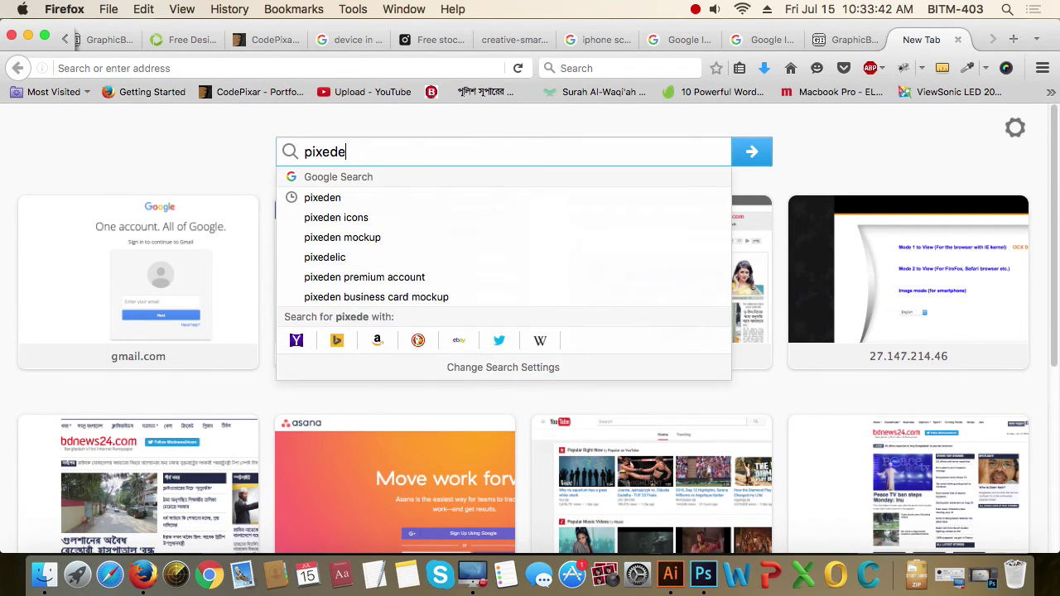
text(an)
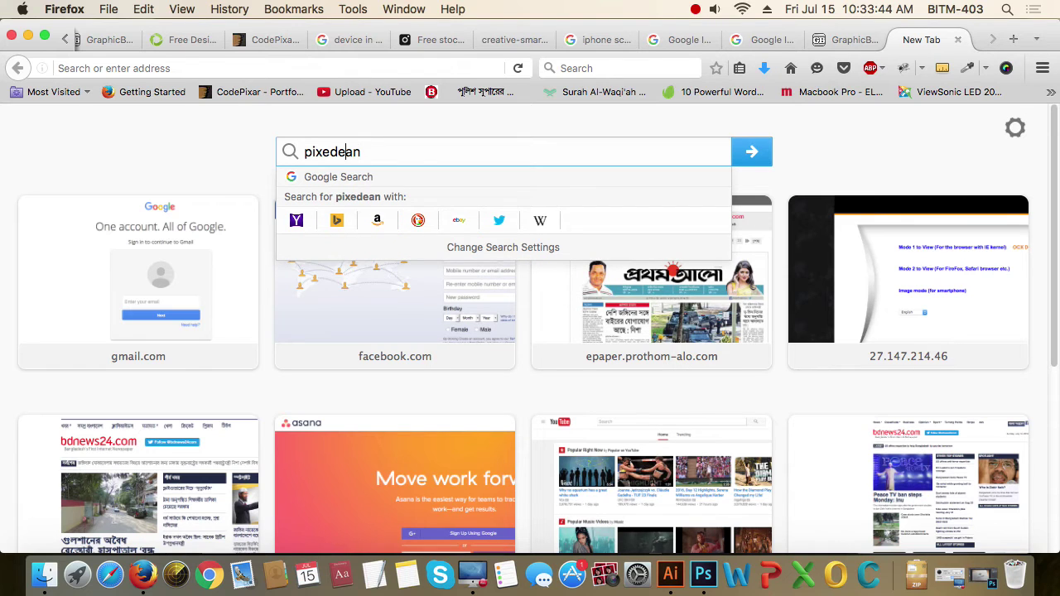
key(BackSpace)
key(BackSpace)
text(n)
key(Down)
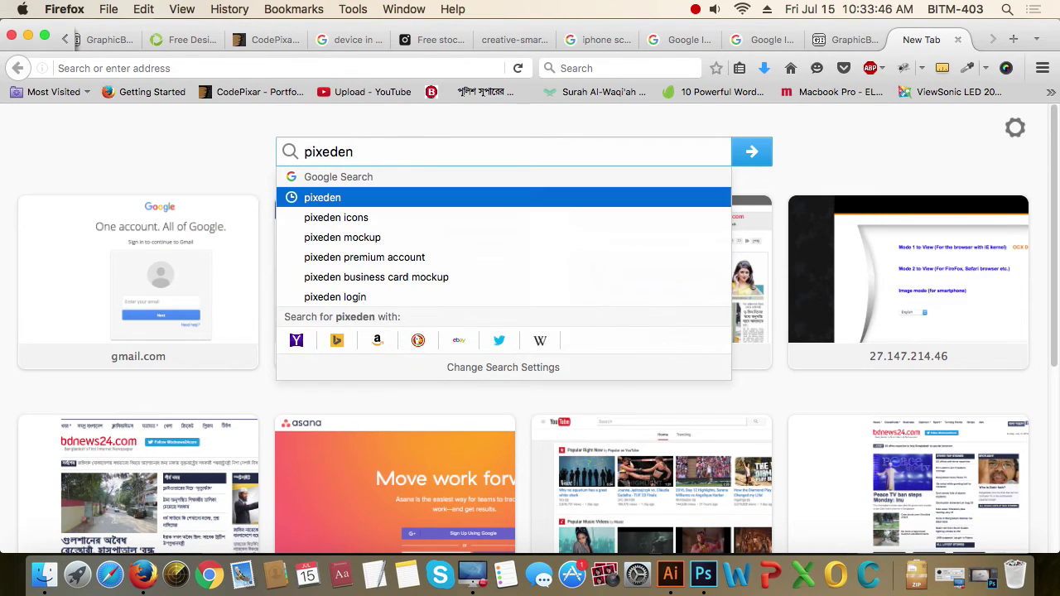
key(Return)
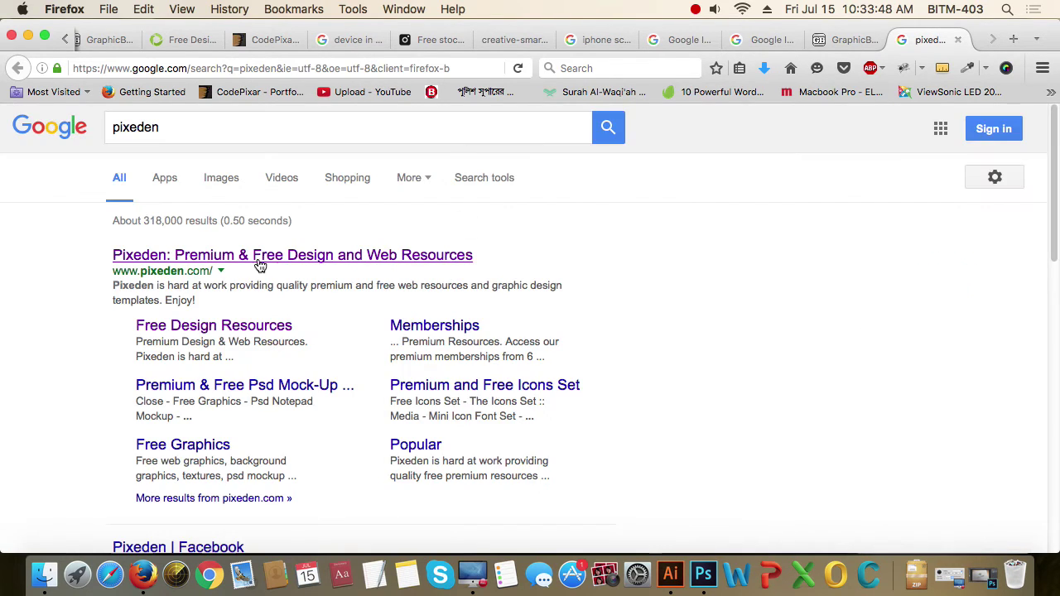
click(339, 264)
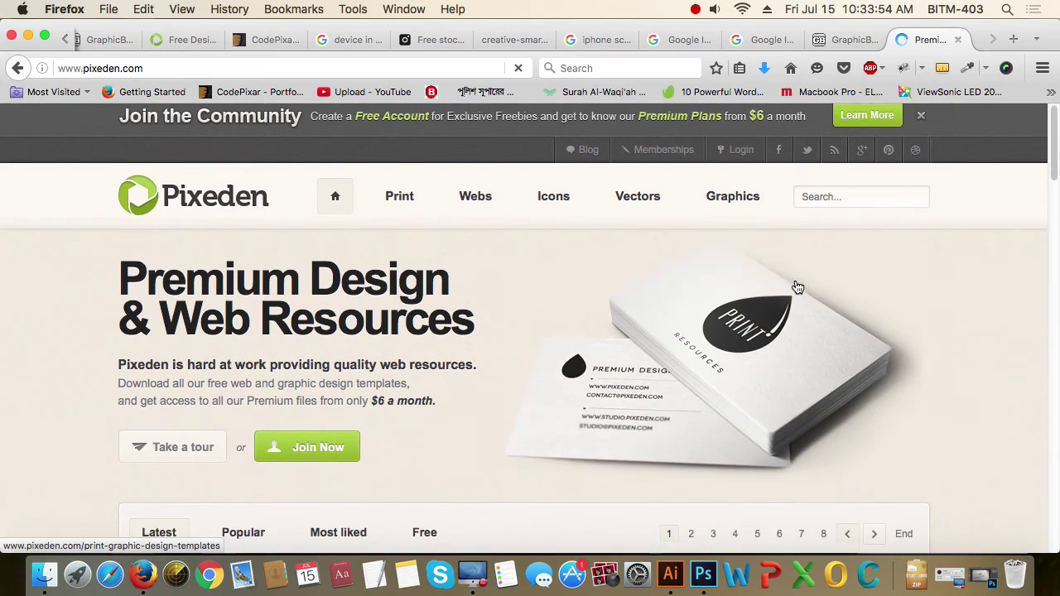
Step: Scroll down Pixeden's homepage to the Latest grid of mockup listings
scroll(798, 287, down, 3)
scroll(797, 287, down, 2)
scroll(798, 288, down, 3)
scroll(798, 288, down, 2)
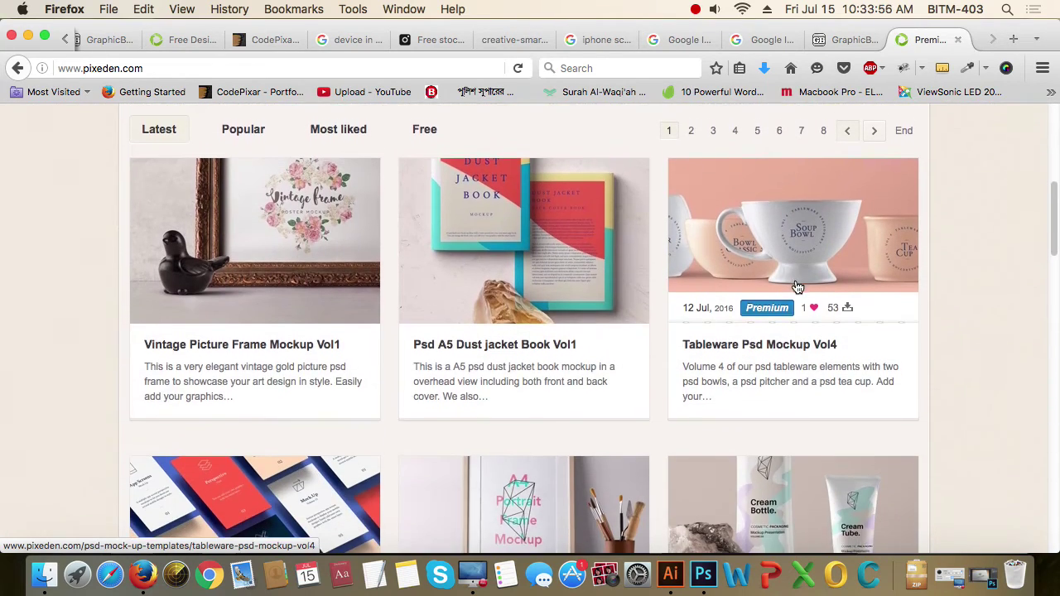
scroll(795, 285, down, 3)
scroll(795, 286, down, 5)
scroll(795, 286, up, 5)
scroll(887, 302, up, 5)
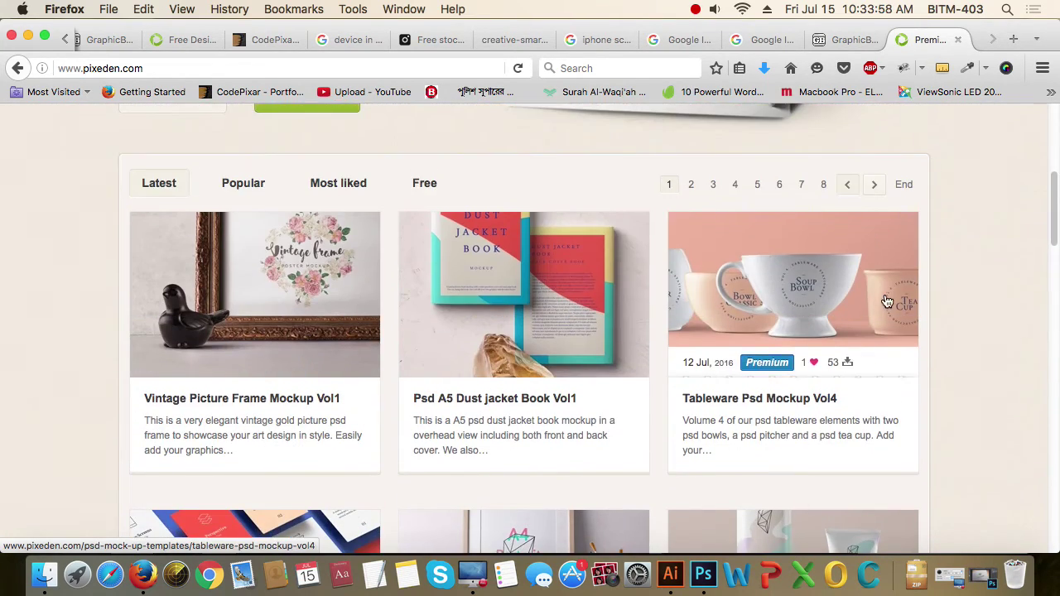
scroll(929, 285, down, 1)
scroll(953, 289, up, 2)
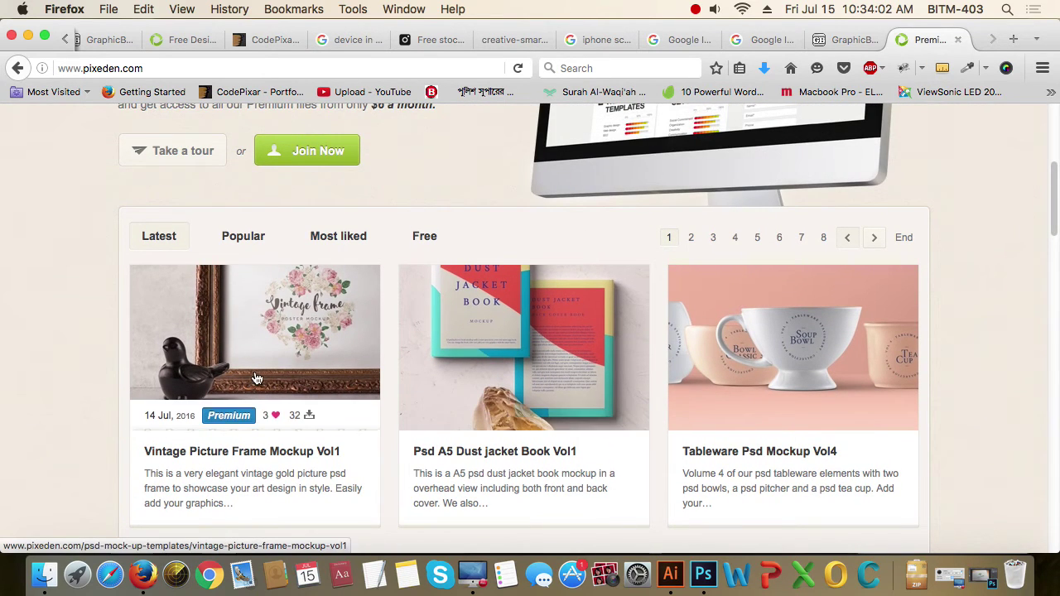
Step: Filter Pixeden to free resources and scroll down the free mockup cards
click(420, 237)
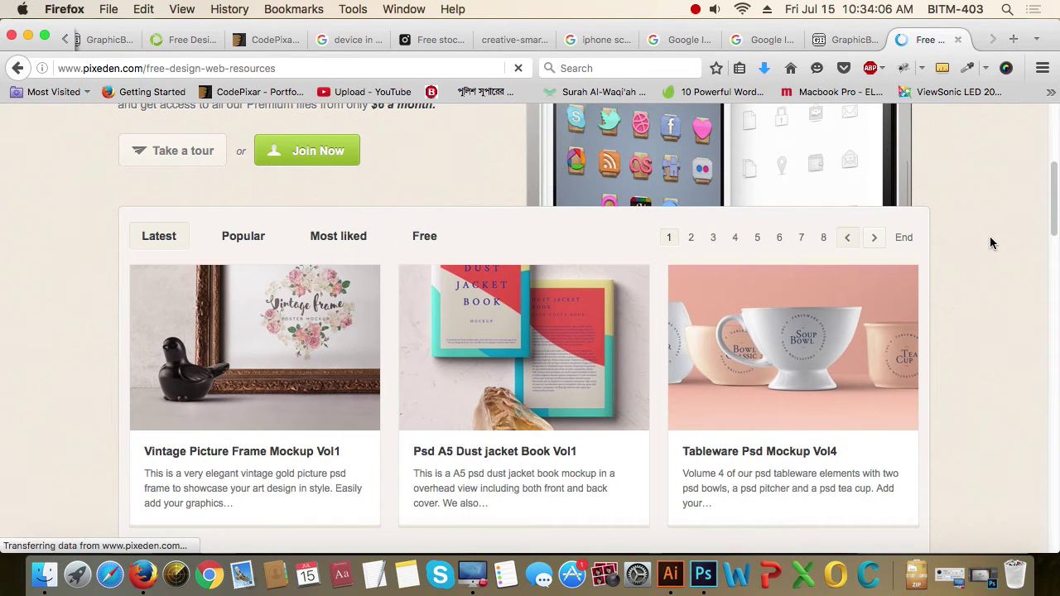
scroll(993, 236, down, 5)
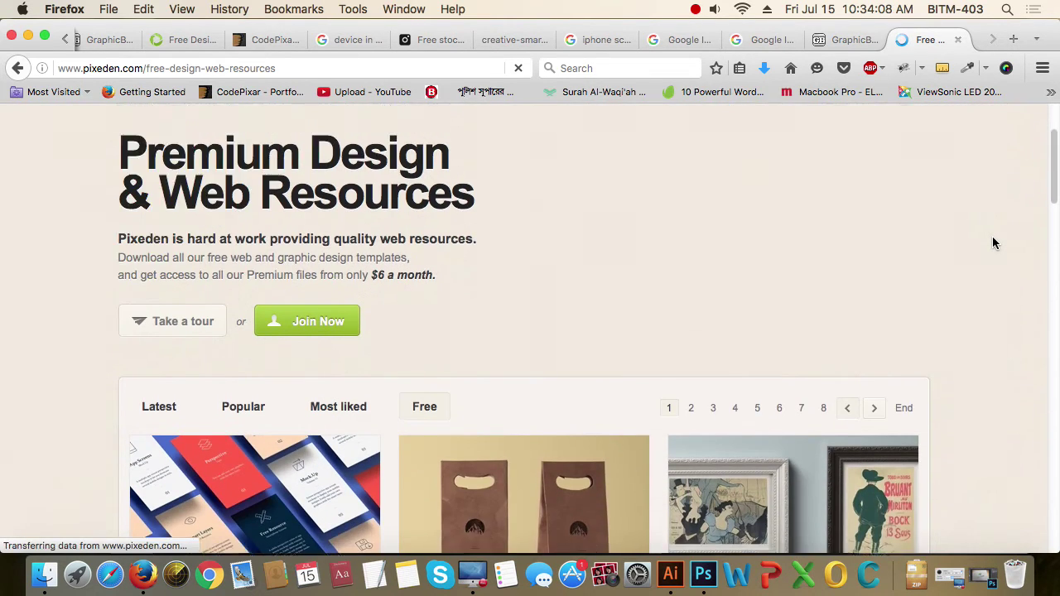
scroll(992, 236, down, 2)
scroll(794, 311, down, 5)
scroll(793, 310, down, 3)
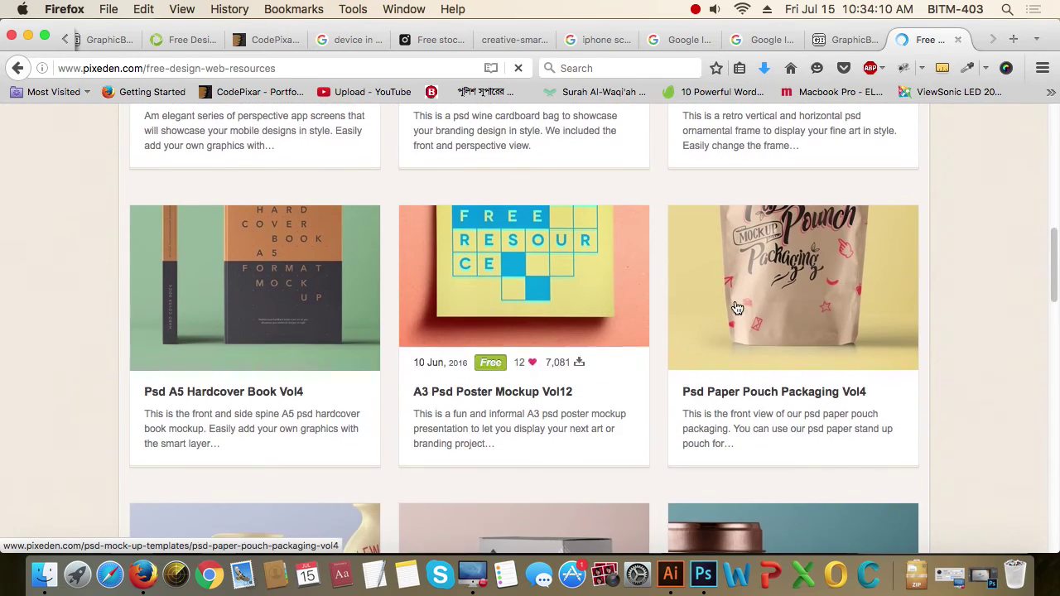
scroll(794, 310, down, 5)
scroll(794, 310, down, 1)
scroll(277, 272, down, 2)
scroll(276, 273, down, 3)
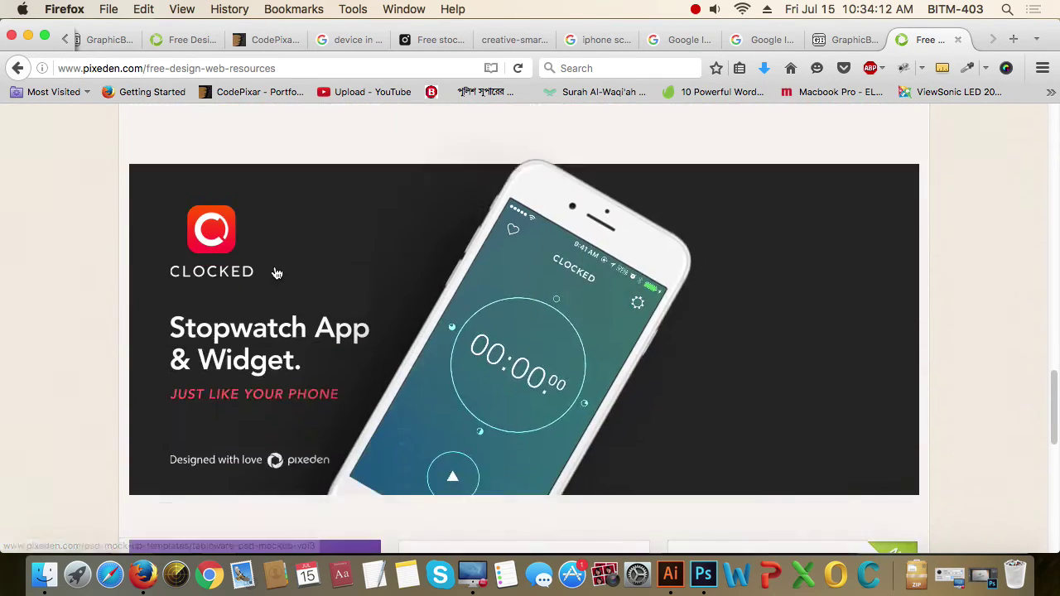
Step: Scroll back through free mockups like Rectangular Psd Box Mockup and Psd Tin Container Packaging Vol4
scroll(683, 272, up, 2)
scroll(683, 272, up, 1)
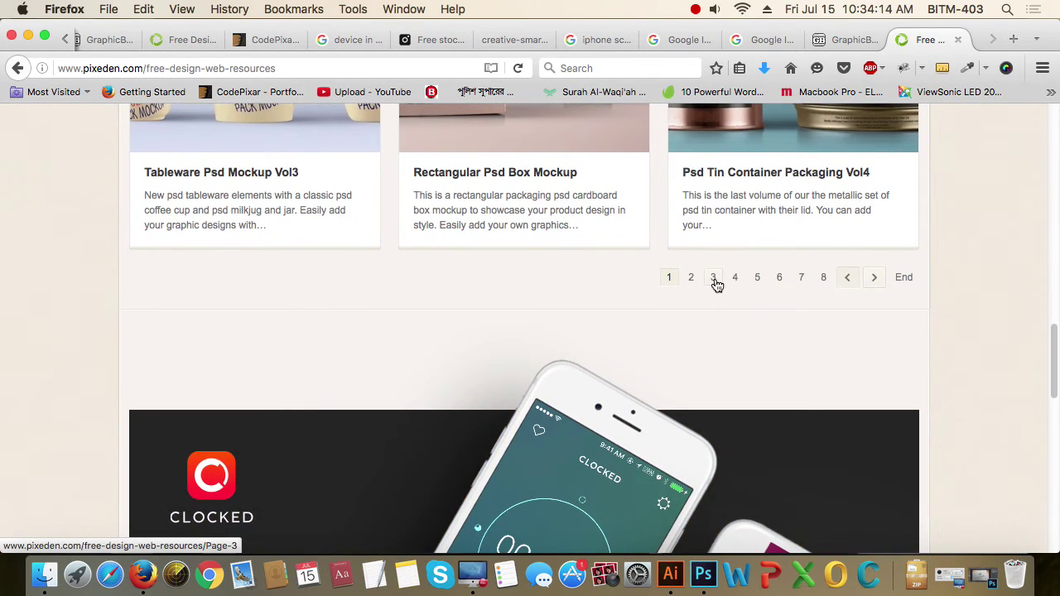
scroll(963, 270, up, 3)
scroll(962, 270, up, 2)
scroll(969, 266, up, 2)
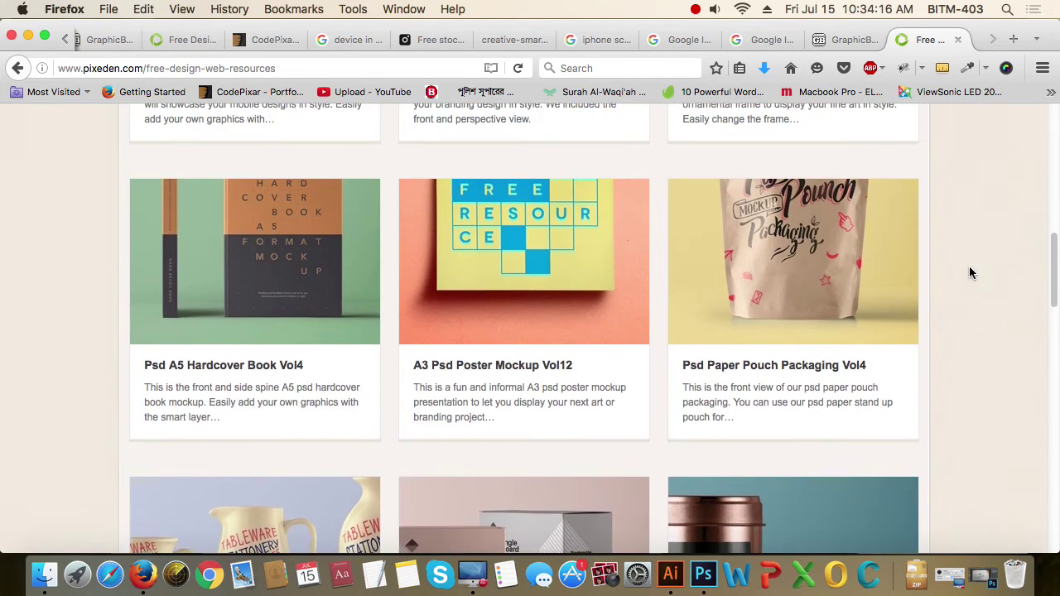
scroll(972, 273, up, 2)
scroll(971, 272, up, 3)
scroll(972, 272, up, 1)
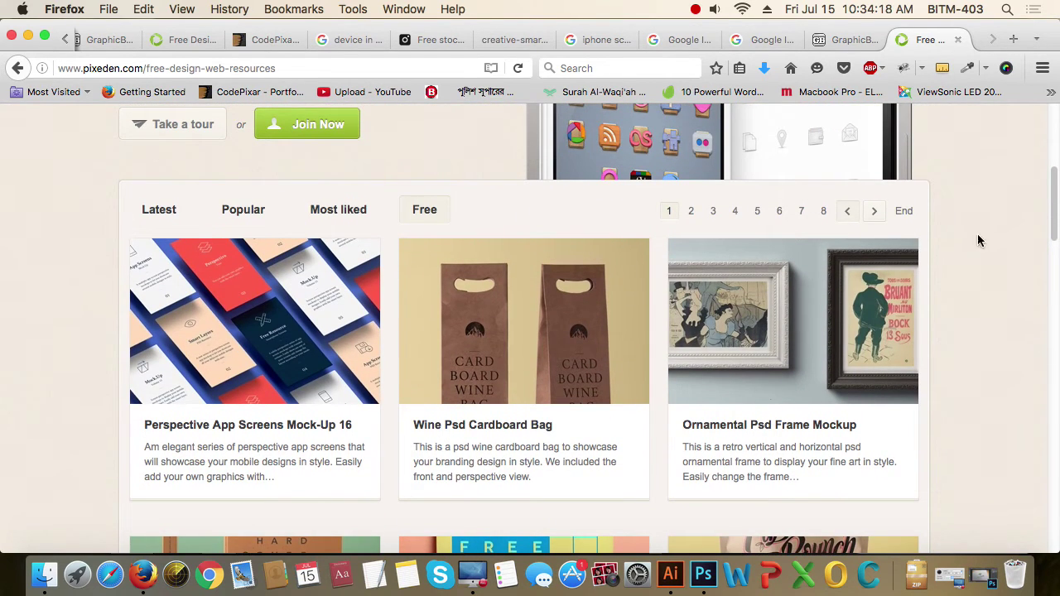
scroll(522, 348, up, 1)
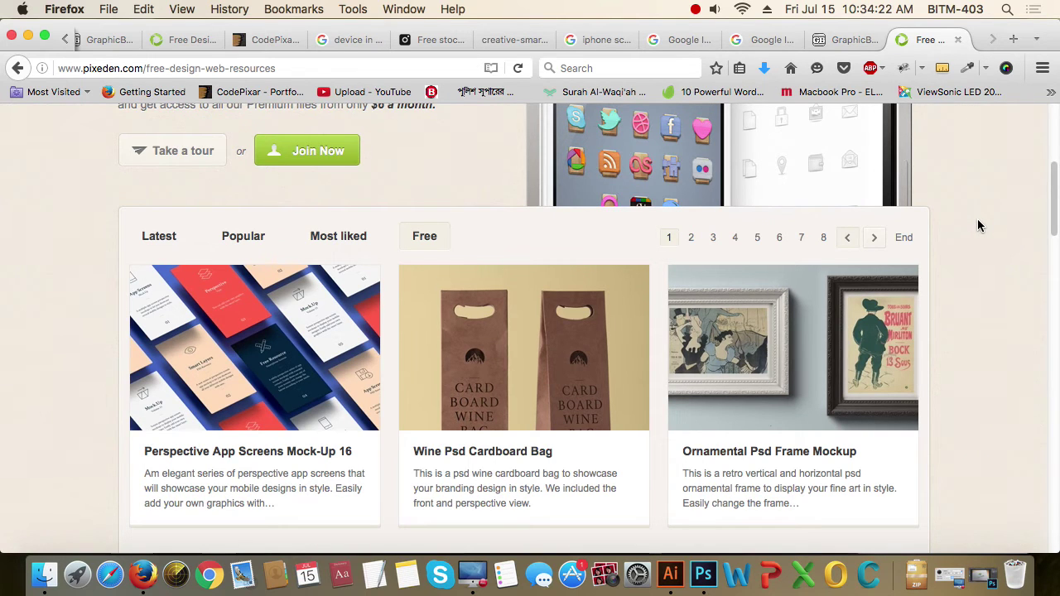
scroll(630, 273, down, 3)
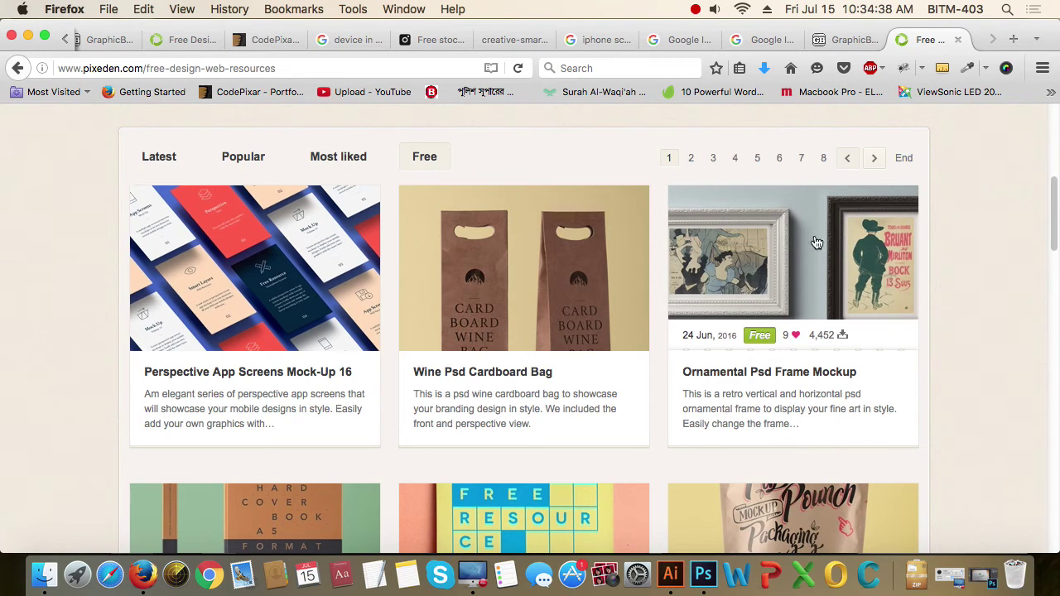
scroll(512, 252, up, 5)
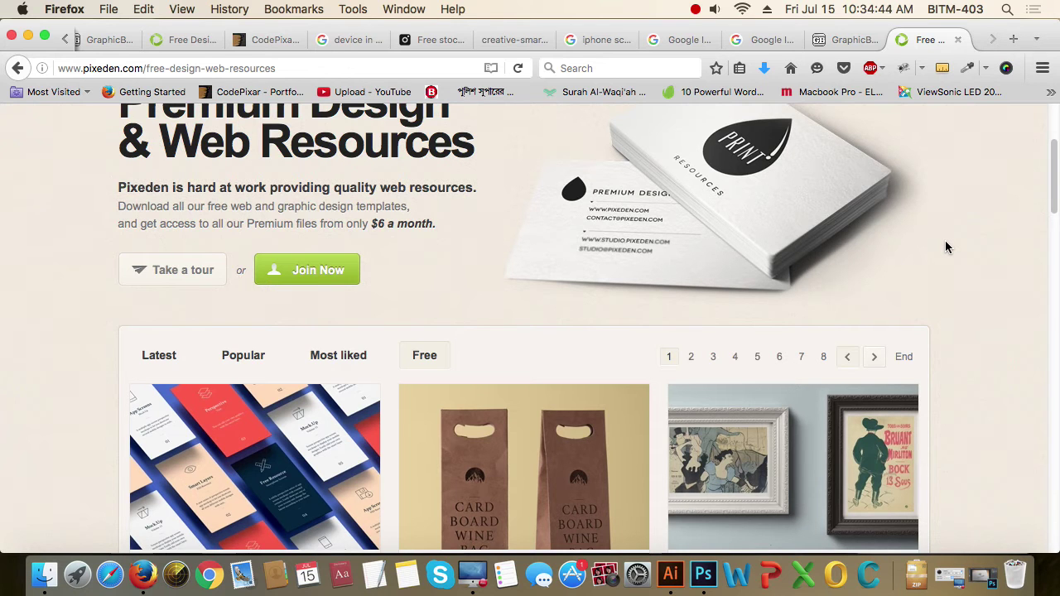
scroll(979, 287, down, 1)
scroll(979, 287, up, 5)
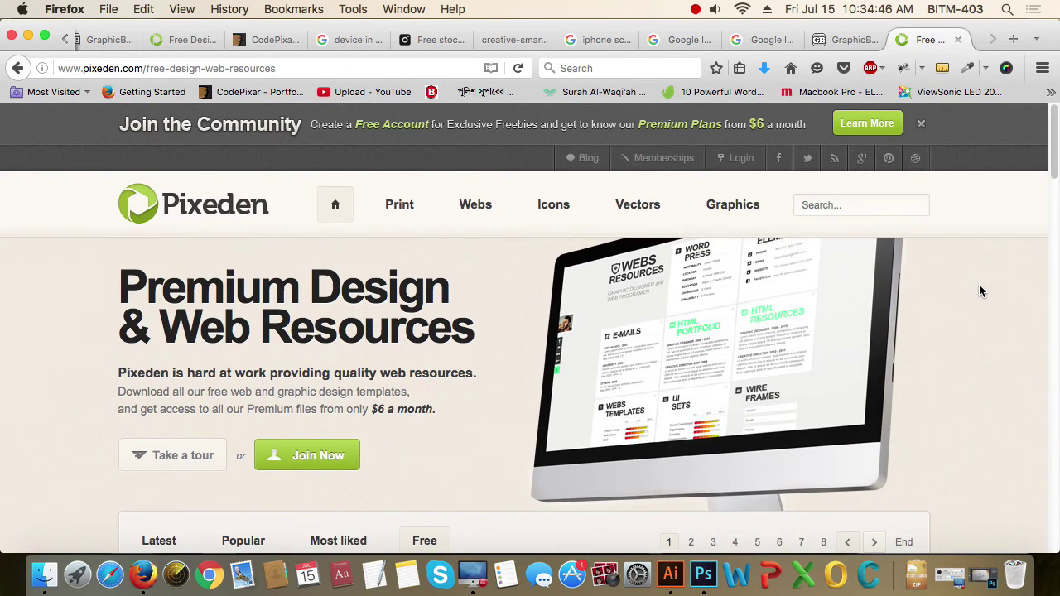
scroll(974, 306, down, 10)
scroll(974, 307, down, 5)
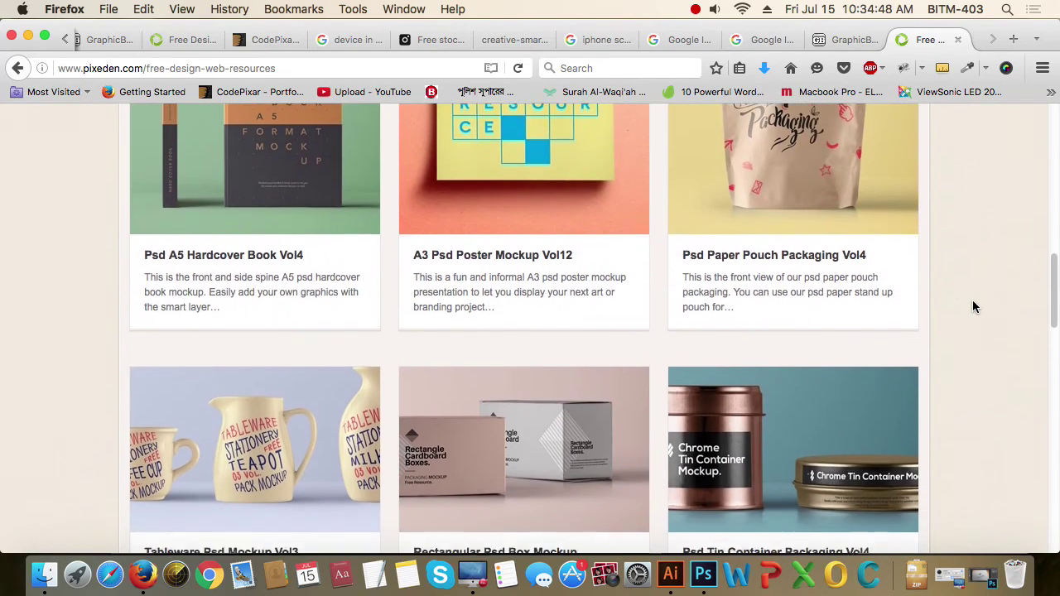
scroll(973, 307, down, 1)
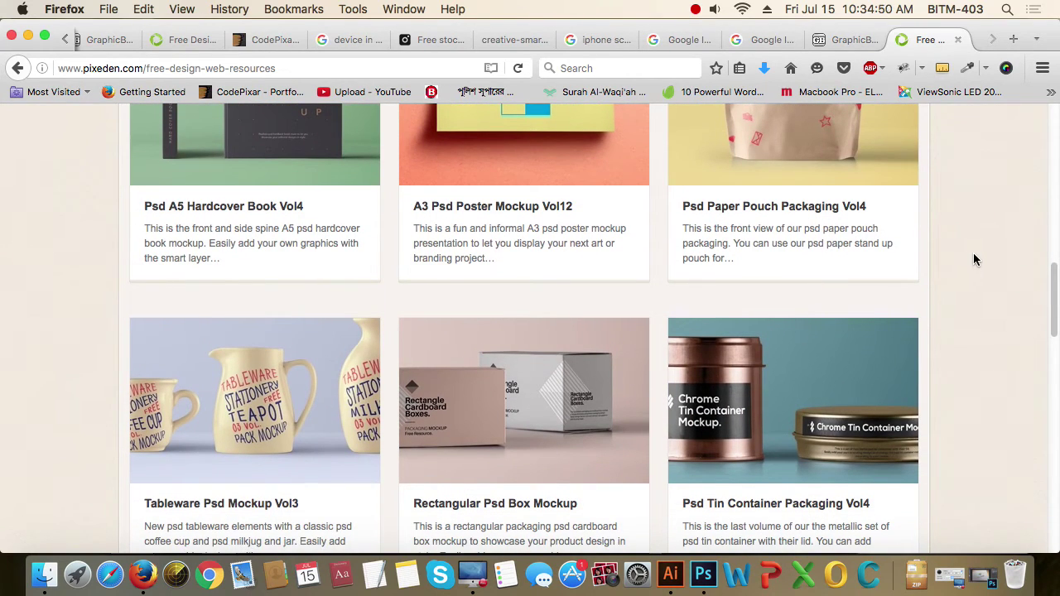
Step: Switch to Photoshop and compare the transparent HeartCare logo document with the paper logo mockup
click(704, 574)
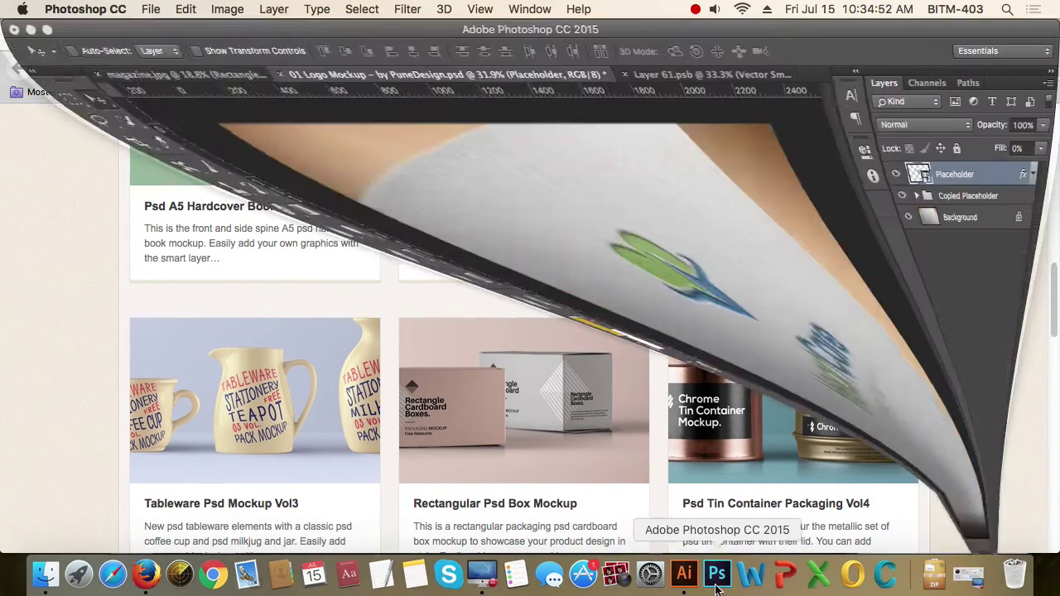
click(686, 74)
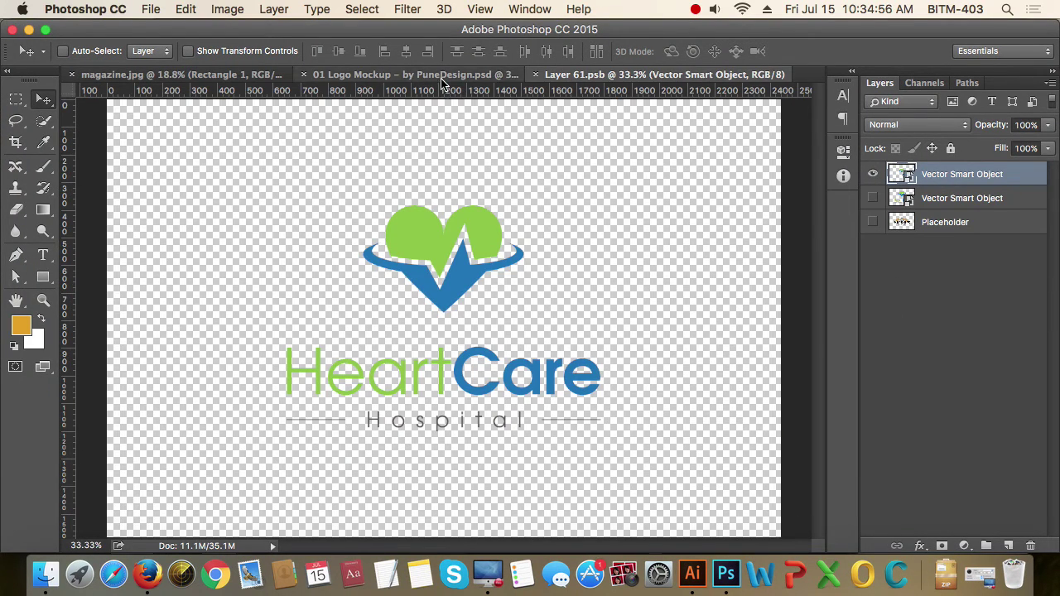
click(442, 74)
click(670, 76)
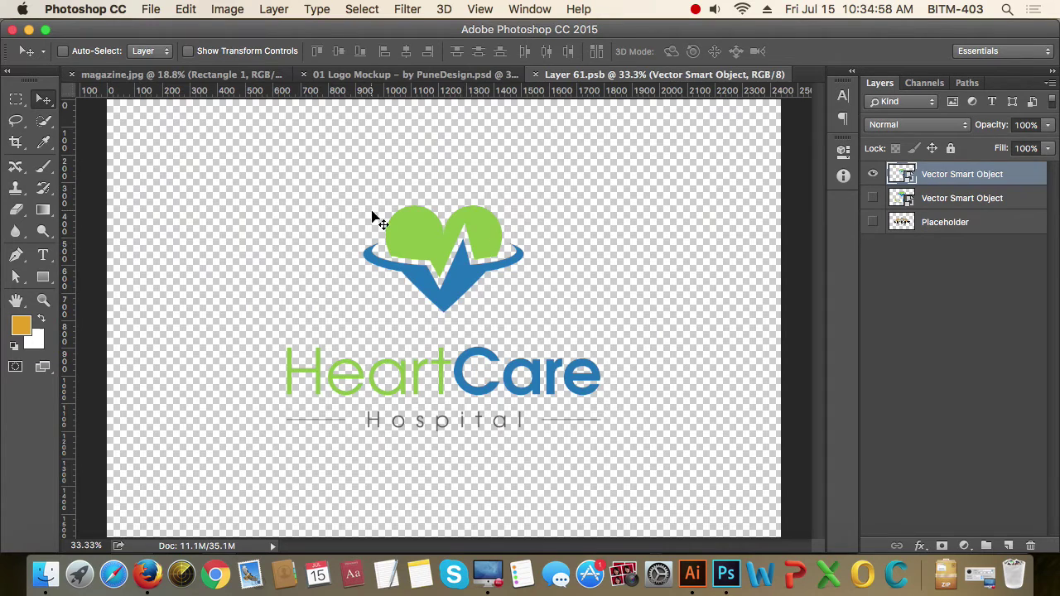
click(407, 75)
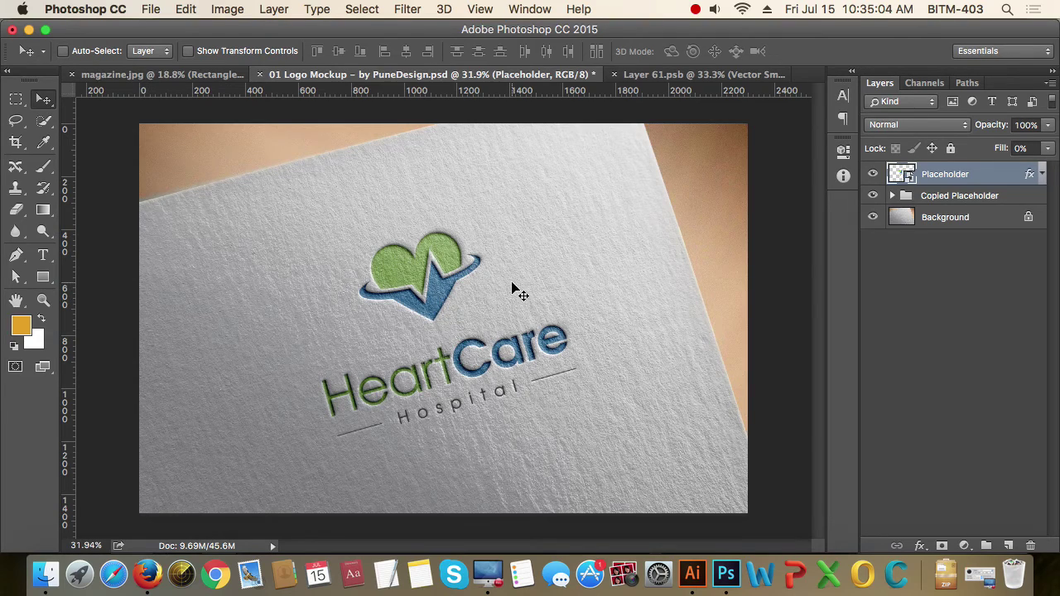
Step: Zoom out slightly and minimize Photoshop to reveal the Pixeden page
scroll(513, 290, down, 2)
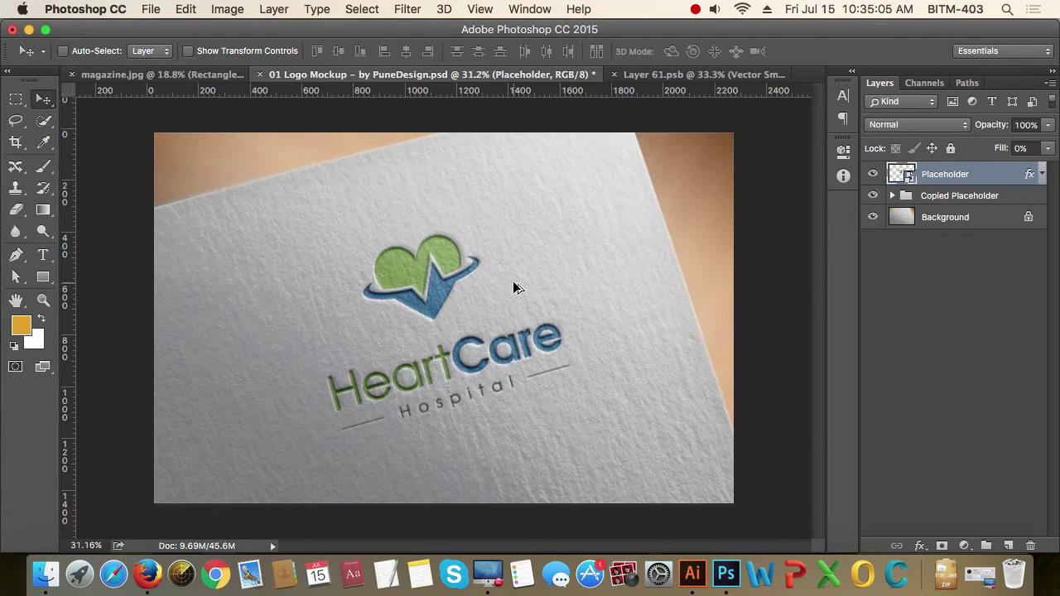
click(28, 30)
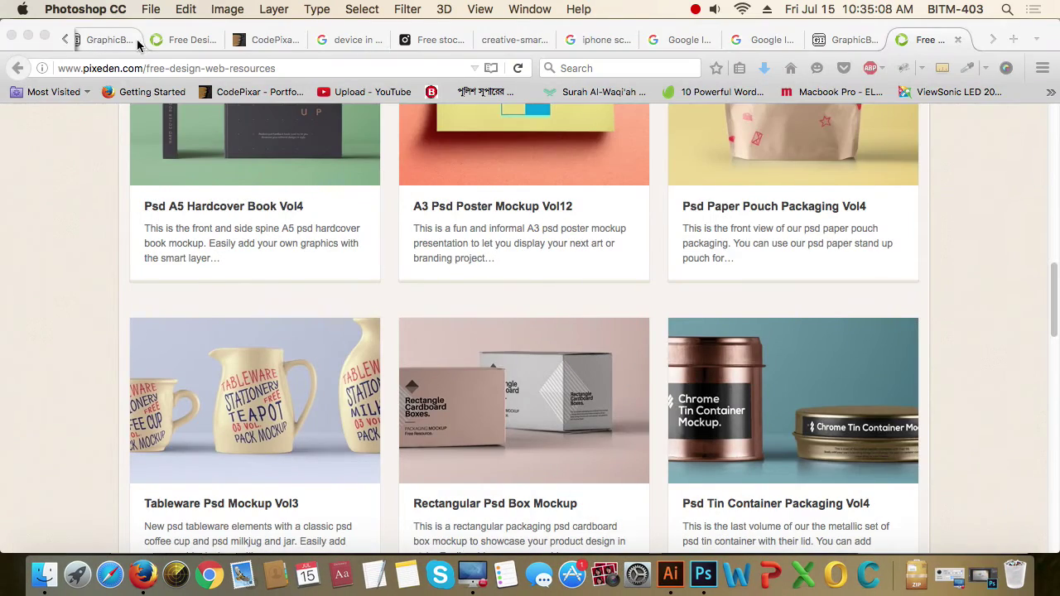
click(695, 10)
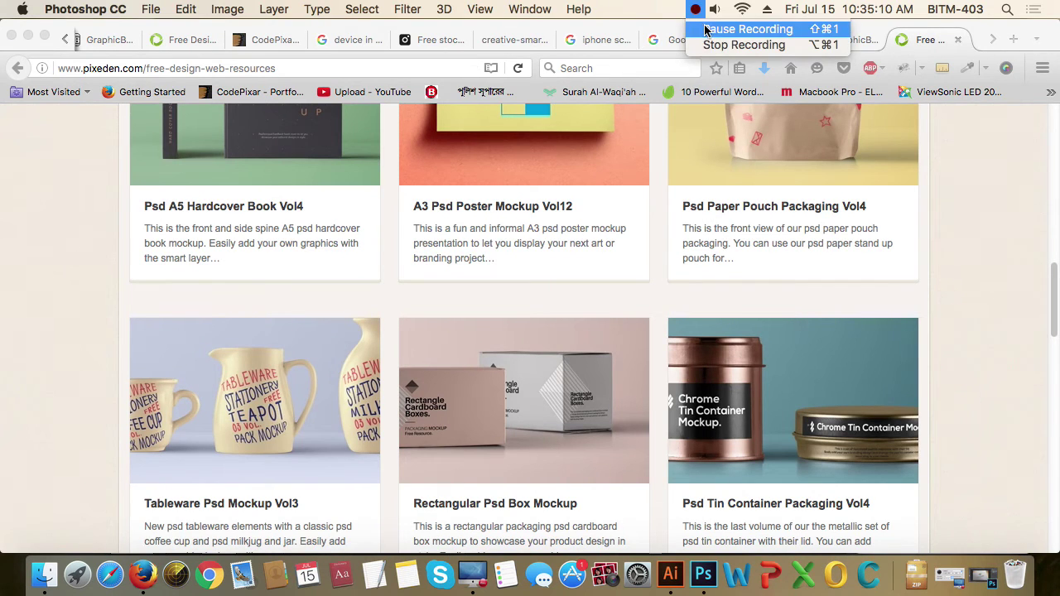
Step: Open the DESIGN smart object's contents and check the coffee shop badge layer
click(713, 26)
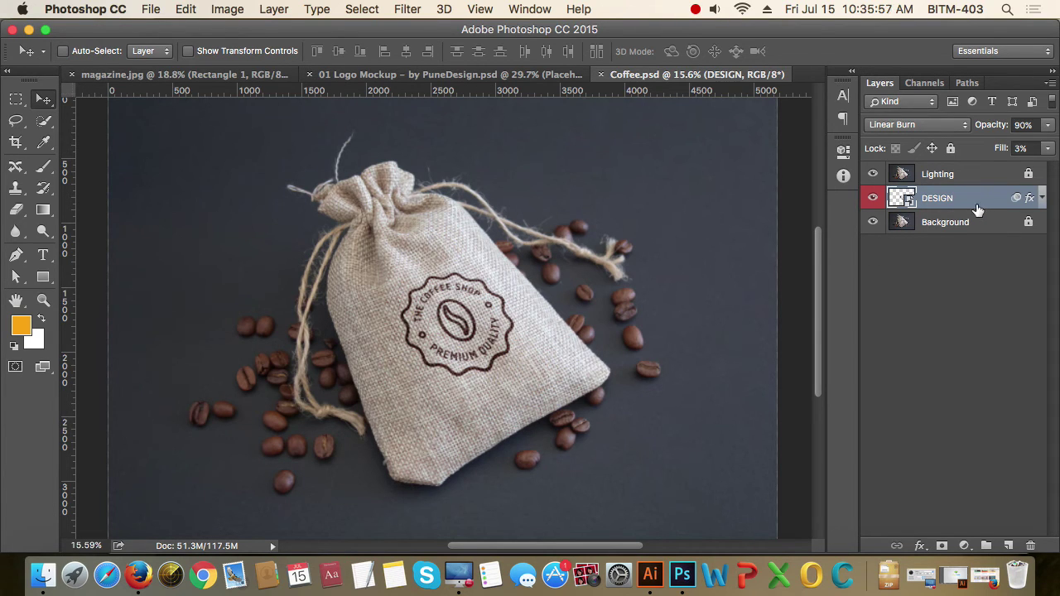
double_click(909, 200)
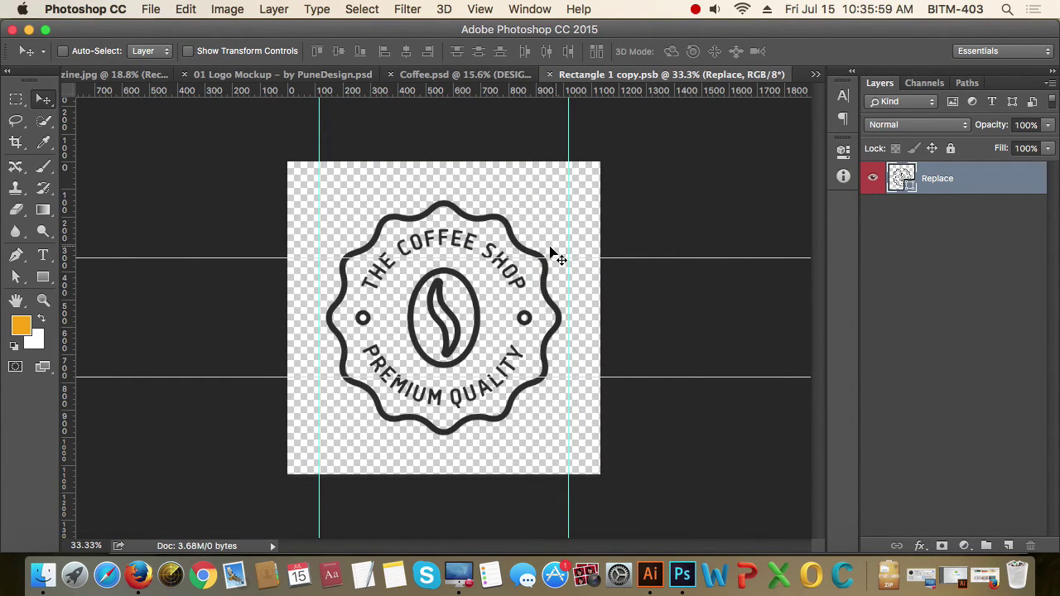
click(875, 178)
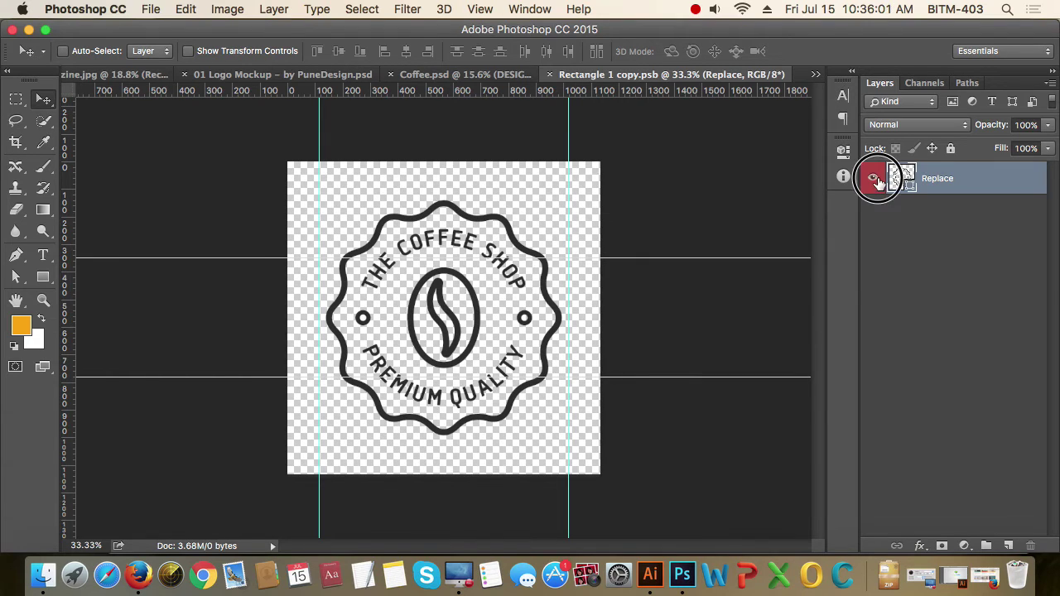
click(875, 179)
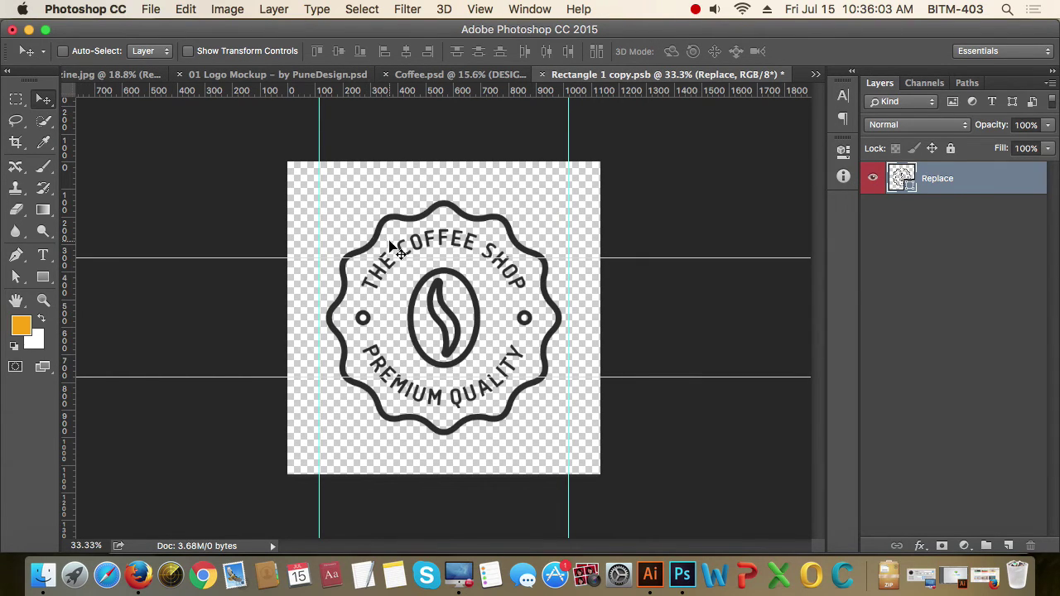
Step: Paste the HeartCare logo as a smart object, enlarge it about threefold, hide the badge, and save
key(super+semicolon)
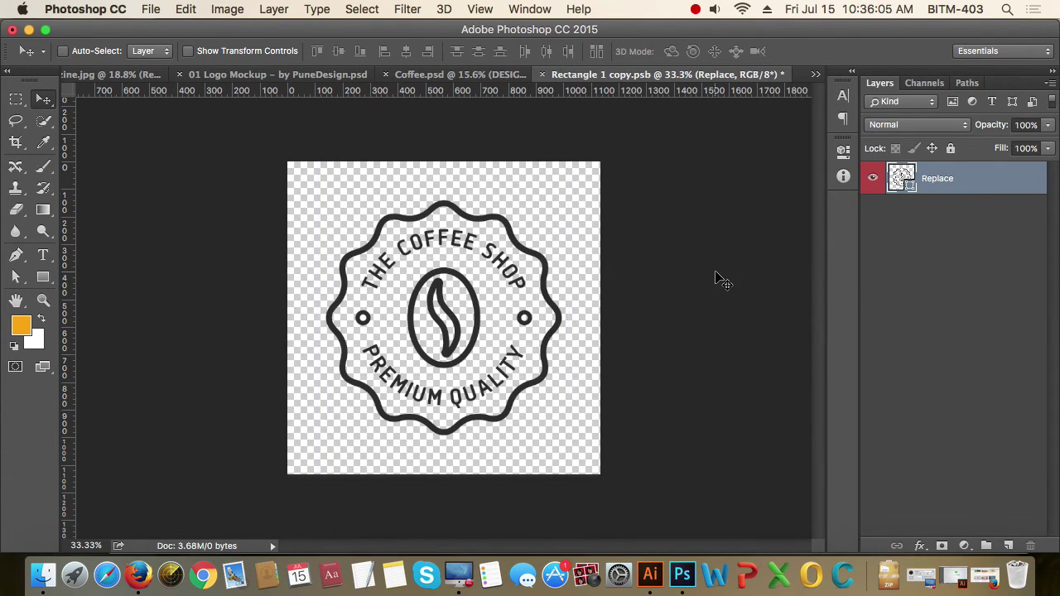
key(super+v)
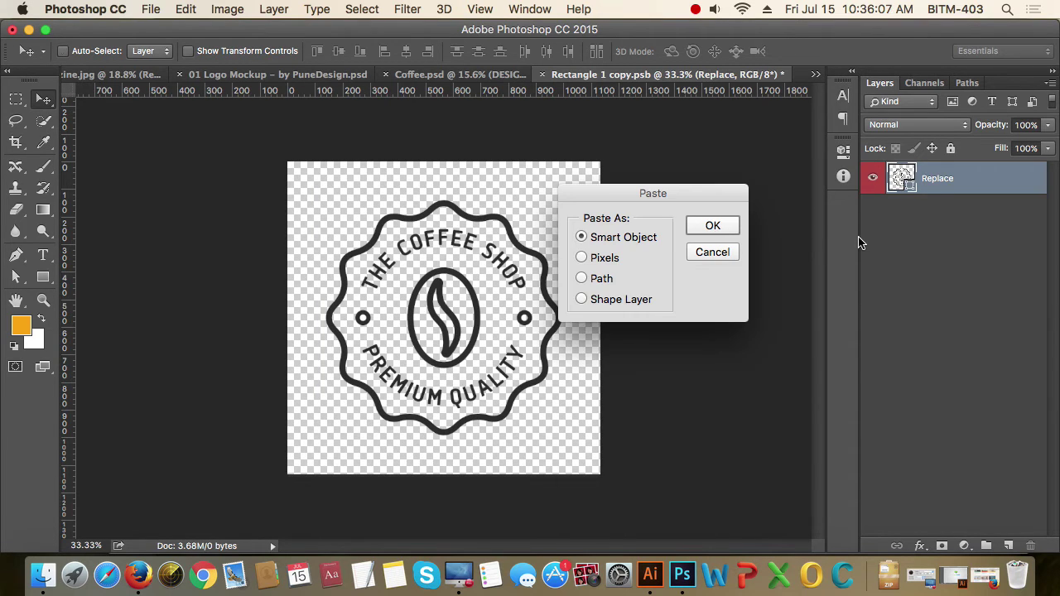
click(711, 226)
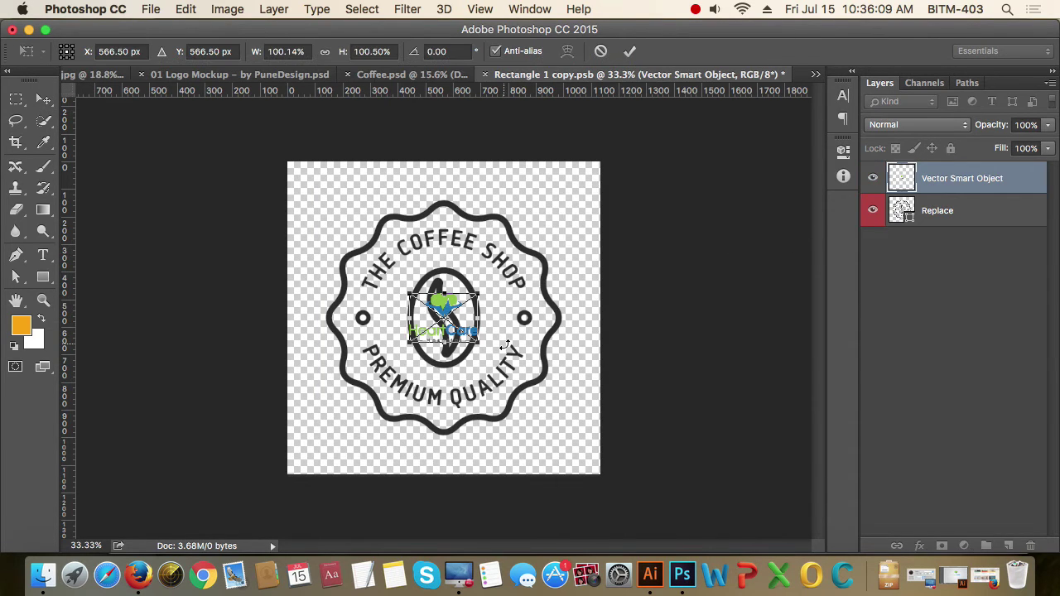
drag(481, 346, 545, 414)
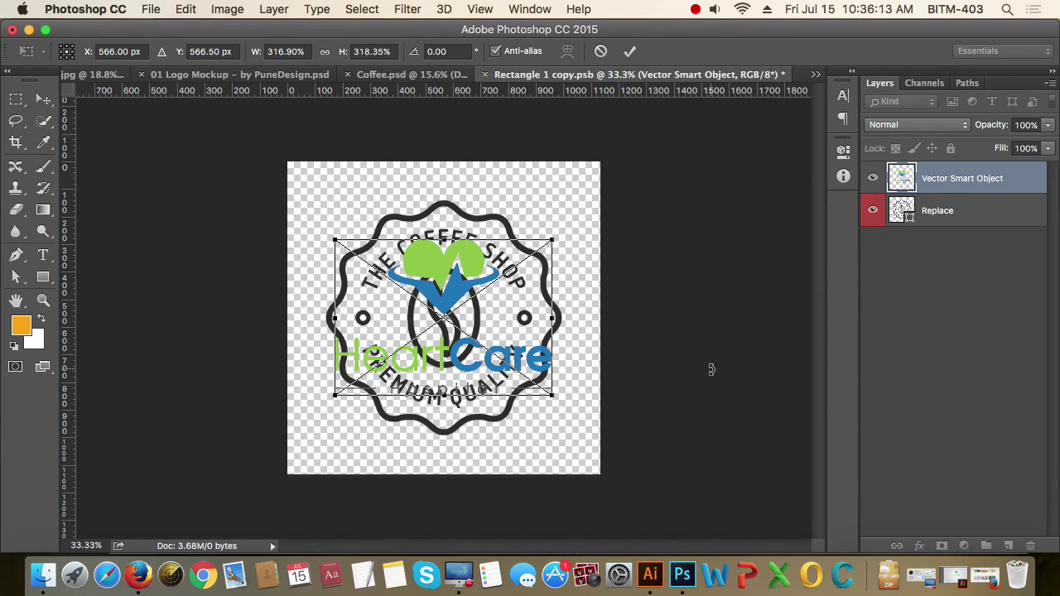
key(Return)
click(874, 211)
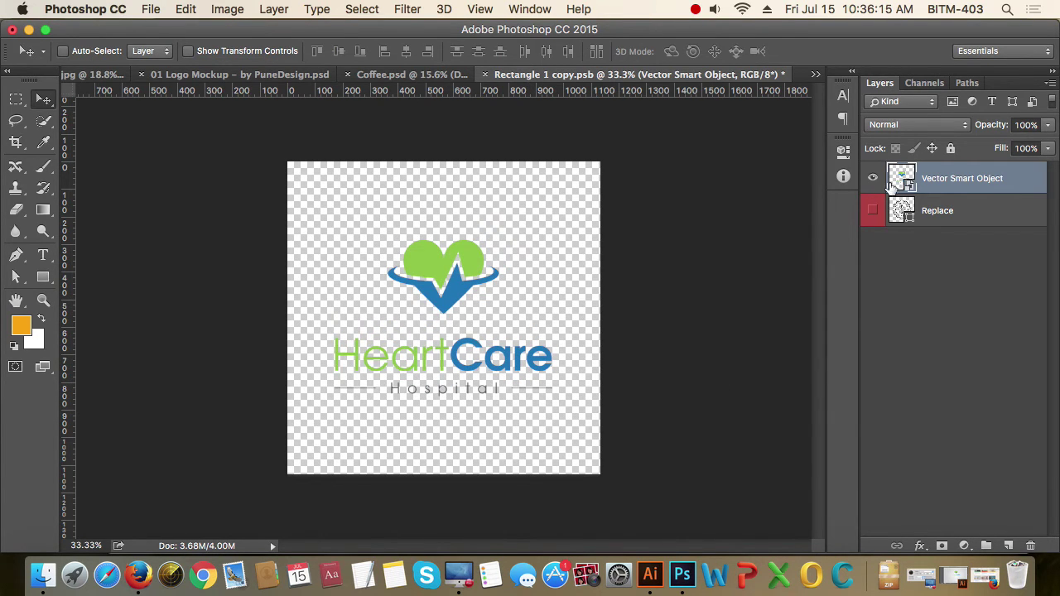
key(super+s)
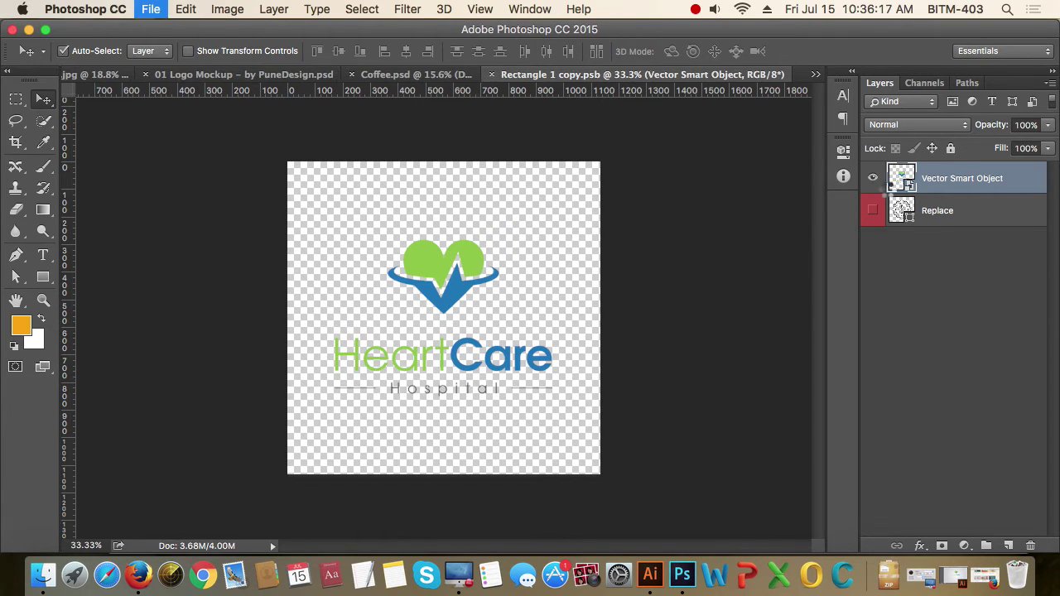
Step: Reapply the displacement filter without a new map and return to Coffee.psd
key(super+alt+f)
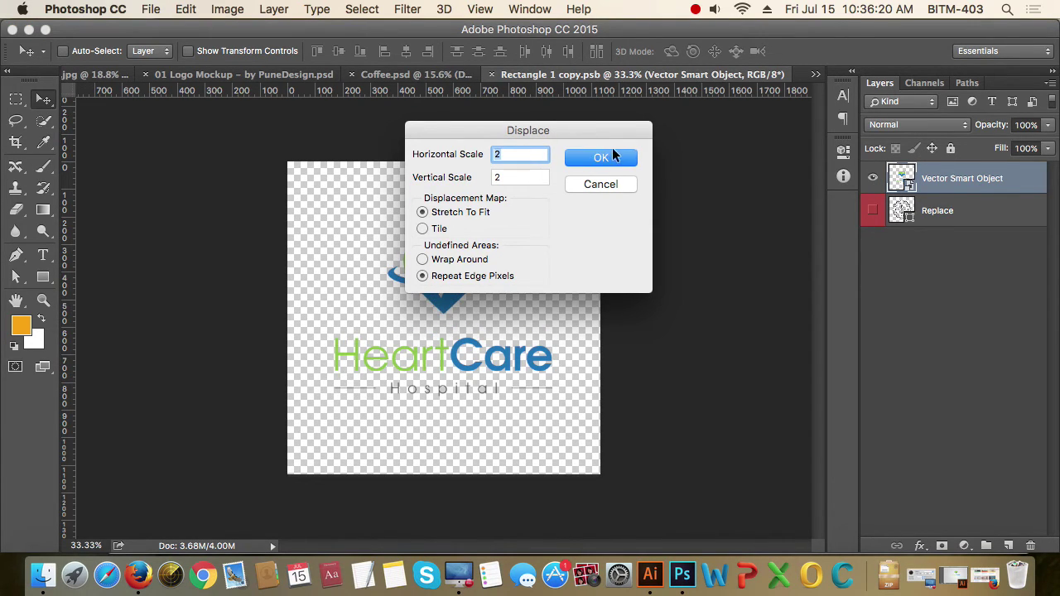
click(604, 157)
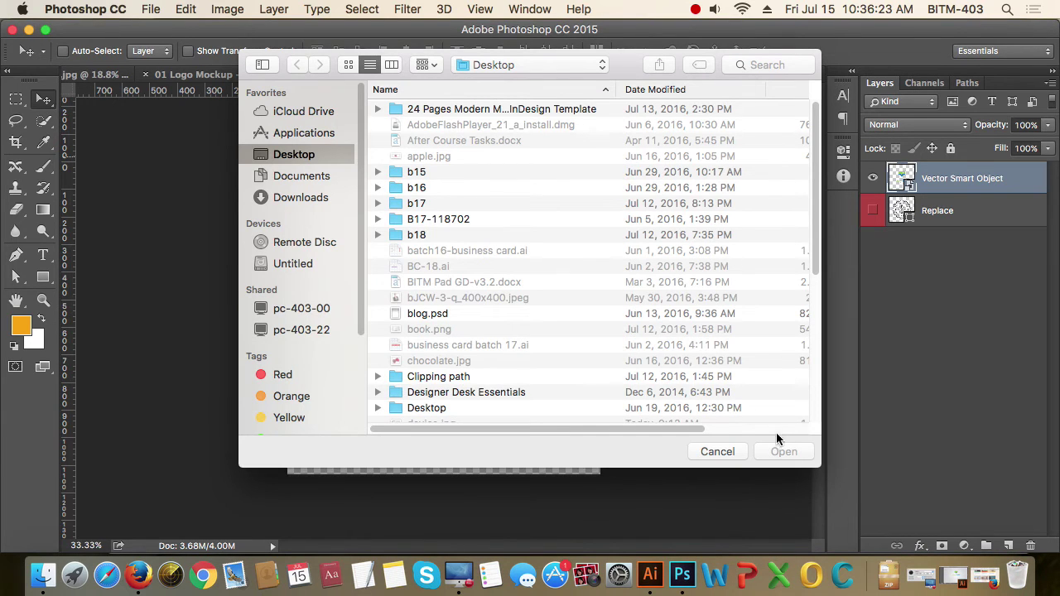
click(718, 452)
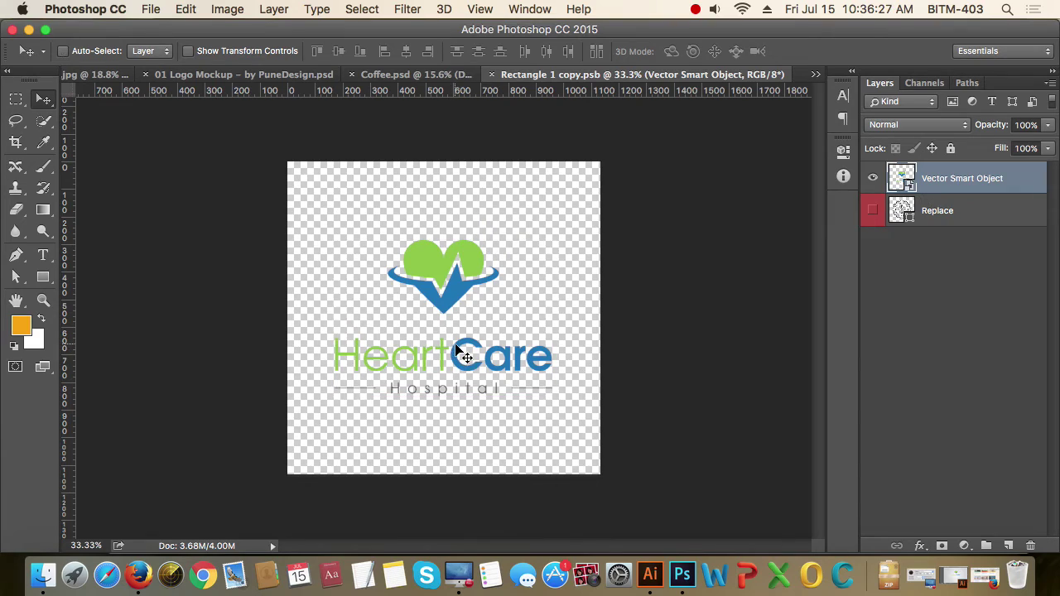
click(401, 75)
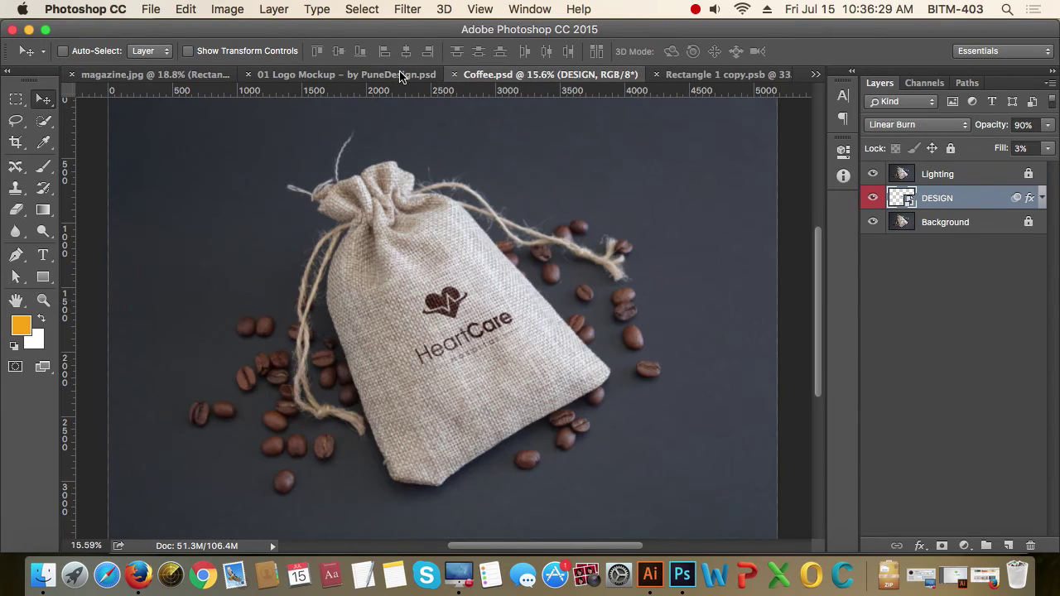
Step: Glance at the flat logo document again, then return to the bag mockup
scroll(469, 297, up, 2)
scroll(451, 319, up, 2)
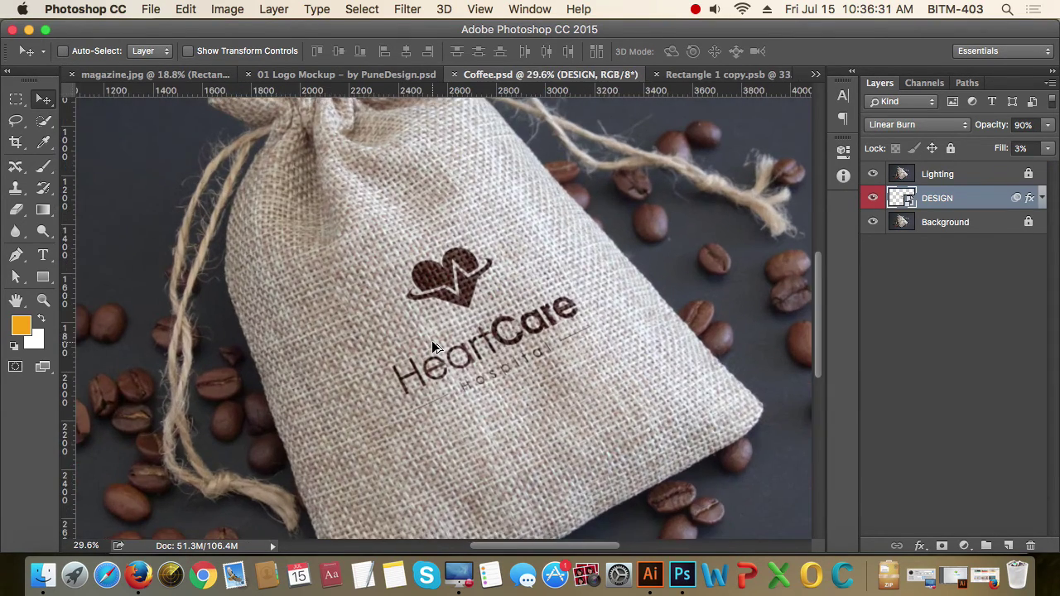
scroll(431, 341, up, 2)
scroll(432, 341, up, 1)
scroll(432, 340, up, 1)
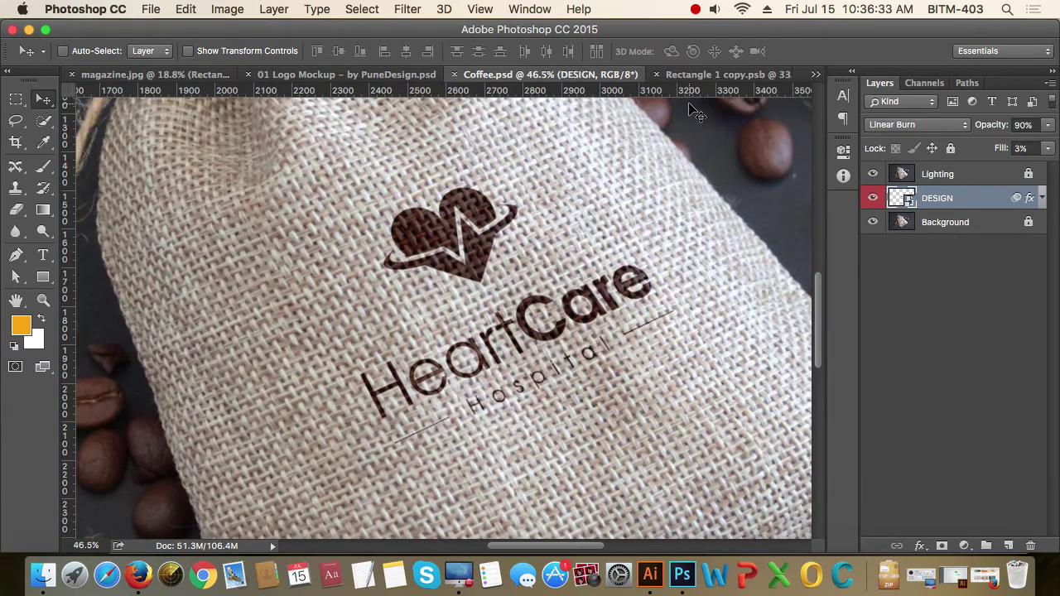
click(686, 77)
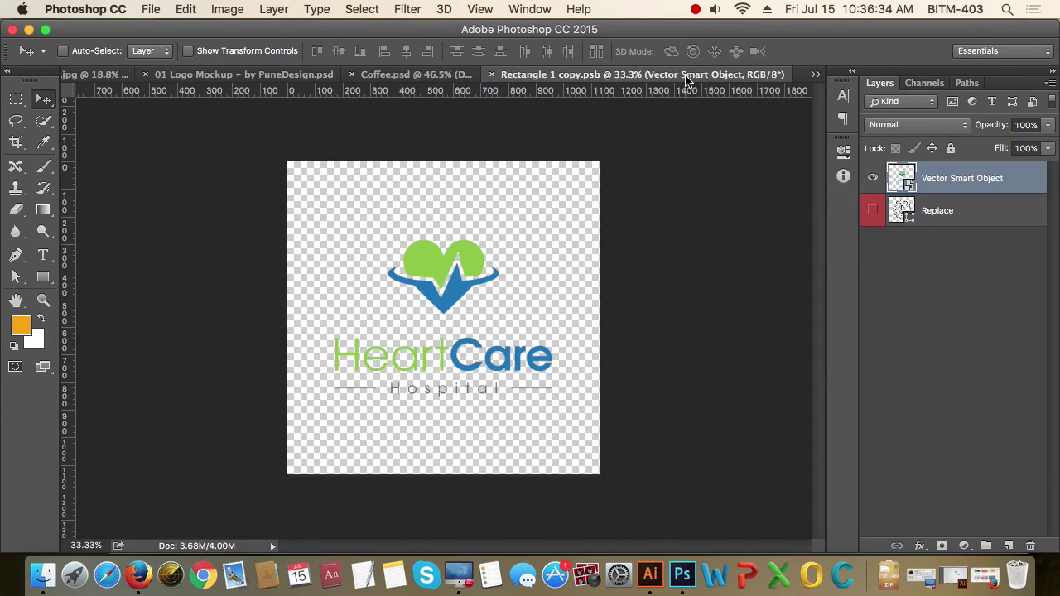
click(431, 75)
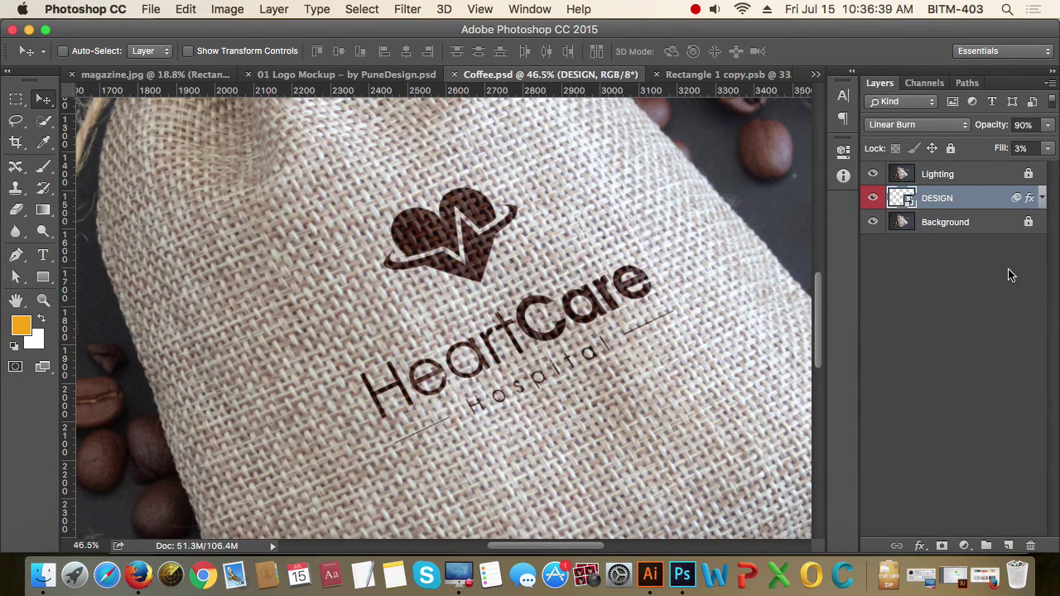
Step: Inspect the DESIGN layer's Color Overlay and toggle it off and on to compare the logo
click(1043, 199)
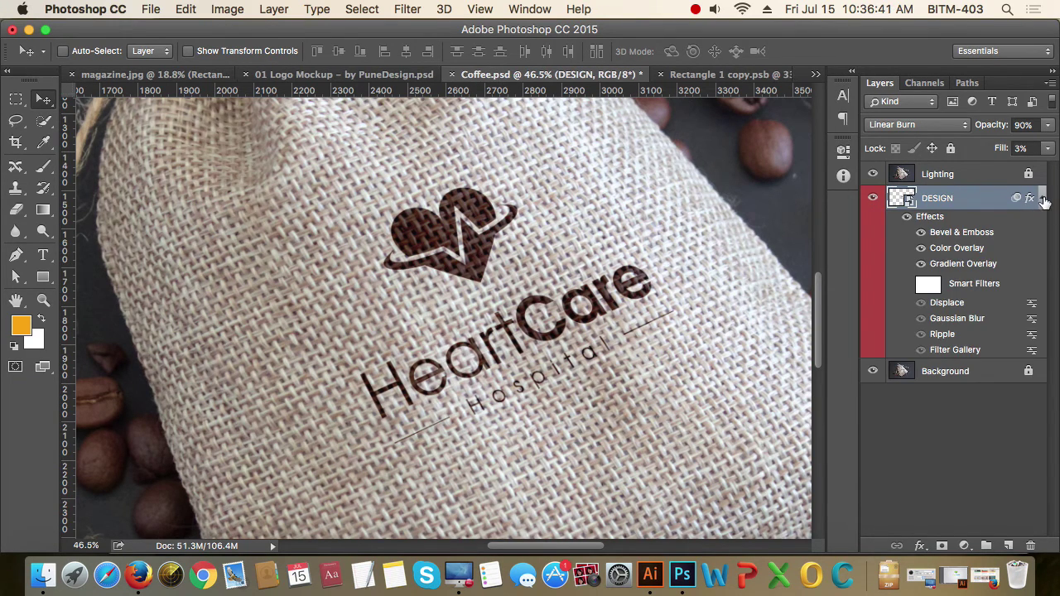
double_click(954, 249)
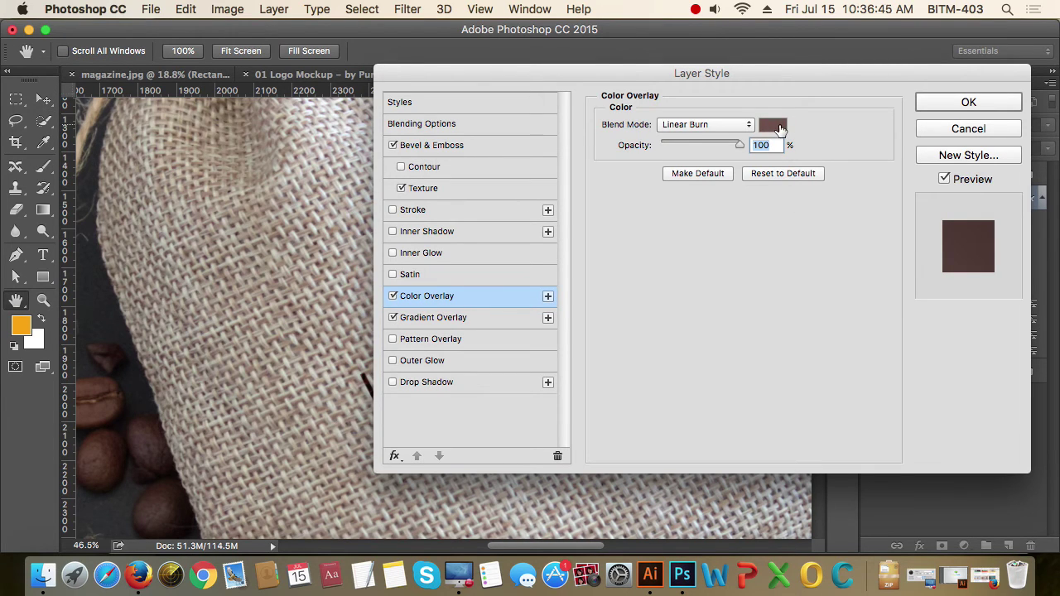
click(976, 104)
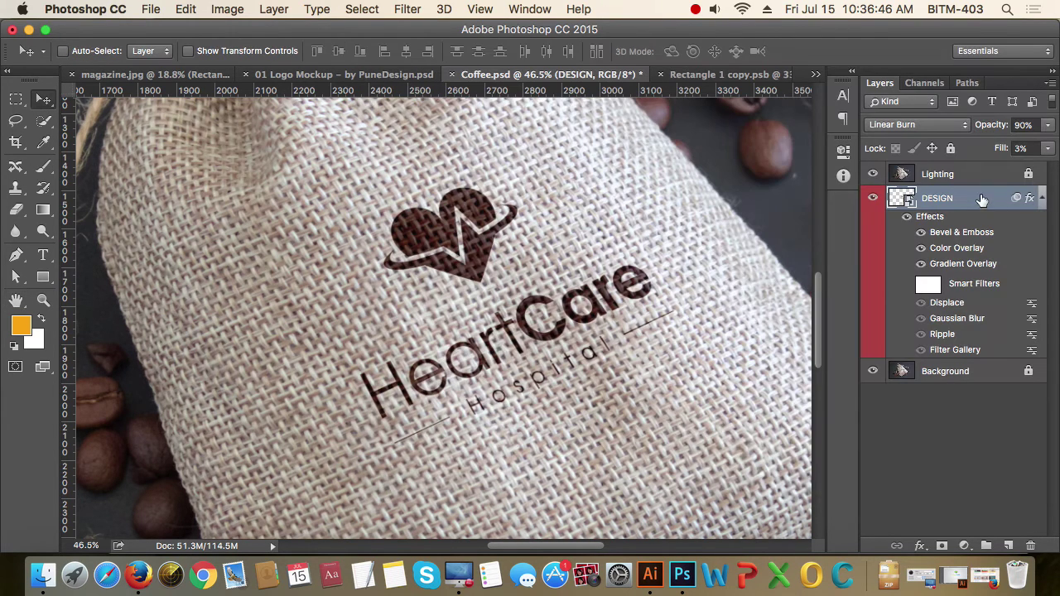
click(922, 249)
click(921, 249)
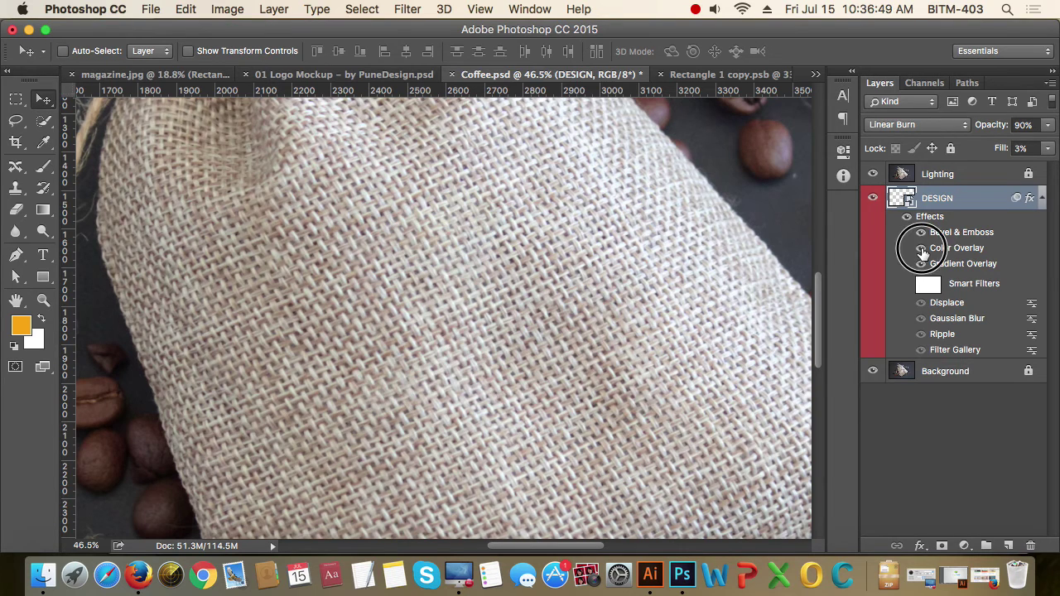
click(921, 248)
click(921, 249)
click(922, 249)
click(921, 248)
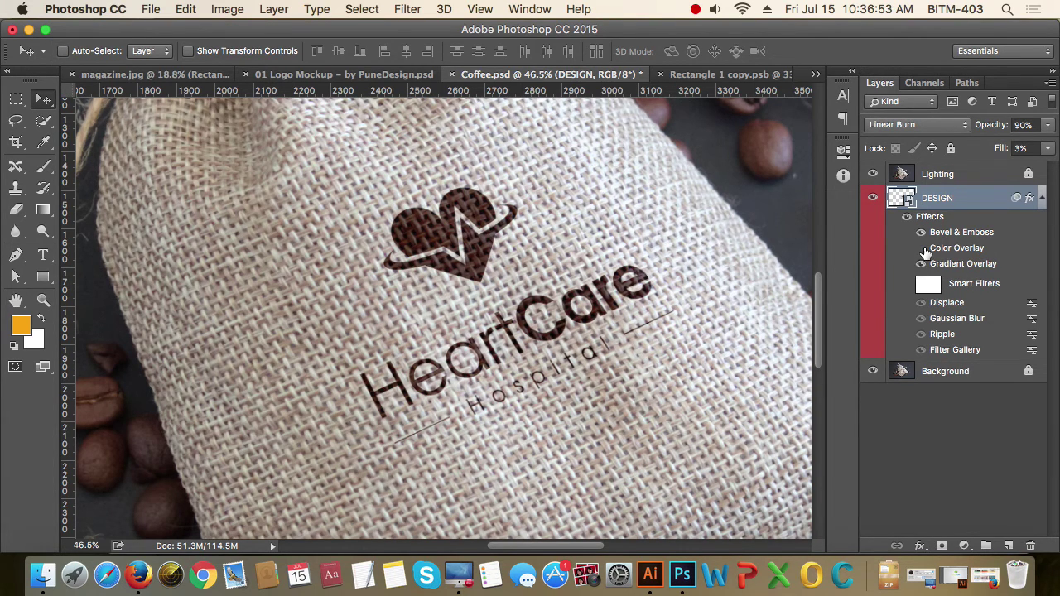
click(921, 249)
click(922, 248)
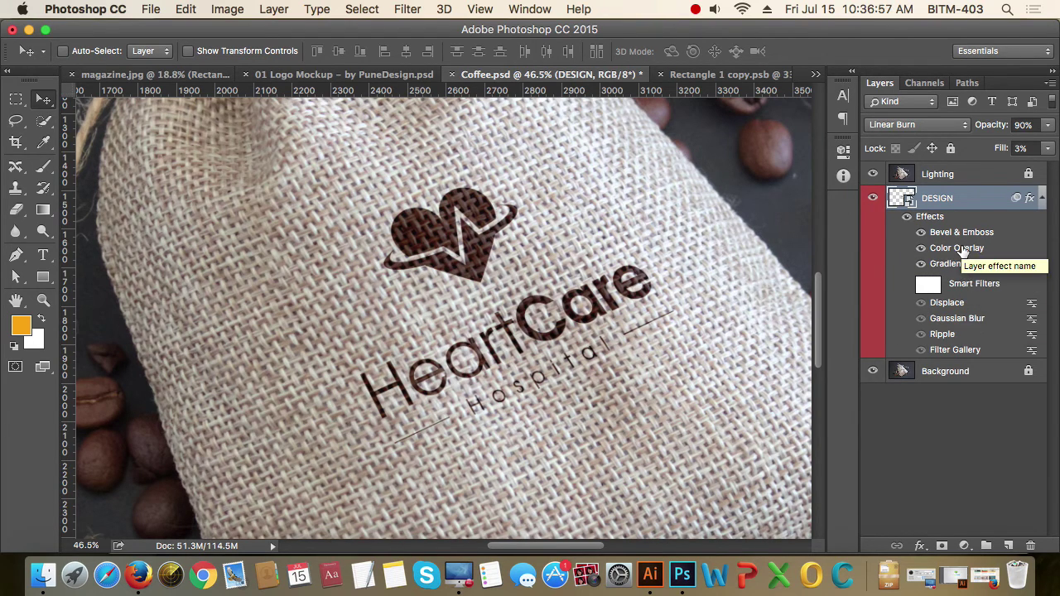
Step: Confirm the logo's Color Overlay settings with OK and minimize Photoshop
double_click(961, 248)
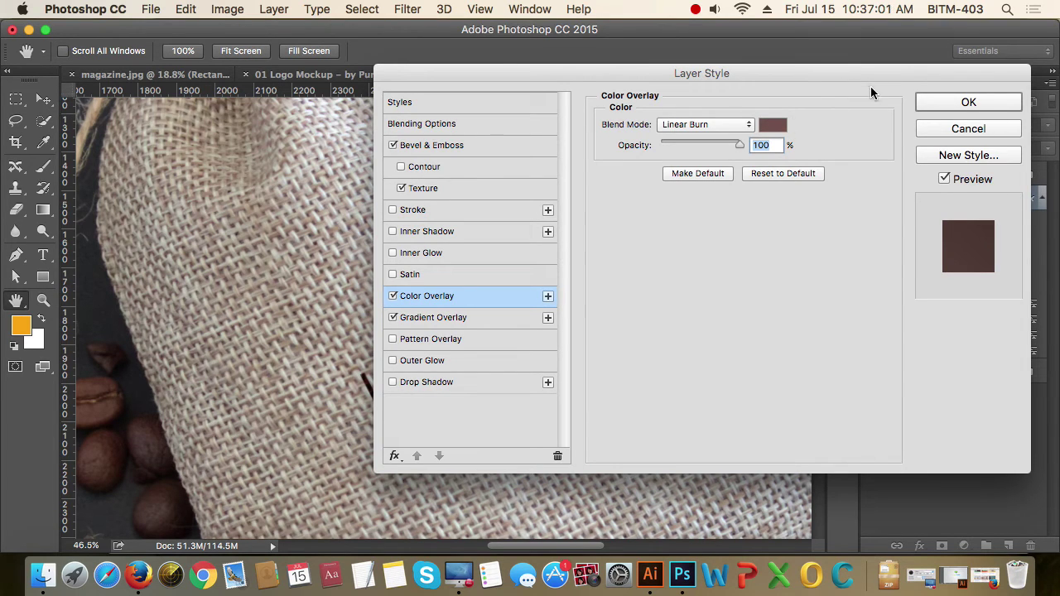
click(961, 103)
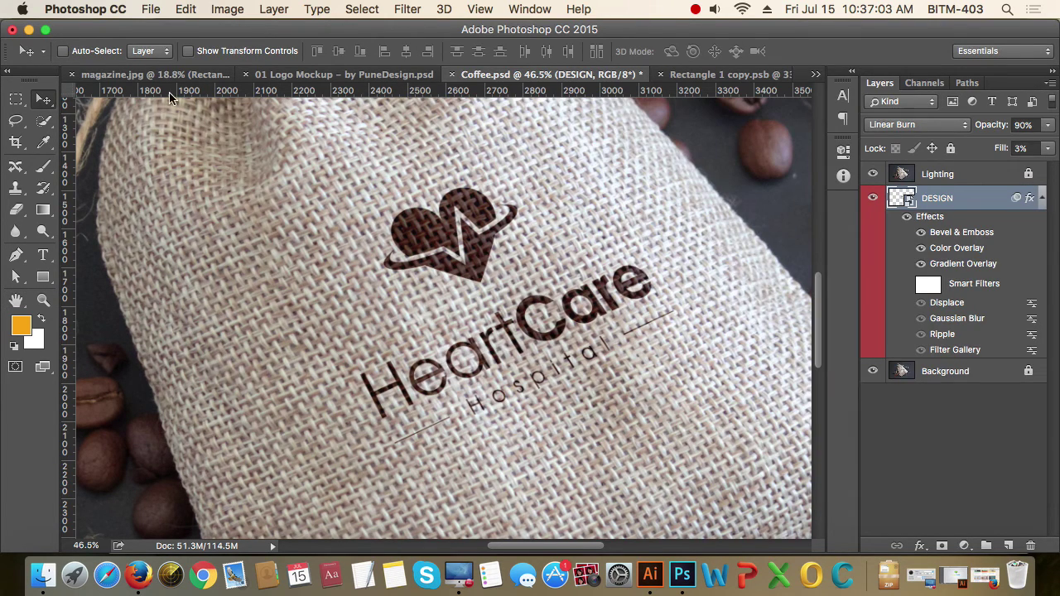
click(28, 29)
Step: Open 3D Wall Logo MockUp 2.psd from the Mockups folder in Photoshop
click(502, 378)
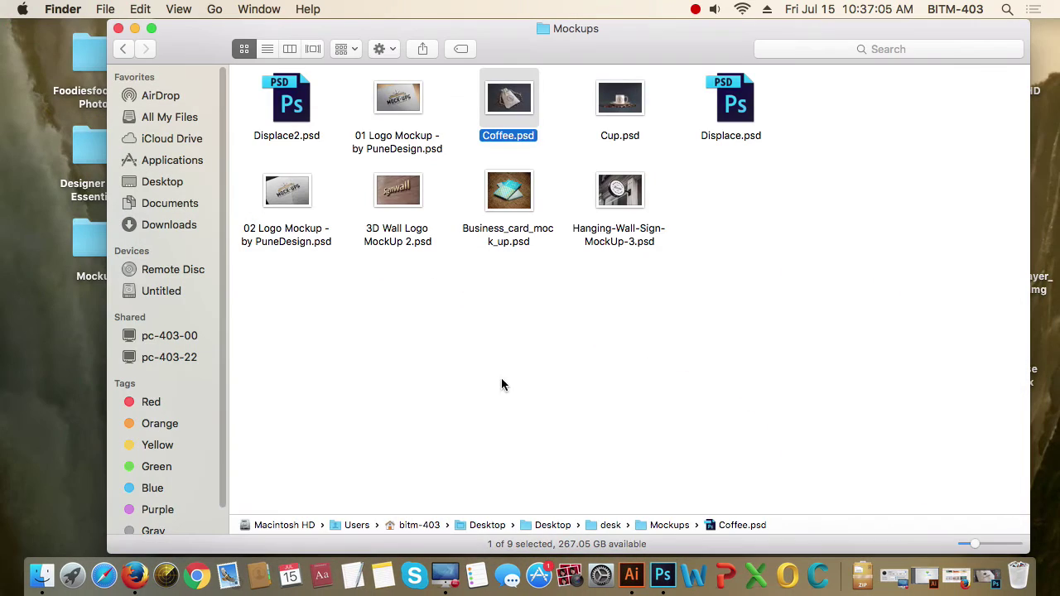
right_click(397, 190)
mouse_move(443, 209)
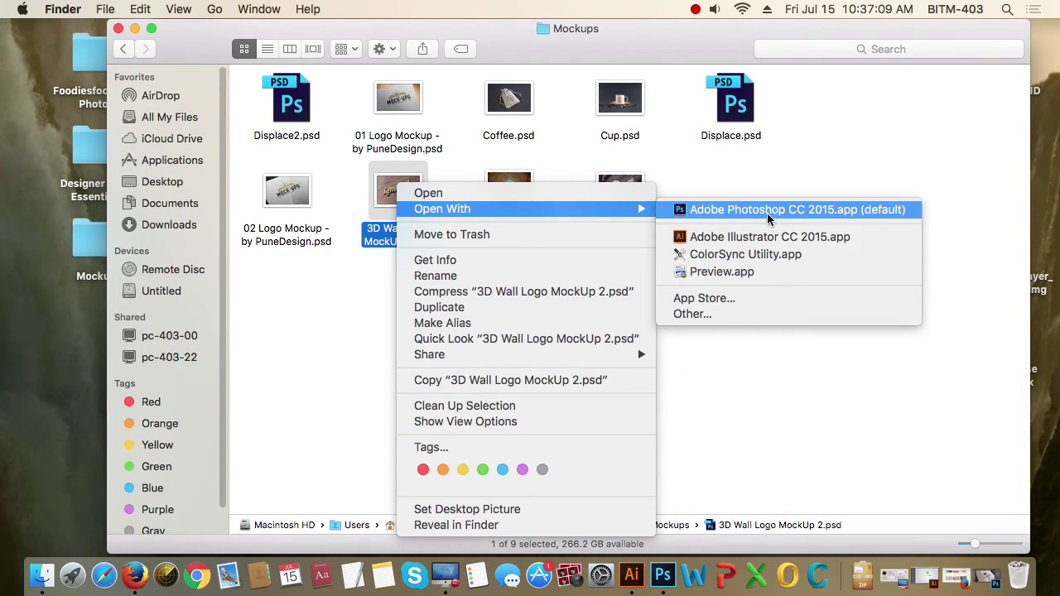
click(769, 213)
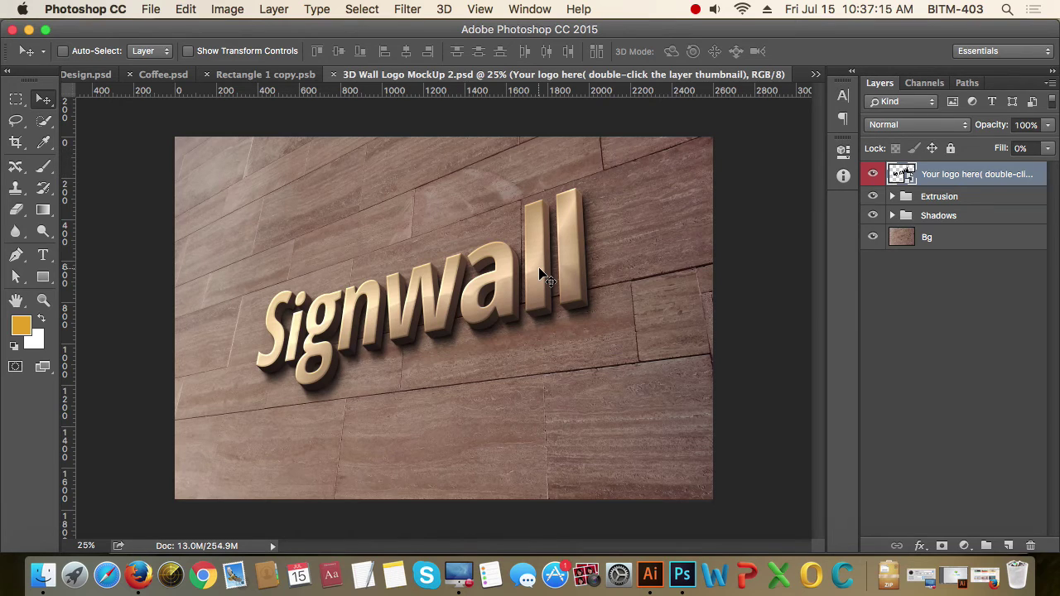
Step: In the logo smart object, paste the HeartCare logo, enlarge it, hide the Signwall text, and save
double_click(908, 179)
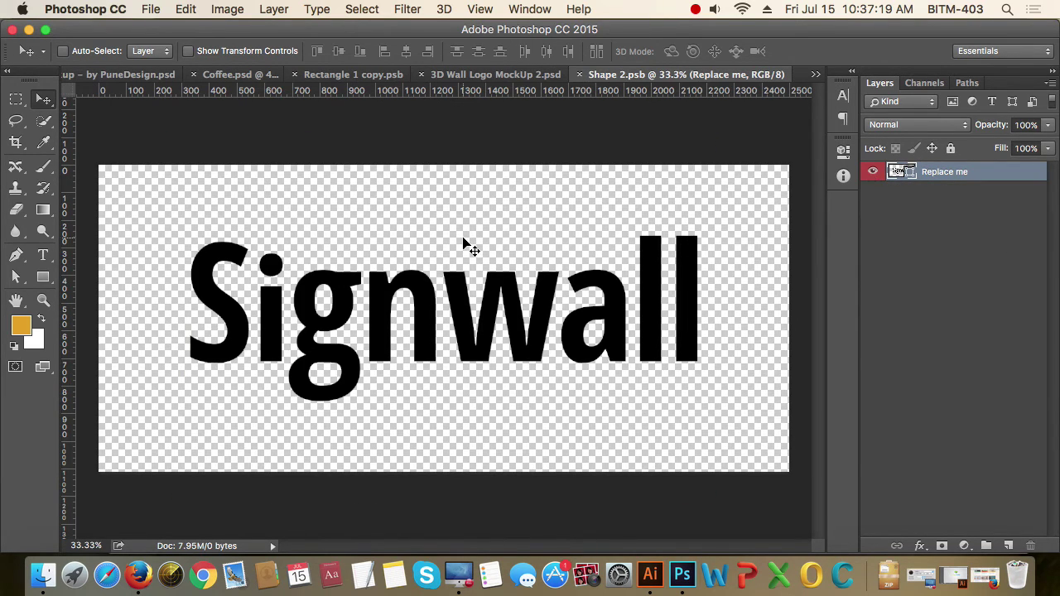
key(super+v)
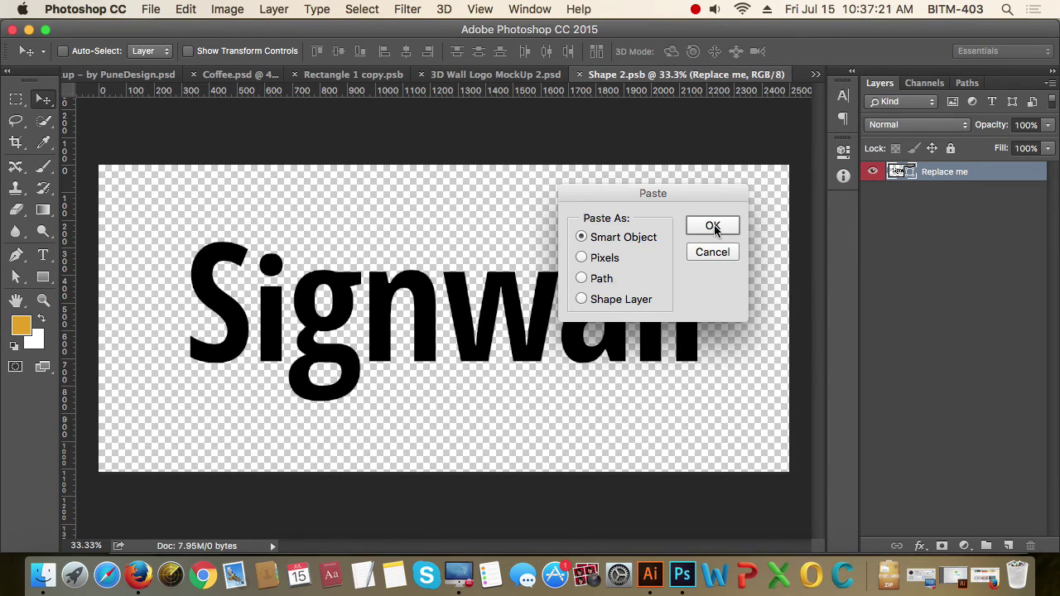
click(712, 227)
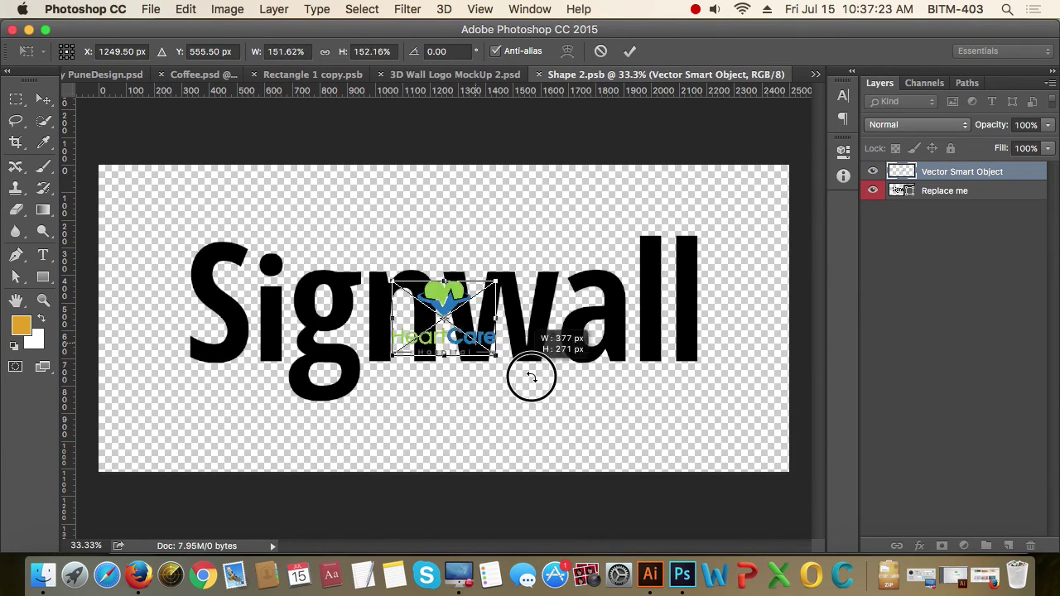
drag(474, 340, 582, 416)
key(Return)
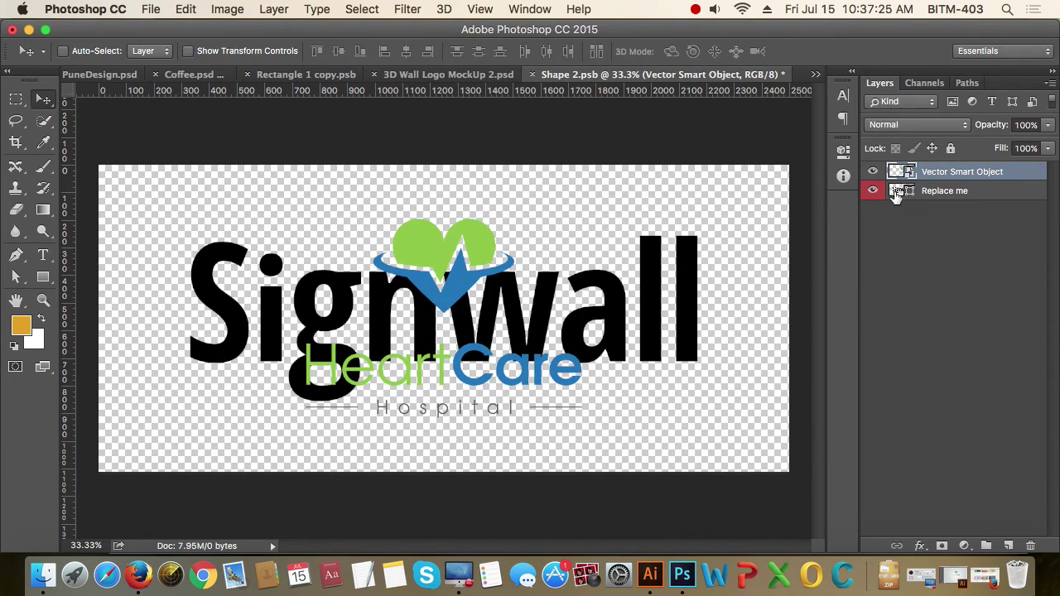
click(873, 191)
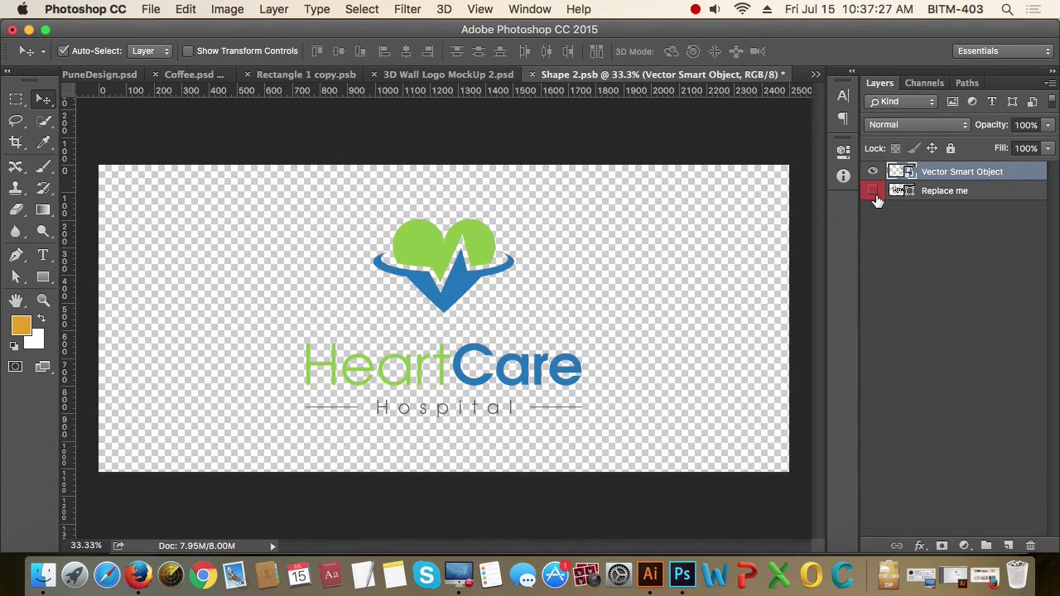
key(ctrl+s)
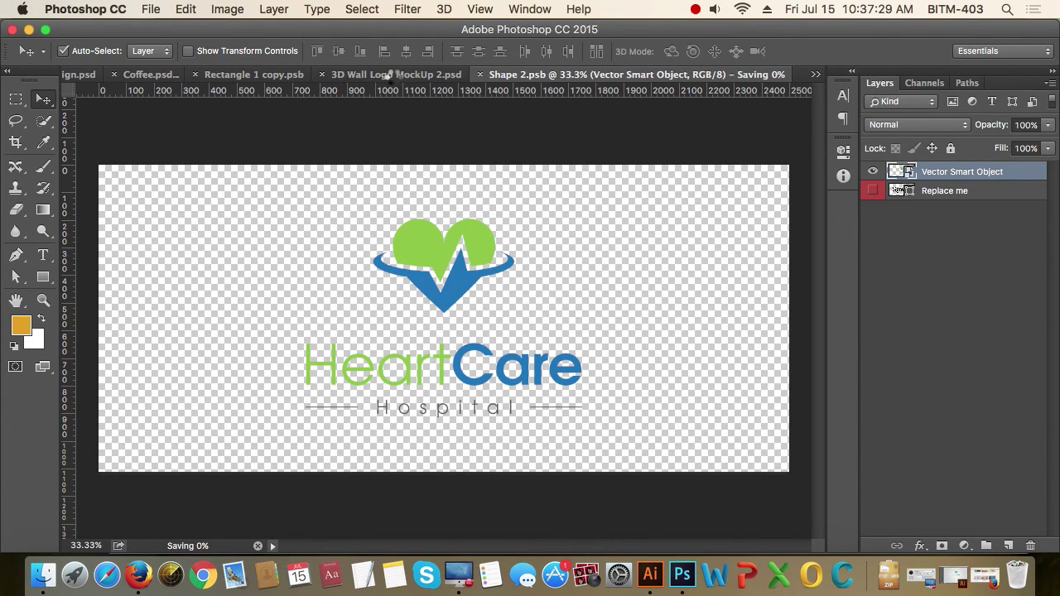
Step: Return to the wall mockup and close the earlier mockup documents
click(406, 75)
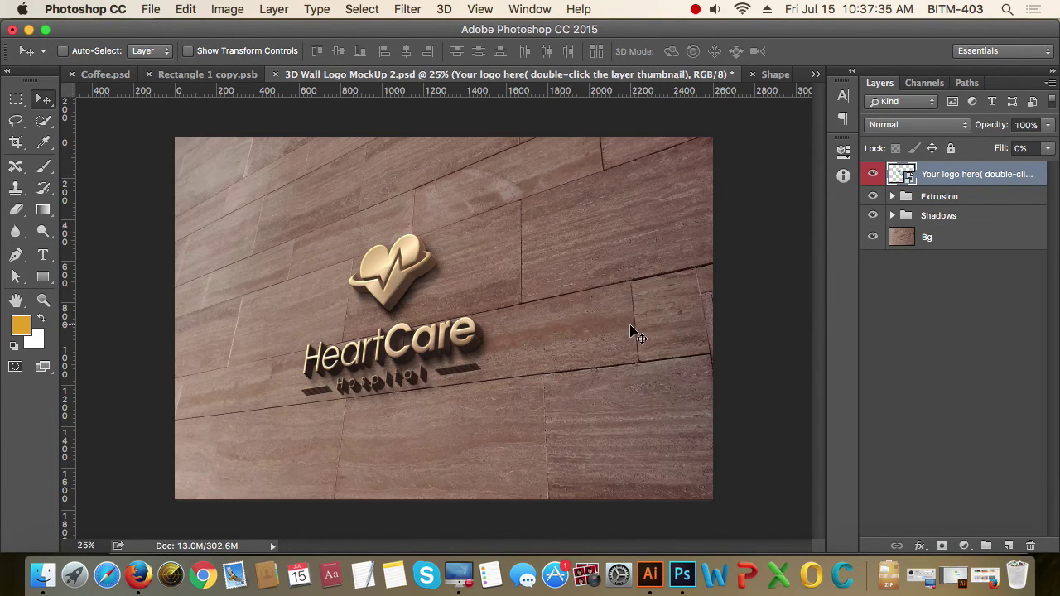
scroll(605, 305, down, 1)
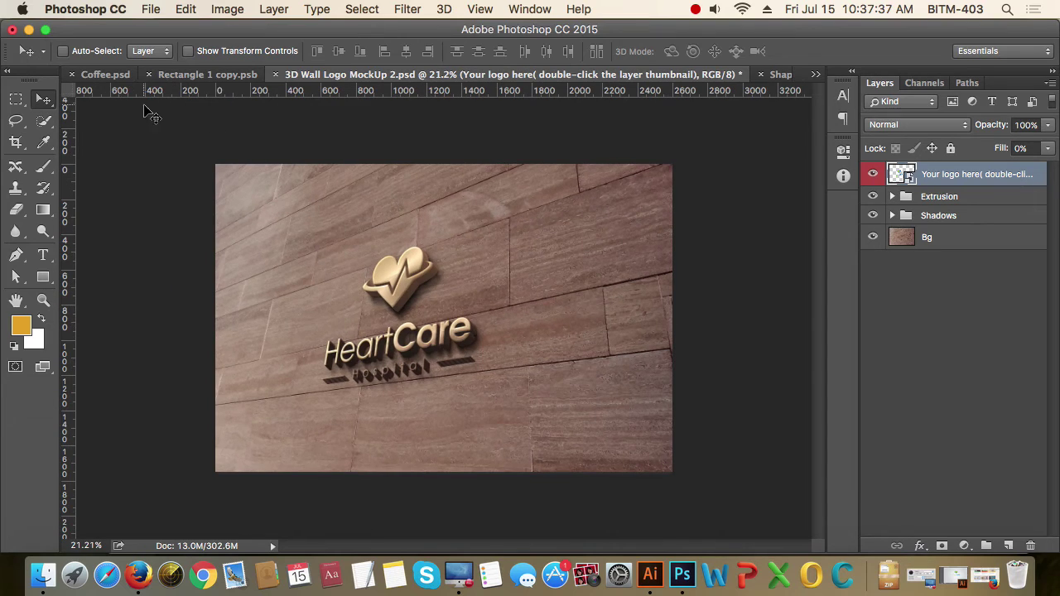
click(214, 74)
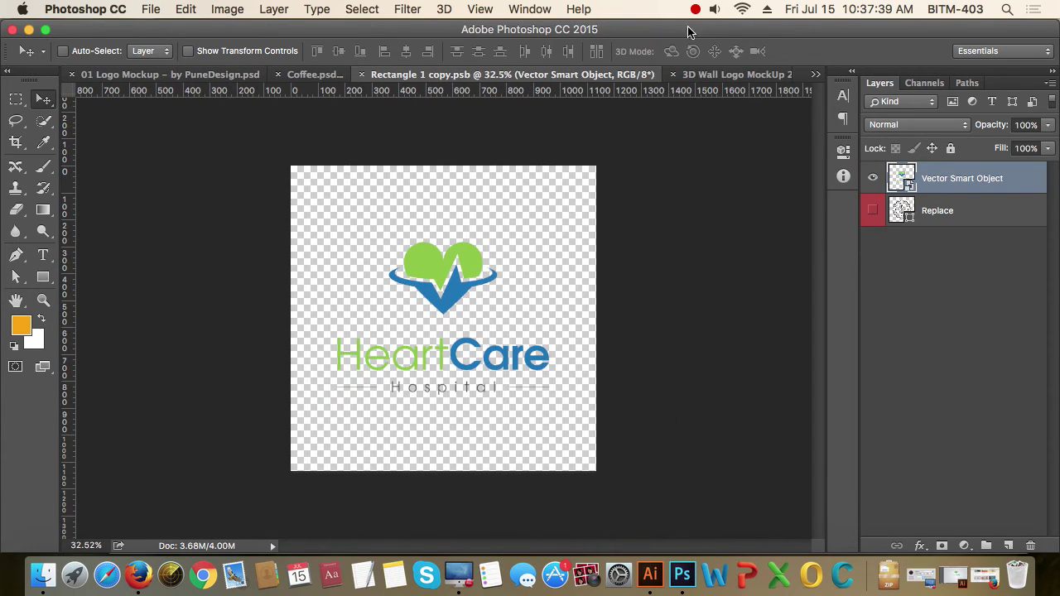
click(696, 10)
click(729, 19)
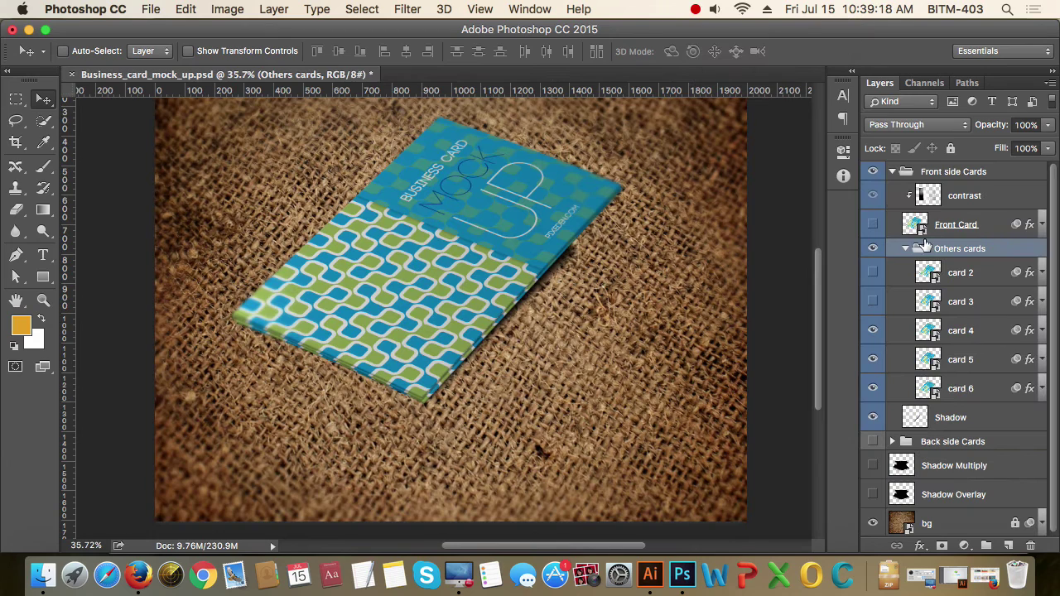
Step: Hide cards 2 to 6 one by one, then show them all again
click(874, 303)
click(873, 272)
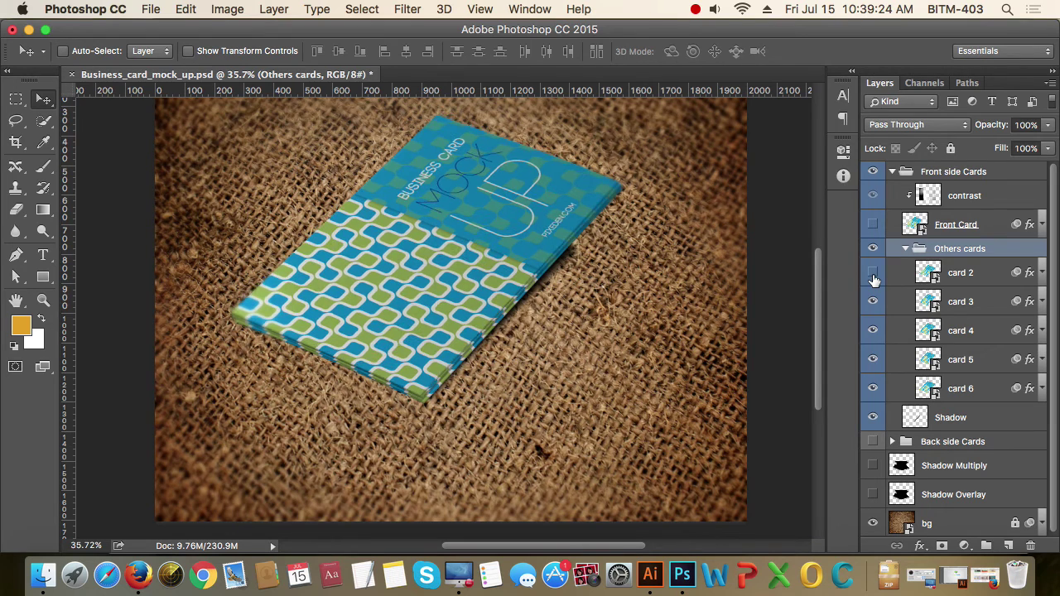
click(874, 272)
click(874, 272)
click(873, 302)
click(873, 331)
click(874, 359)
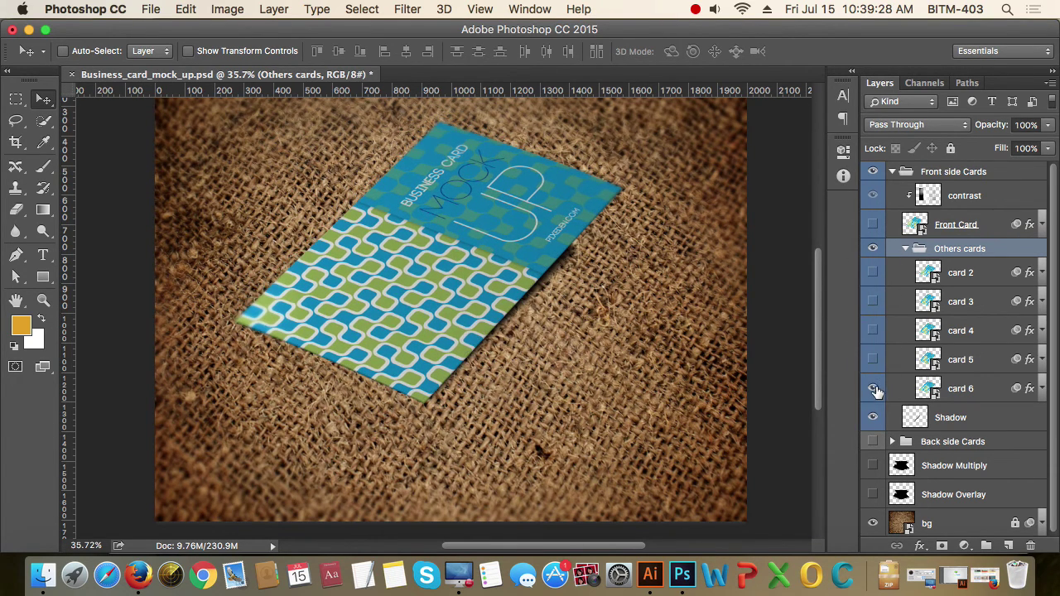
click(873, 388)
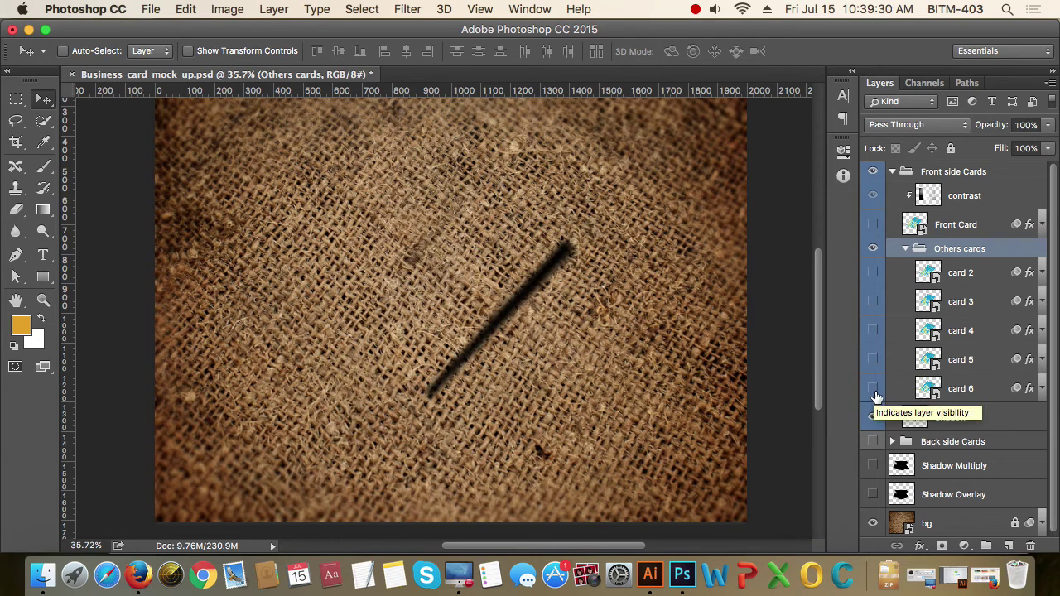
click(874, 388)
click(873, 360)
click(874, 331)
click(874, 301)
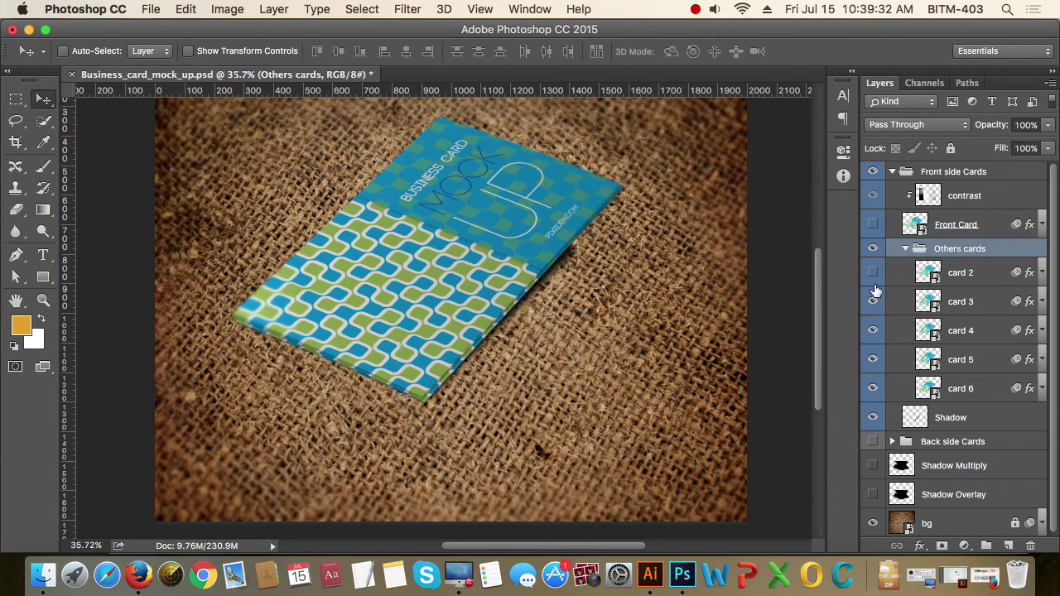
click(873, 272)
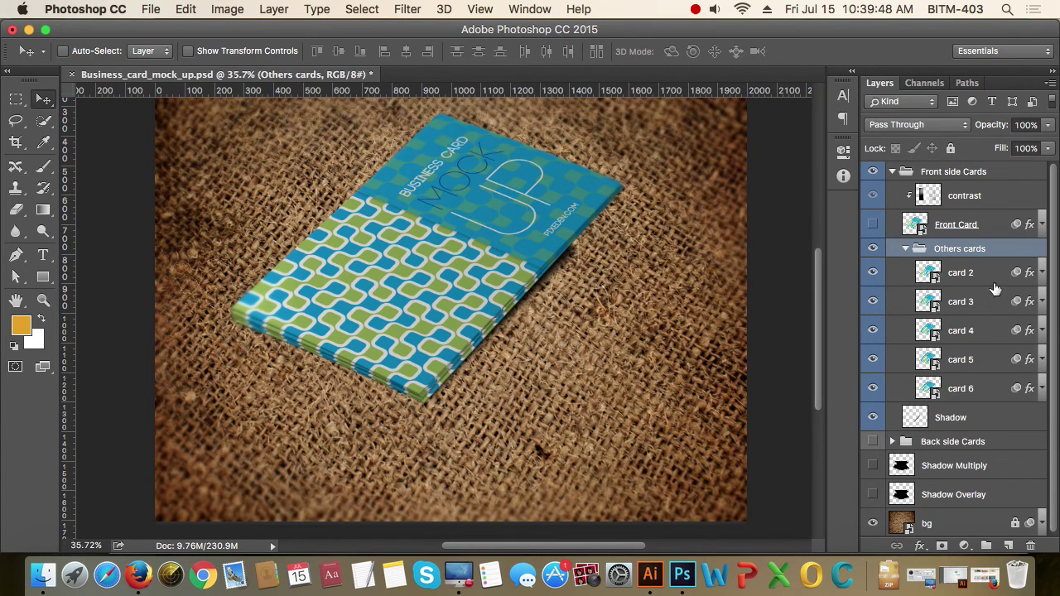
Step: Turn on the Front Card layer on top of the stack and collapse the Others cards group
click(952, 225)
click(873, 225)
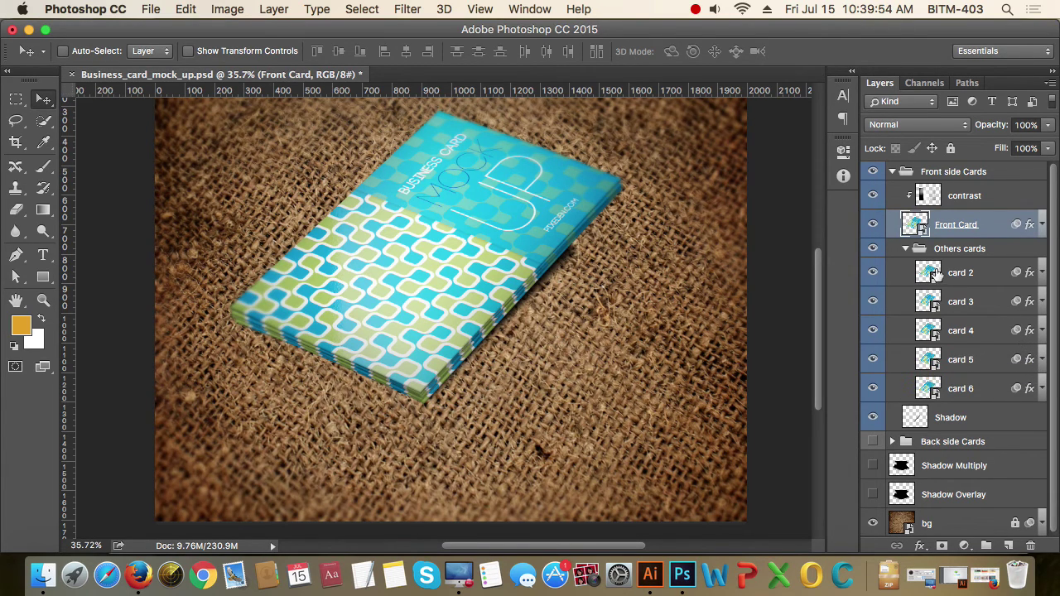
click(905, 248)
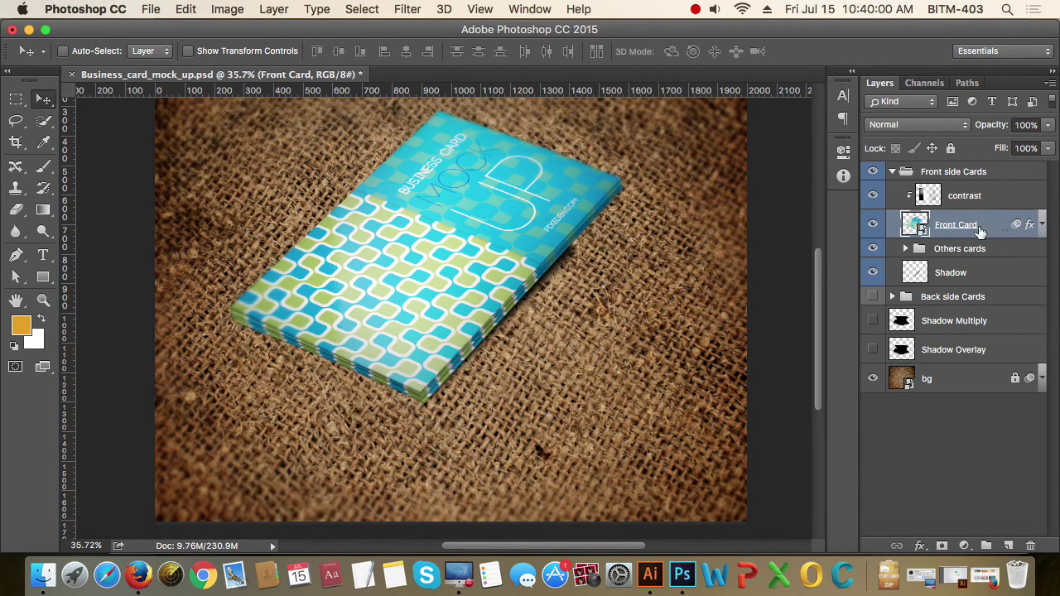
click(905, 249)
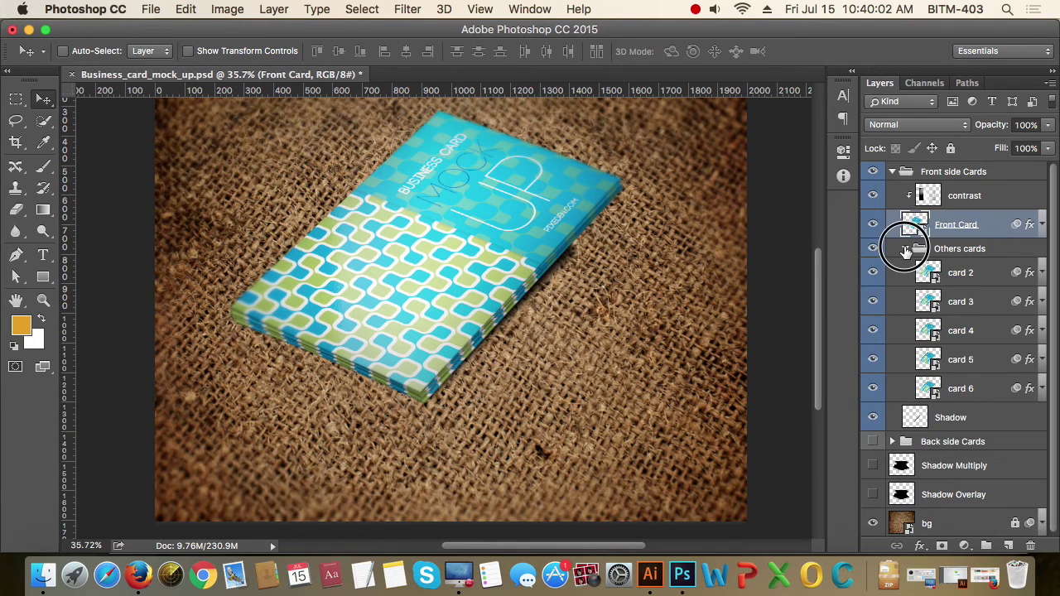
click(905, 248)
Step: Hide all Front Card design layers except the white bg, save, and return to the mockup
double_click(921, 232)
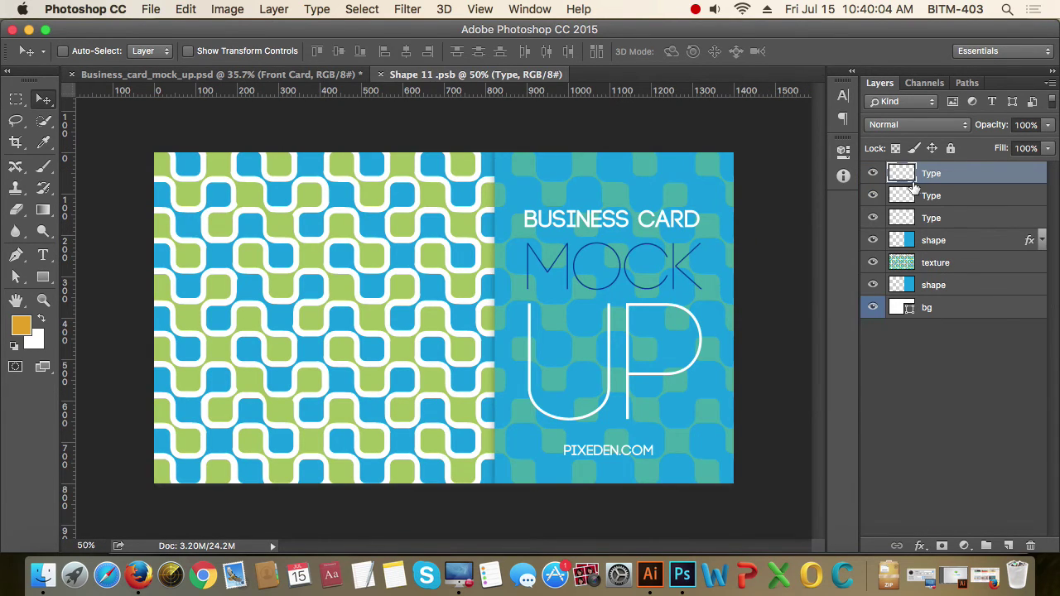
drag(873, 174, 889, 291)
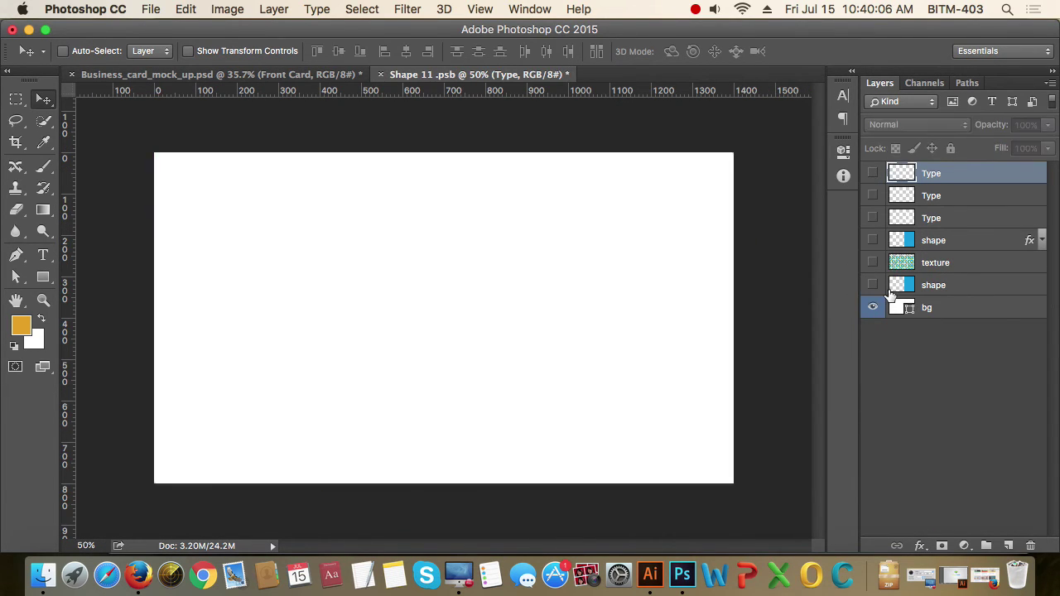
key(super+s)
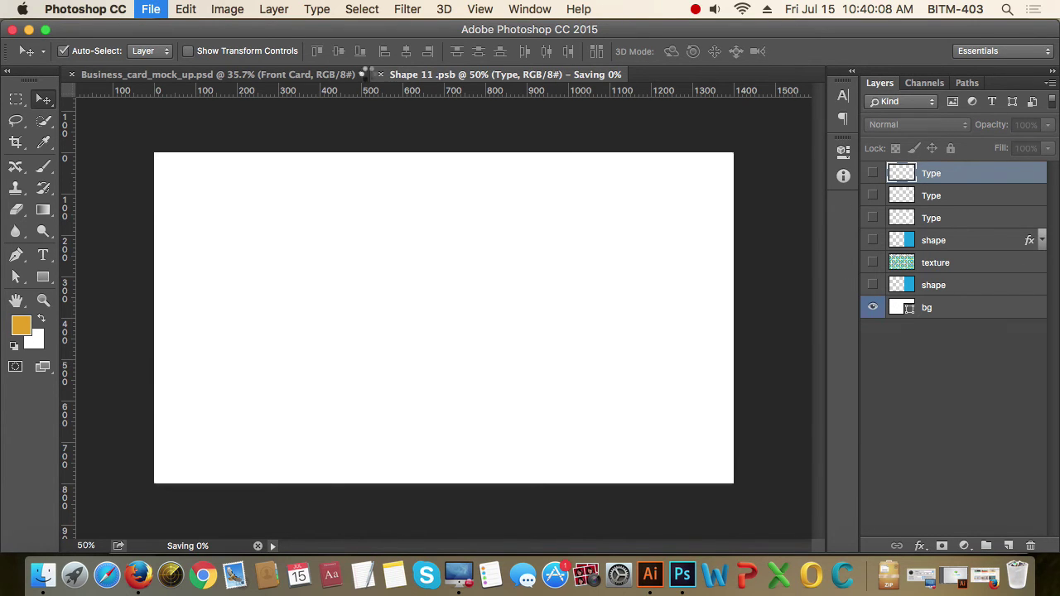
click(307, 76)
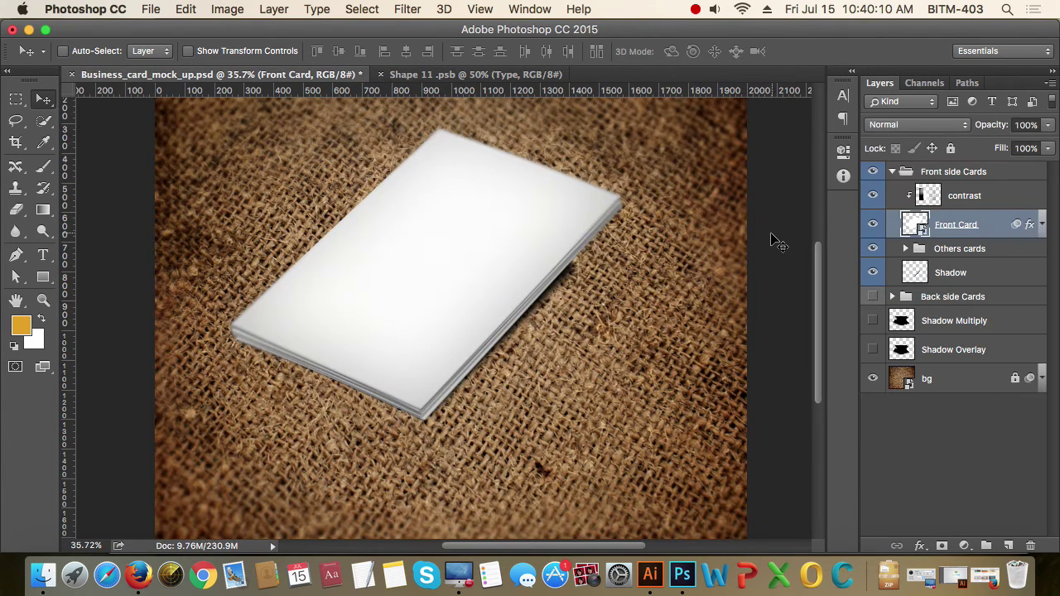
Step: Hide the Front Card, cards 2 to 6 and Shadow, then restore Shadow, card 6 and Front Card
click(873, 225)
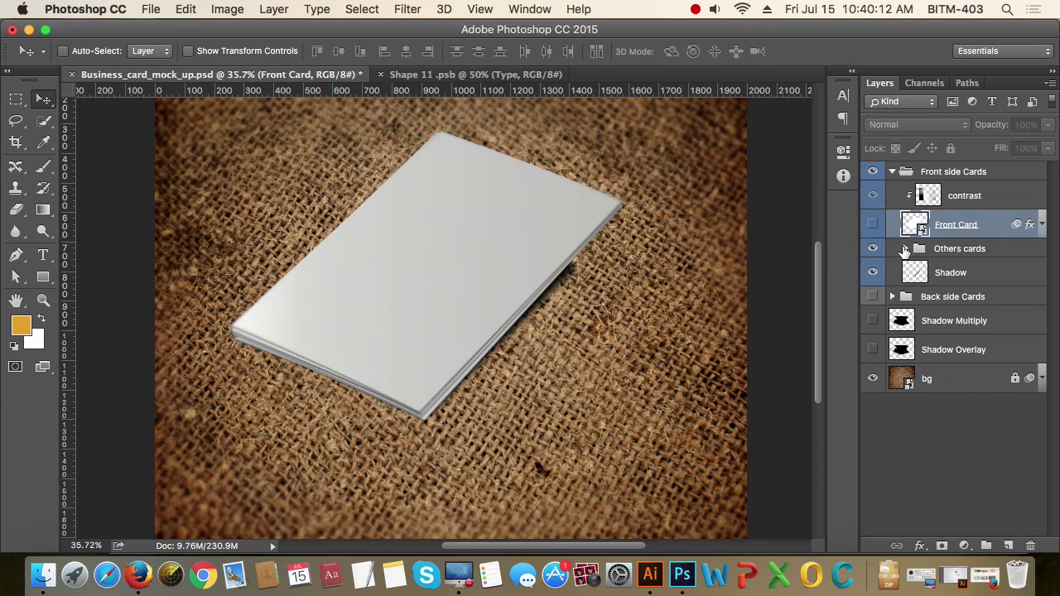
click(905, 248)
mouse_move(874, 282)
mouse_down()
mouse_move(875, 377)
mouse_move(874, 270)
mouse_move(907, 230)
mouse_up()
click(874, 388)
click(874, 418)
click(874, 418)
click(876, 389)
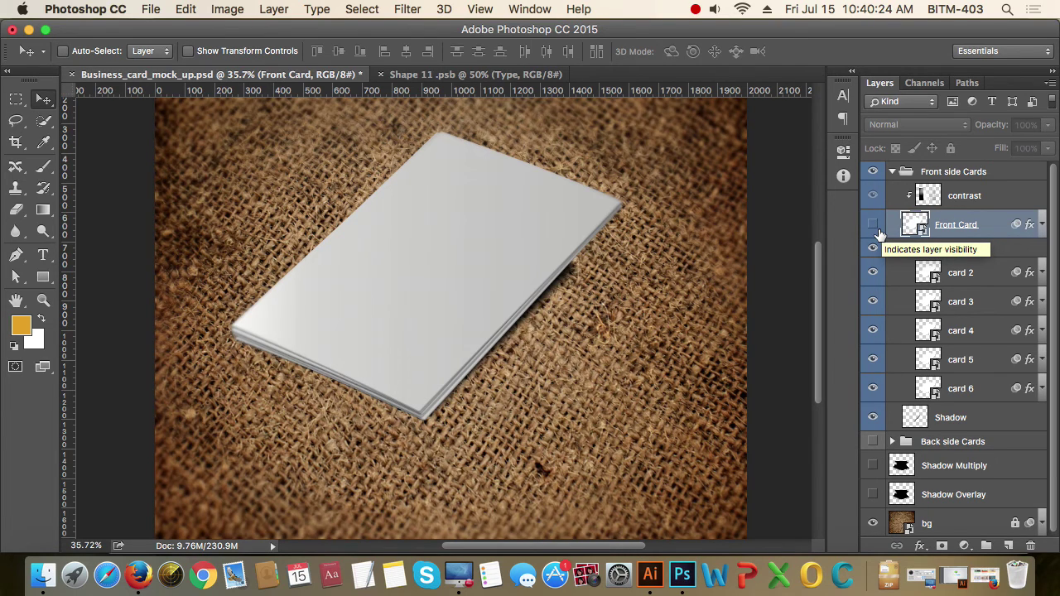
click(873, 225)
Step: Collapse and re-expand the Front side Cards group, collapse Others cards, and toggle Front Card visibility
click(892, 171)
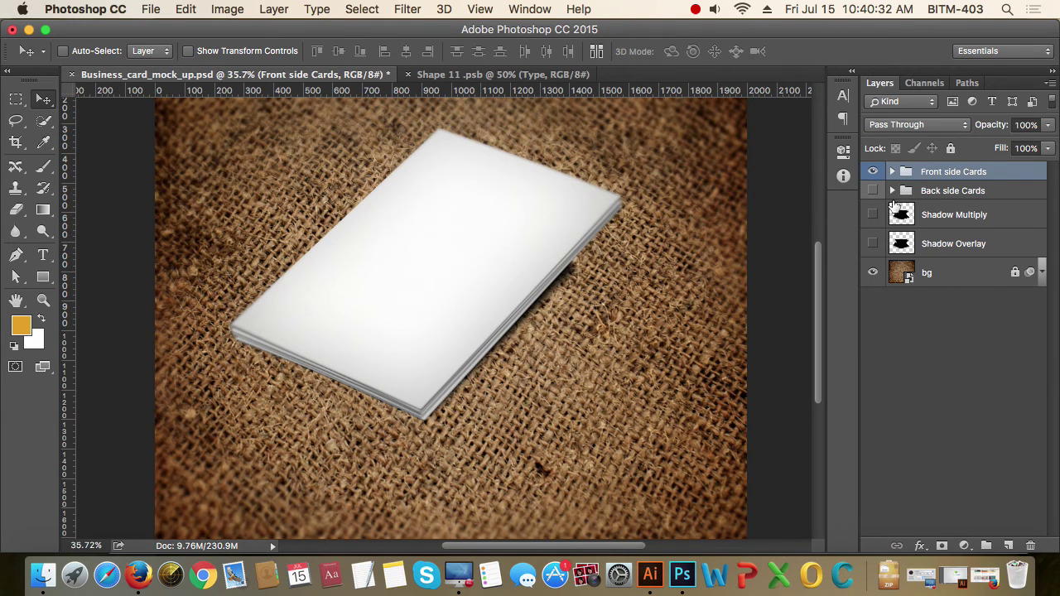
click(893, 171)
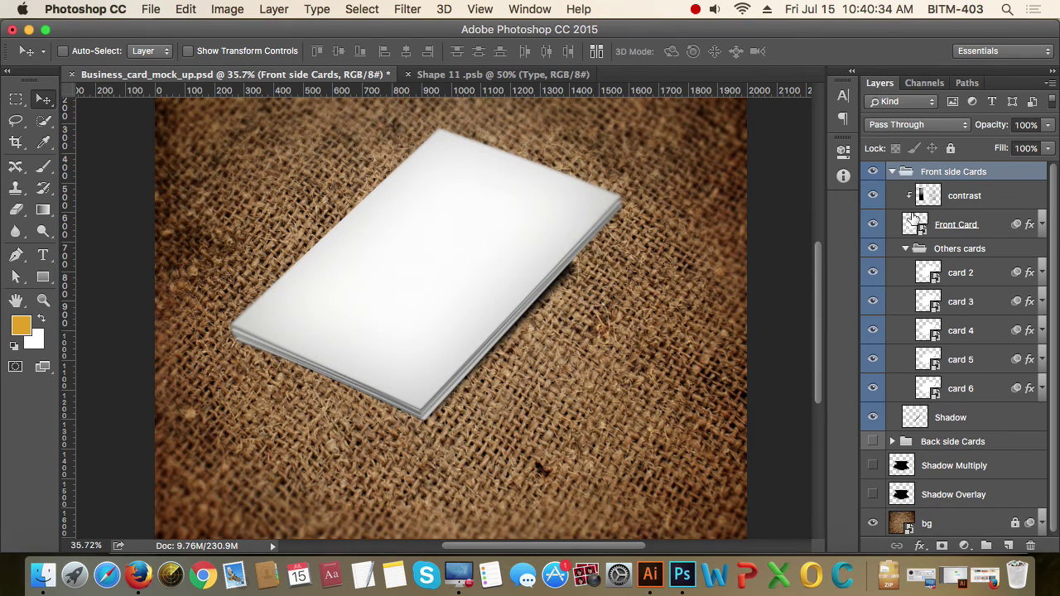
click(906, 248)
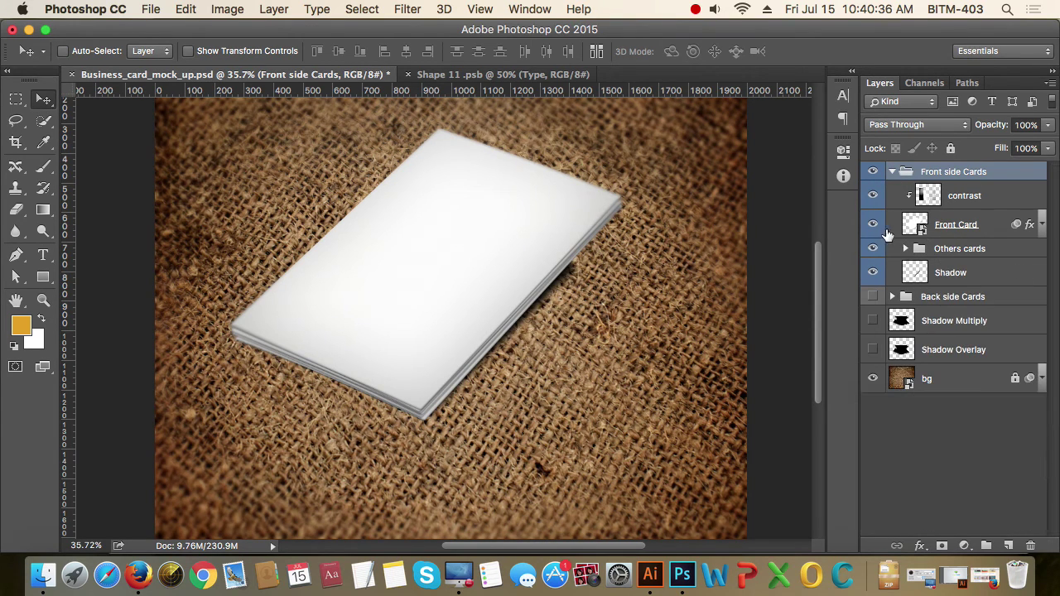
click(873, 225)
click(874, 225)
Step: Save the Front Card's Shape 11.psb contents and return to Business_card_mock_up.psd
double_click(916, 225)
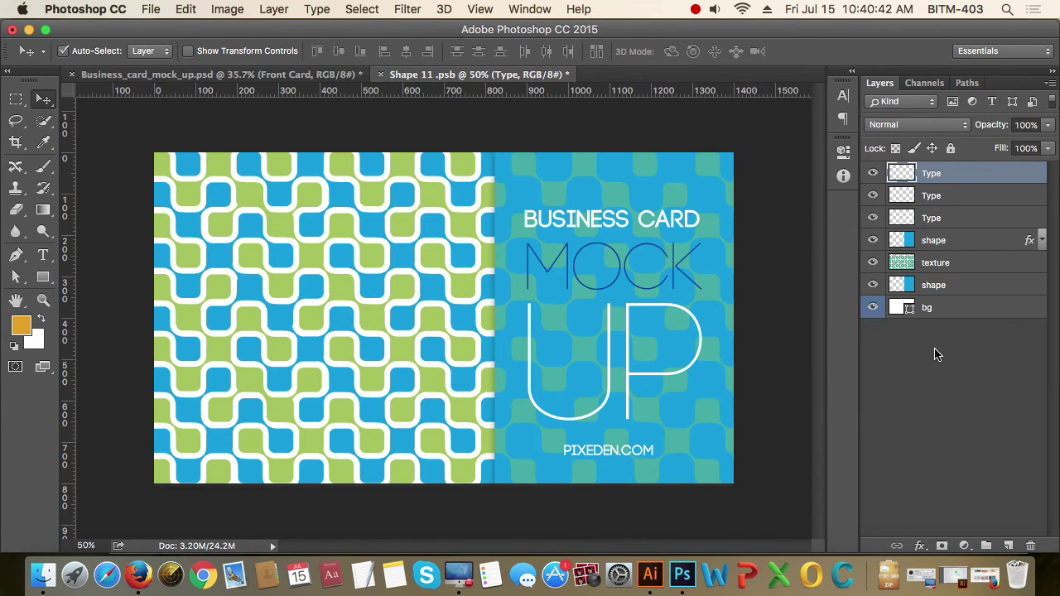
key(ctrl+s)
click(892, 174)
click(278, 75)
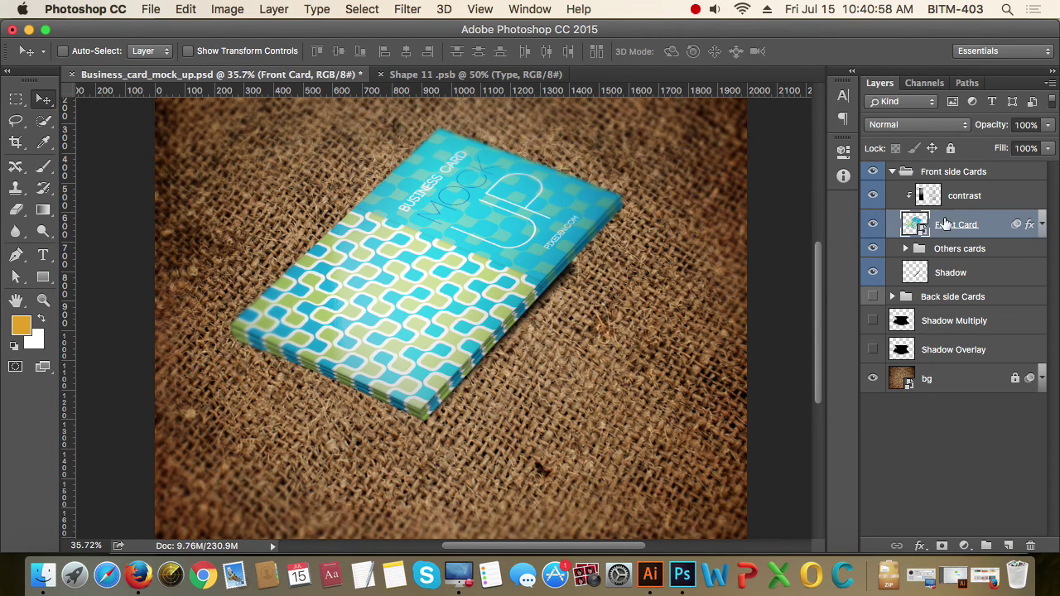
Step: Hide Front side Cards, show Back side Cards, and view the Back side smart object's design
click(892, 172)
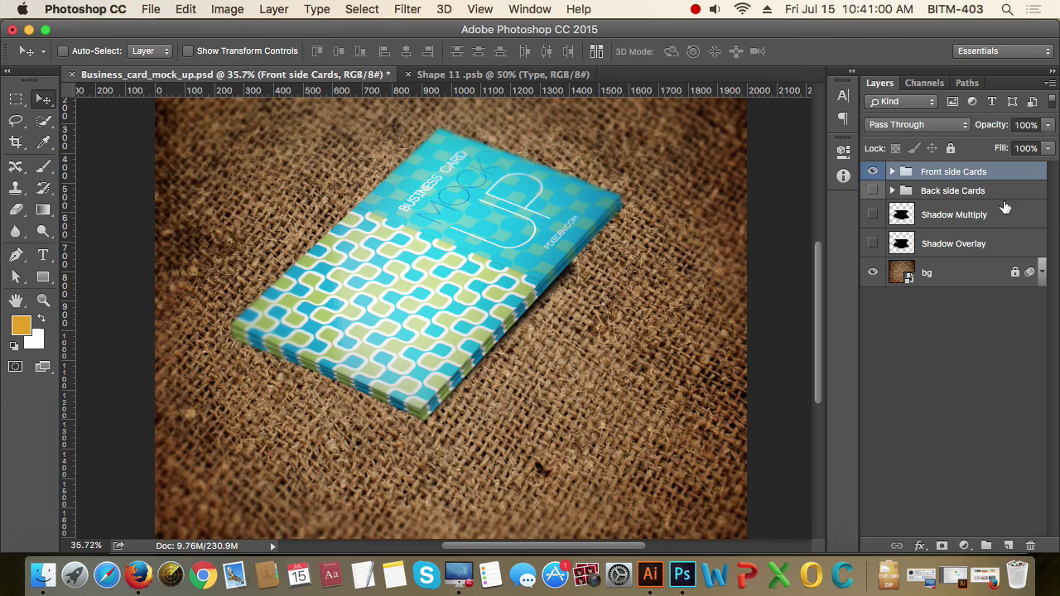
click(873, 171)
click(873, 191)
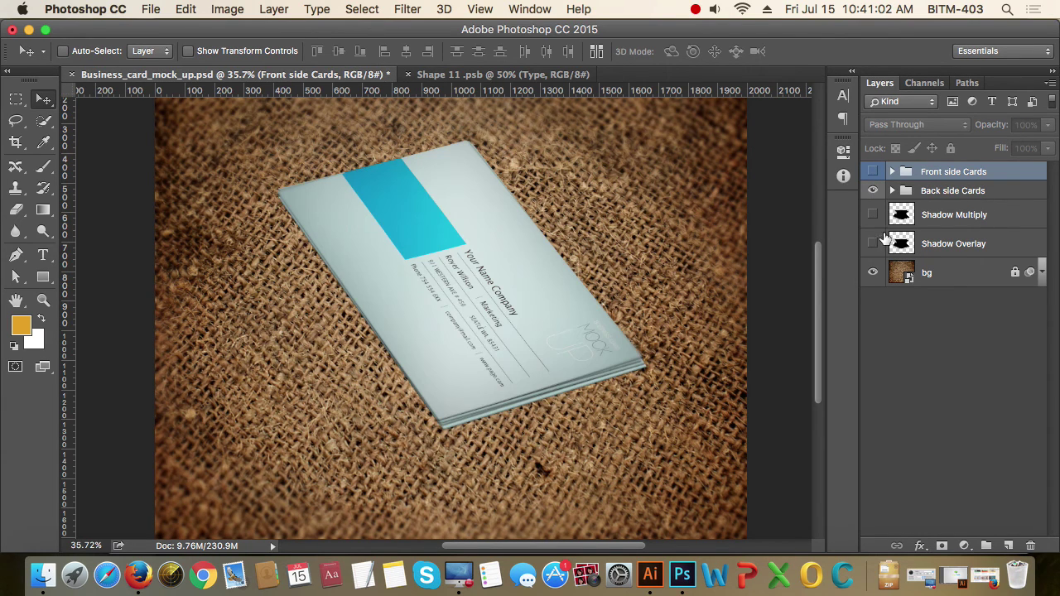
click(893, 191)
click(932, 218)
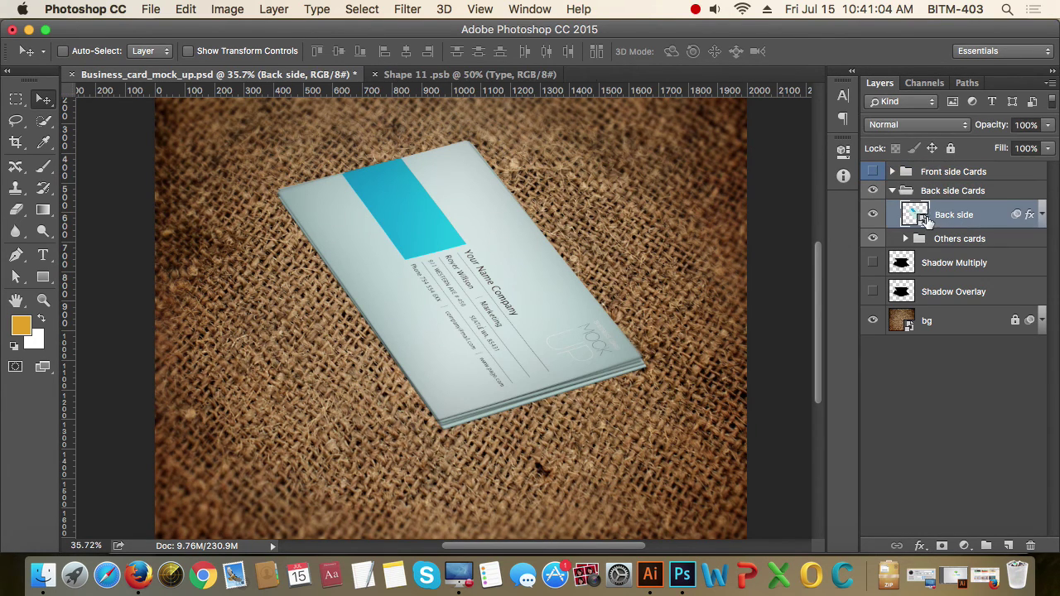
double_click(915, 215)
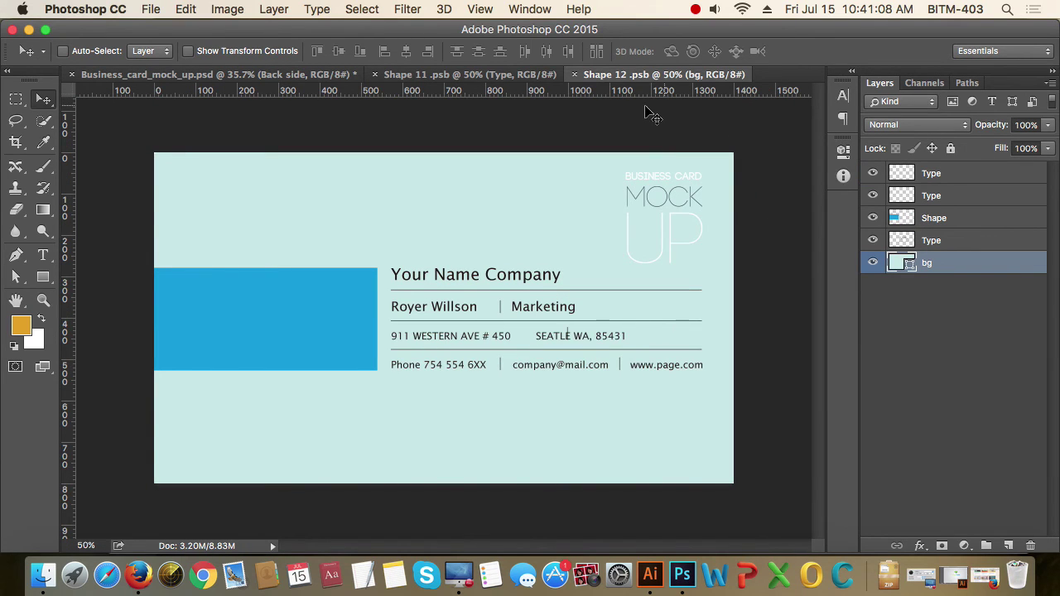
click(575, 75)
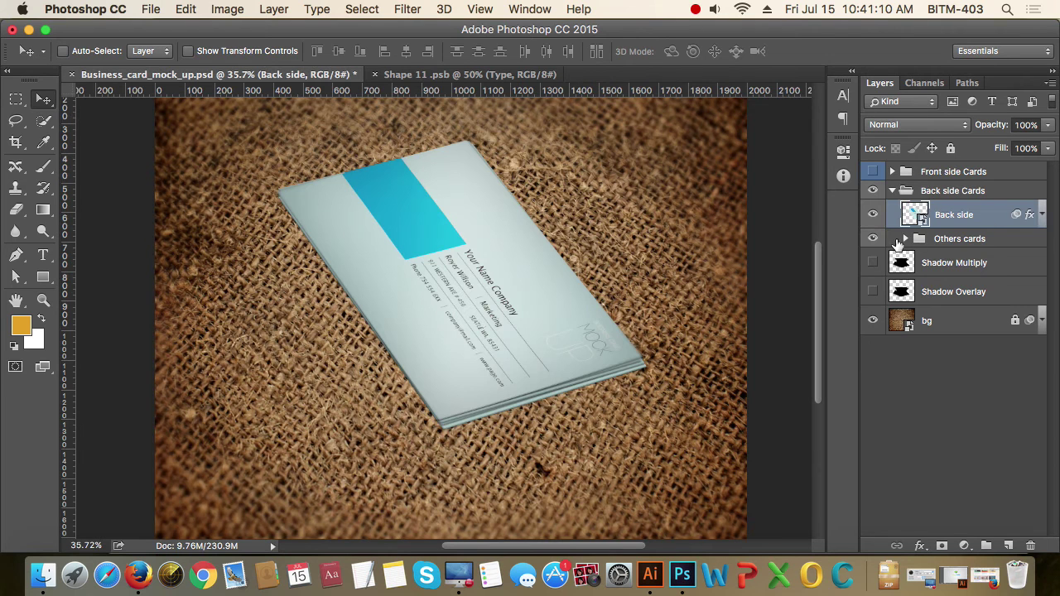
Step: Hide cards 2 to 5 and the Back side layer, then show them all again
click(905, 239)
click(872, 263)
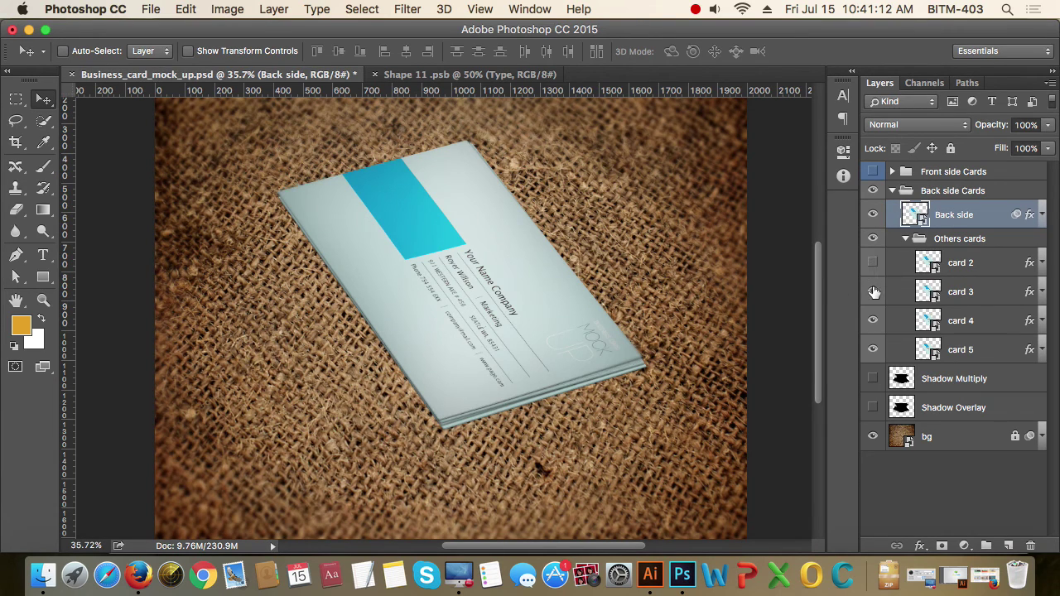
click(873, 291)
click(874, 321)
click(873, 349)
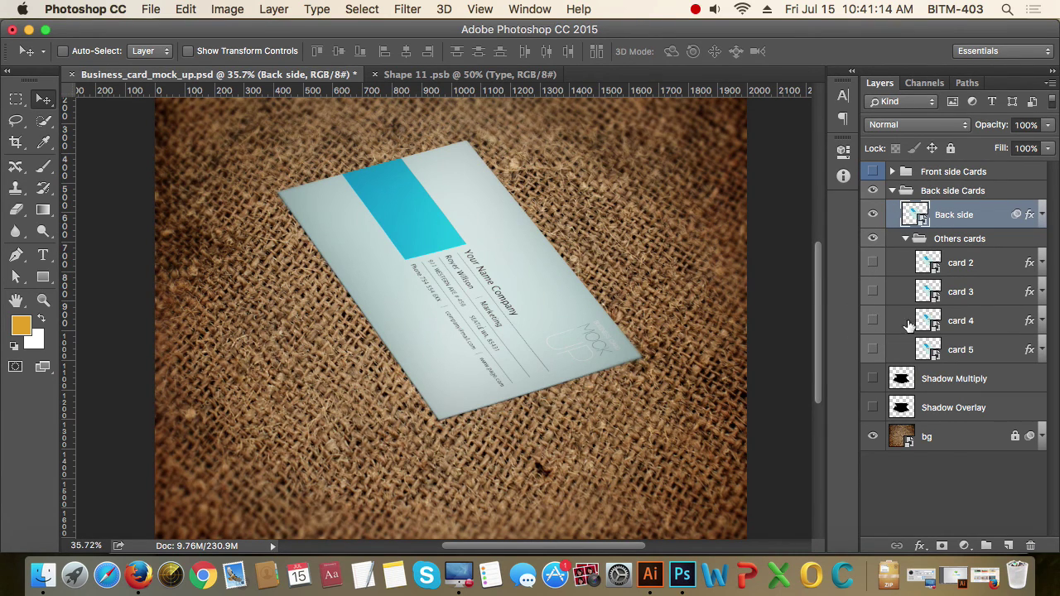
click(873, 215)
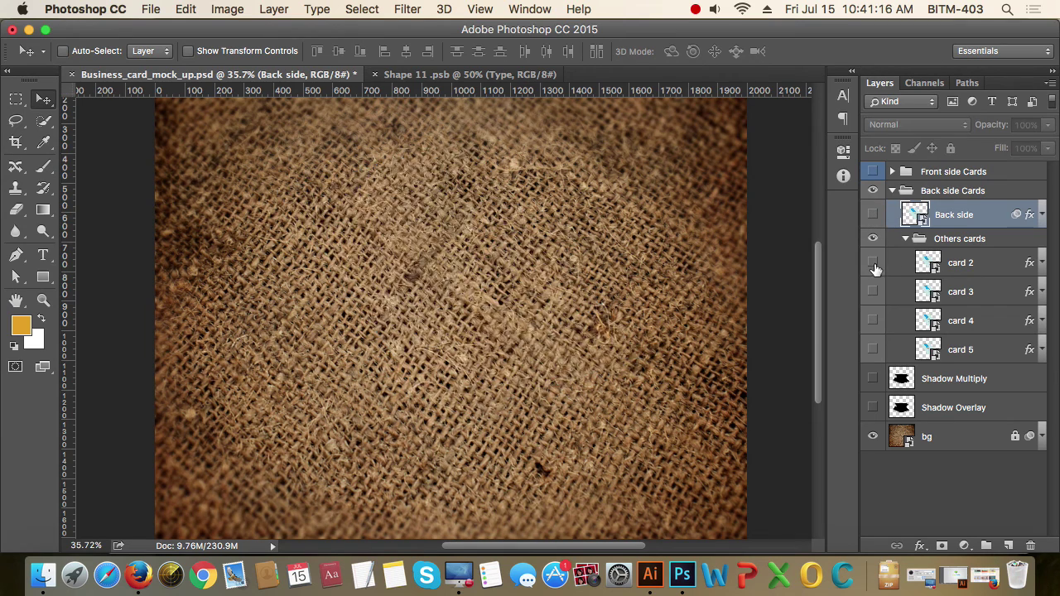
click(874, 262)
click(873, 292)
click(873, 321)
click(874, 349)
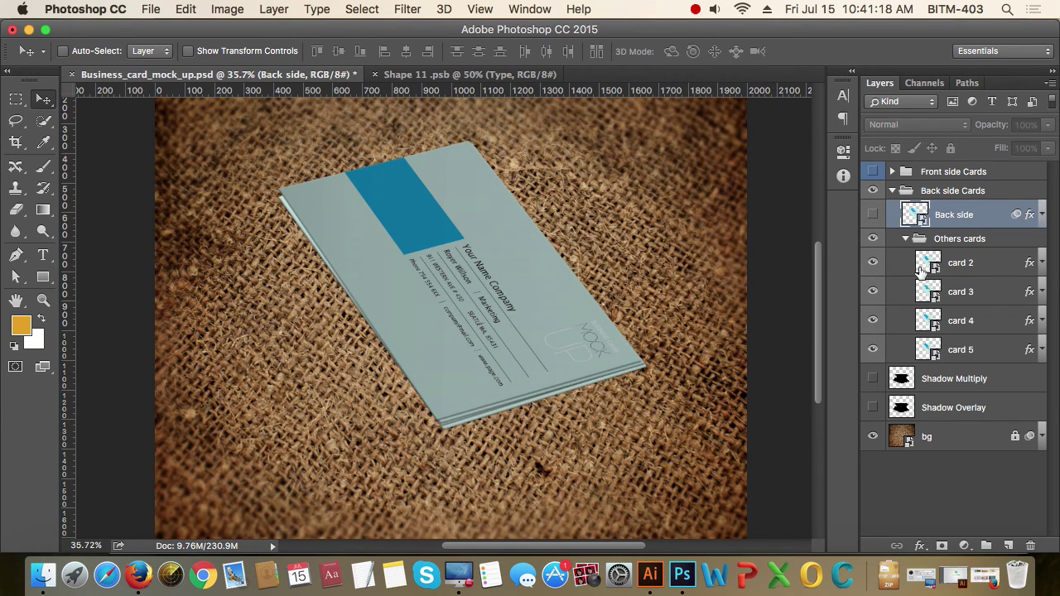
click(908, 239)
click(873, 214)
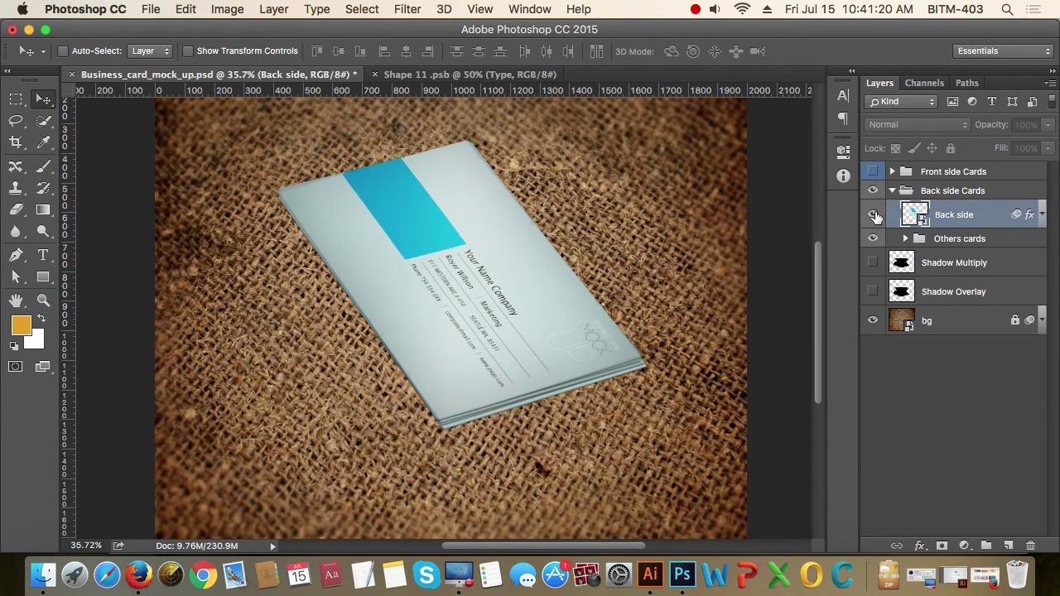
Step: Collapse Back side Cards, turn Front side Cards back on, and select the Front Card layer
scroll(601, 272, down, 2)
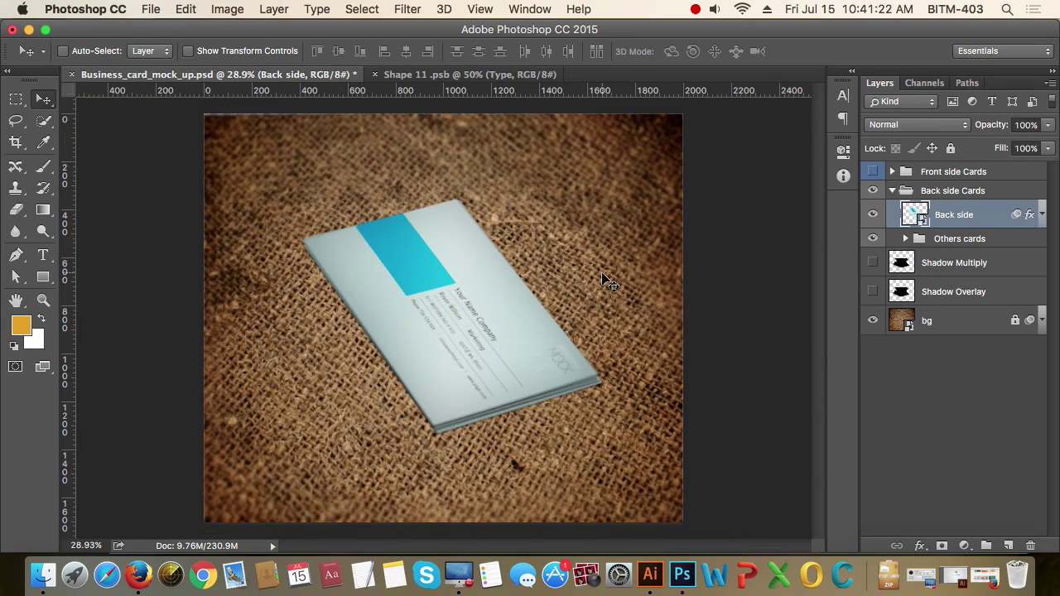
scroll(601, 271, down, 2)
scroll(534, 321, up, 1)
scroll(534, 322, up, 1)
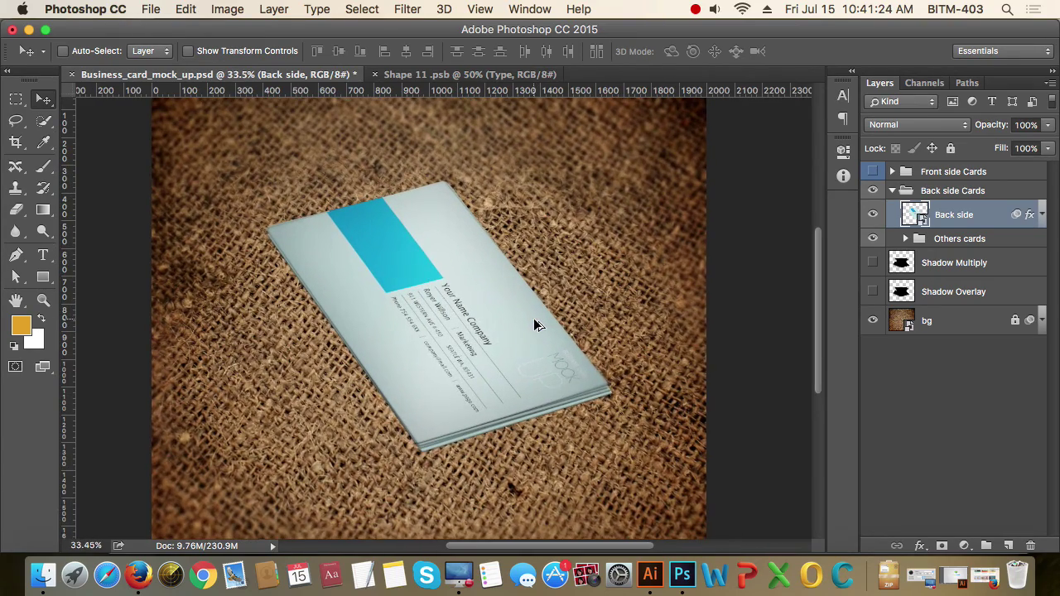
scroll(458, 323, up, 1)
scroll(433, 337, up, 1)
scroll(524, 310, up, 1)
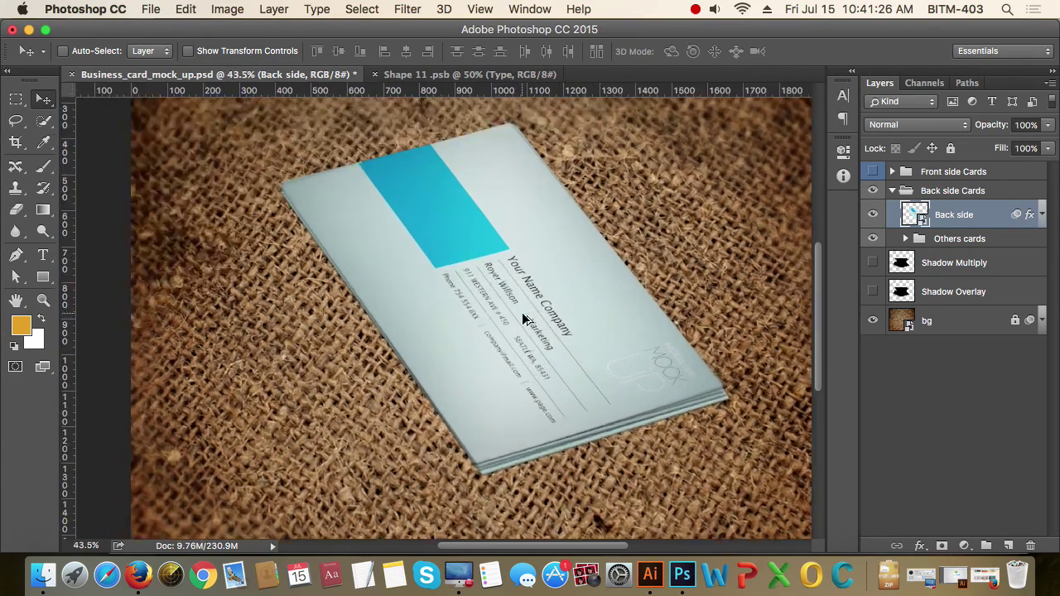
scroll(522, 312, up, 2)
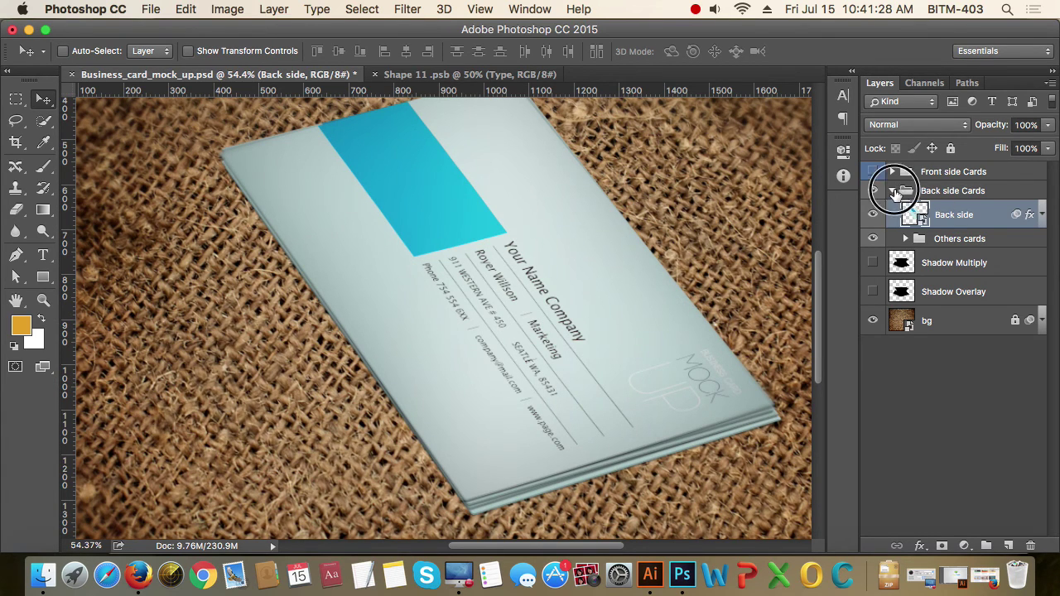
click(893, 191)
click(874, 171)
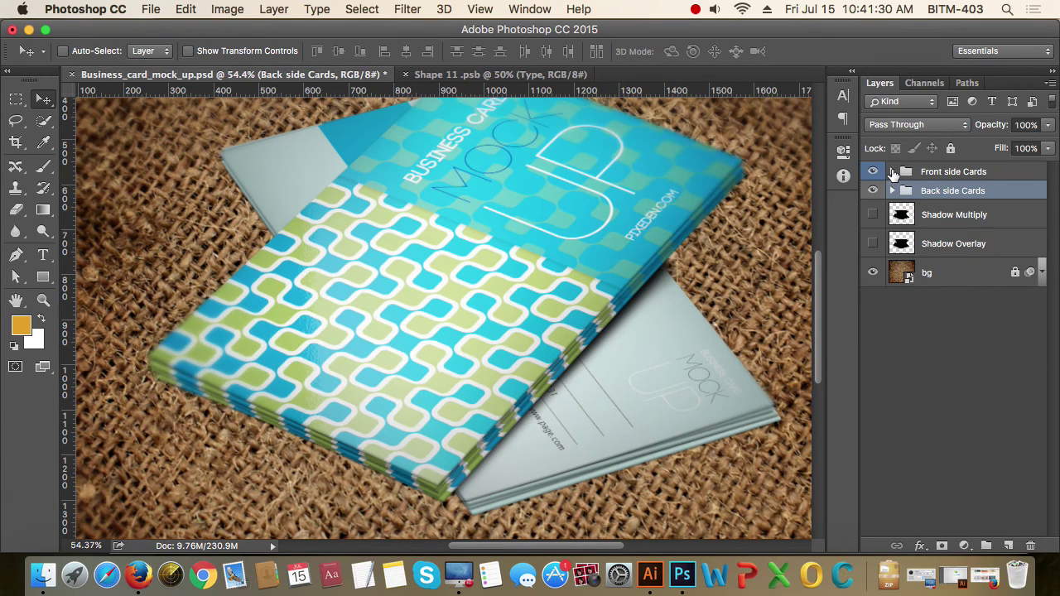
click(893, 172)
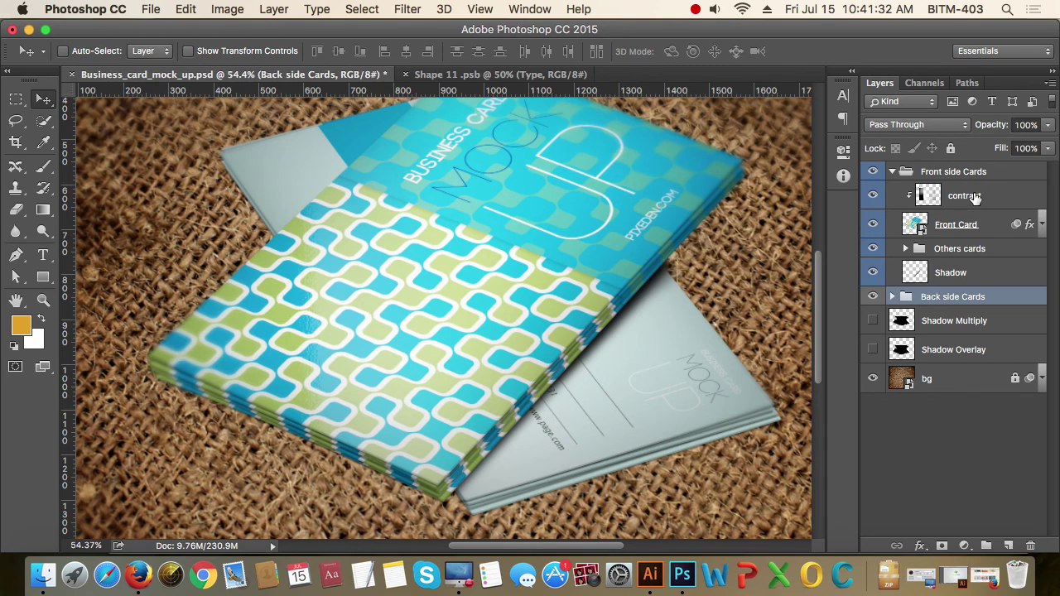
click(953, 228)
Step: Hide every layer inside the front card's Shape 11.psb and return to the mockup
double_click(920, 230)
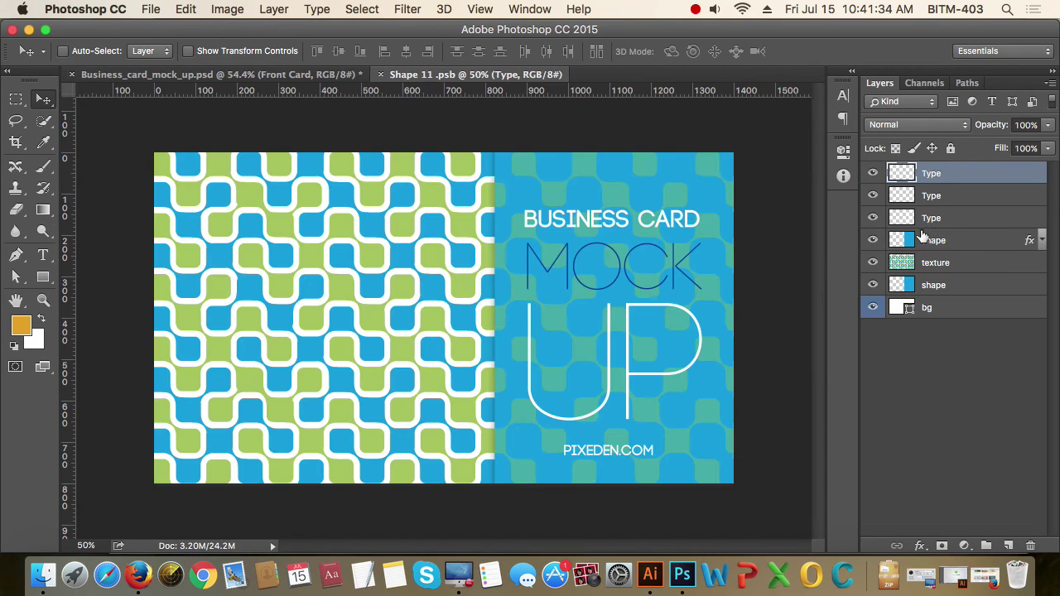
drag(873, 173, 873, 308)
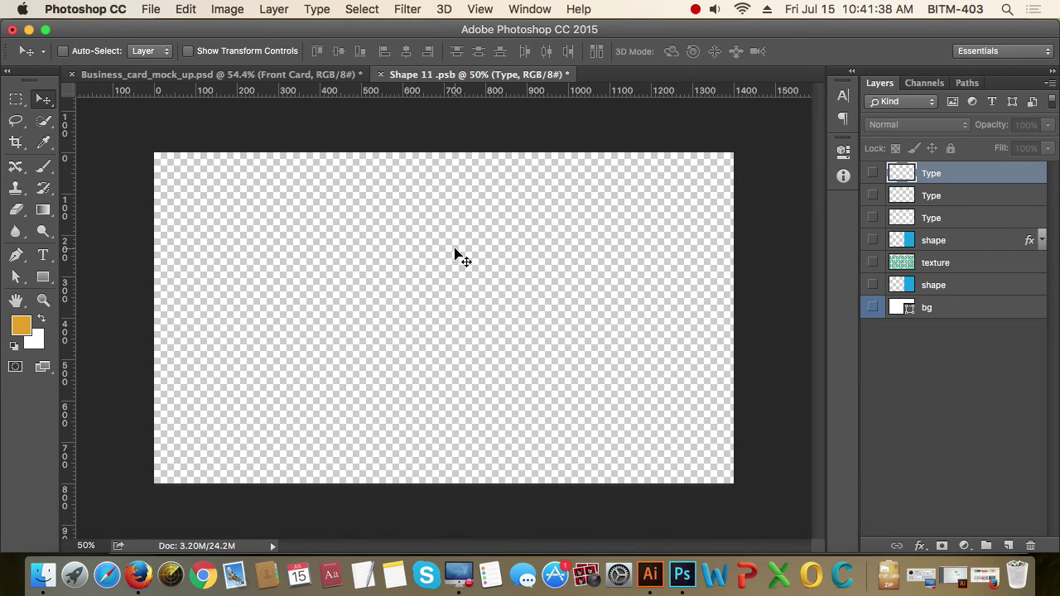
click(328, 76)
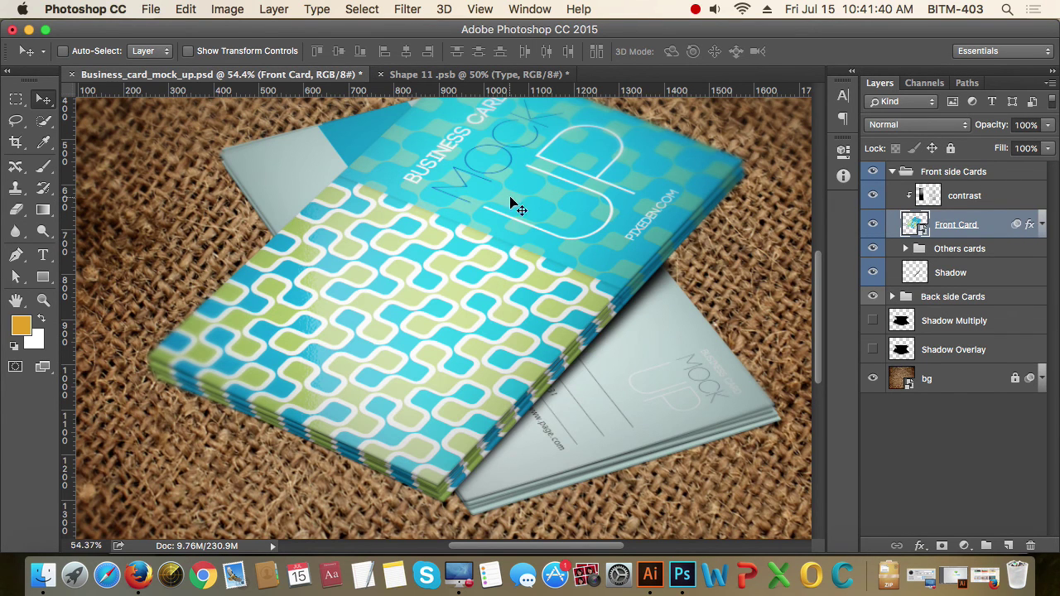
Step: Hide every layer inside the Back side smart object Shape 12.psb and return to the mockup
click(893, 173)
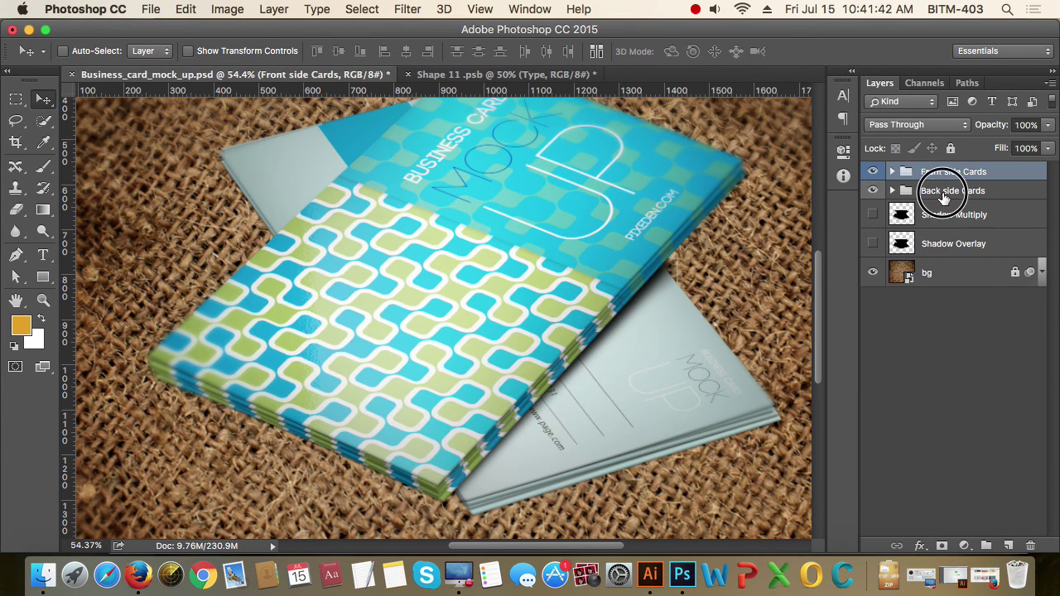
click(942, 193)
click(893, 191)
double_click(917, 216)
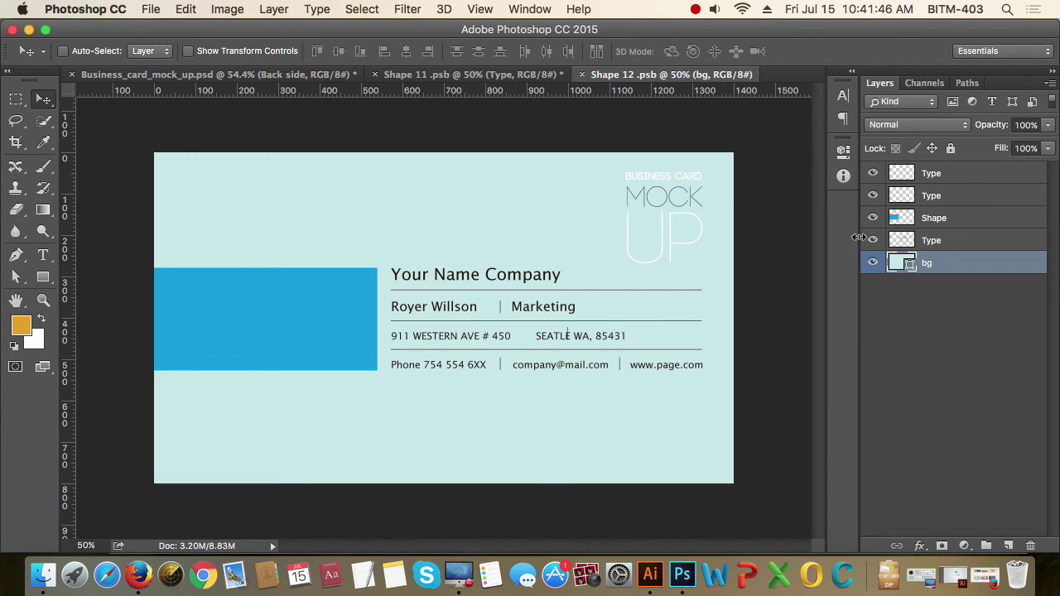
drag(873, 263, 873, 173)
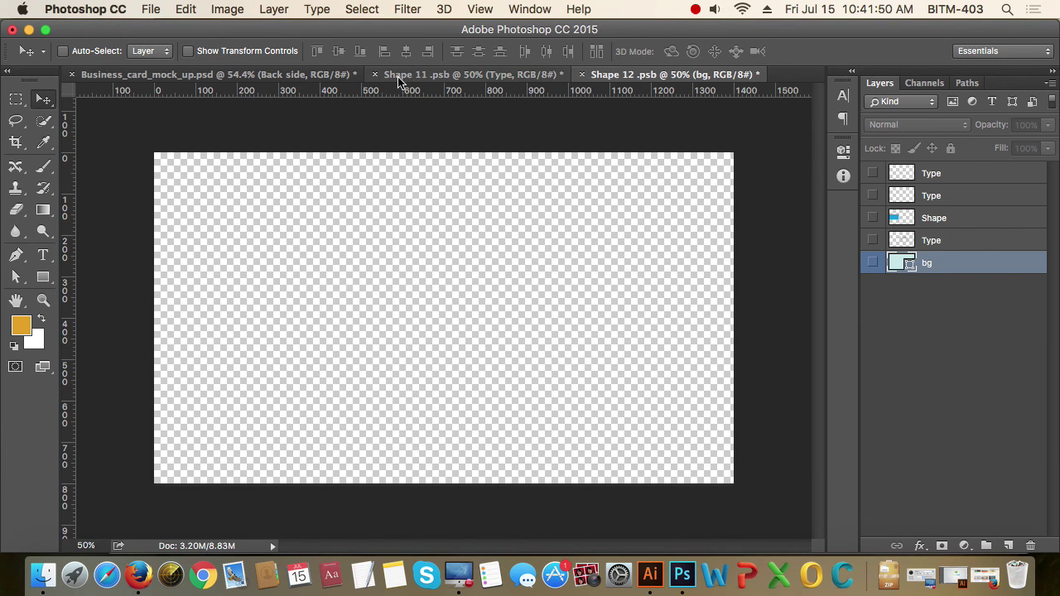
click(327, 76)
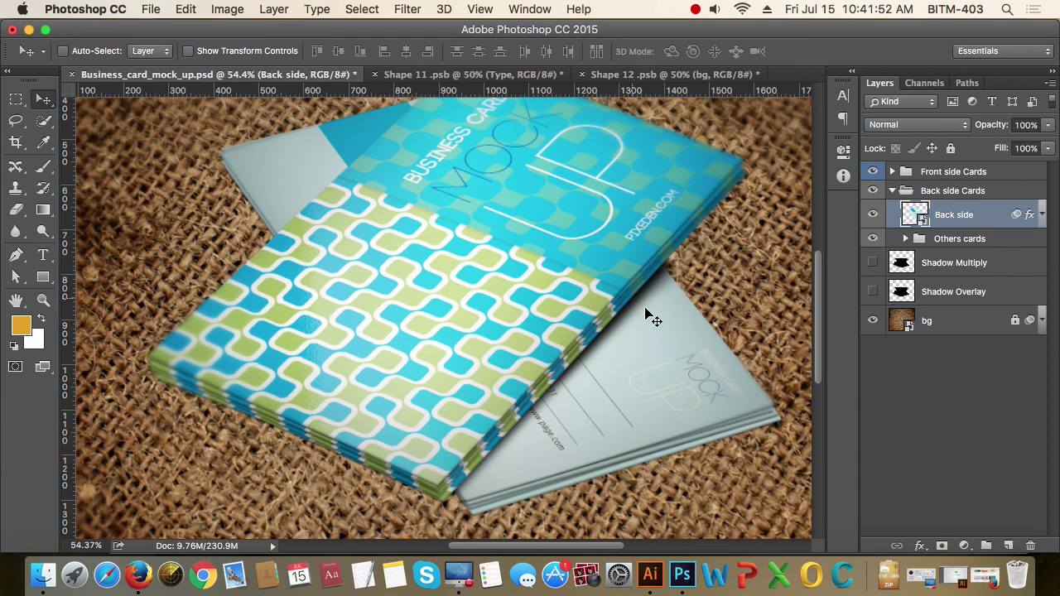
scroll(656, 324, down, 3)
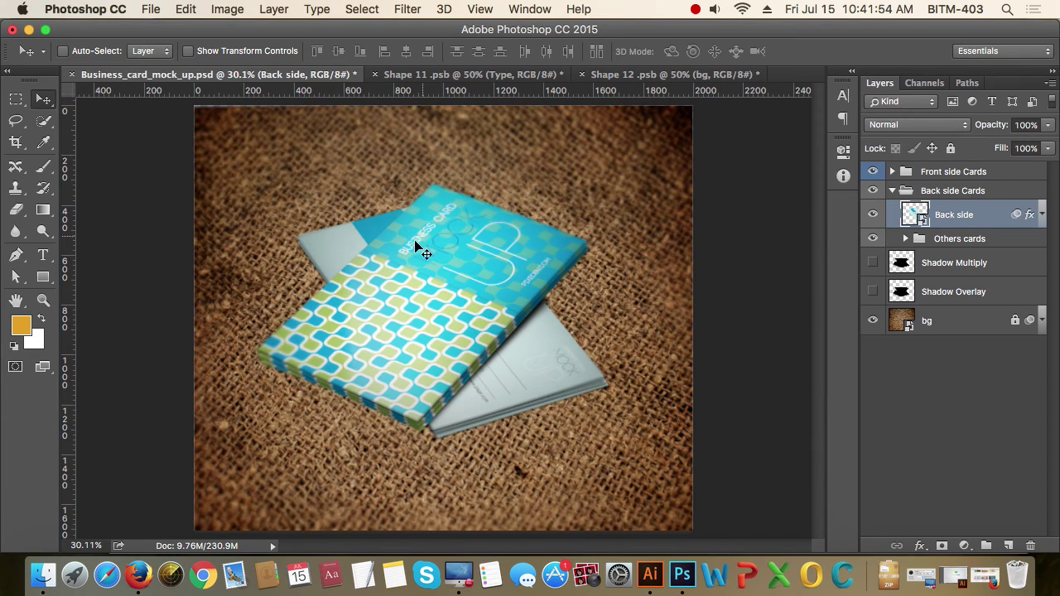